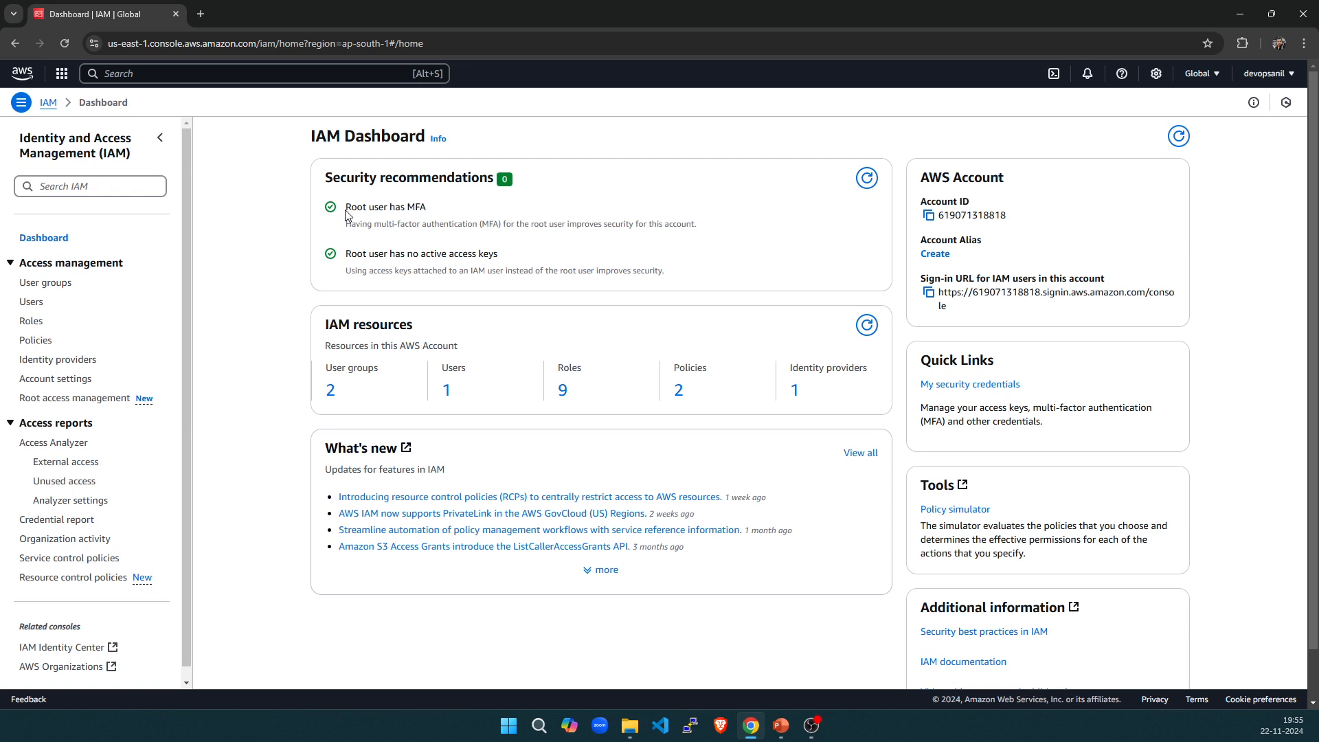
- Review the IAM dashboard's security recommendations, the user groups and the users list, and return to the dashboard
drag(358, 208, 433, 215)
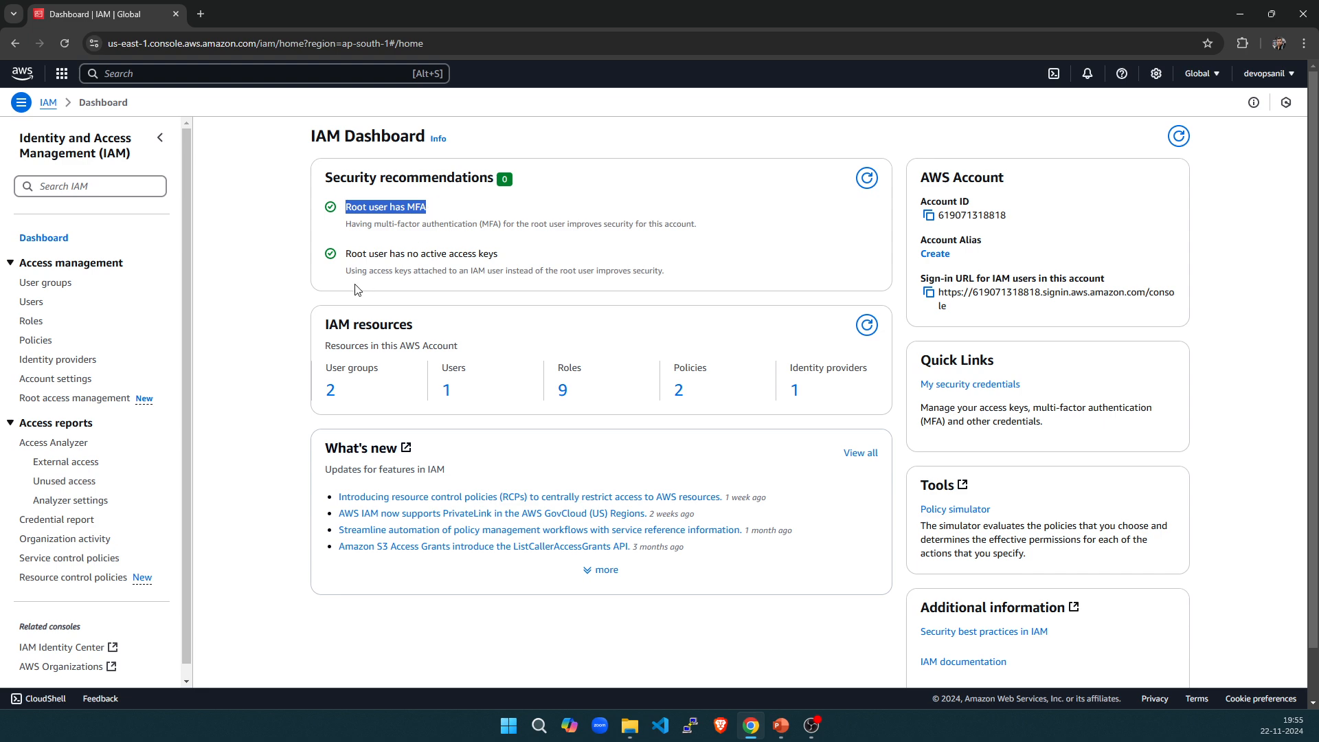
click(332, 397)
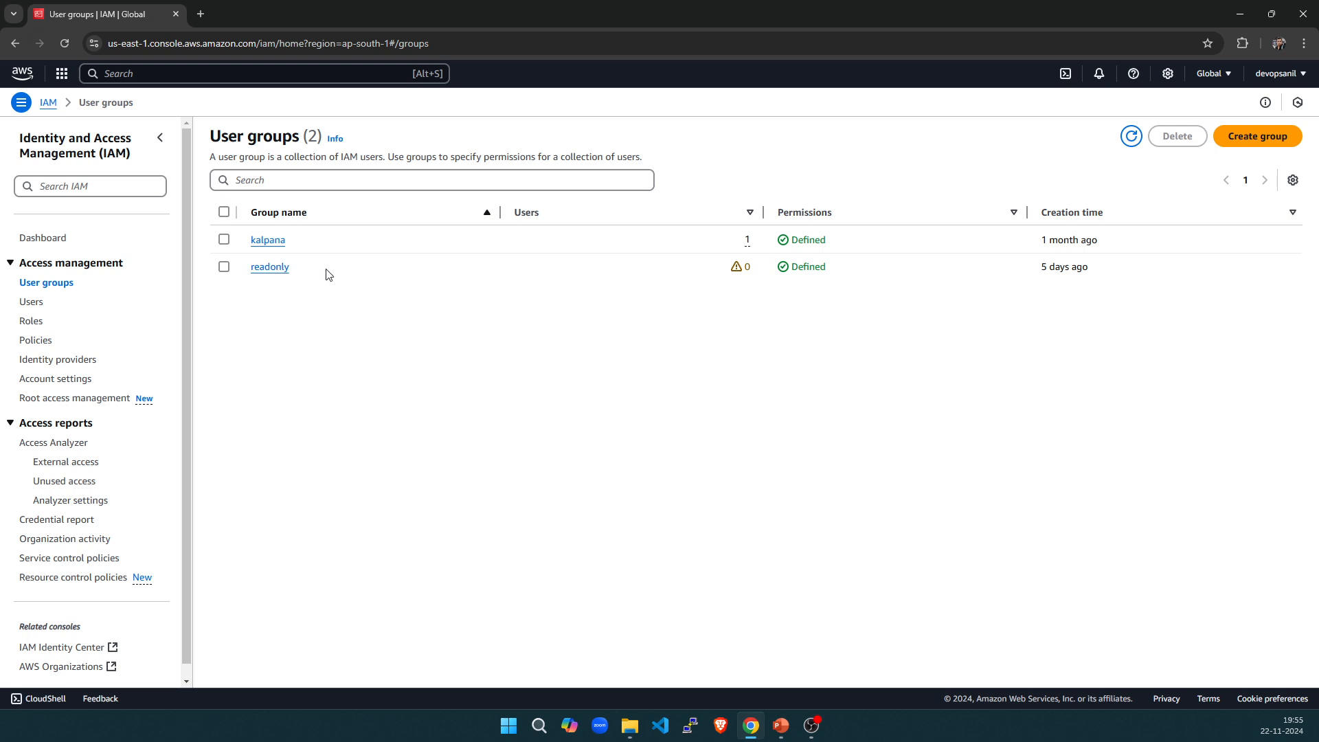
drag(292, 273, 248, 274)
click(32, 302)
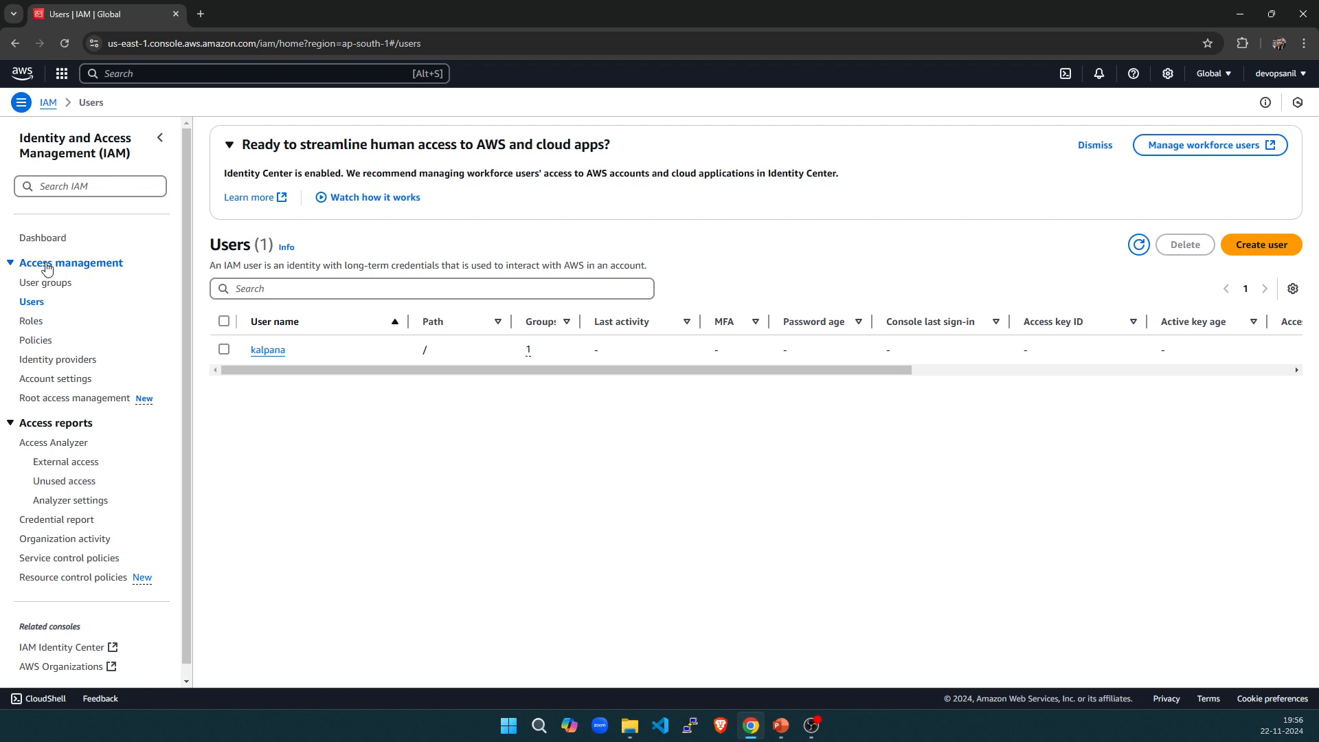
click(38, 239)
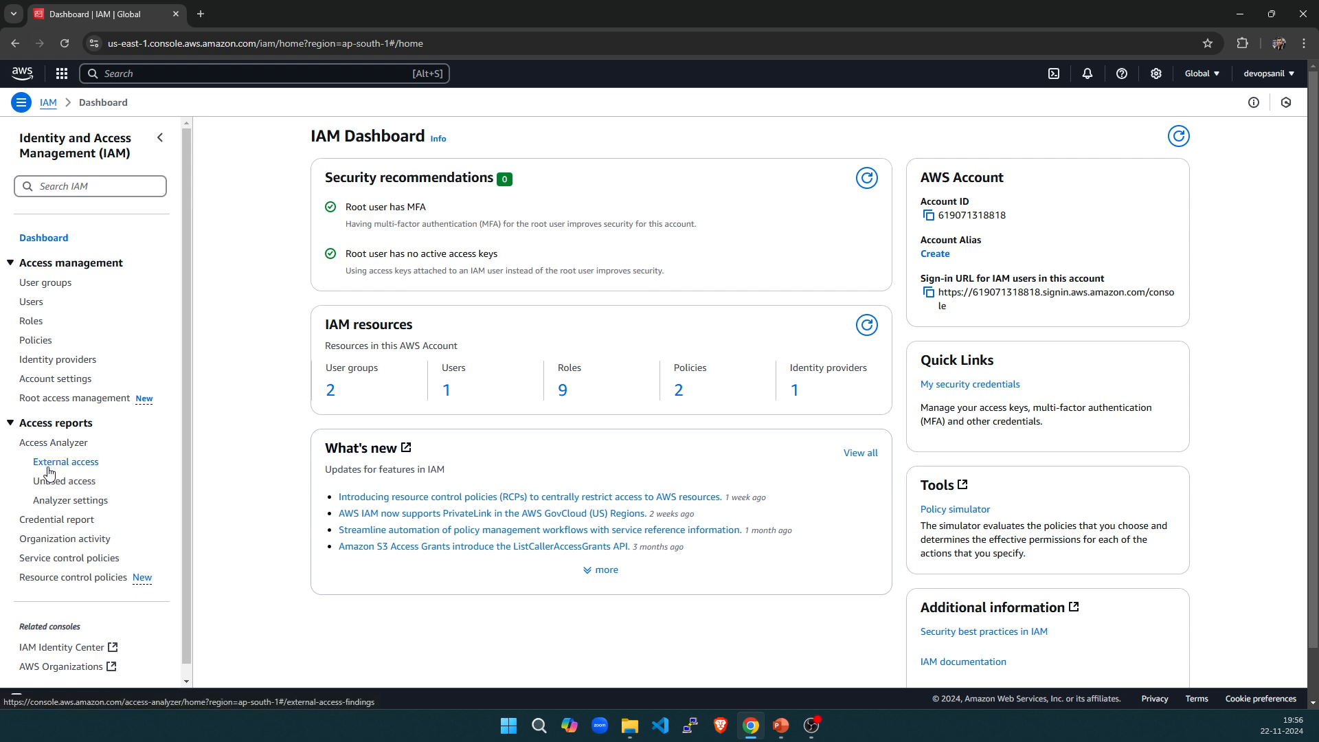
- Switch the IAM account's password policy to Custom and set the password minimum length to 9 characters
click(58, 381)
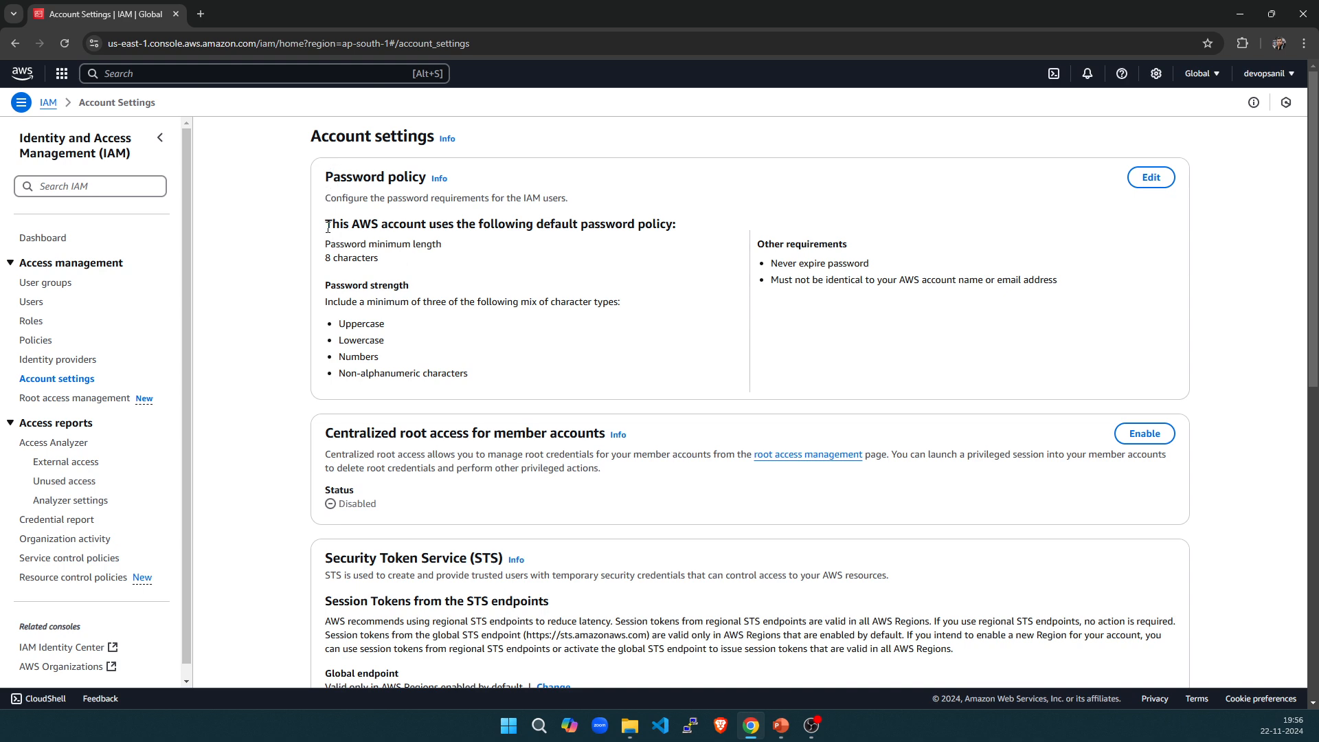
drag(328, 227, 644, 227)
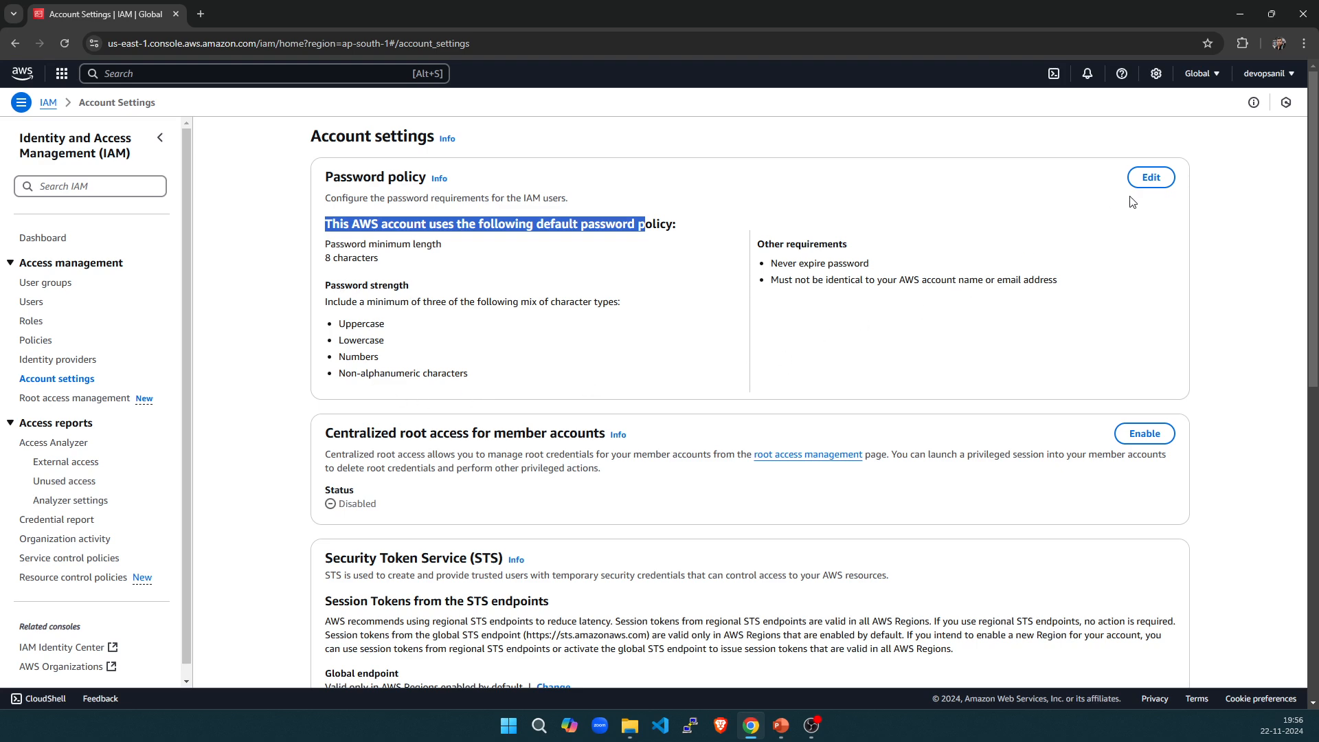
click(1150, 177)
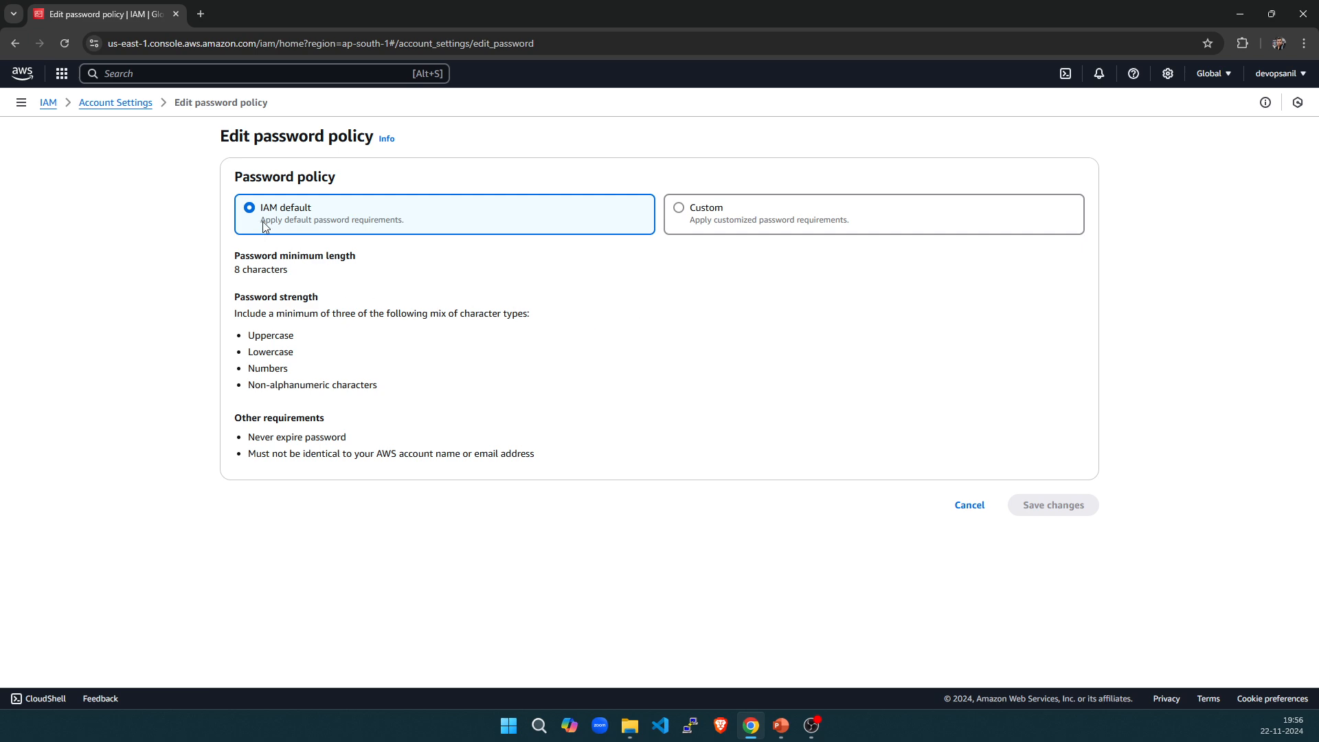
click(680, 209)
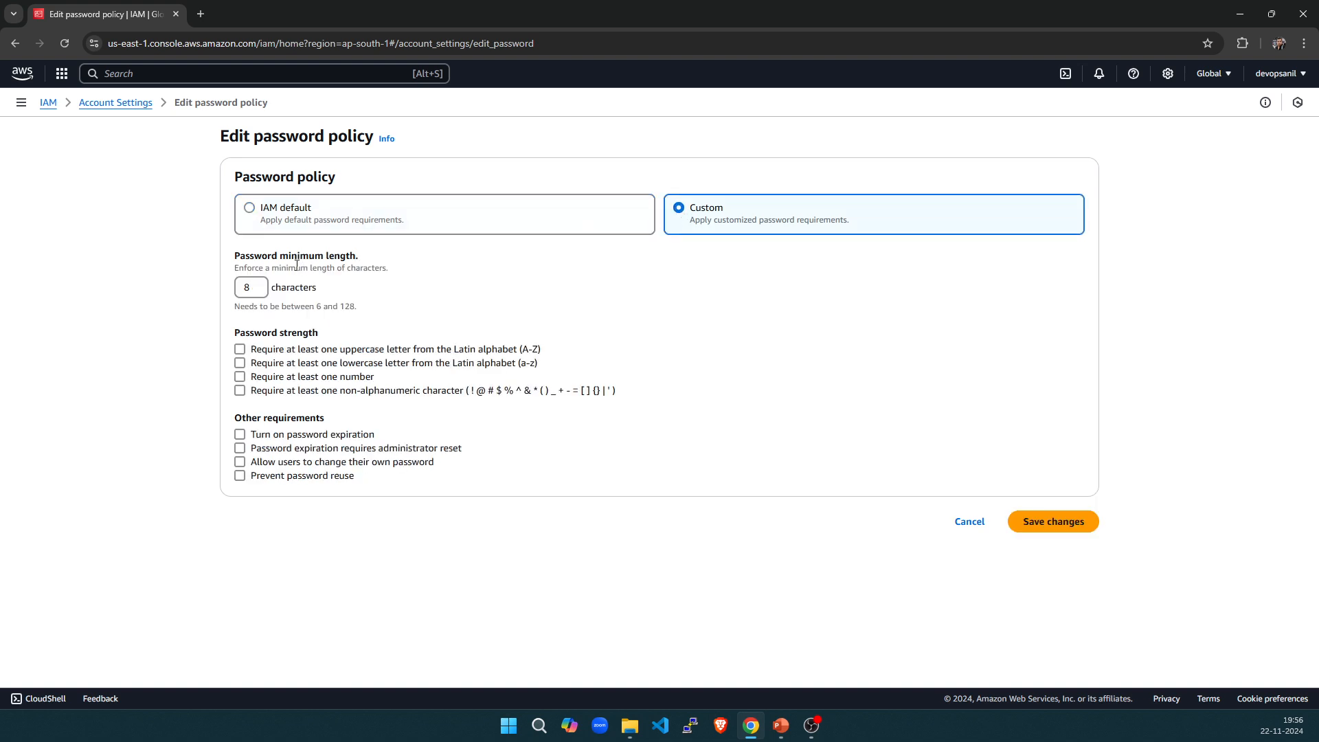
key(Tab)
- Require at least one uppercase letter, one lowercase letter, one number and one non-alphanumeric character in the password policy
click(240, 349)
click(239, 364)
click(241, 379)
click(239, 392)
- Turn on password expiration after 90 days, leaving the administrator reset requirement off
click(241, 436)
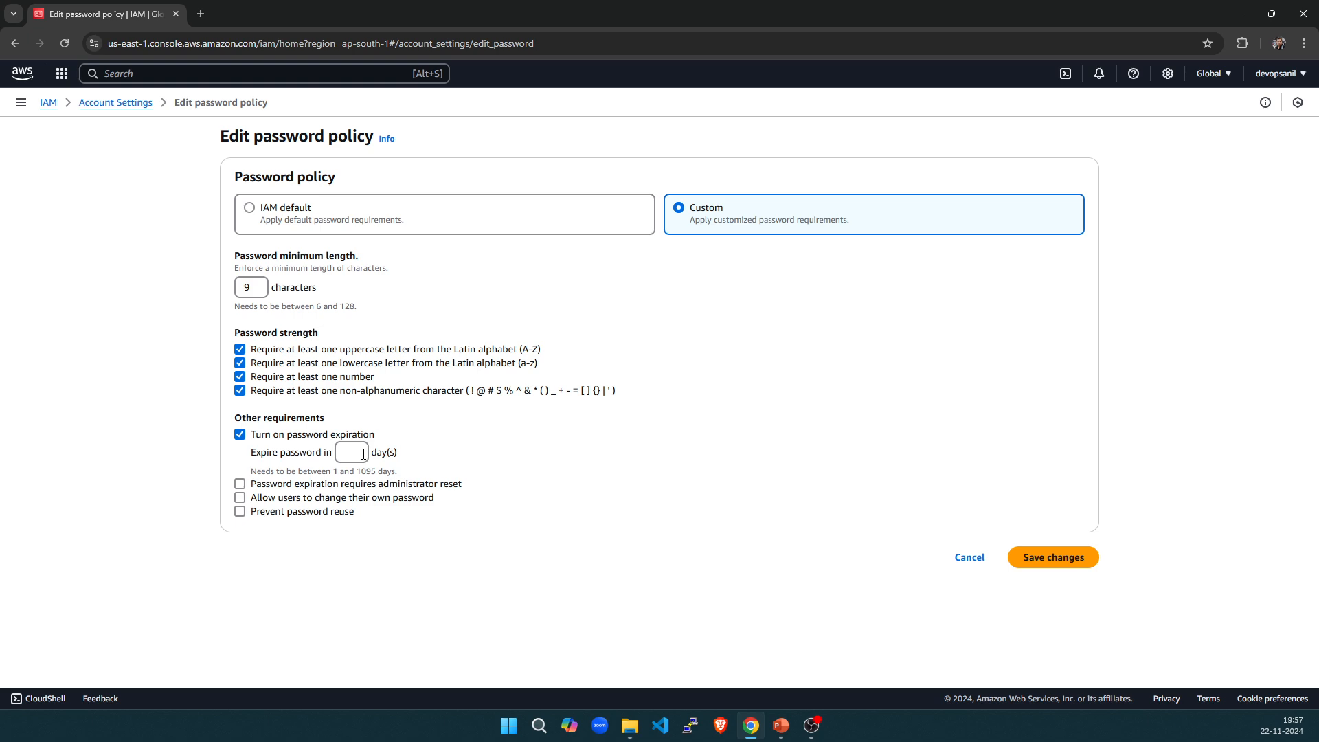
click(345, 451)
click(240, 485)
click(240, 485)
- Allow users to change their own password and prevent password reuse by remembering 7 passwords
click(241, 499)
click(239, 516)
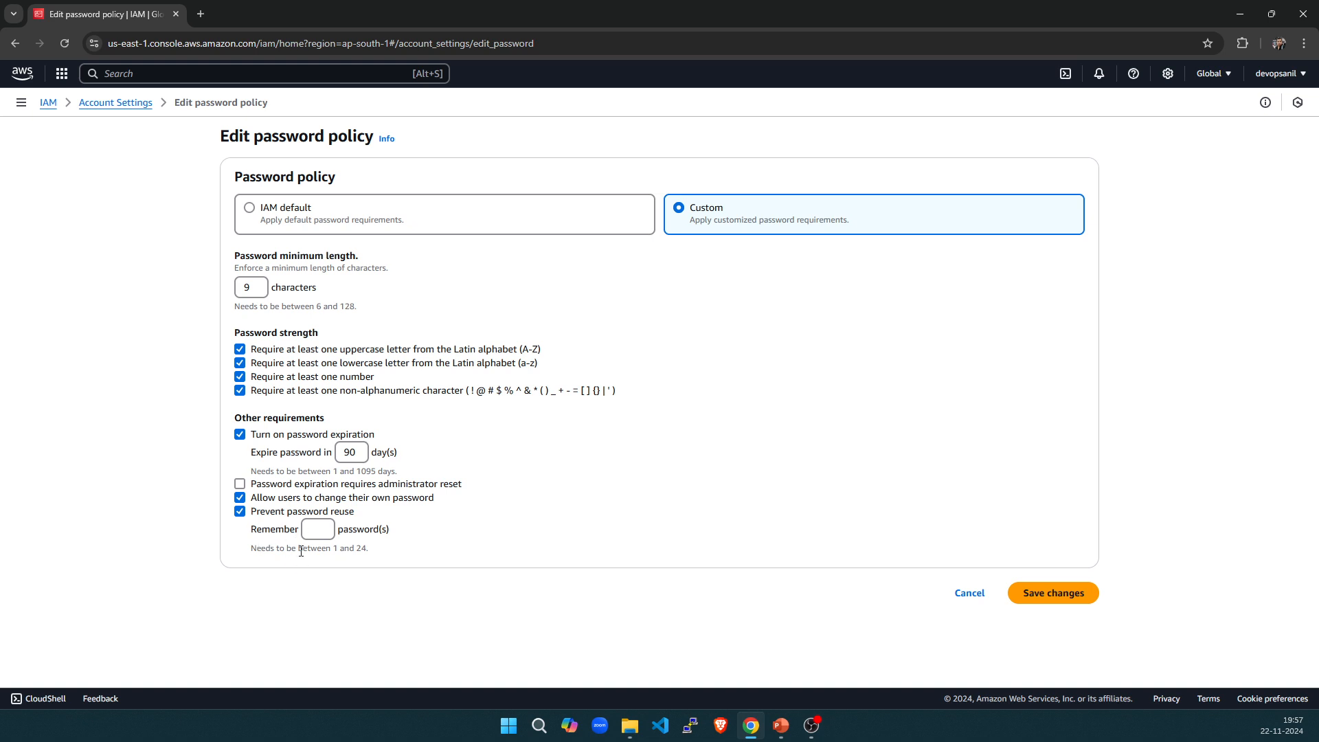
click(313, 528)
- Save and confirm the custom password policy, and review the updated account settings
click(1039, 599)
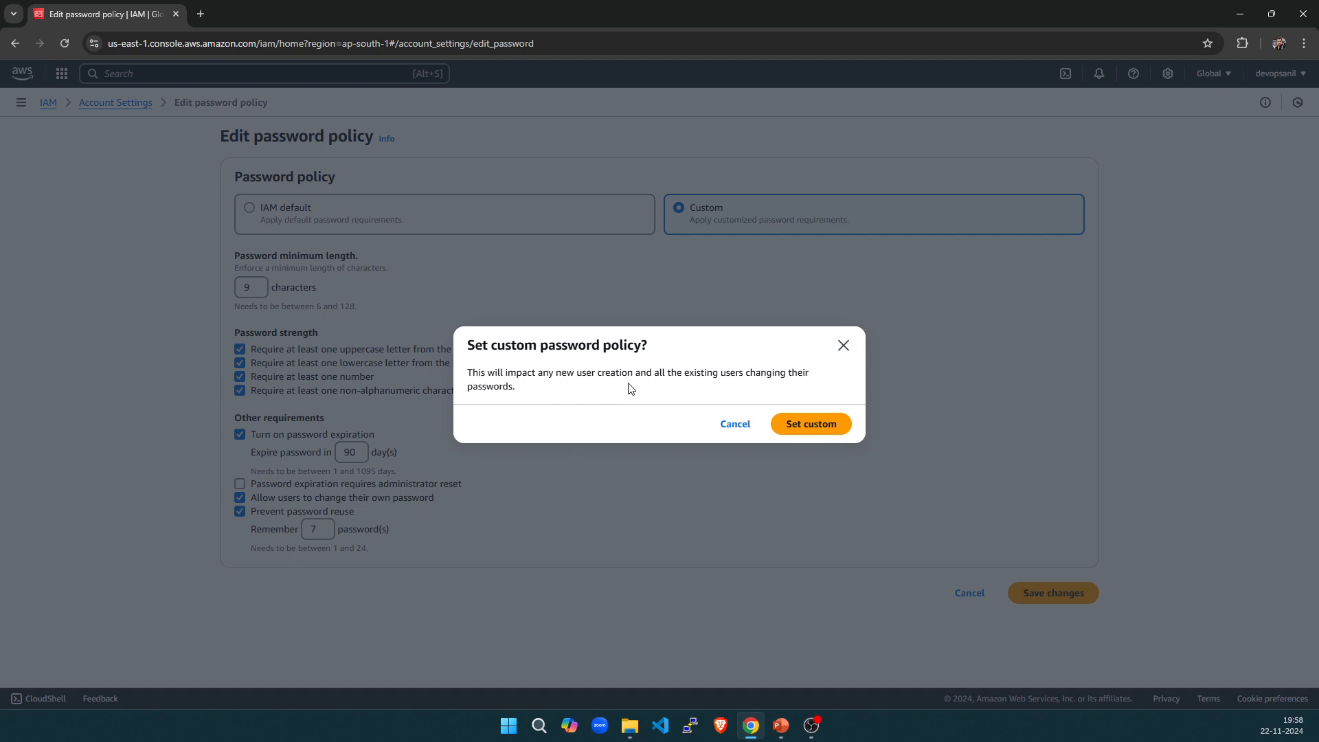
drag(653, 372, 821, 376)
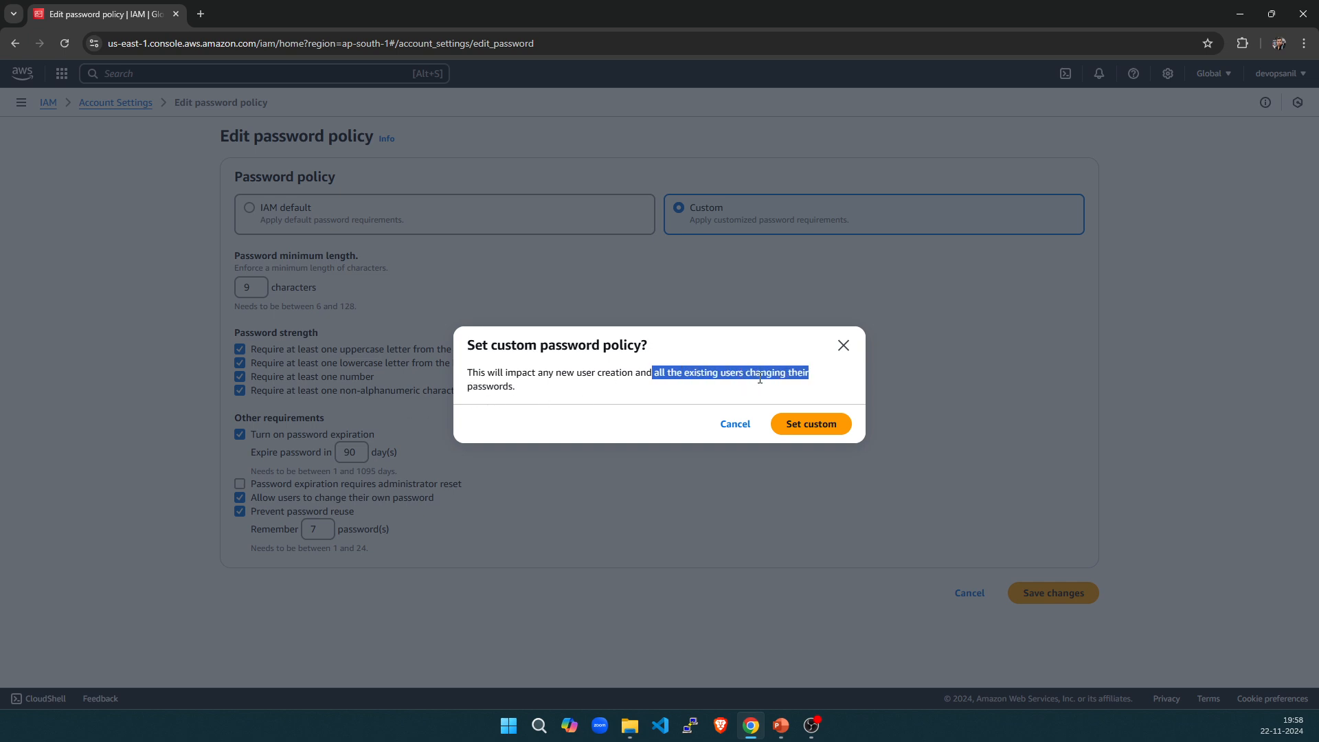
click(814, 430)
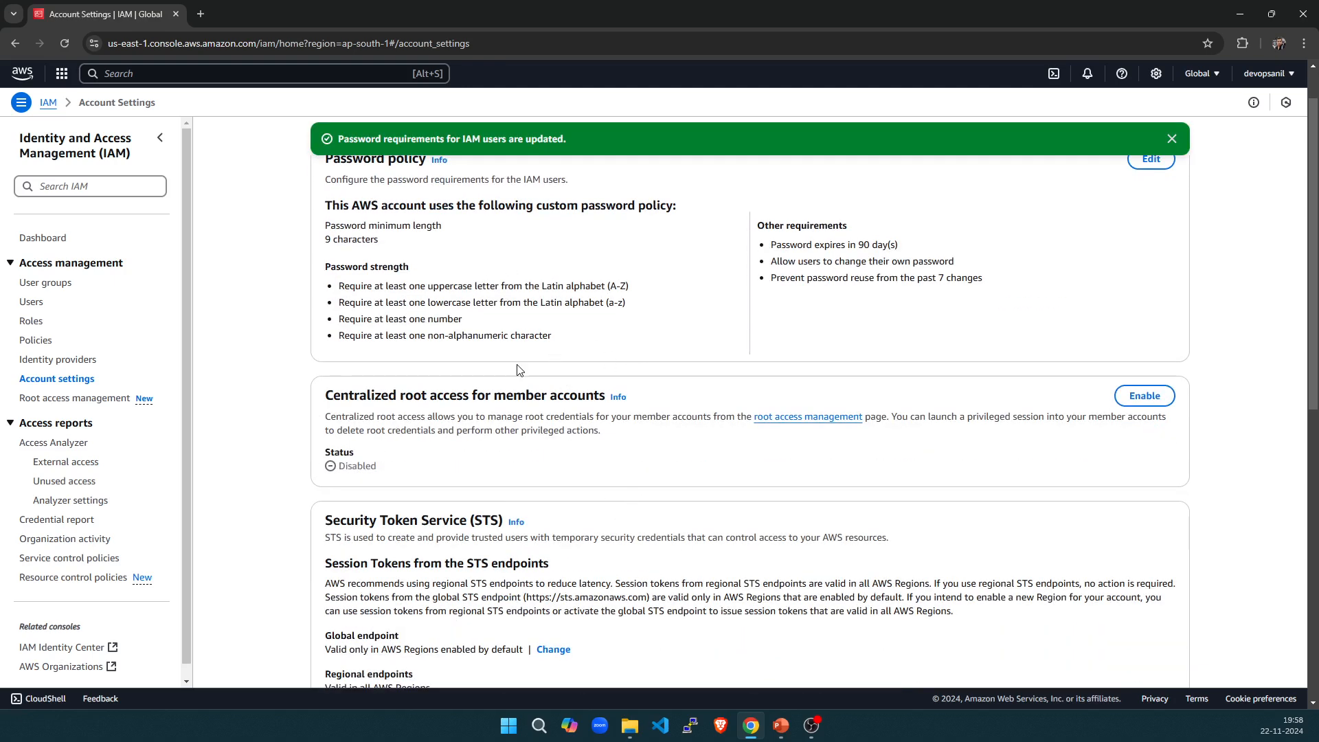
scroll(547, 339, down, 3)
scroll(404, 376, up, 3)
scroll(406, 296, up, 1)
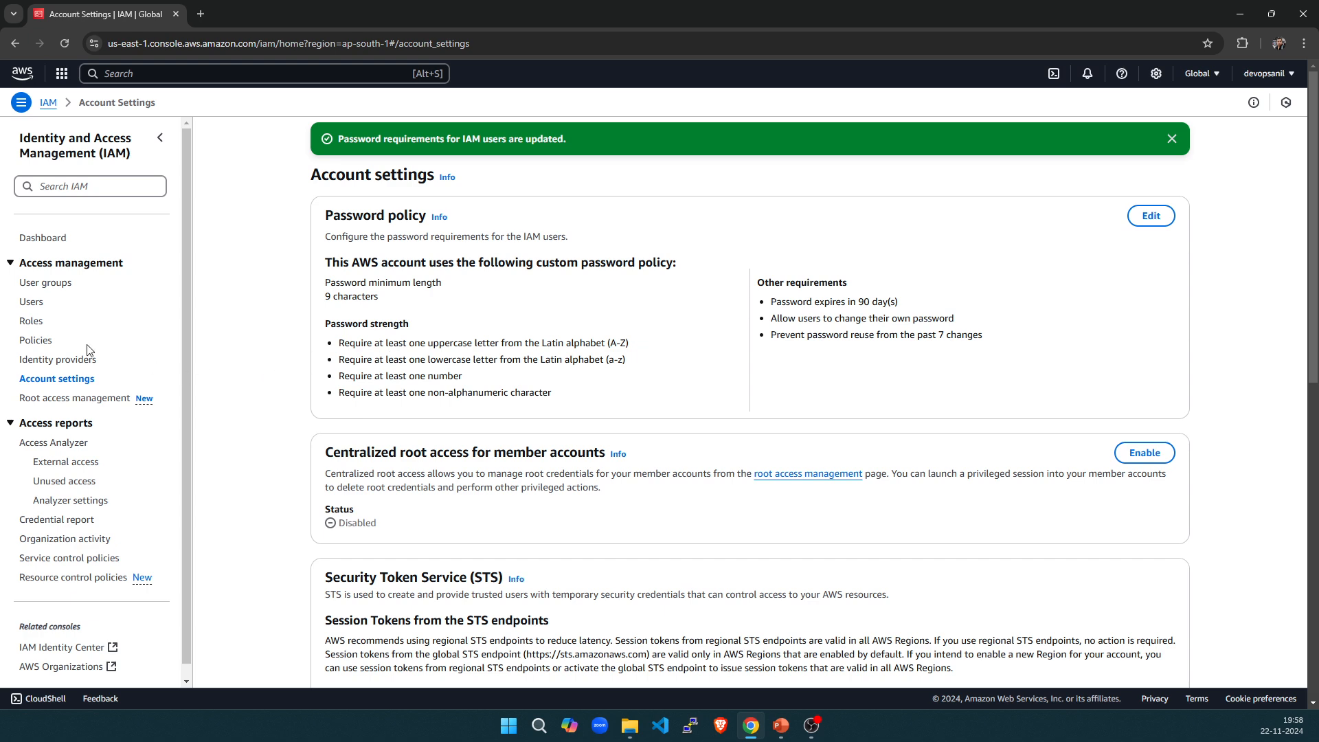
- Start creating a user named test with AWS Management Console access, choosing the IAM user type
click(32, 302)
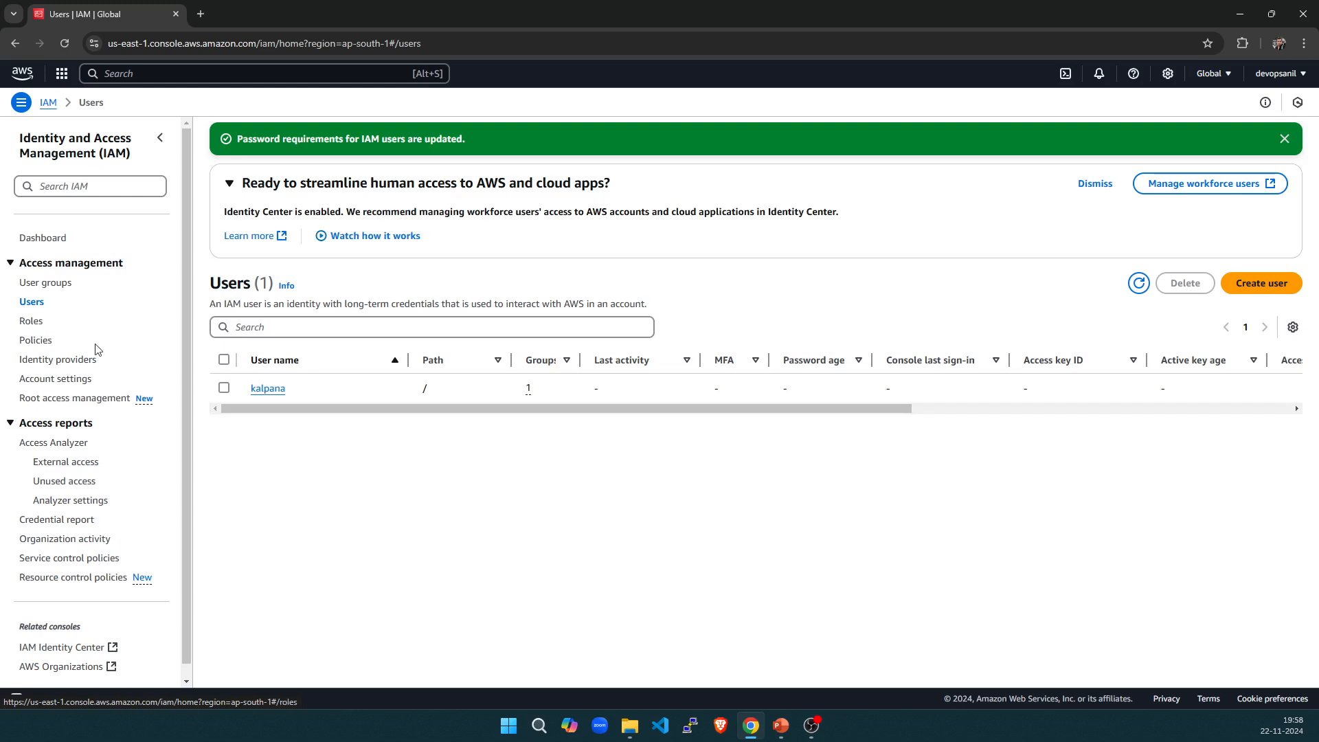
click(1274, 288)
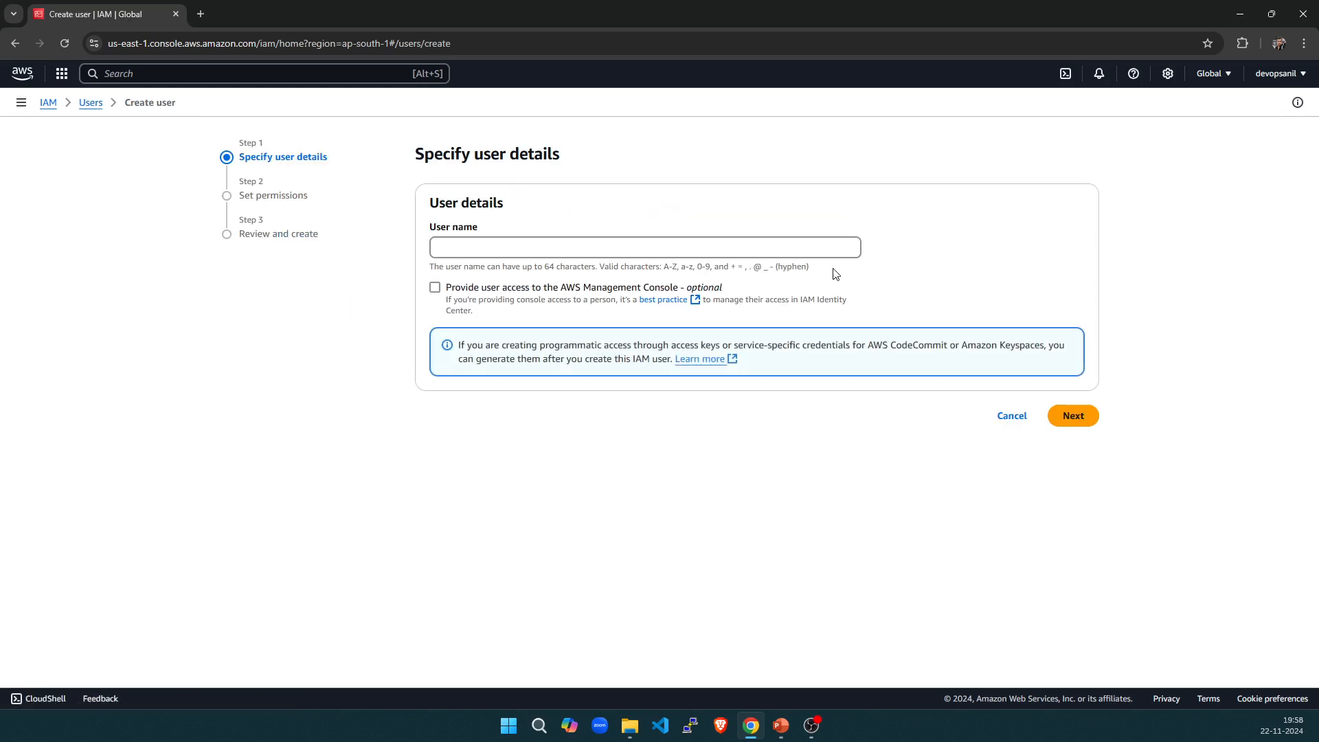
click(500, 243)
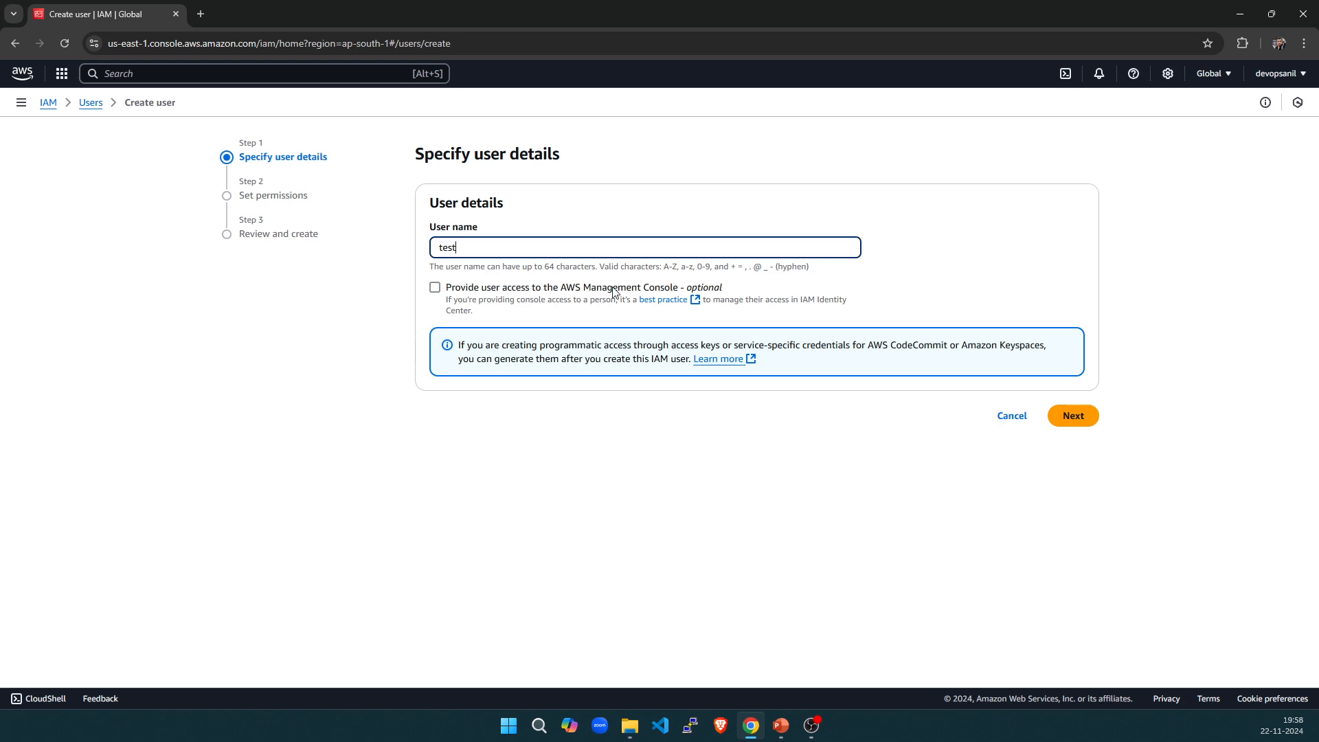
click(435, 288)
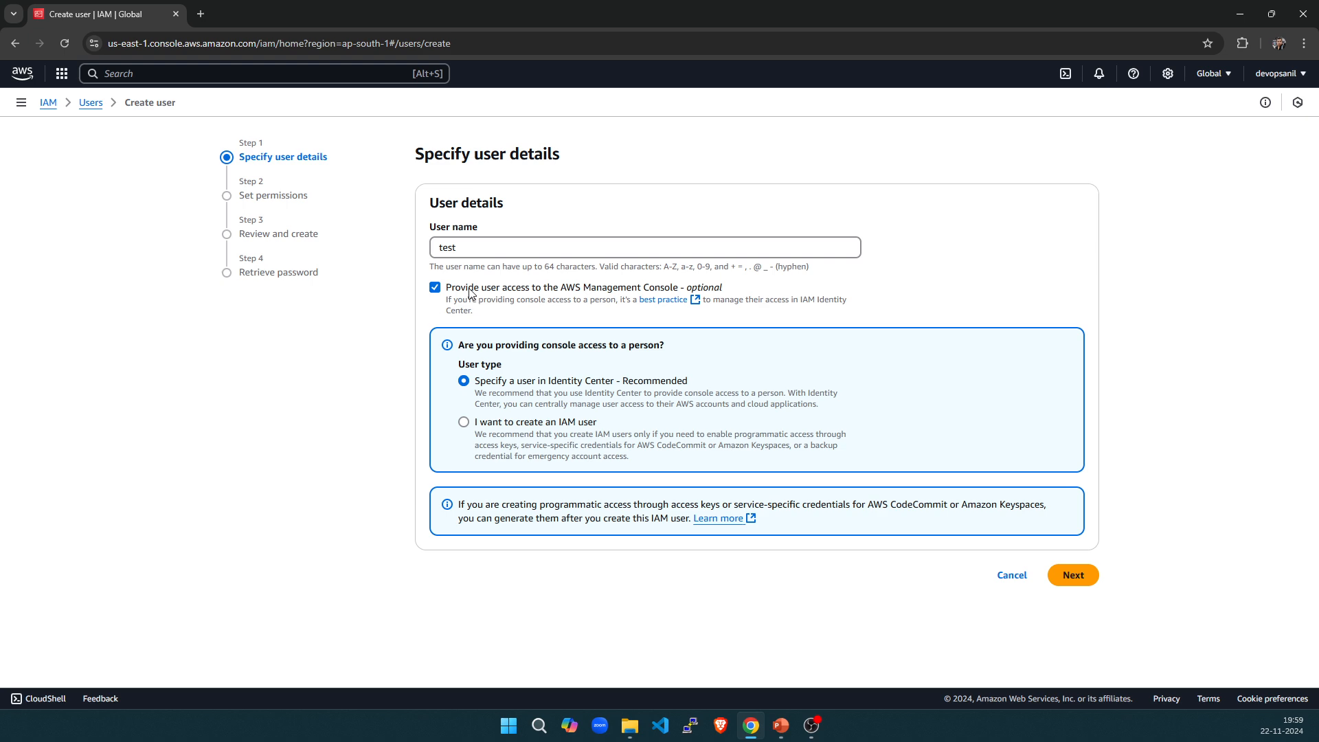
click(464, 422)
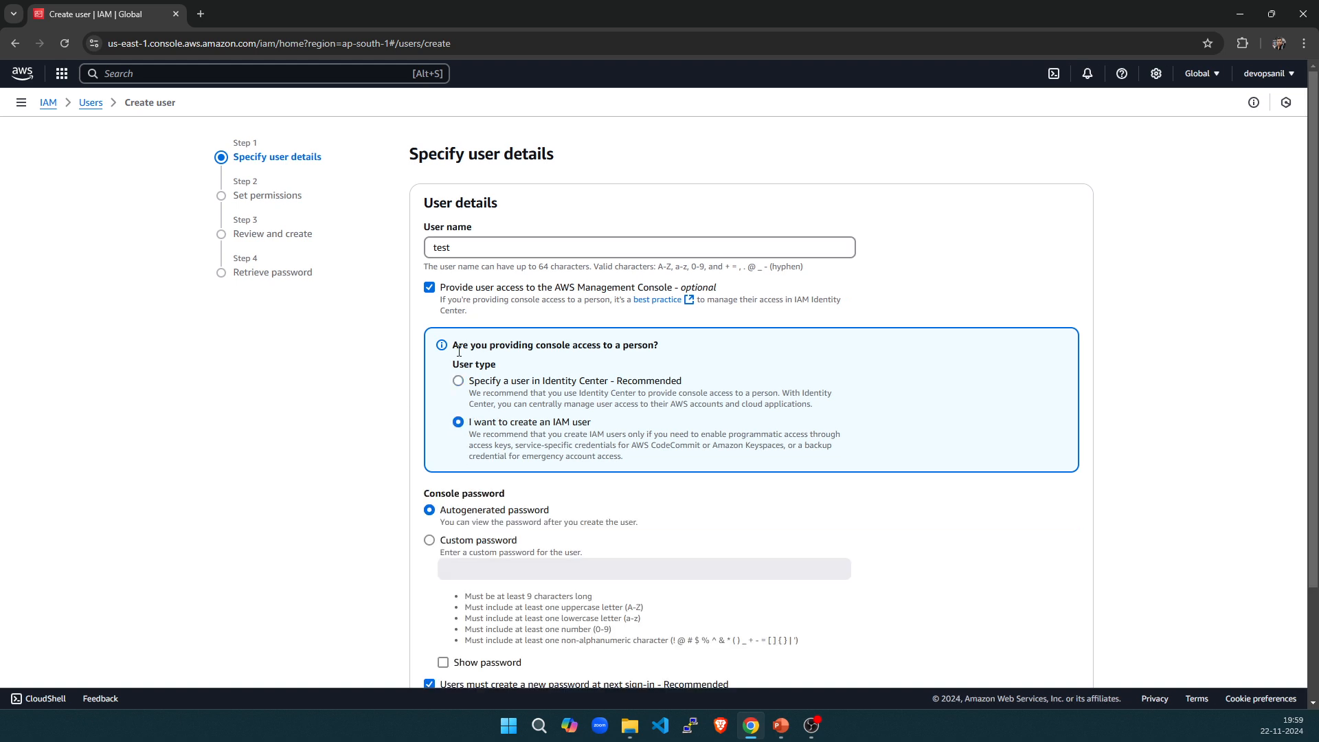
- Choose a custom console password for the new user, make it visible, and enter the password
scroll(344, 457, down, 2)
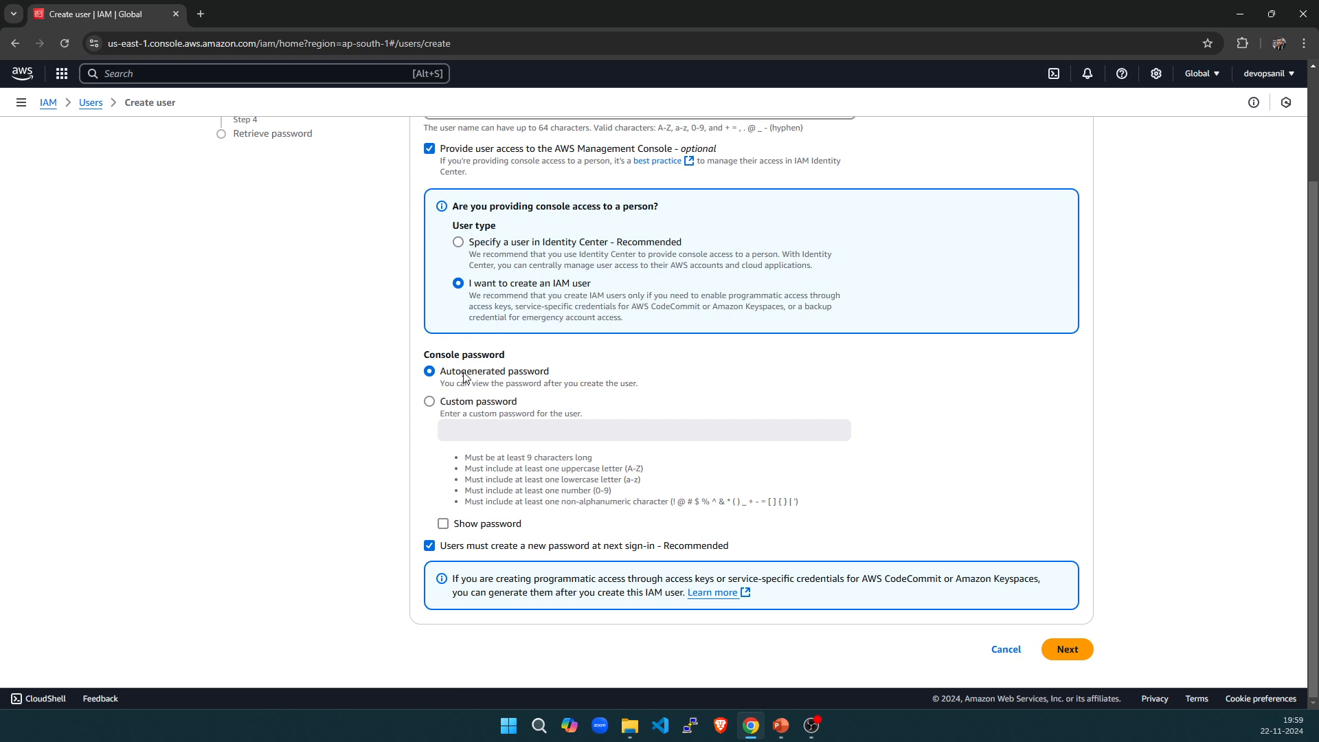
click(429, 403)
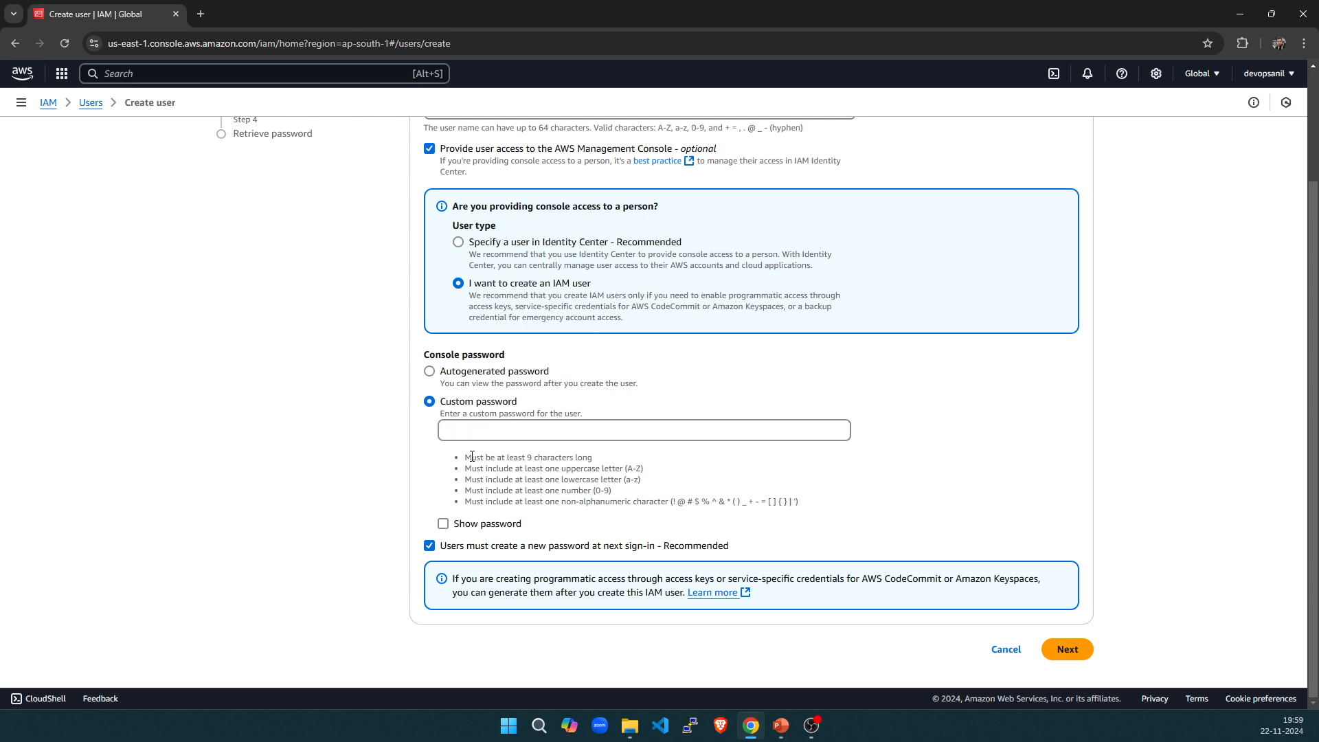
drag(465, 458, 812, 507)
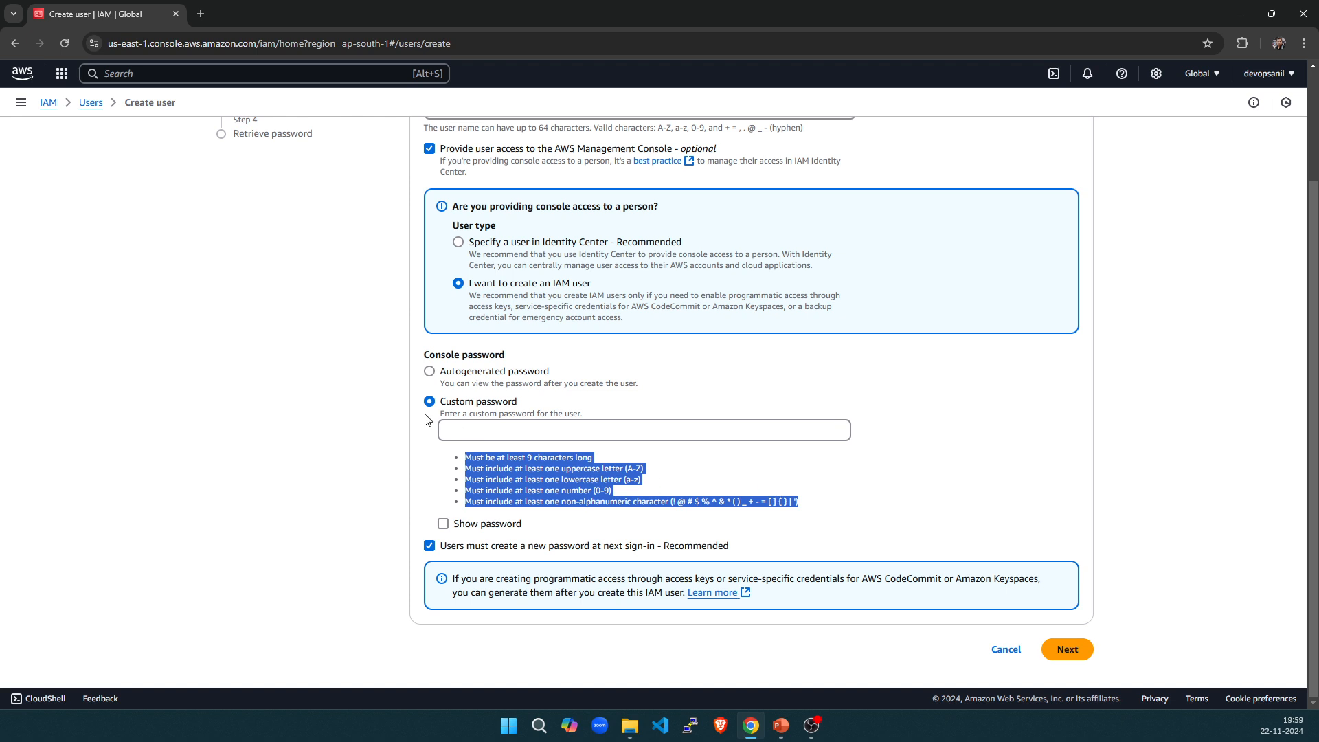
click(478, 428)
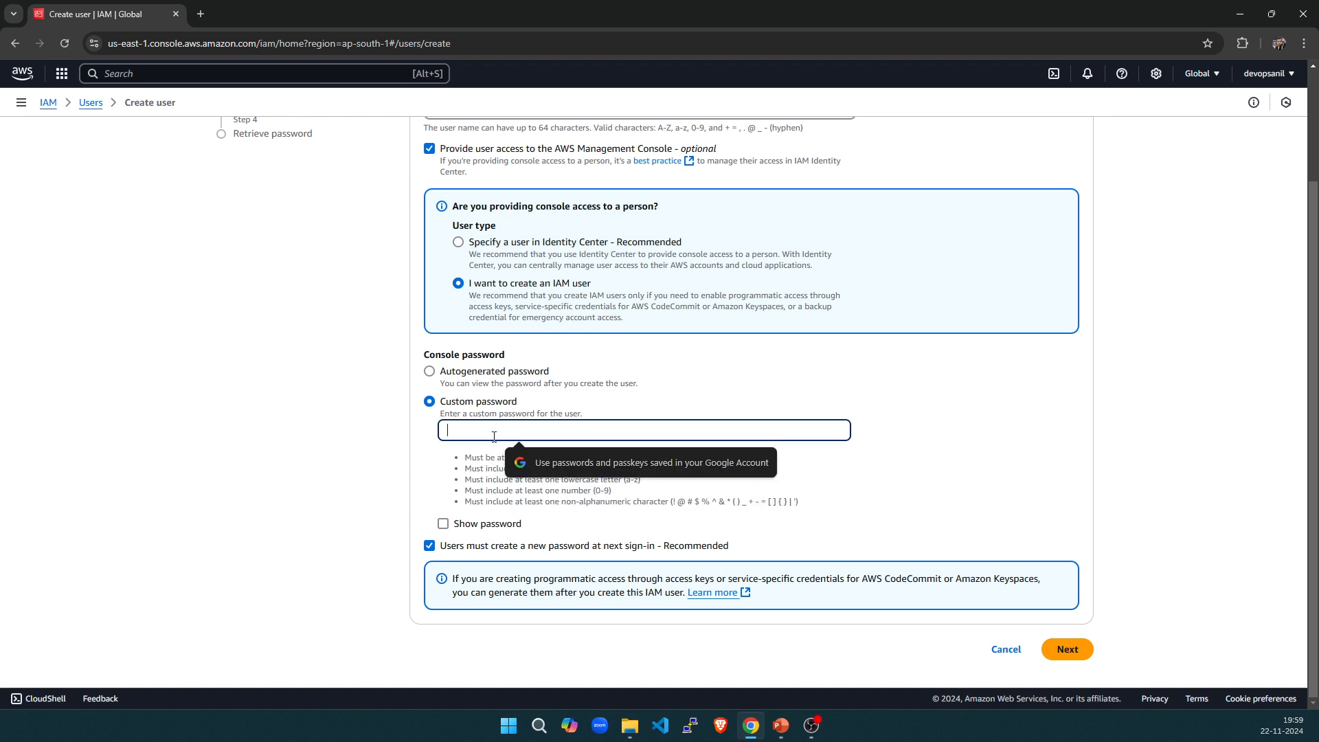
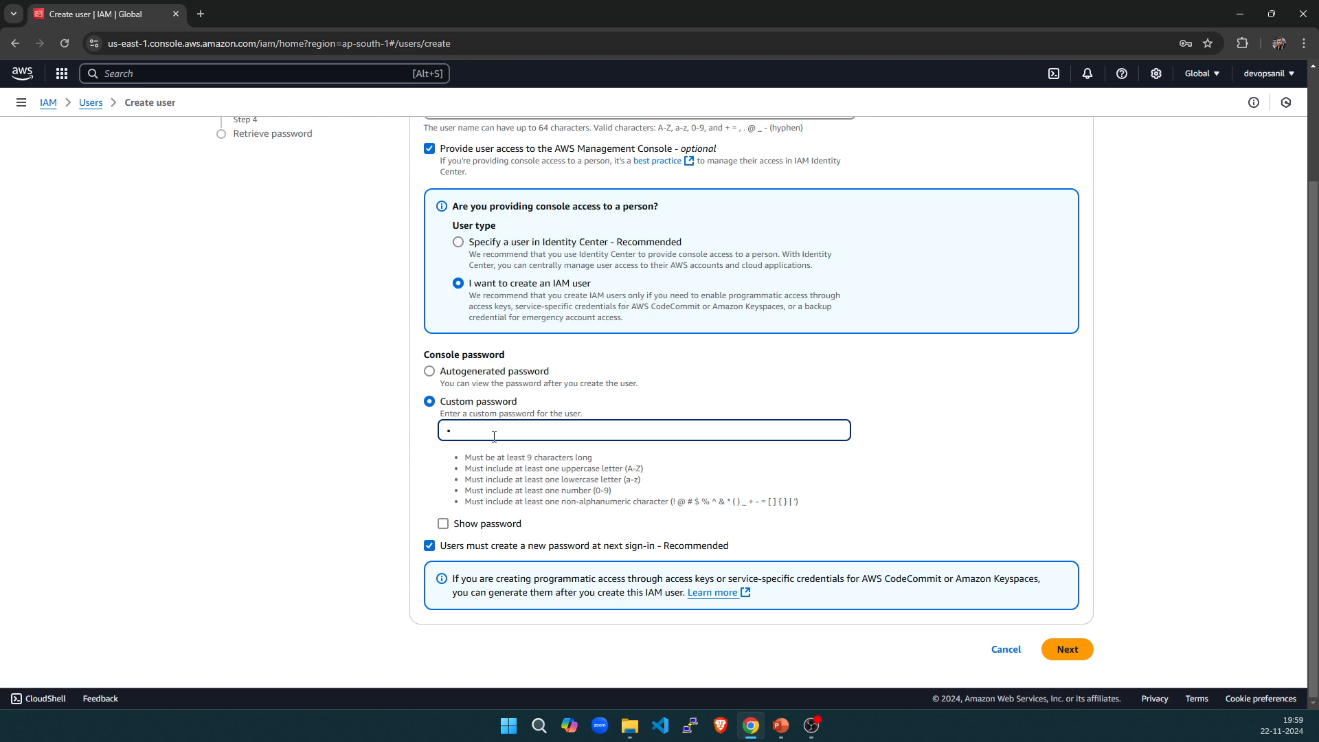
click(443, 523)
click(531, 427)
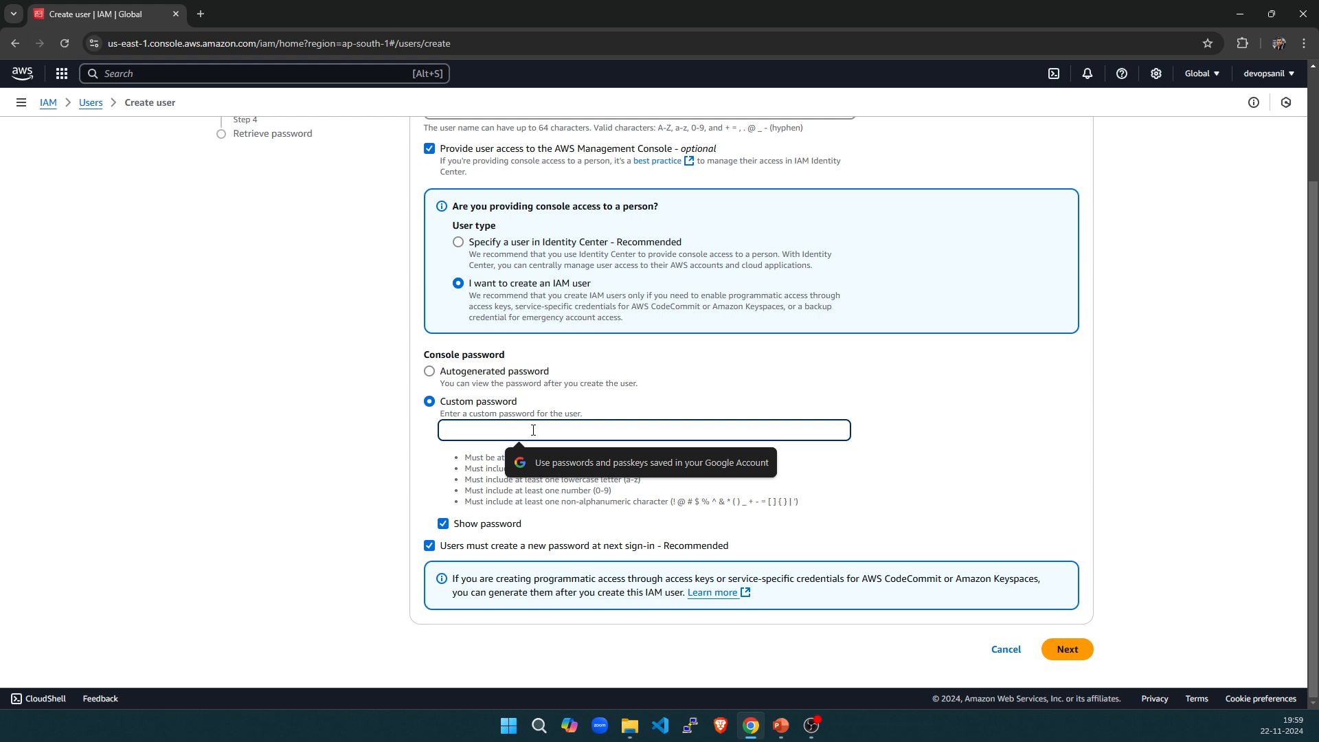
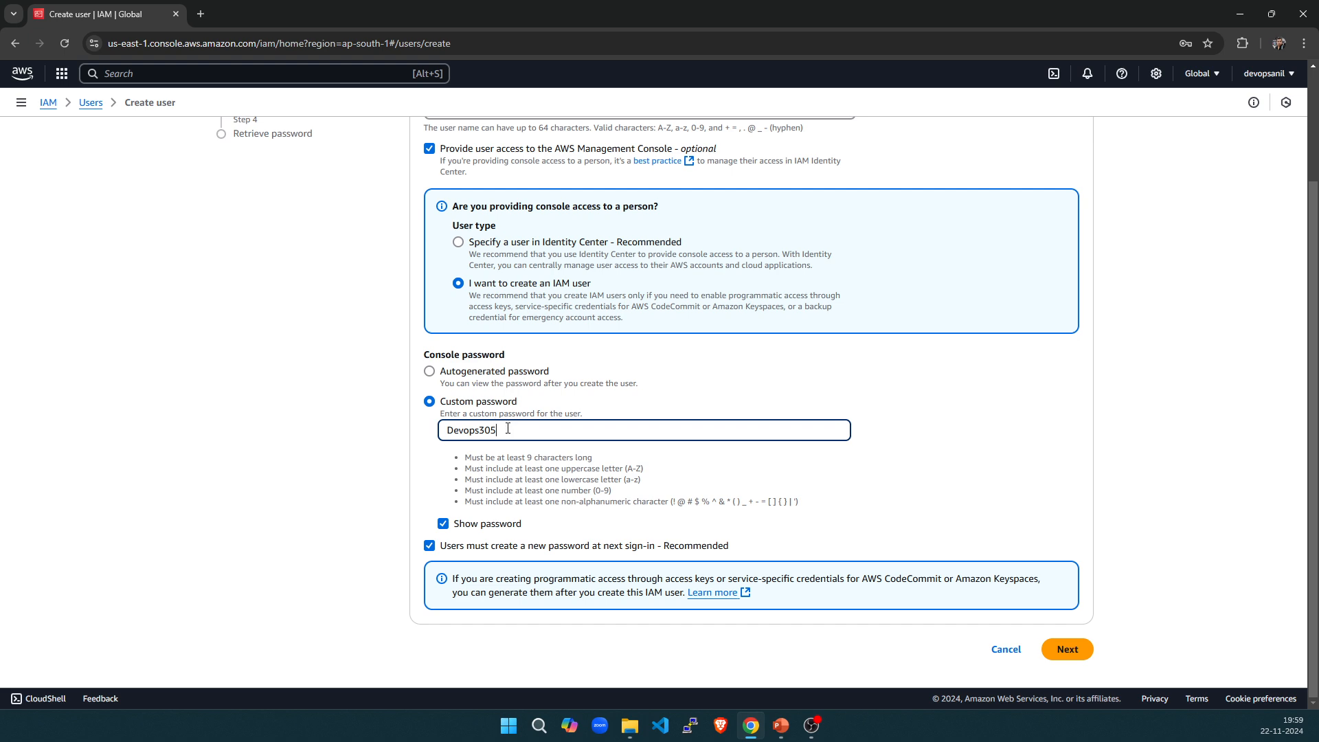
- Check the password requirements and append a non-alphanumeric character to the custom password
drag(492, 458, 629, 469)
click(552, 489)
drag(553, 483, 798, 502)
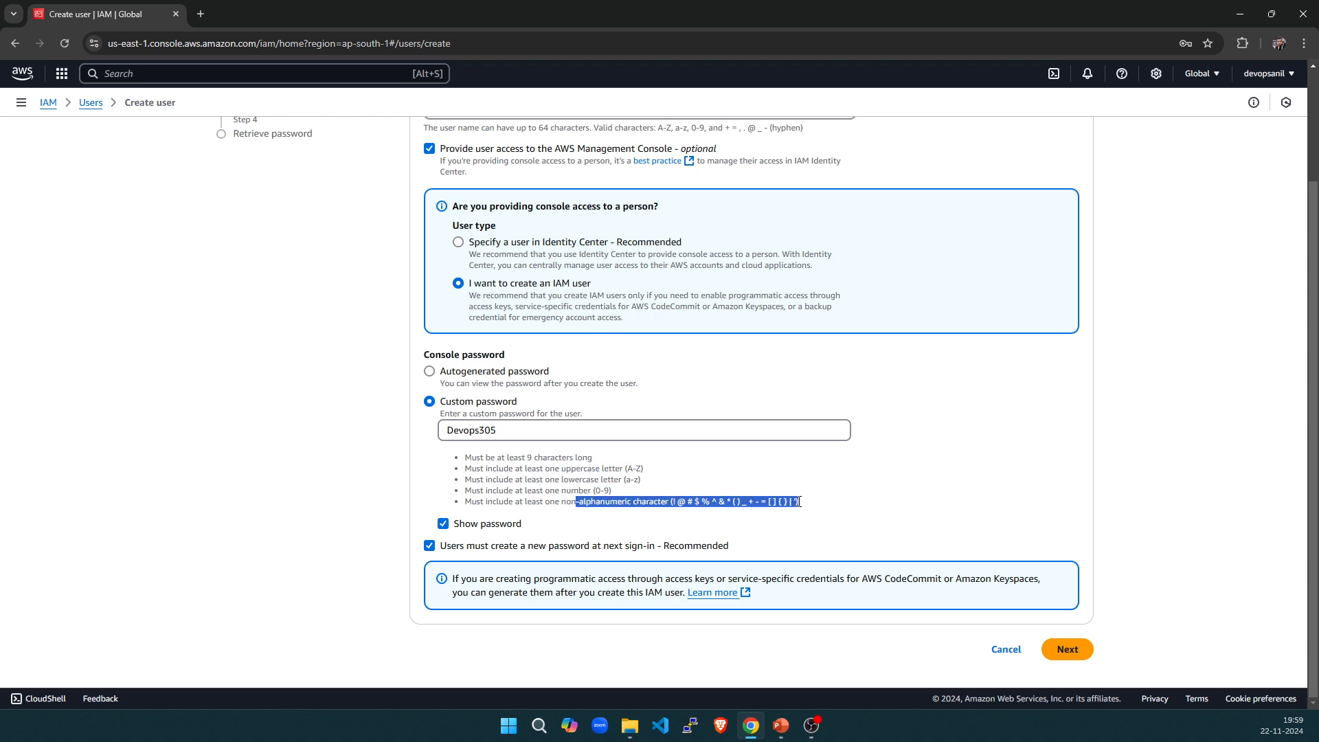
click(516, 431)
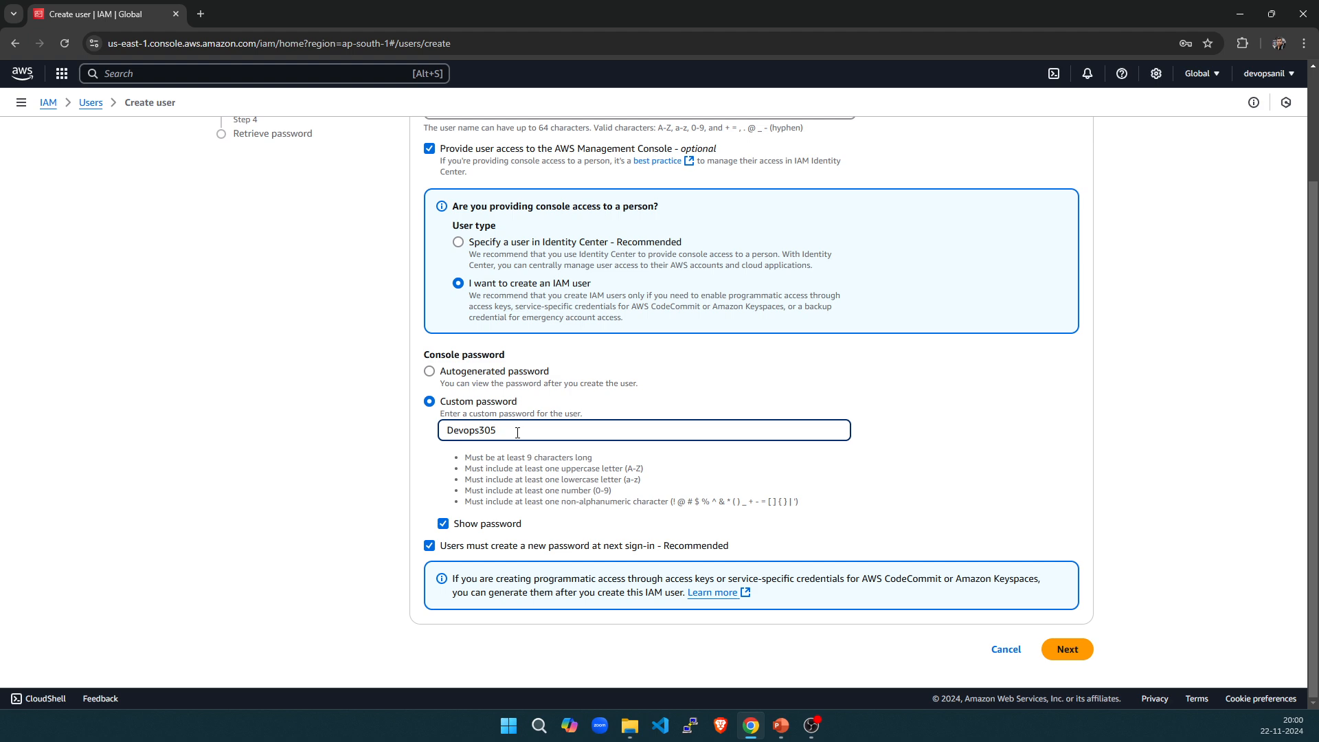
- Turn off the requirement to create a new password at next sign-in and continue to the permissions
click(429, 547)
drag(443, 546, 630, 547)
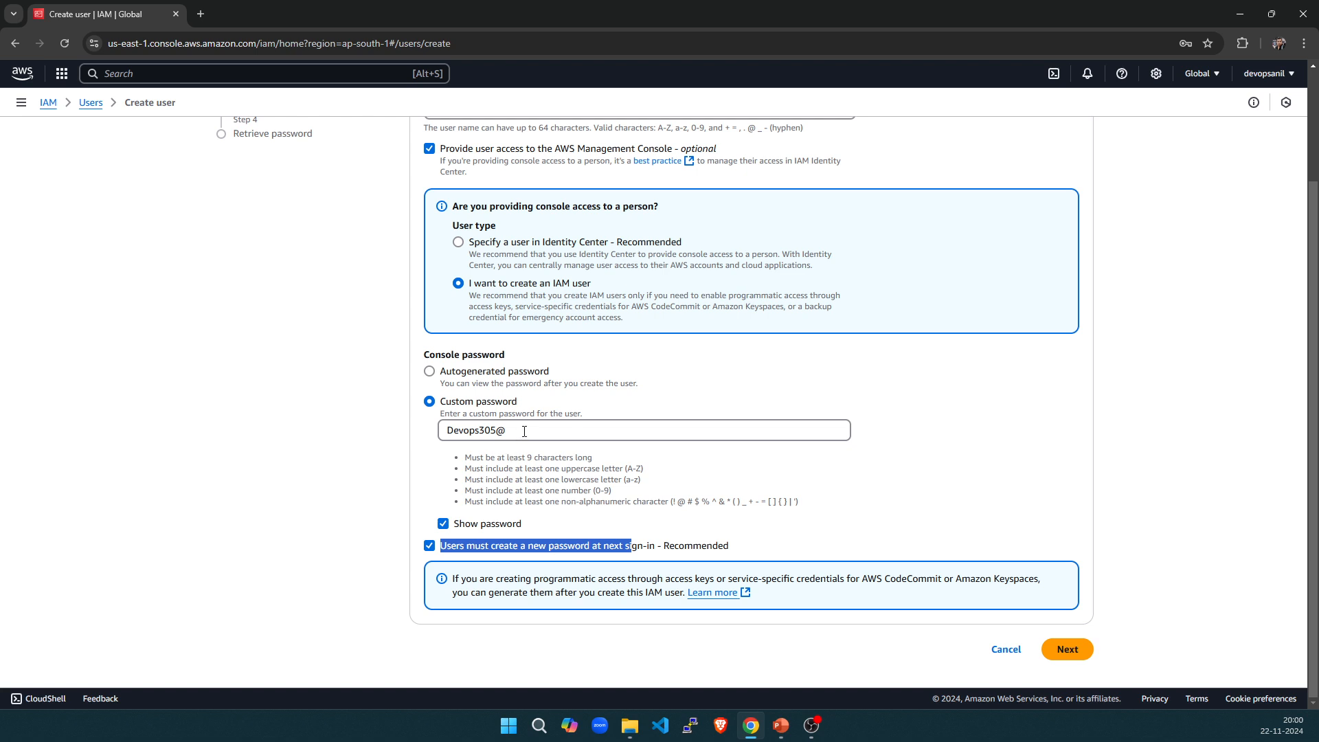
drag(524, 432, 434, 434)
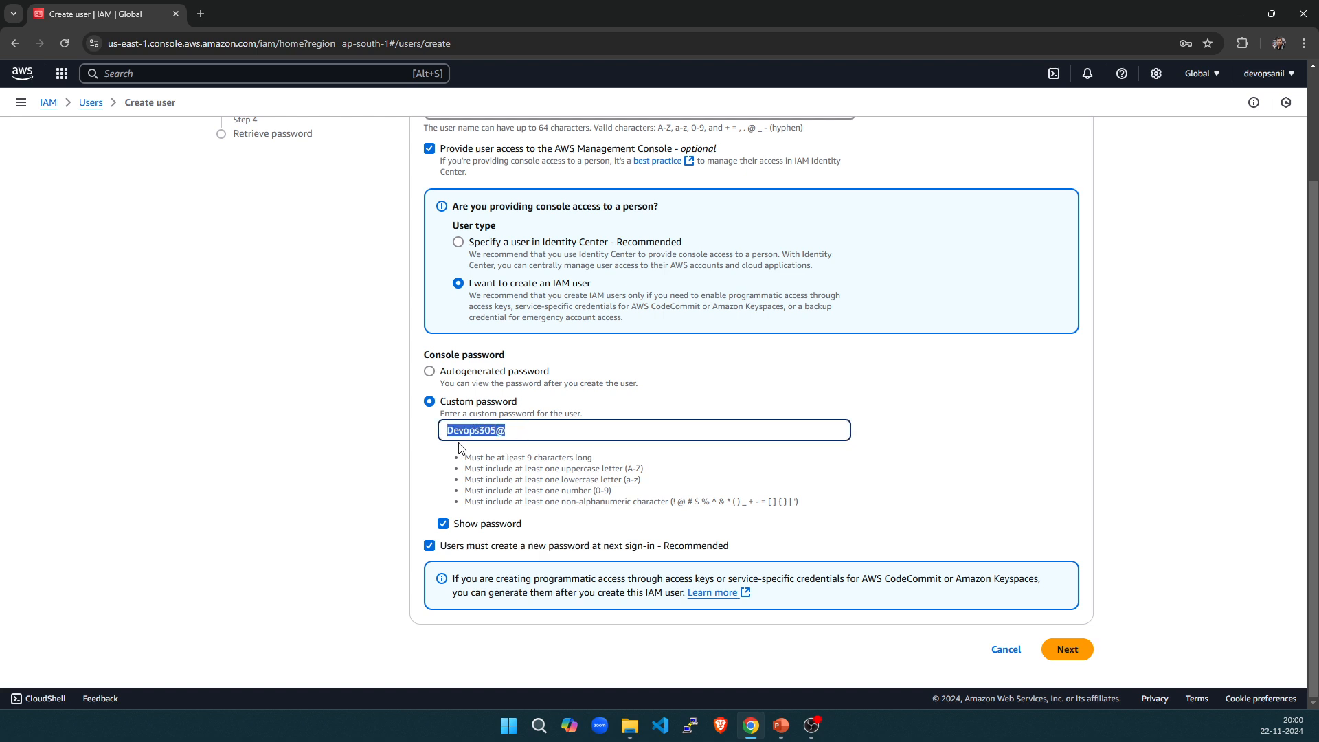
click(425, 549)
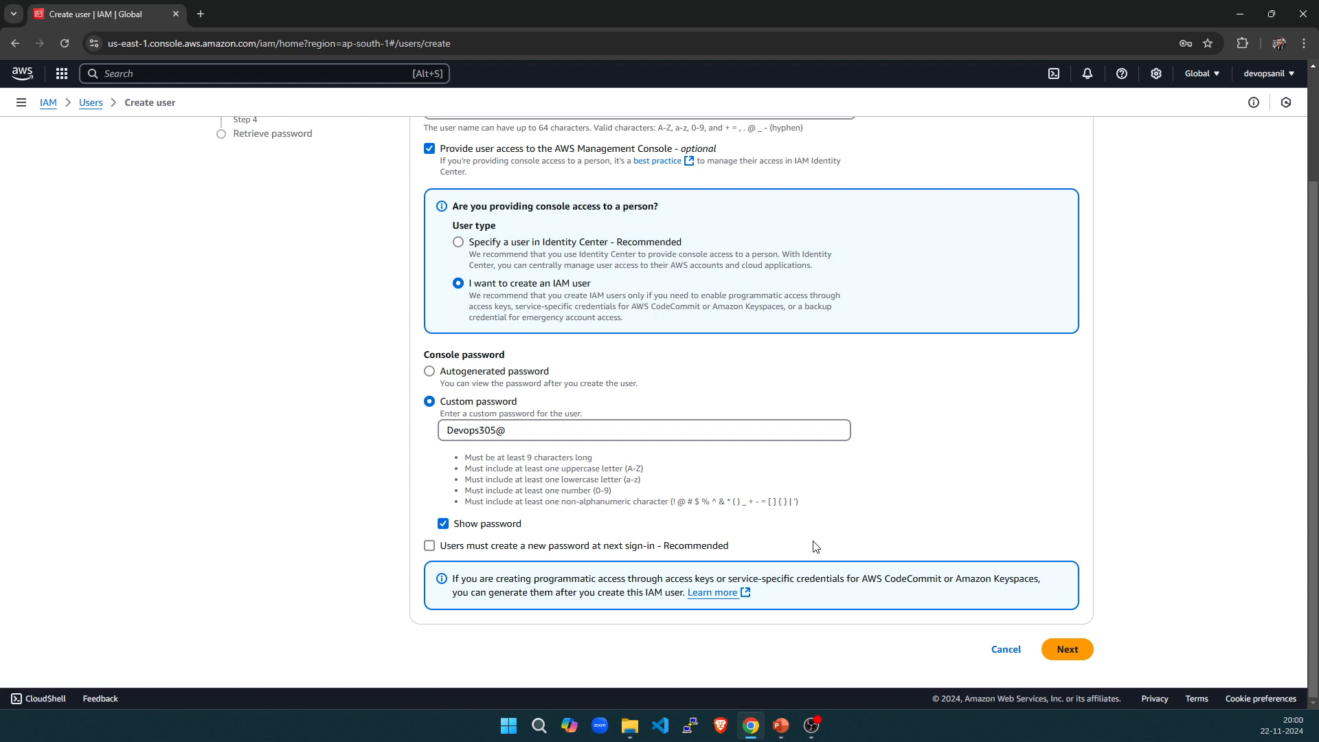
click(1068, 649)
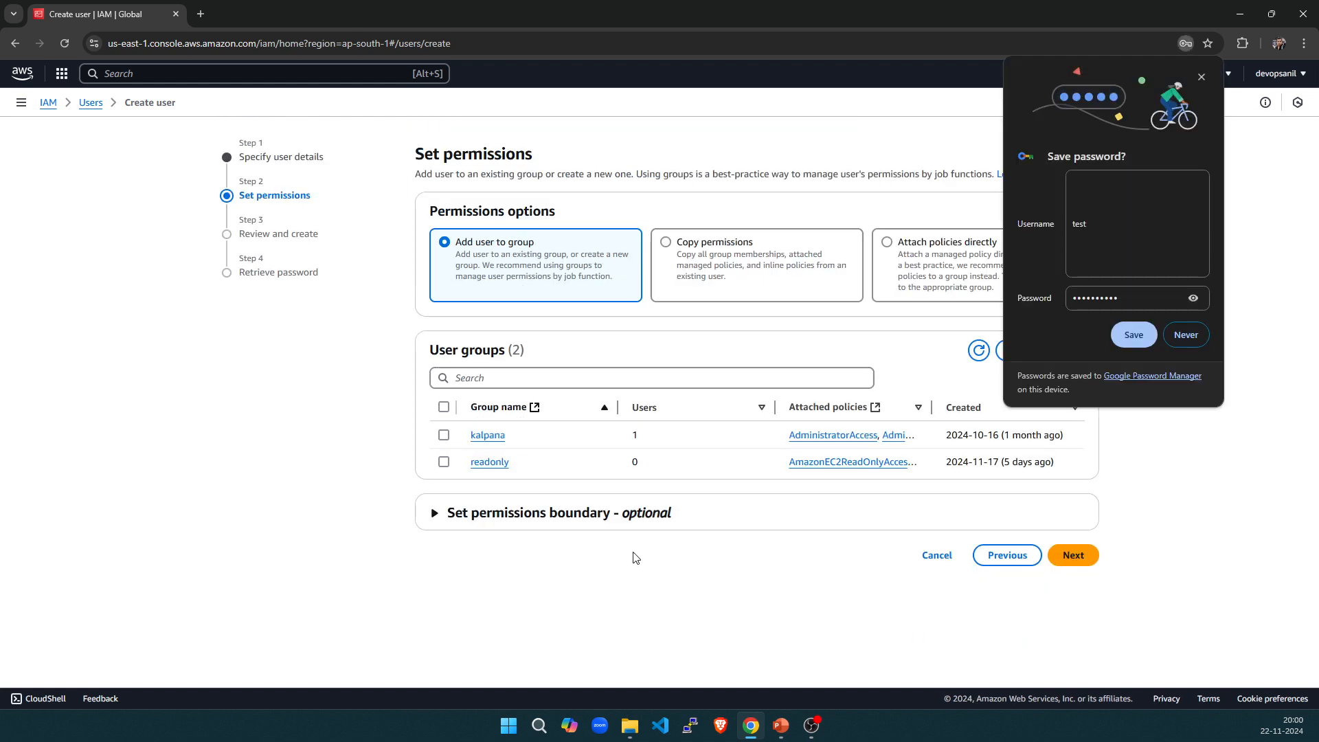
- Decline saving the password in the browser, and add the user to the readonly group before proceeding to the review
click(1194, 335)
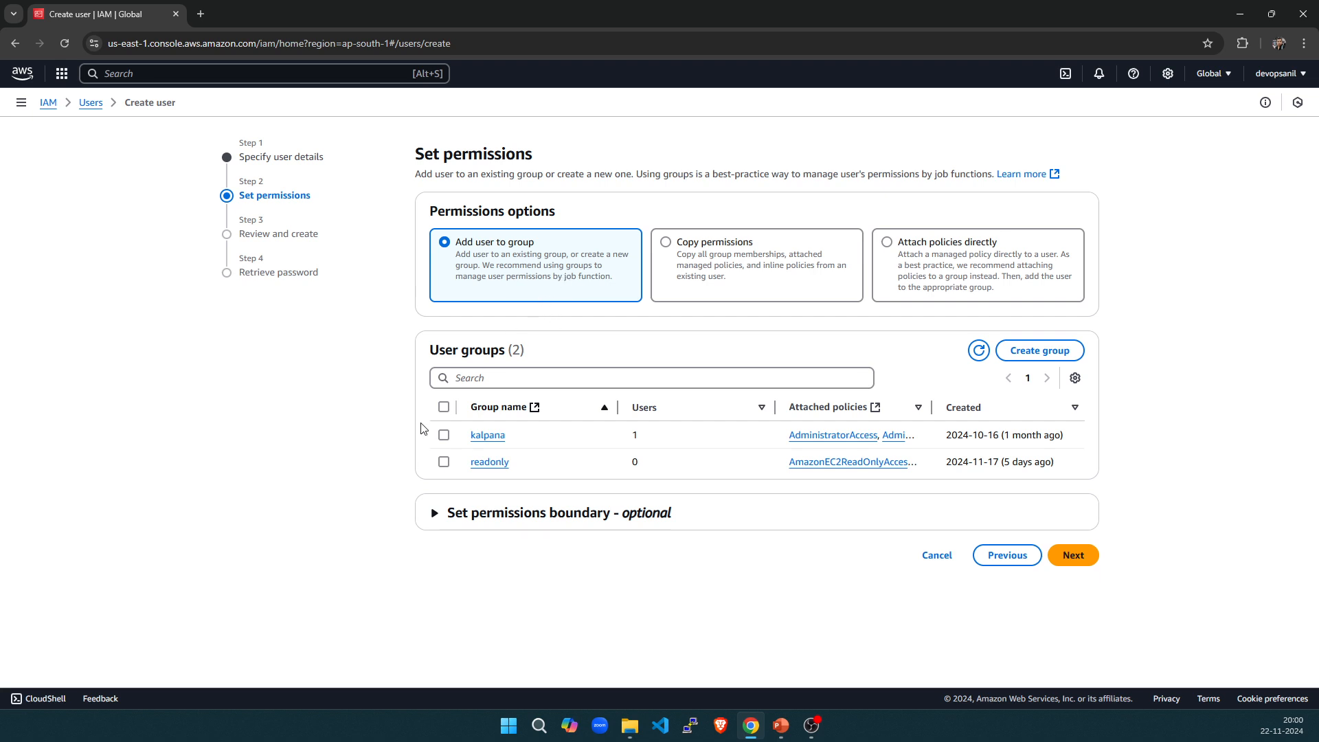
click(444, 462)
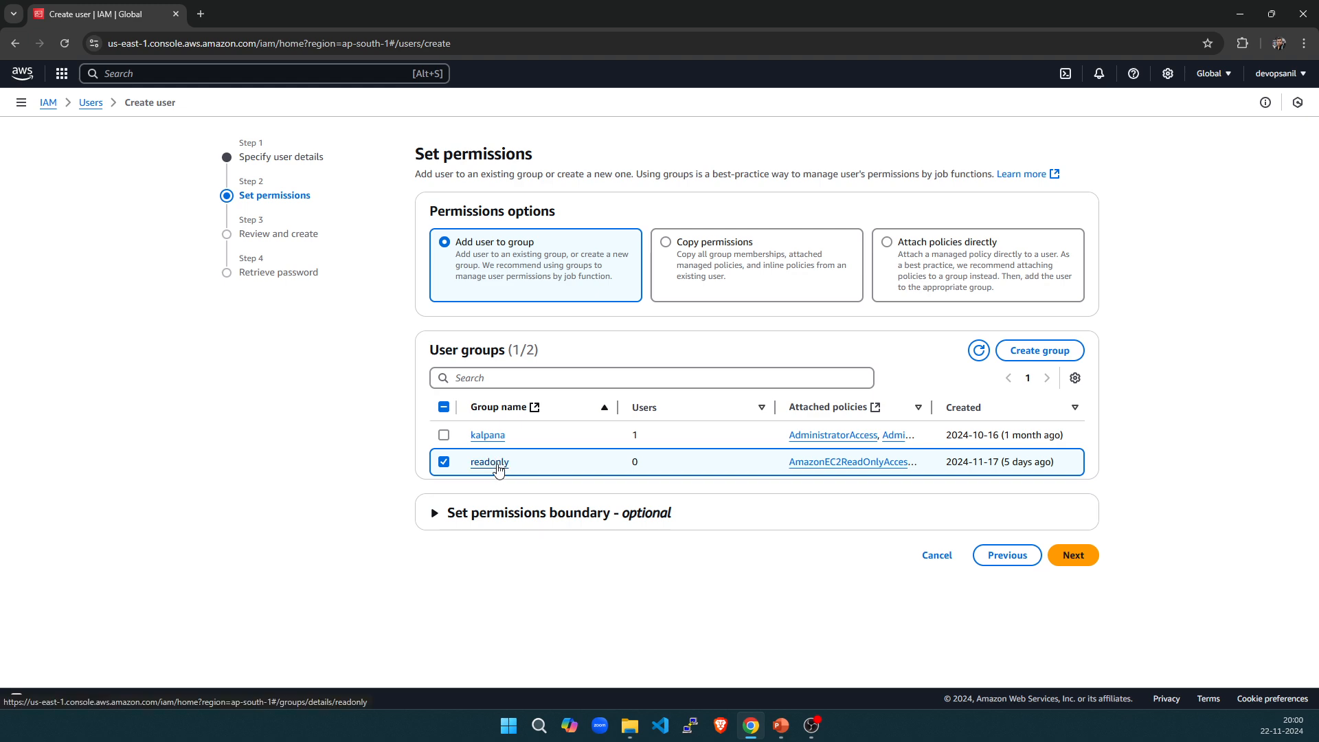
click(1067, 552)
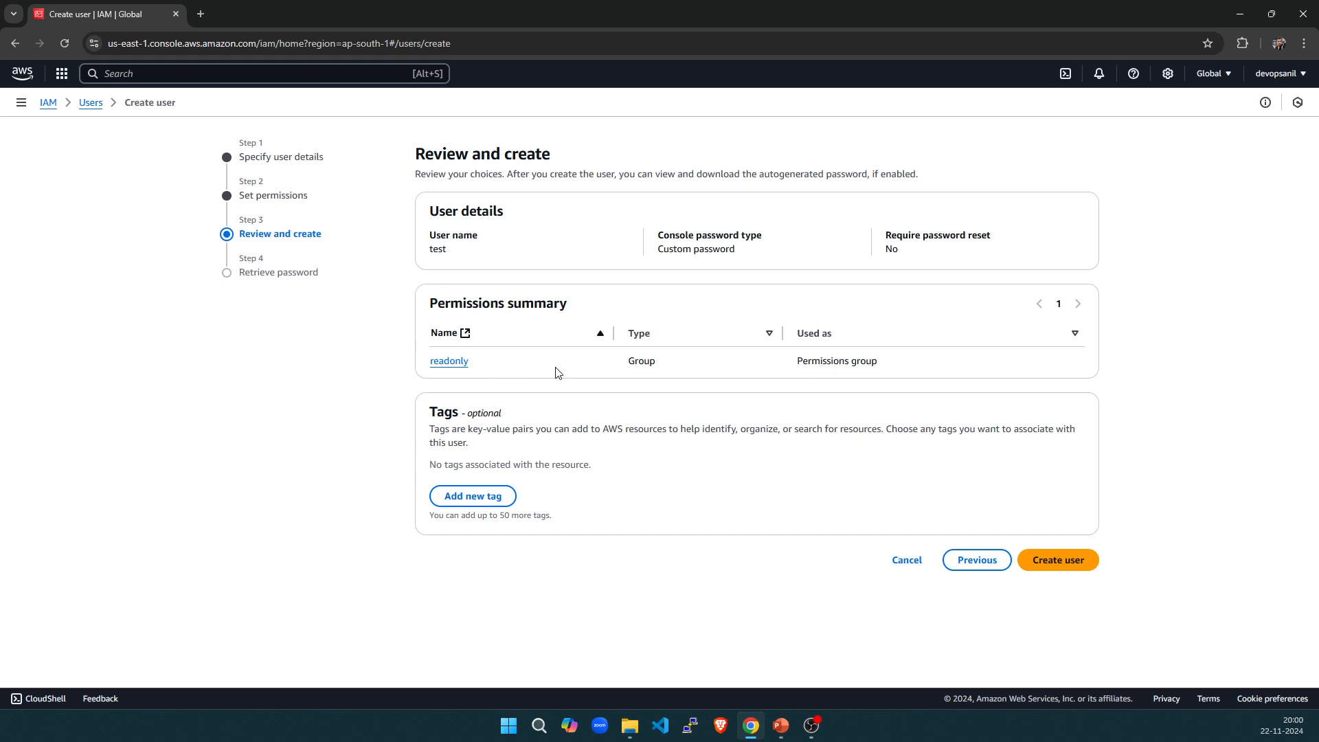
- Create the user, copy its console sign-in URL, and open that URL in a new incognito window
click(1067, 571)
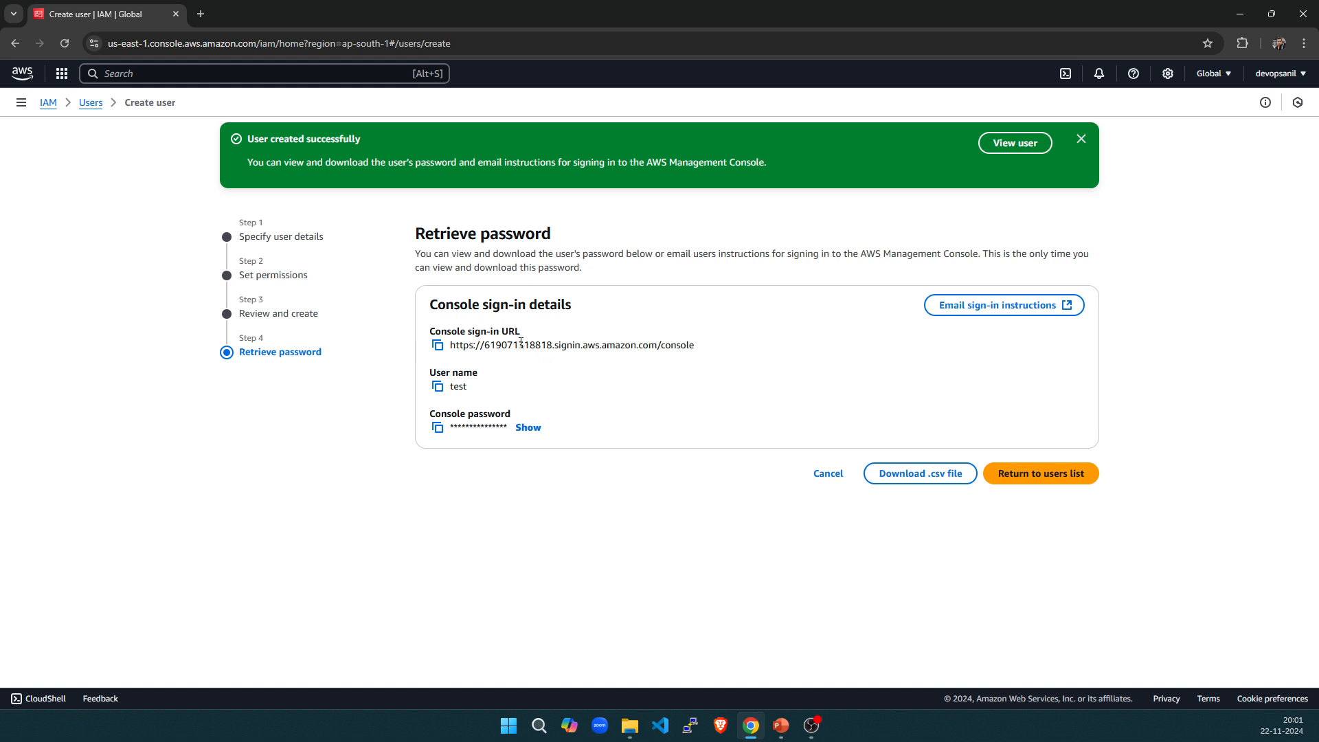
click(438, 345)
key(ctrl+shift+n)
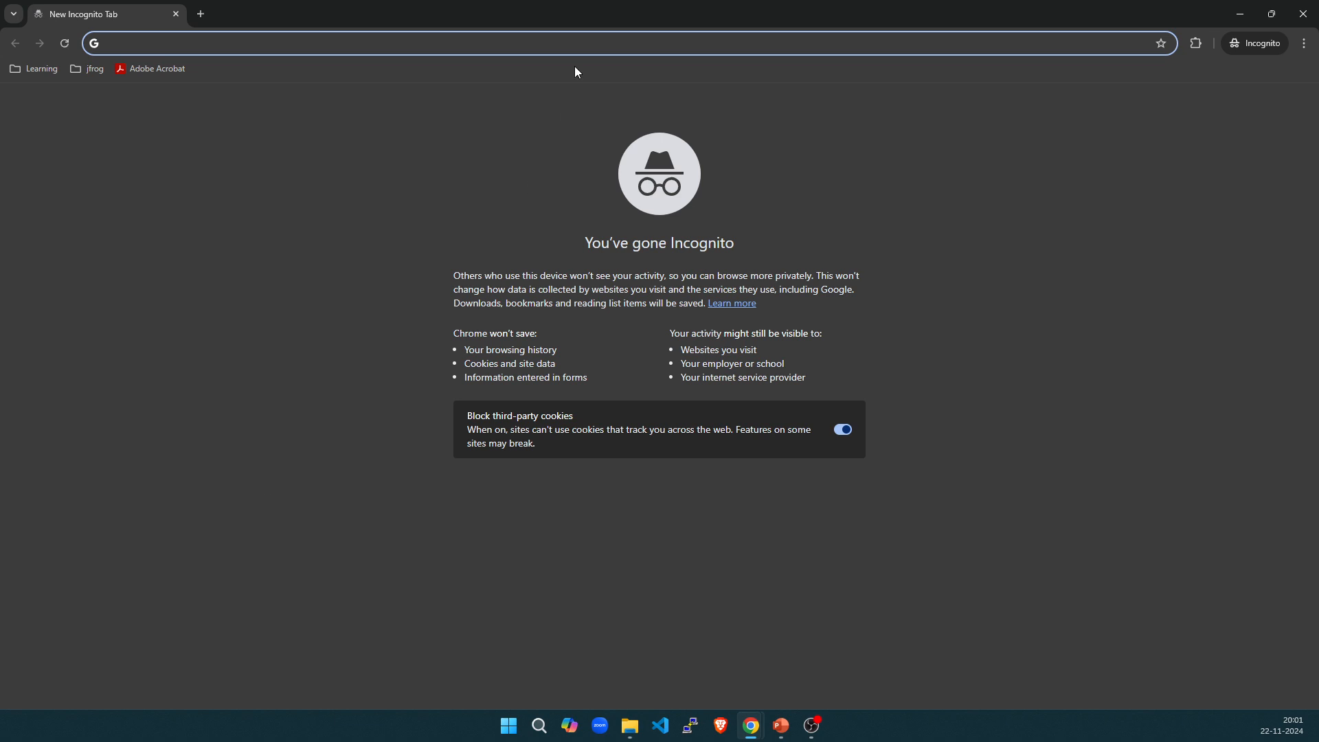
key(ctrl+v)
key(Return)
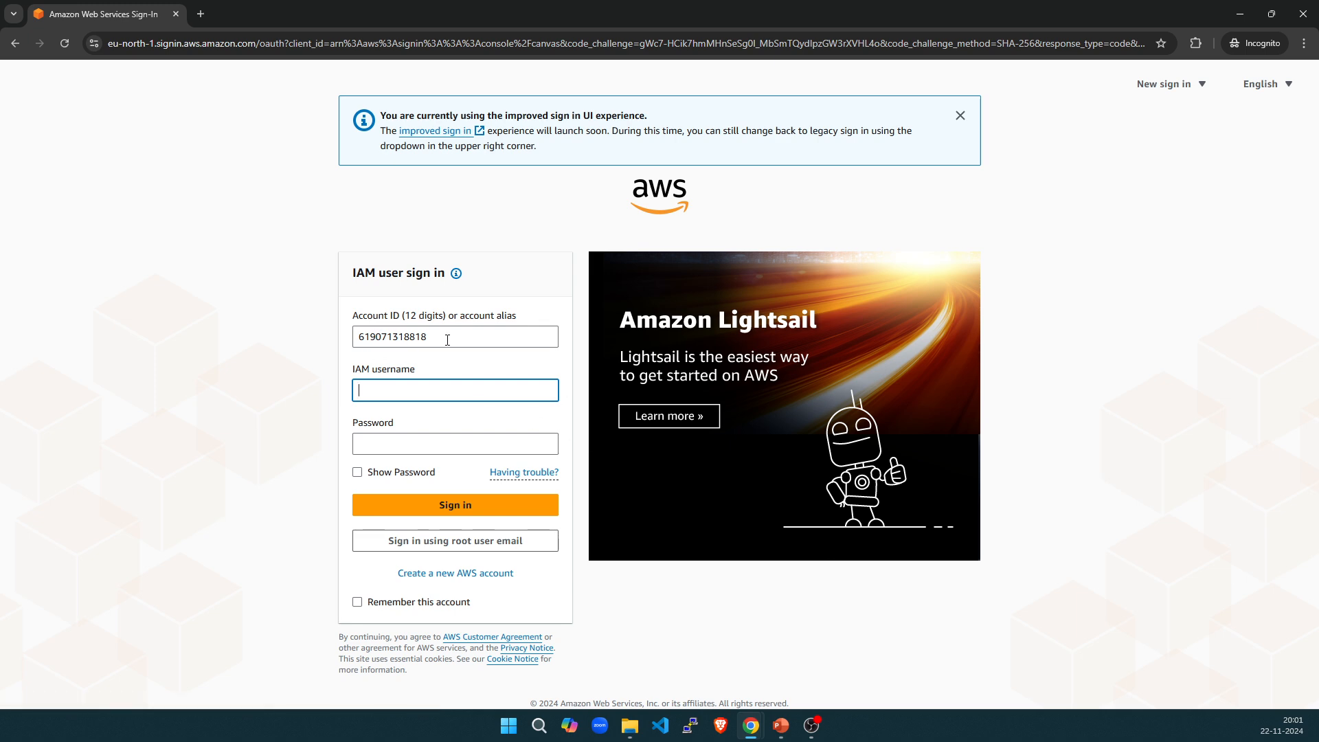
- Enter test as the IAM username and the account password, make the password visible, and sign in
click(401, 391)
text(test)
click(413, 445)
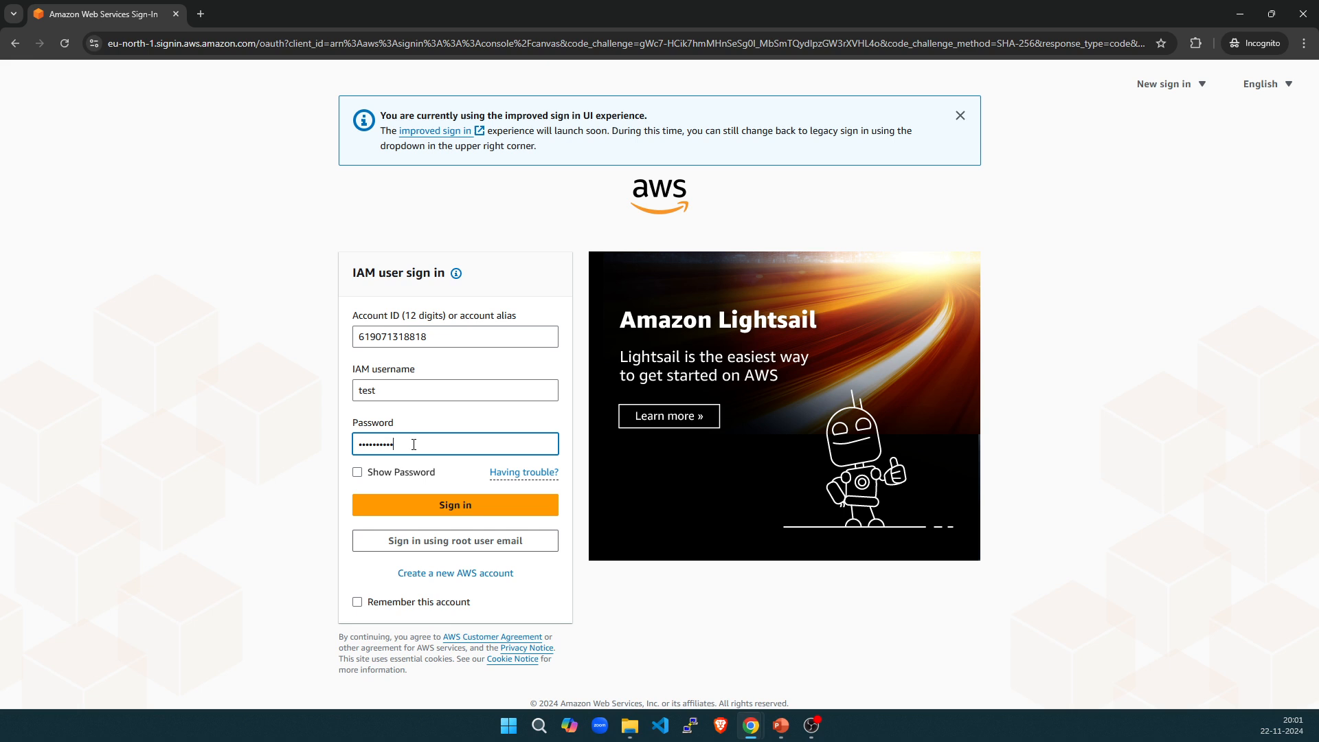
click(358, 473)
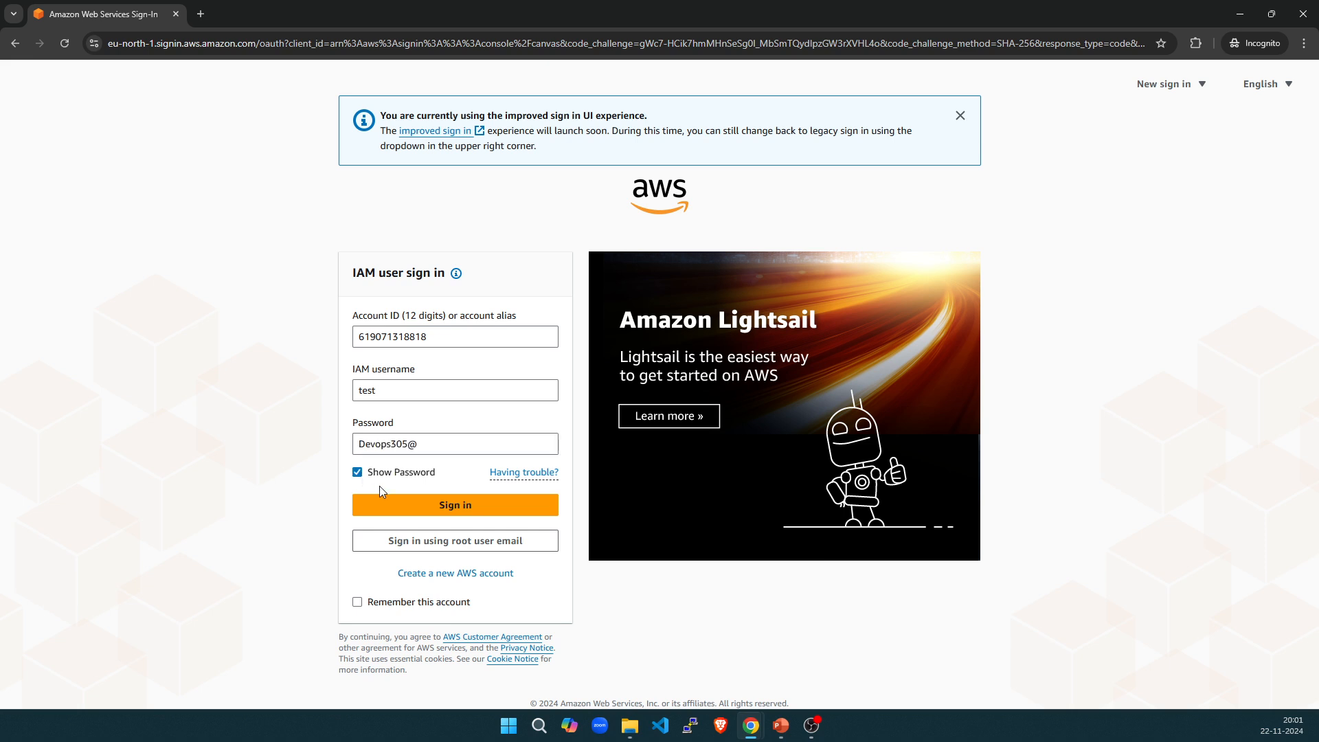
click(442, 505)
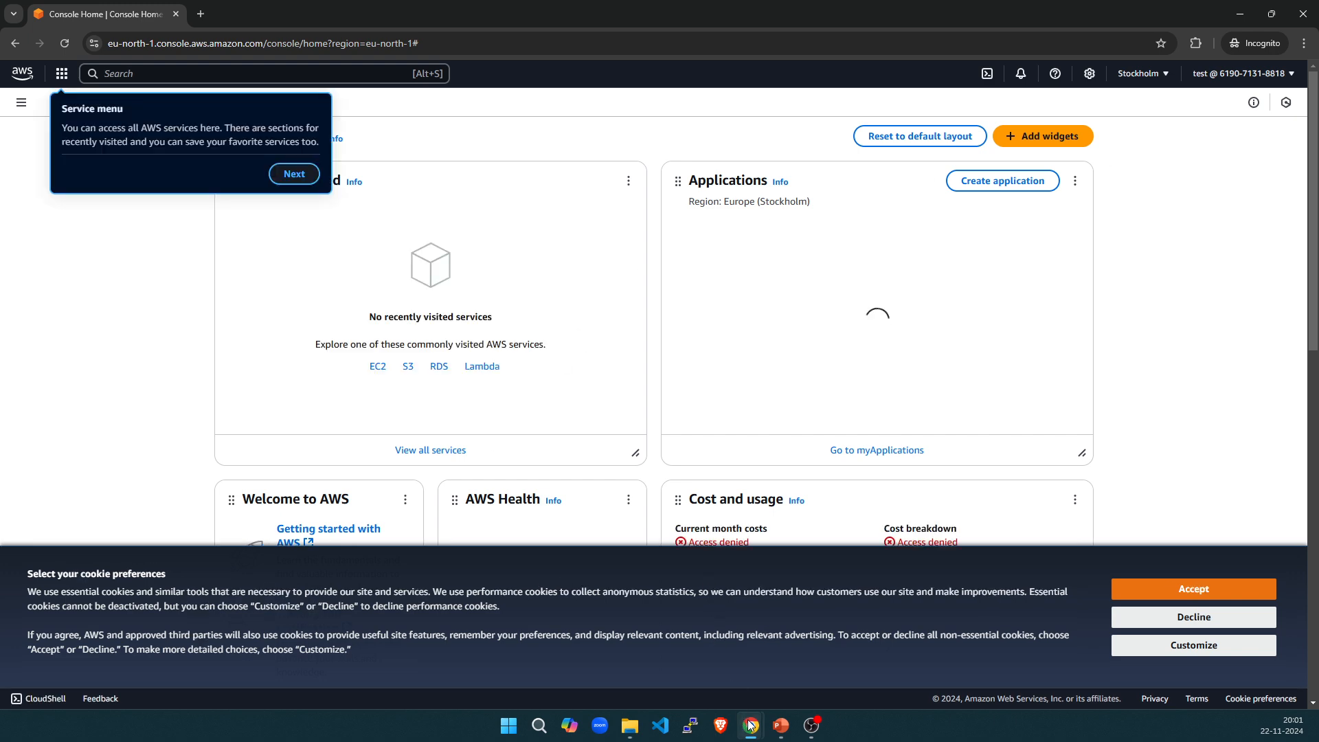
- Return to the administrator's browser window and open the test user from the users list to review its permissions policies
mouse_move(750, 725)
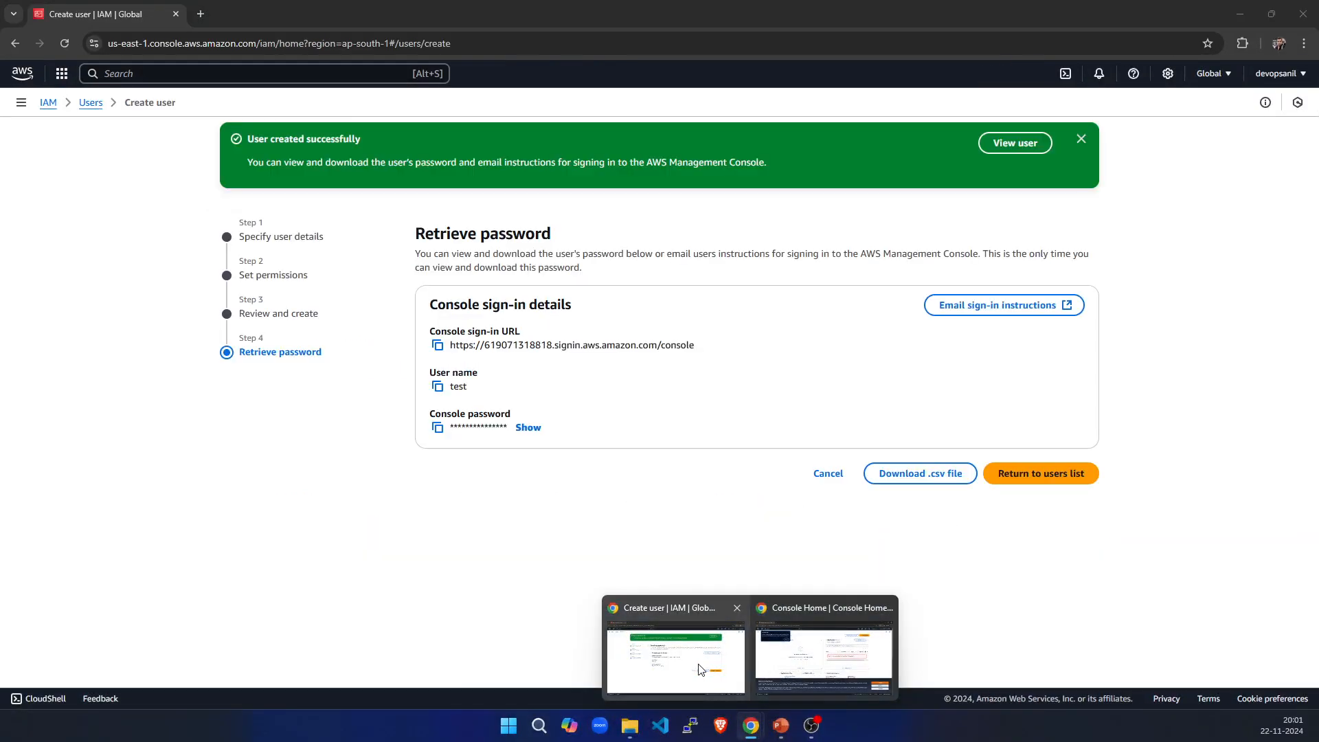
click(699, 668)
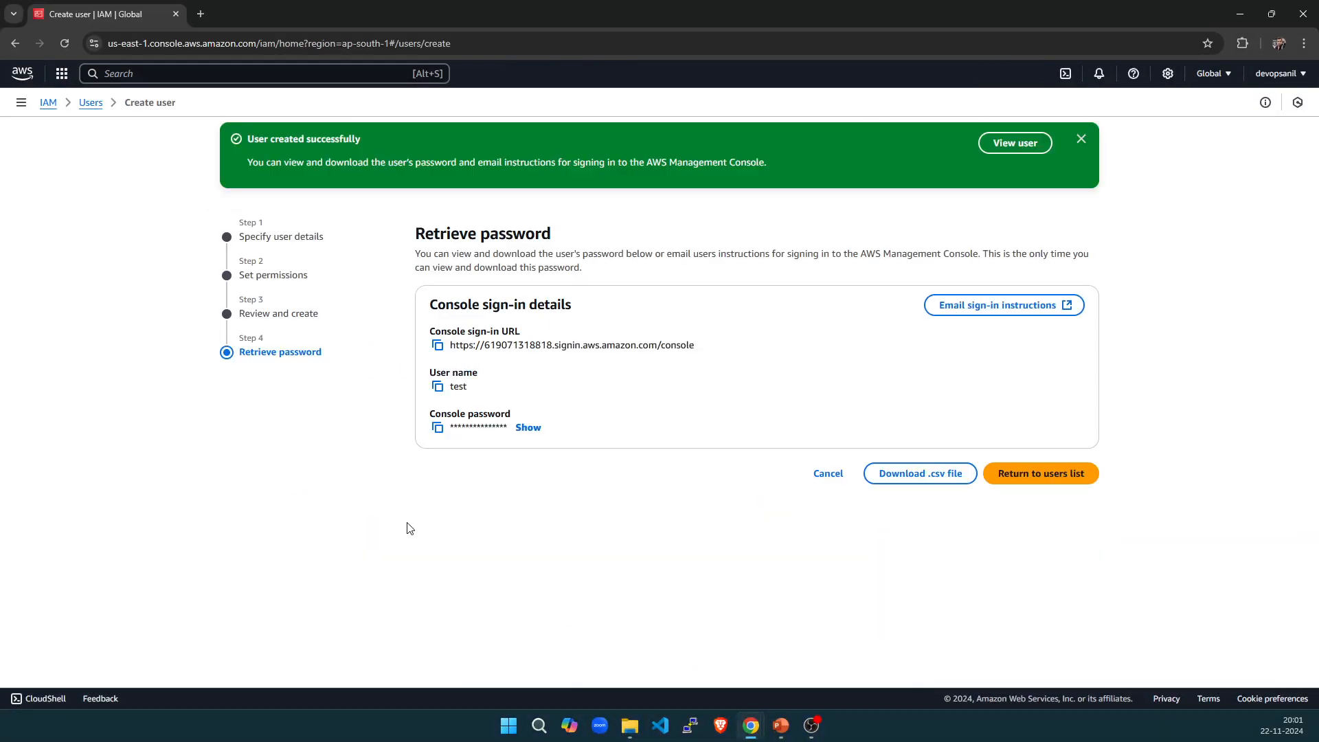
click(526, 428)
click(91, 104)
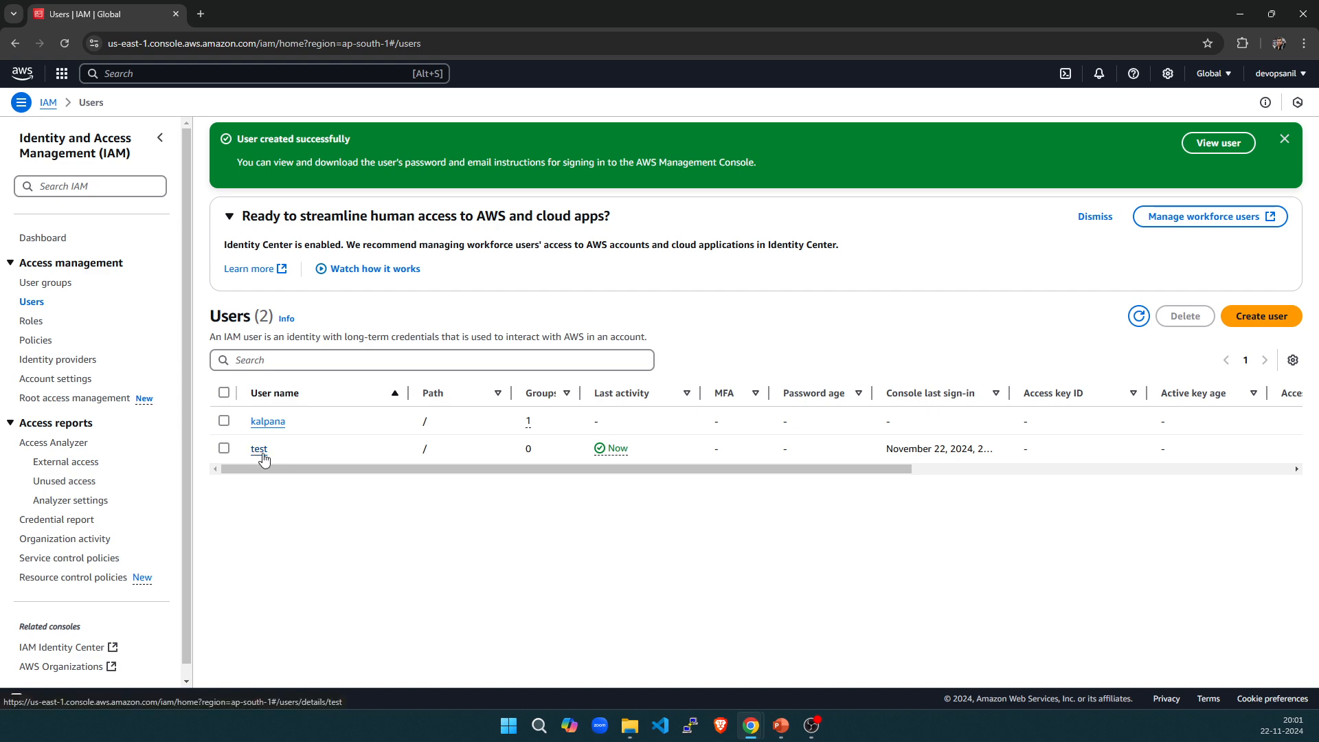
drag(703, 476, 421, 479)
click(259, 450)
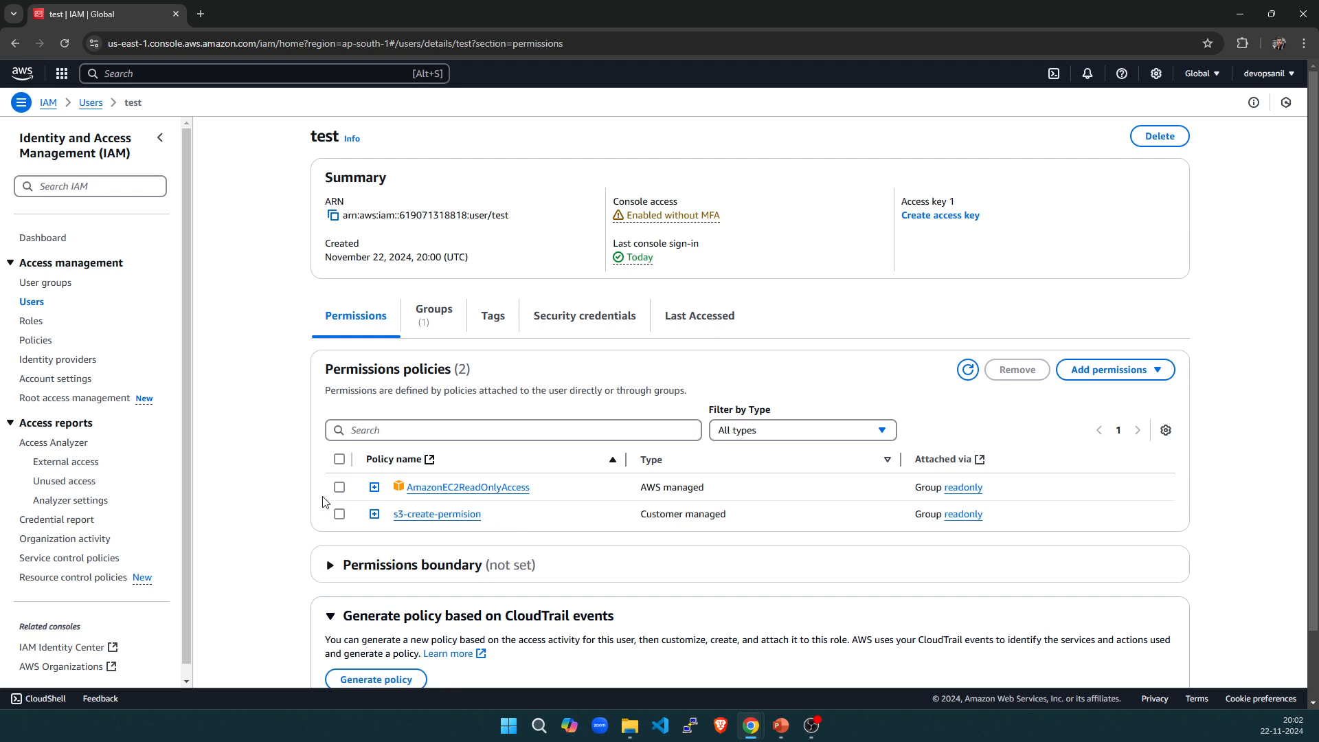
scroll(268, 488, down, 1)
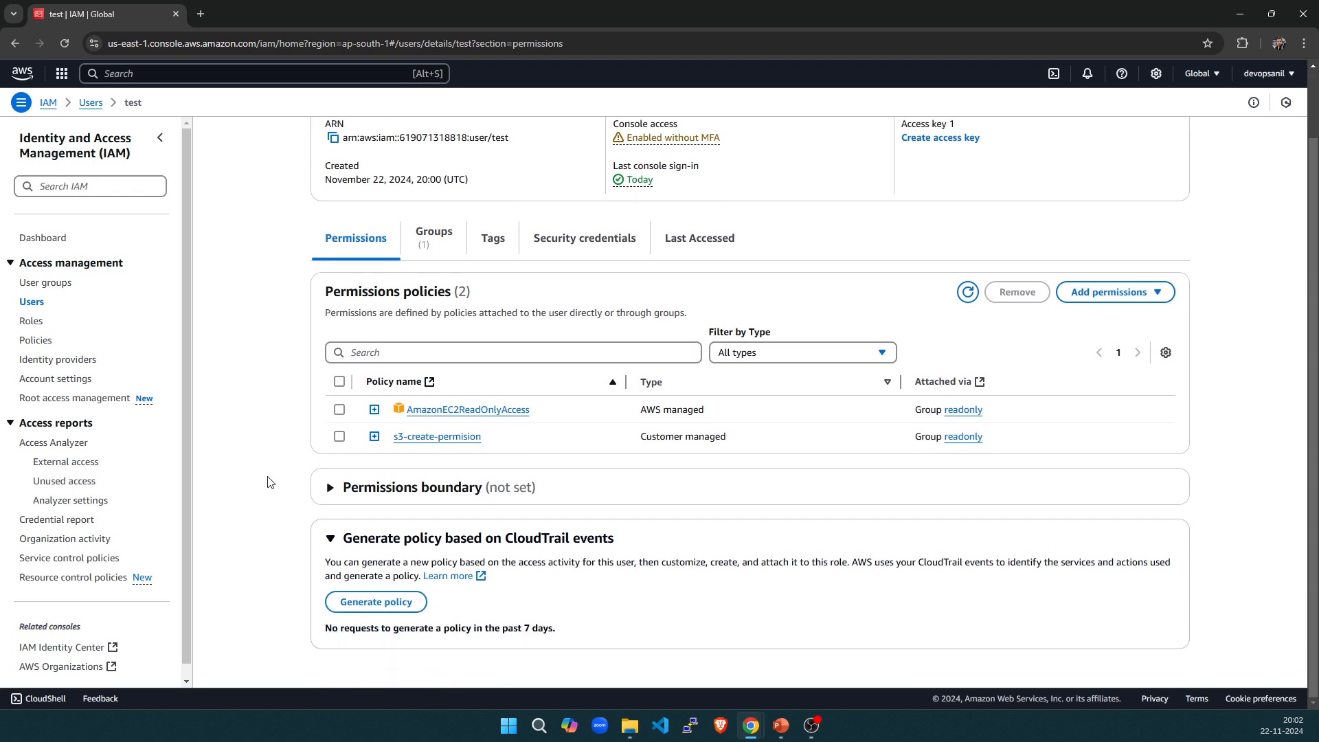
scroll(270, 482, up, 1)
- From the test user's security credentials, start creating an access key for the Command Line Interface (CLI) use case and acknowledge the recommendation
click(580, 317)
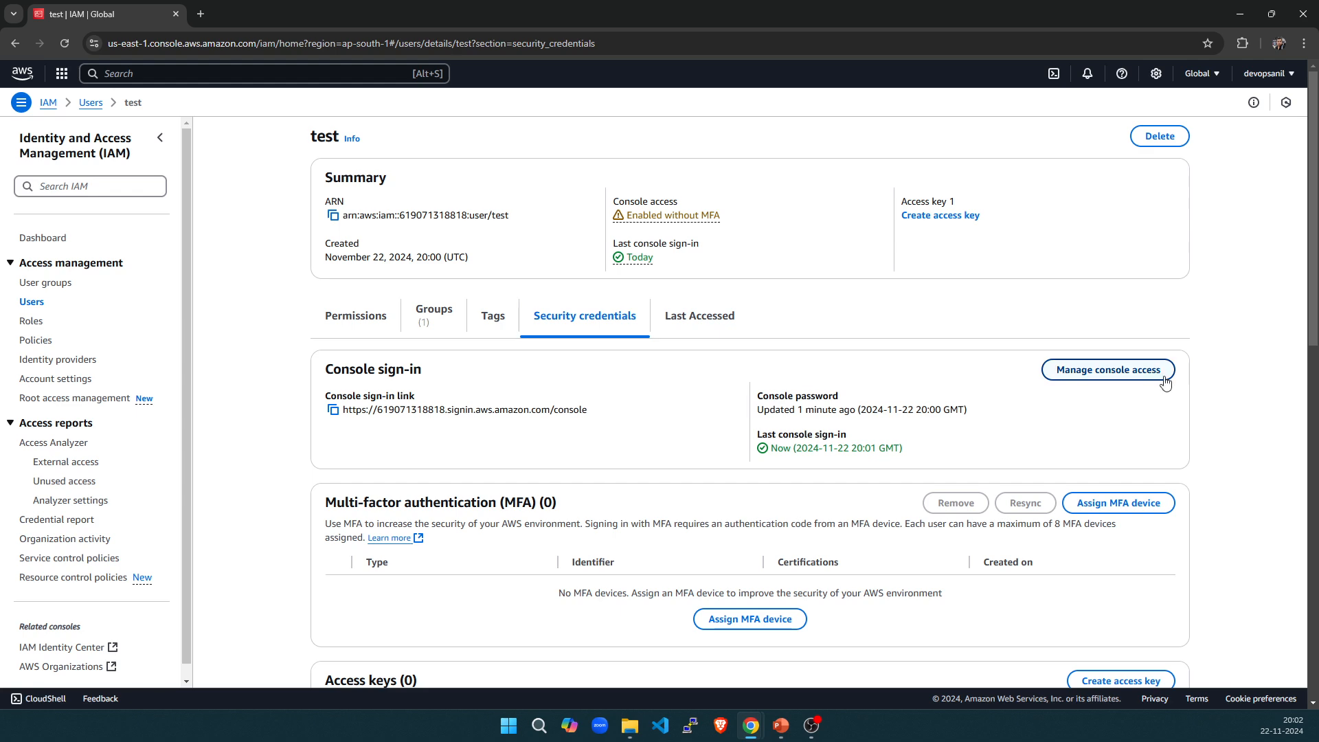
scroll(652, 420, down, 2)
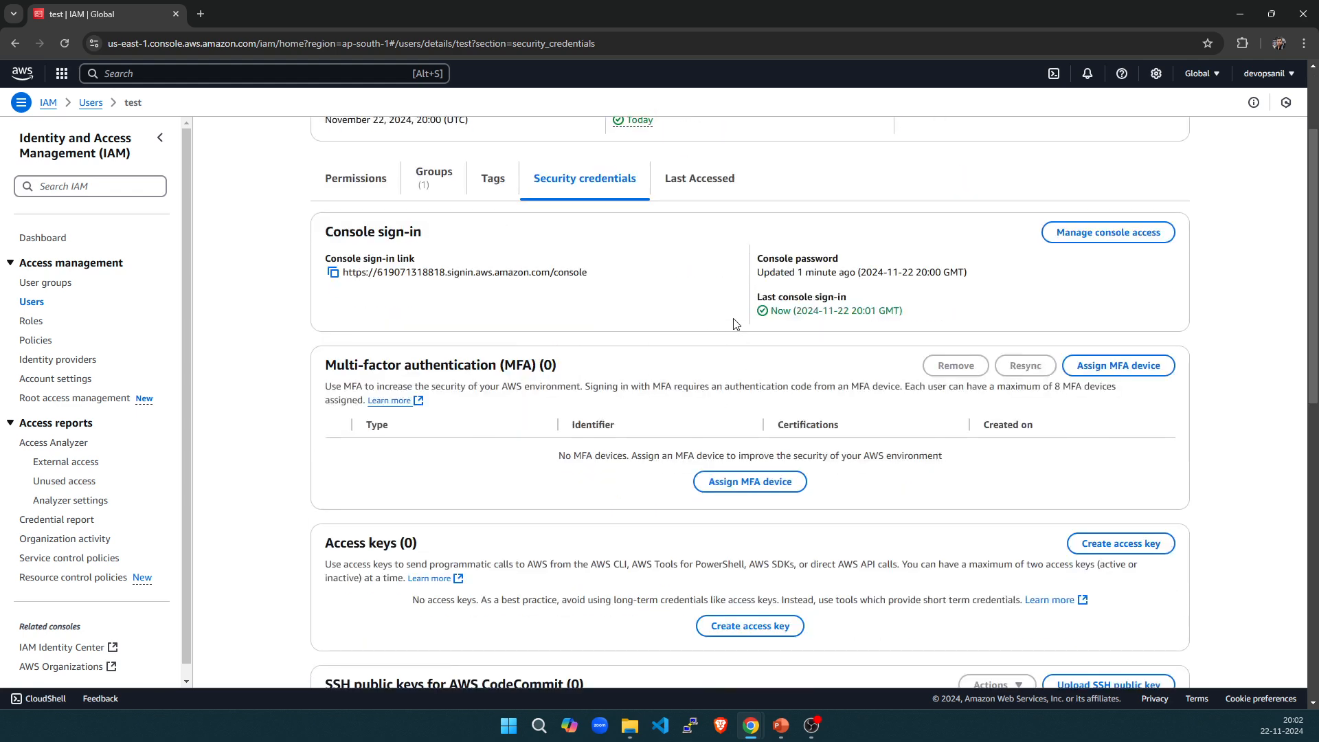
scroll(707, 319, down, 4)
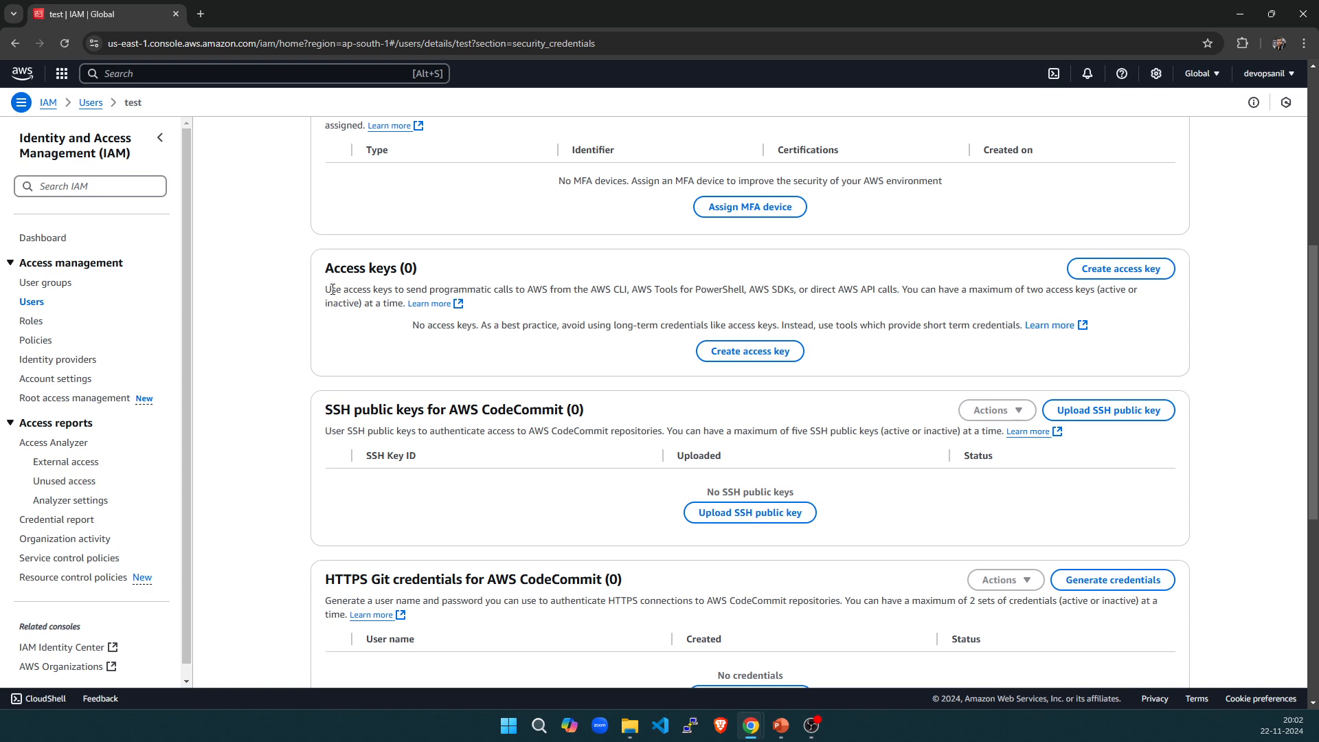
drag(333, 289, 919, 281)
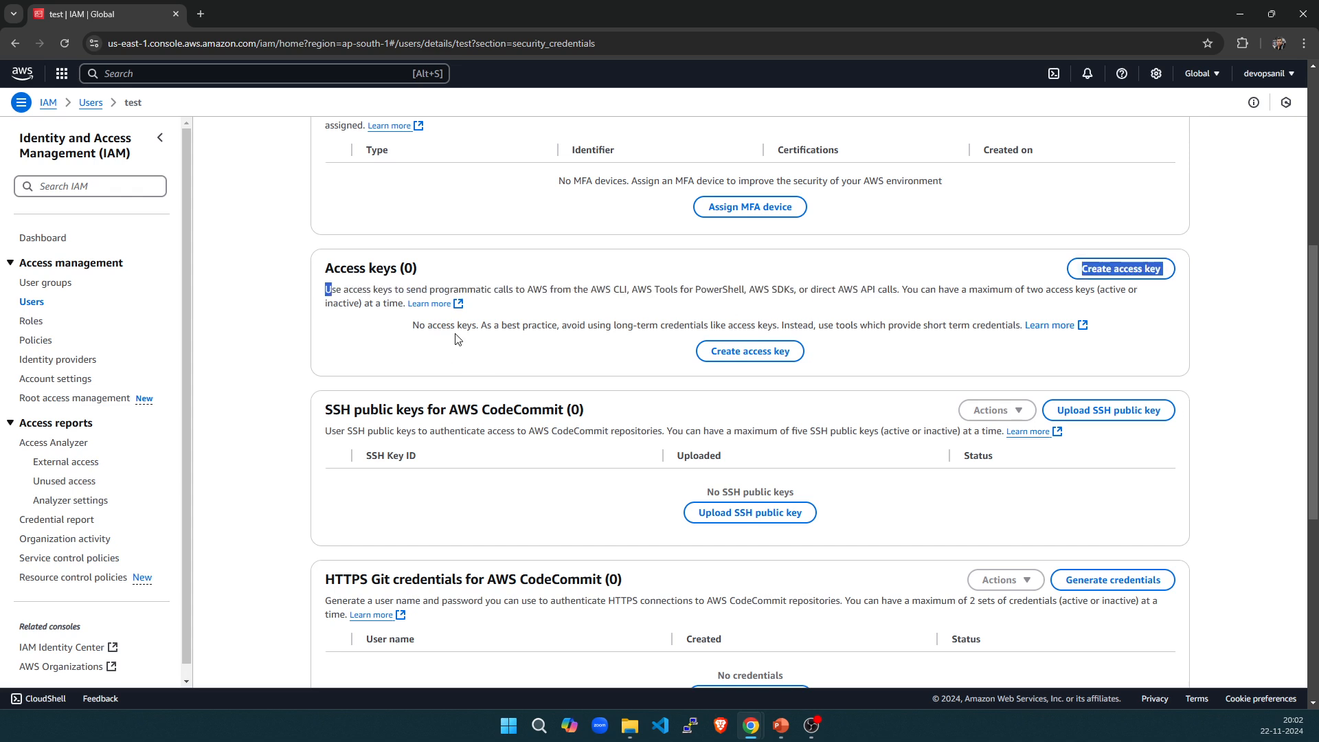
drag(485, 327, 1062, 328)
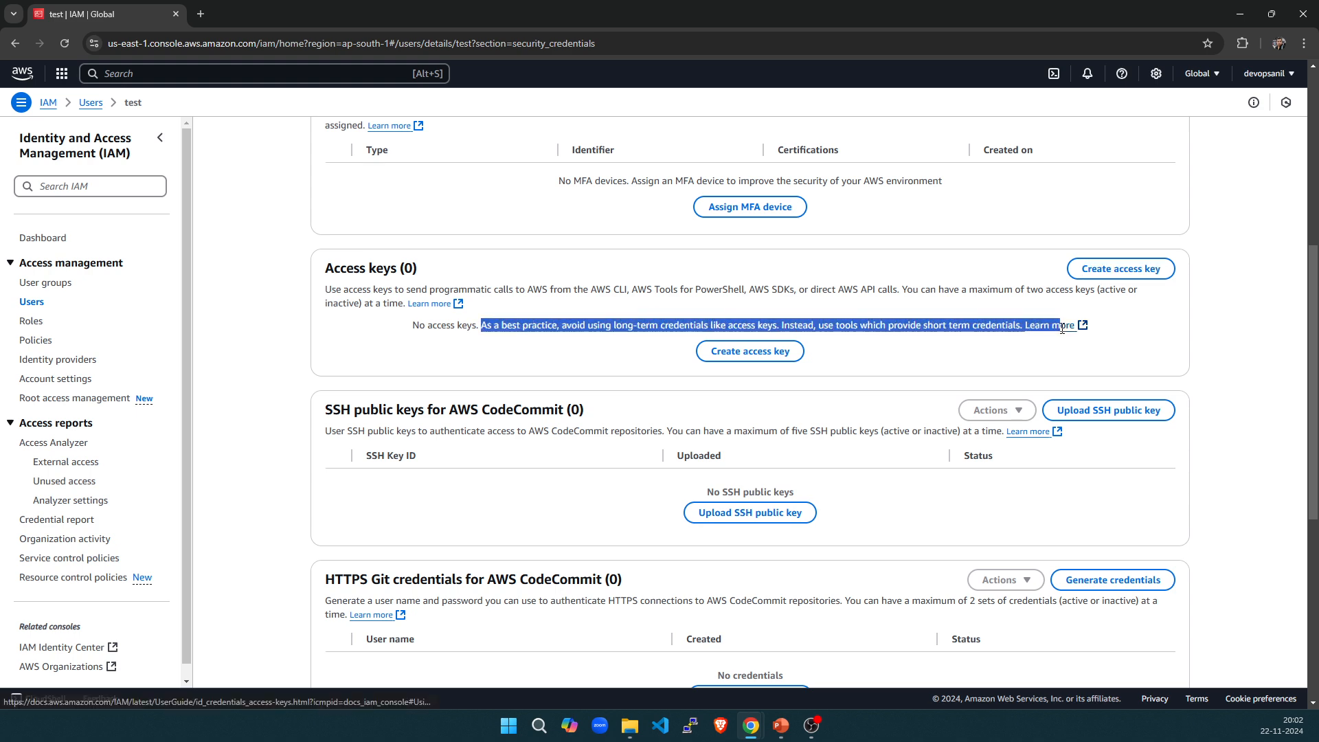
click(731, 360)
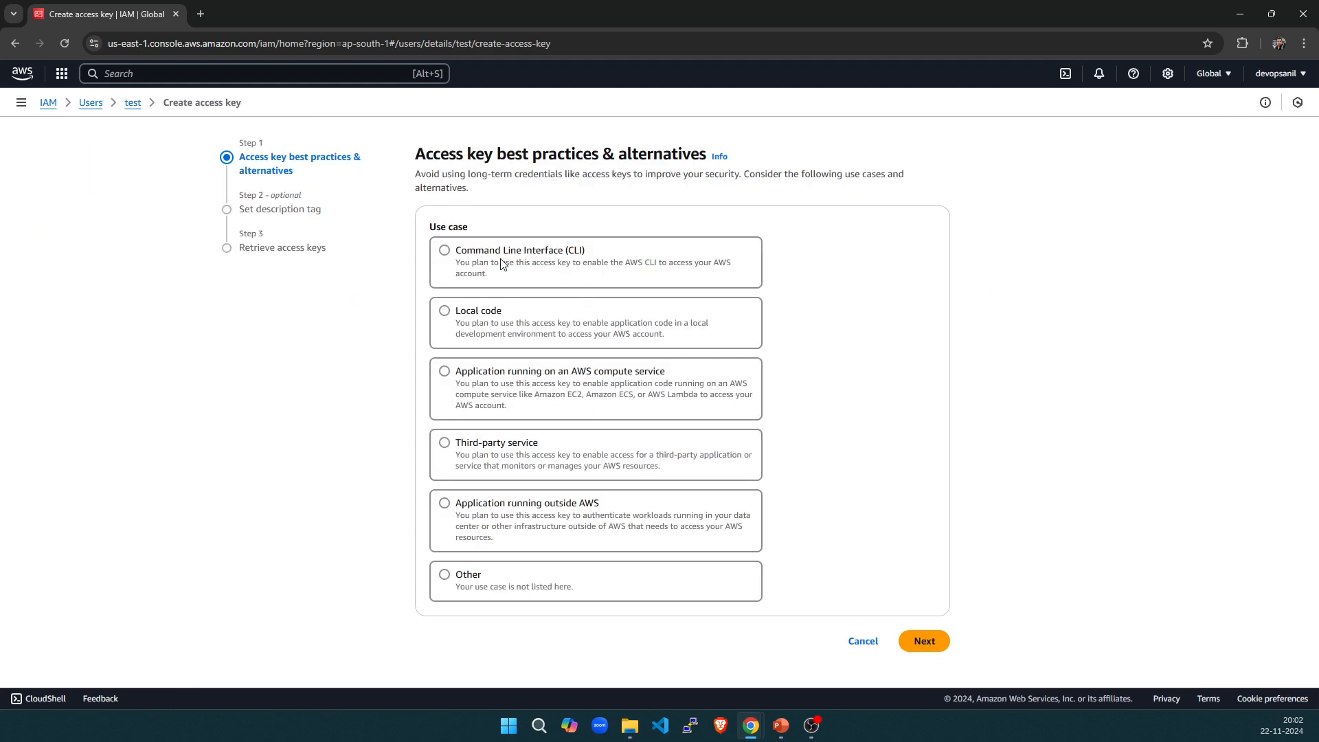
click(445, 265)
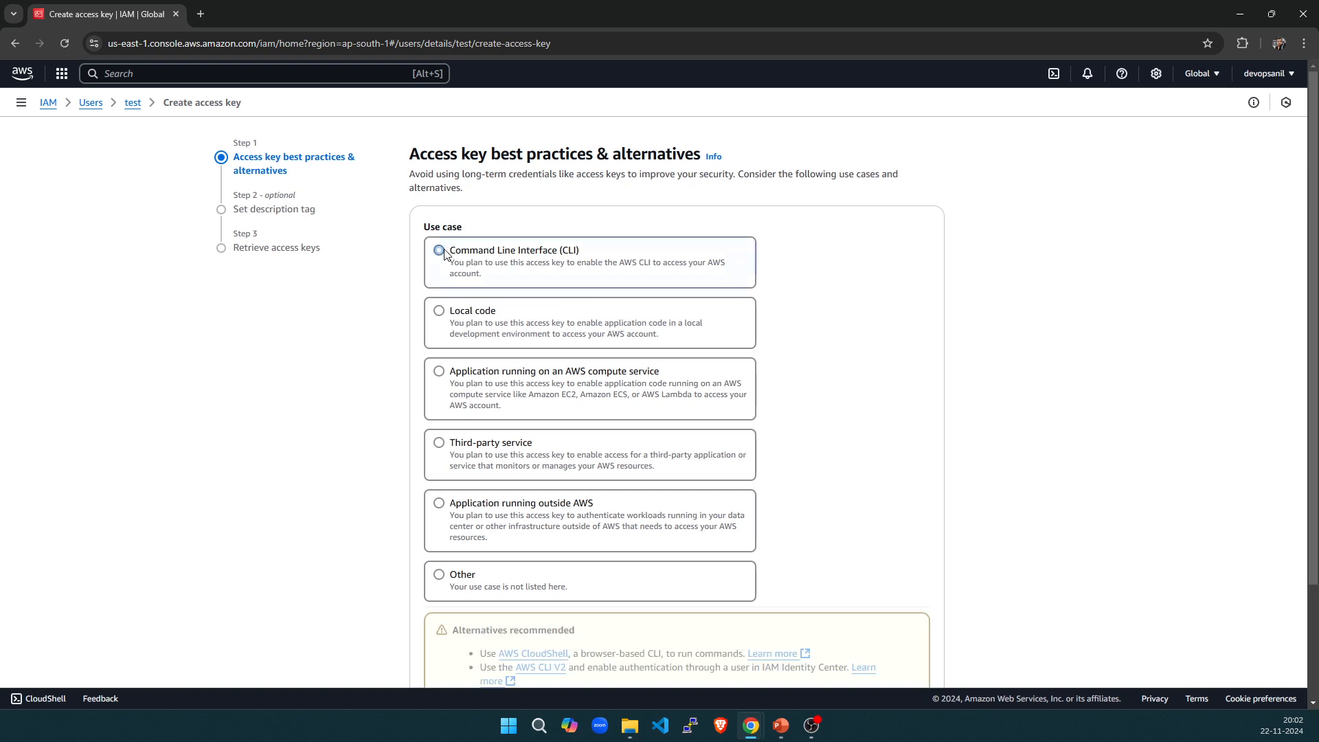
scroll(878, 364, down, 2)
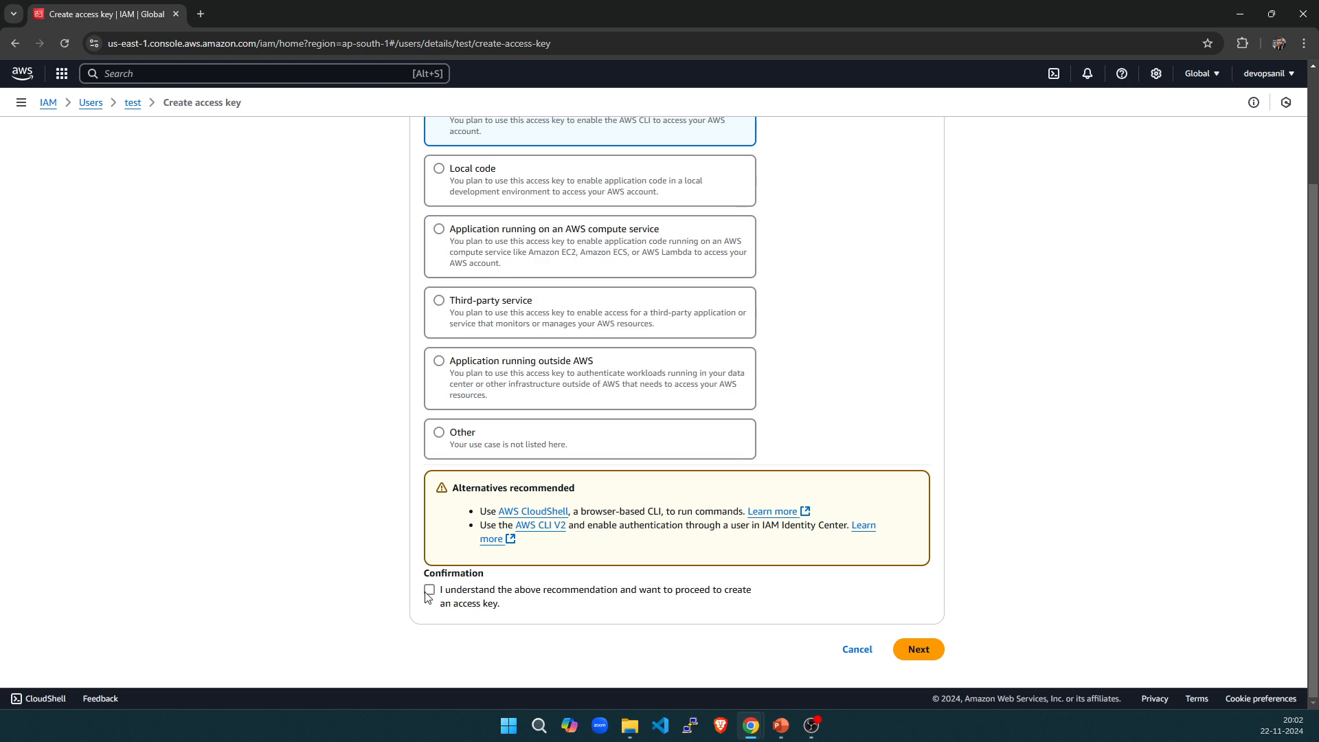
- Open the recommended AWS CLI V2 page in a new tab and look through its usage examples and Amazon S3 file commands
right_click(554, 532)
click(588, 547)
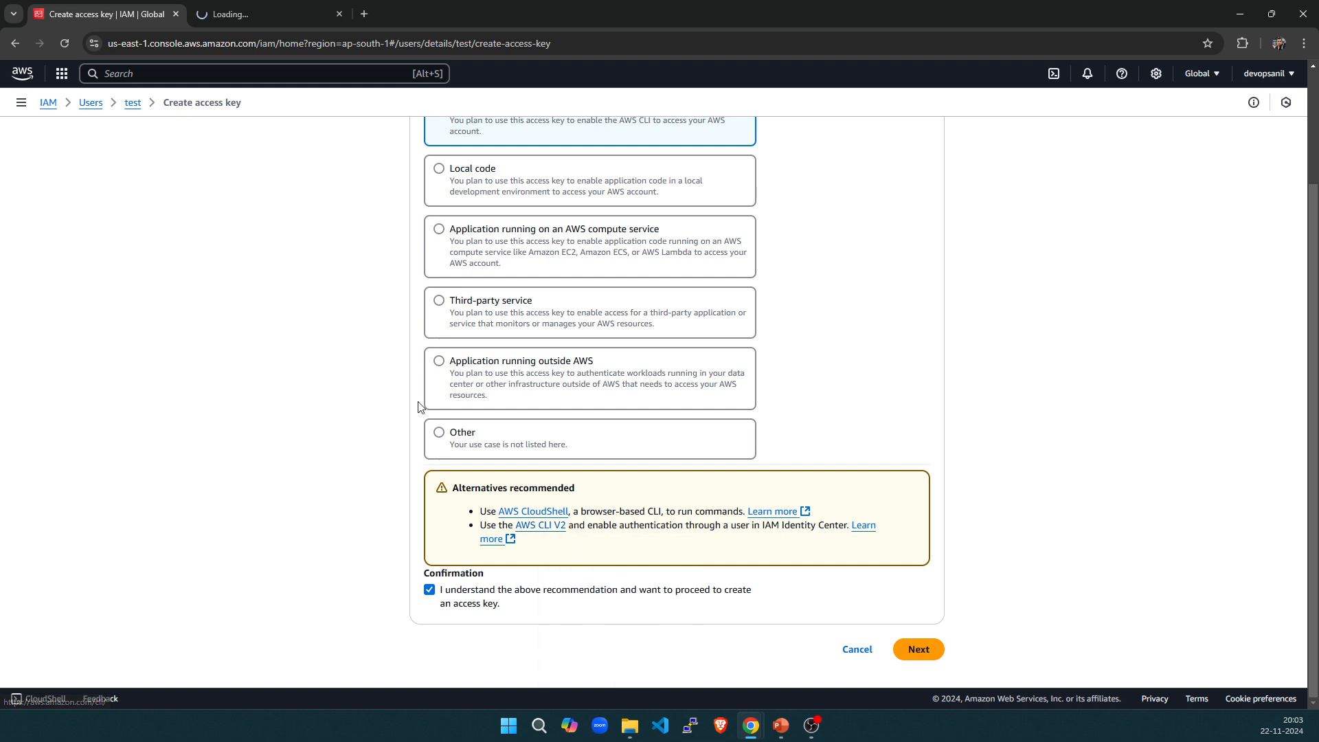
click(251, 14)
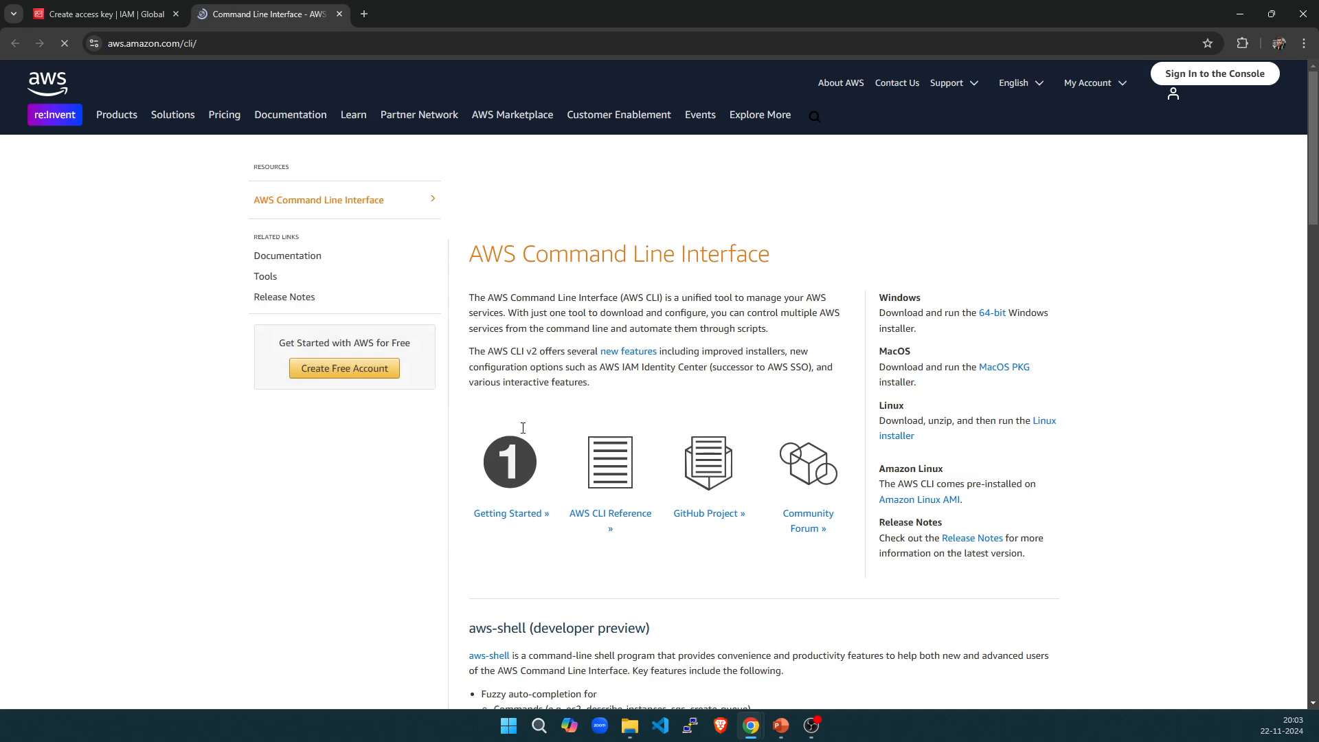
scroll(523, 423, down, 6)
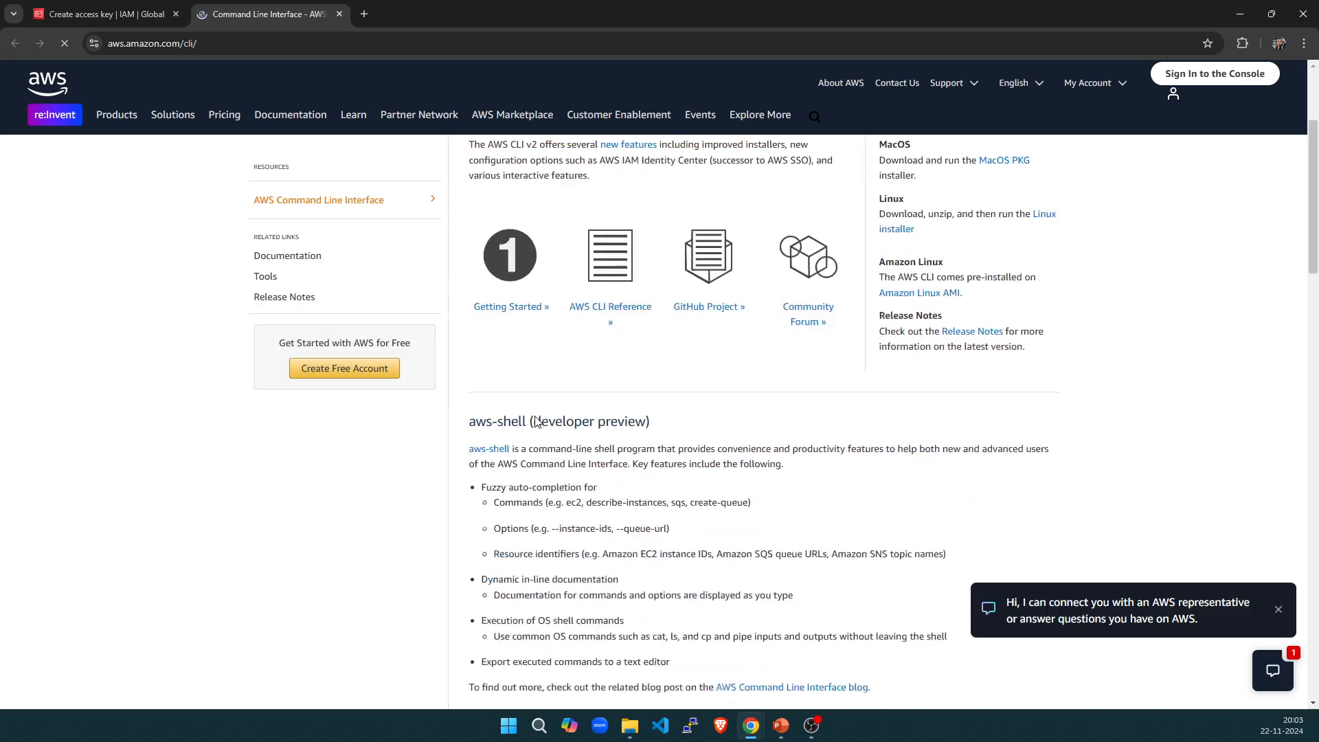
scroll(565, 386, down, 5)
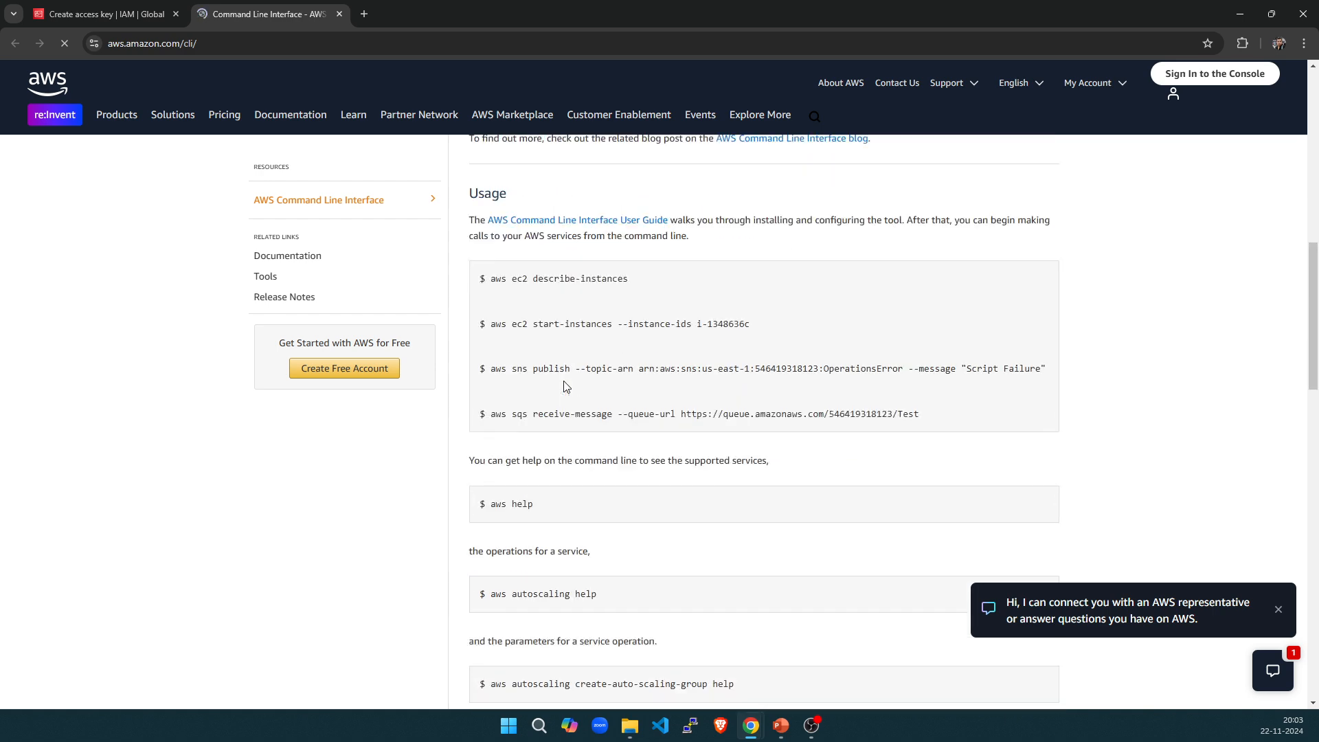
scroll(619, 357, down, 4)
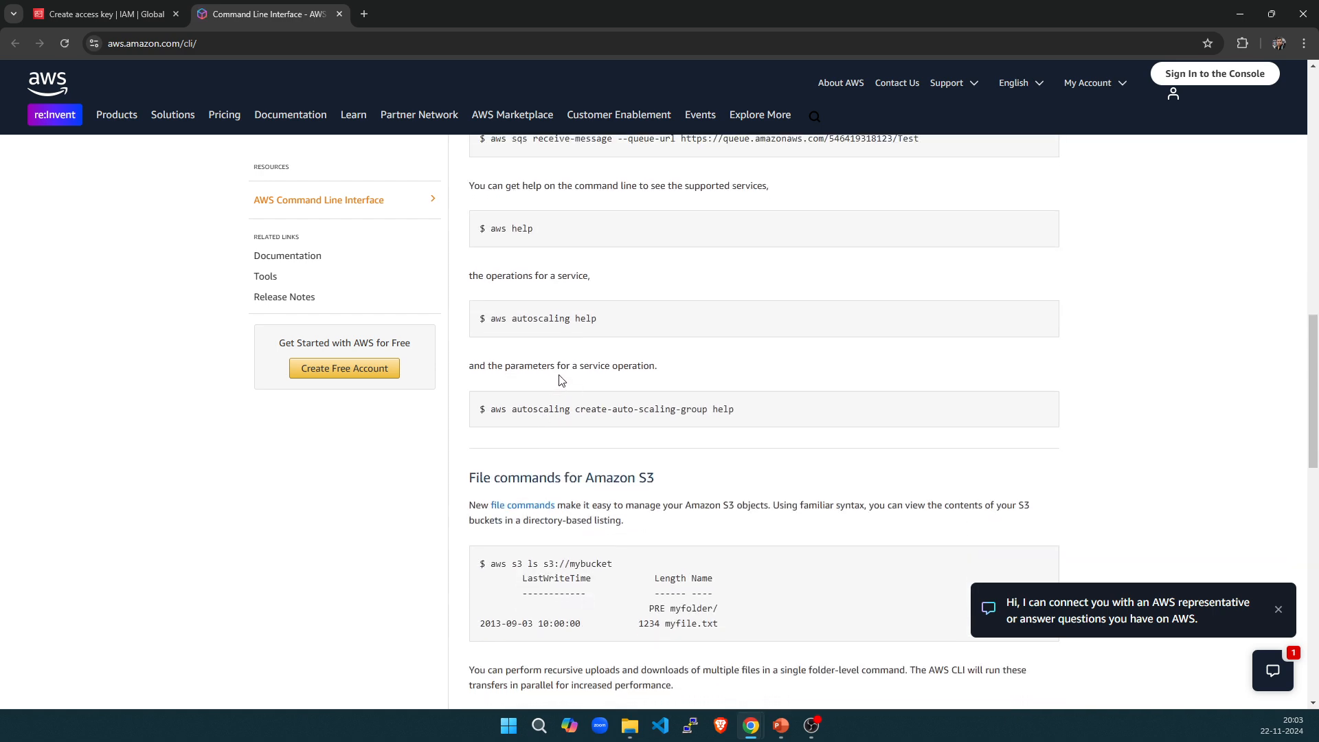
scroll(587, 343, down, 4)
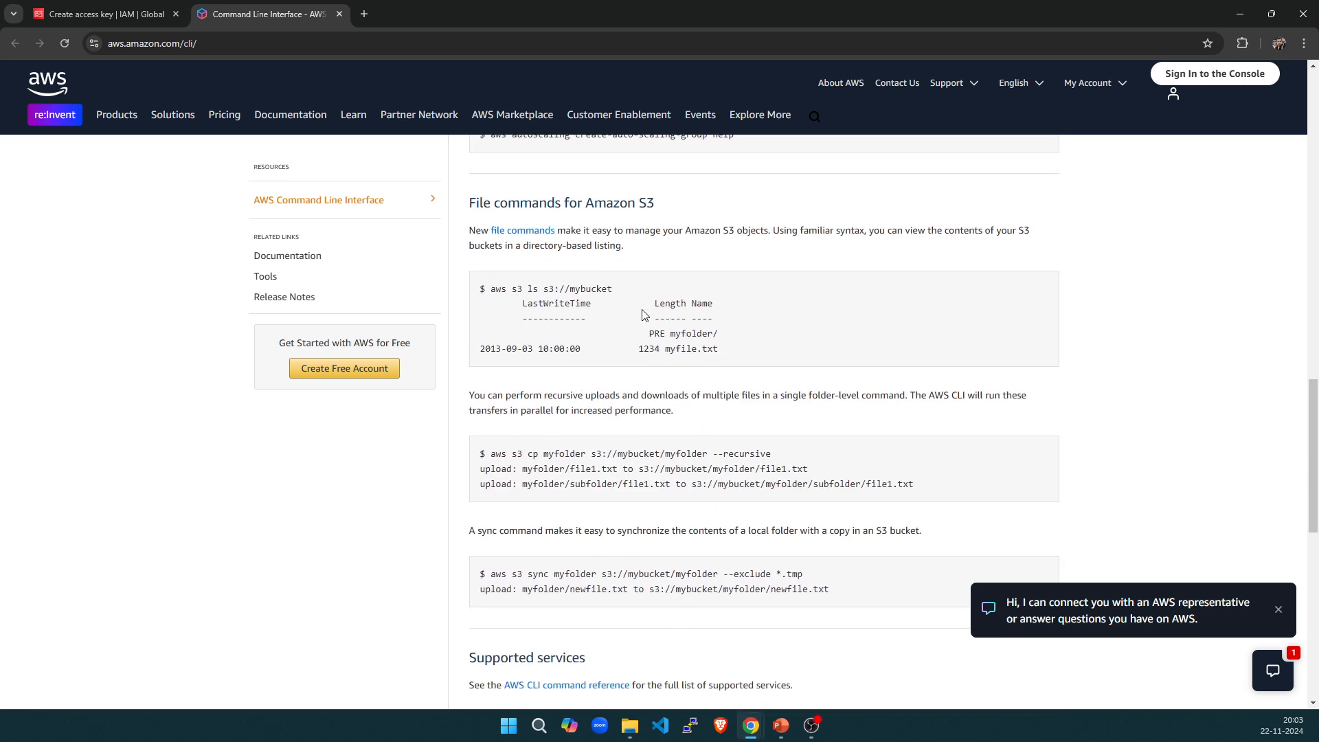
scroll(624, 306, up, 15)
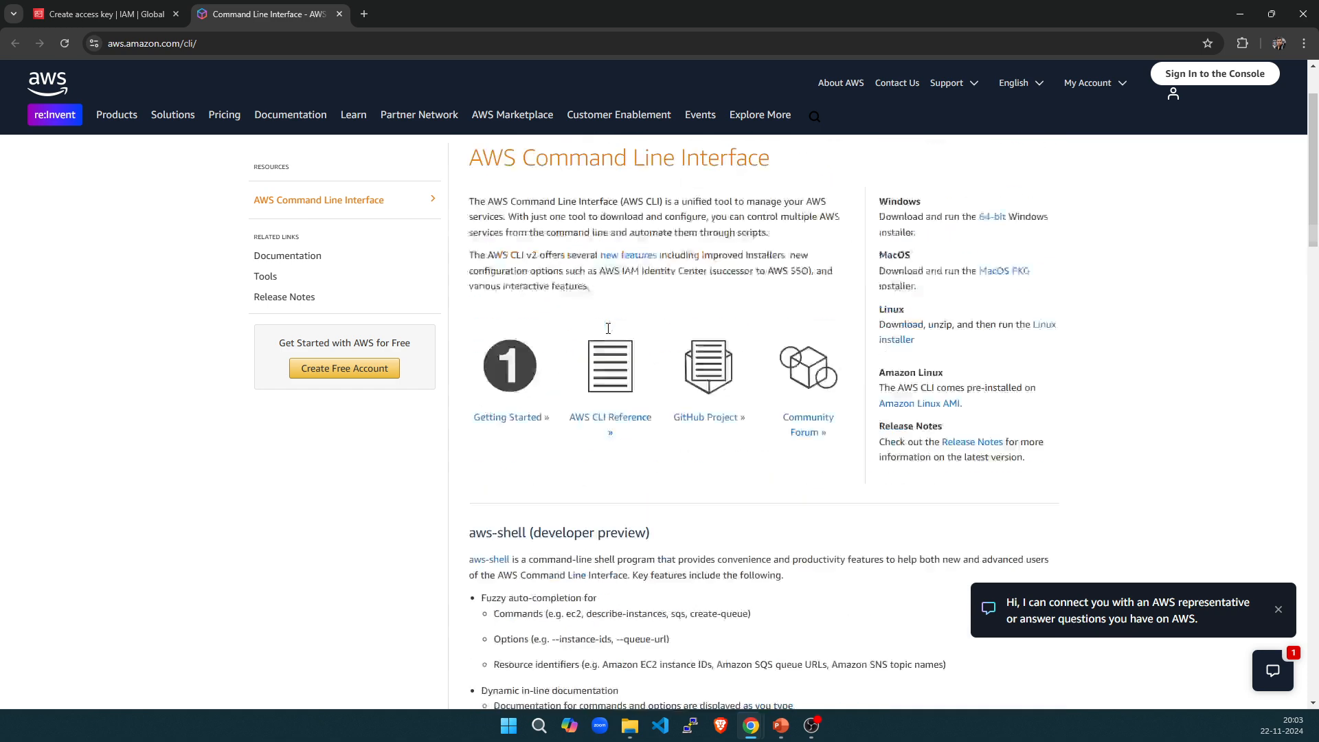
scroll(608, 328, up, 2)
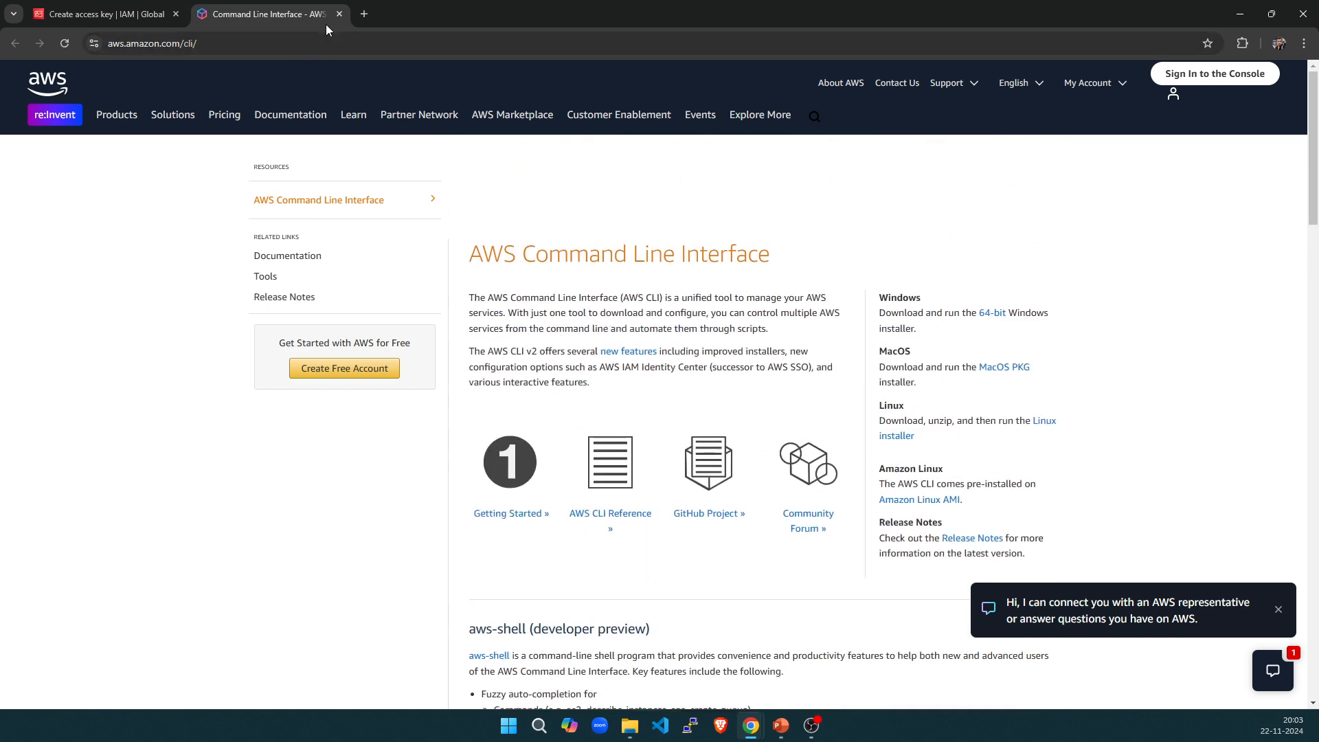
- Search the web in a new tab for "aws cli install on windows"
click(365, 15)
text(a)
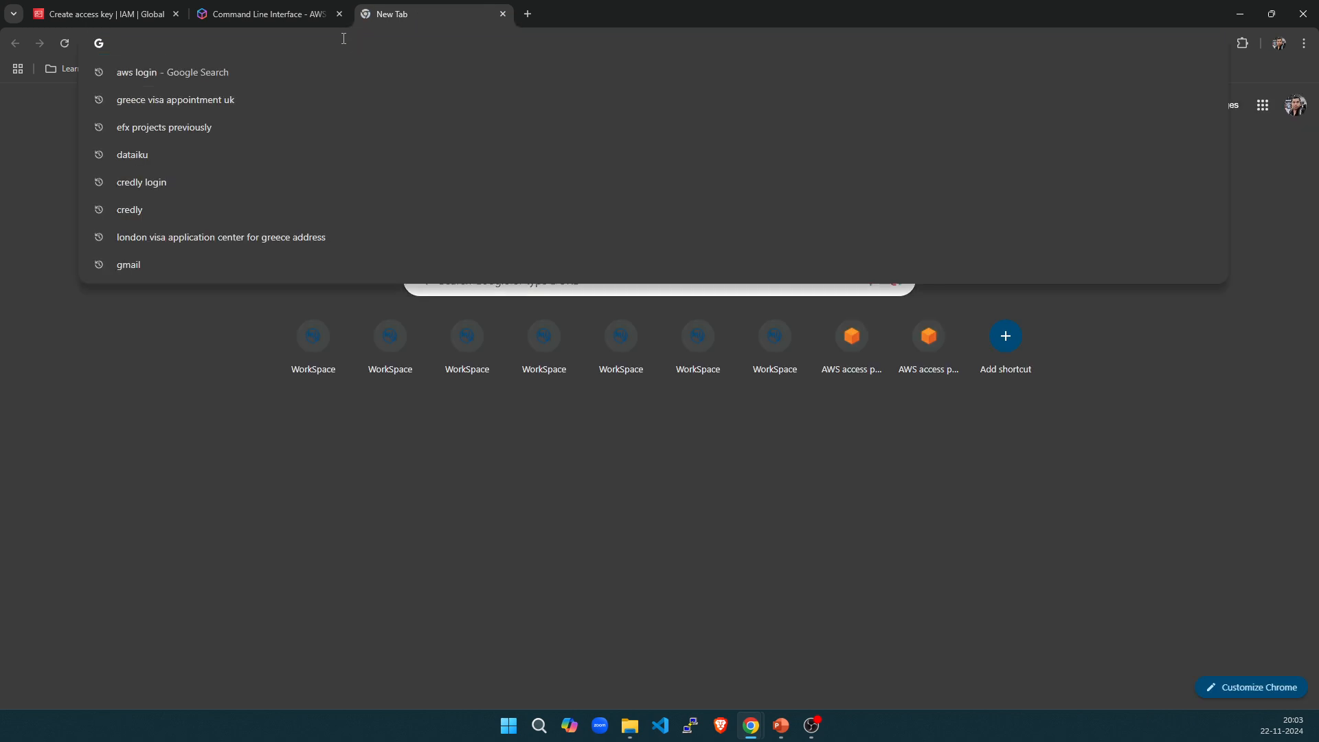
text(ws cli)
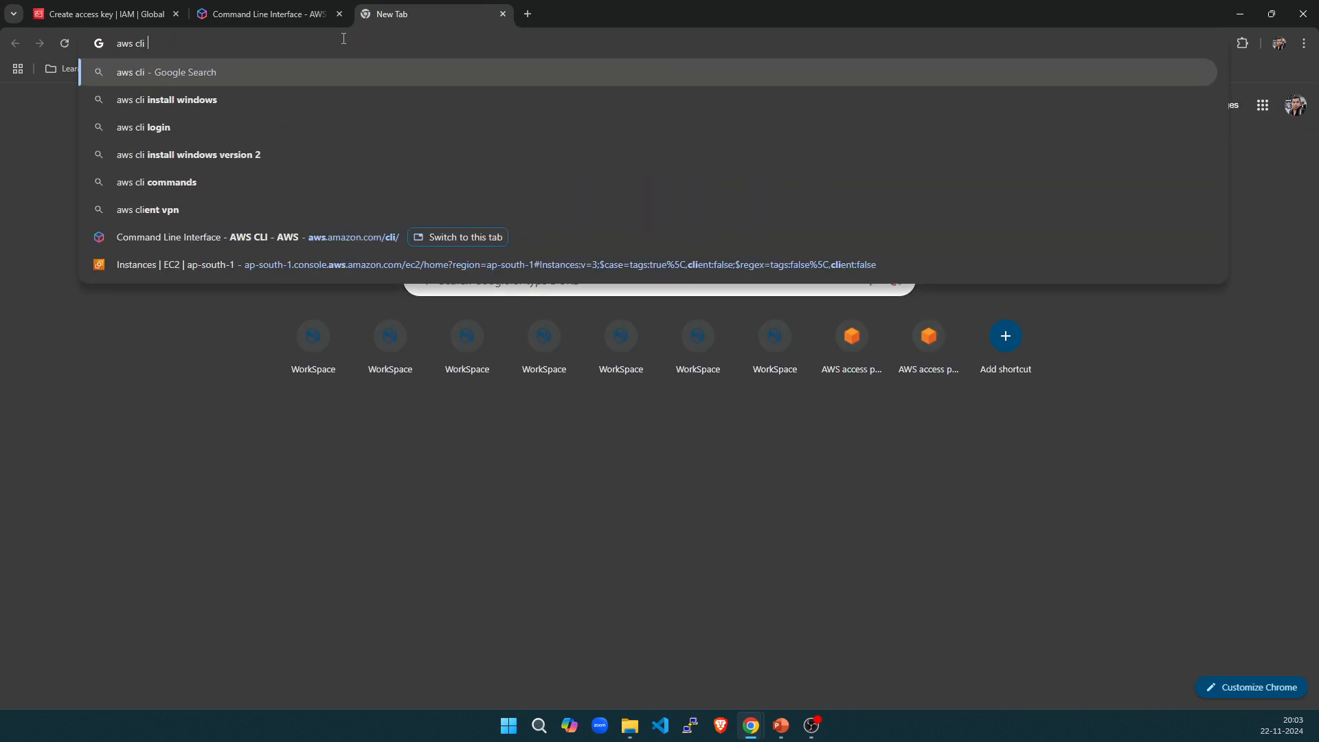
text( install )
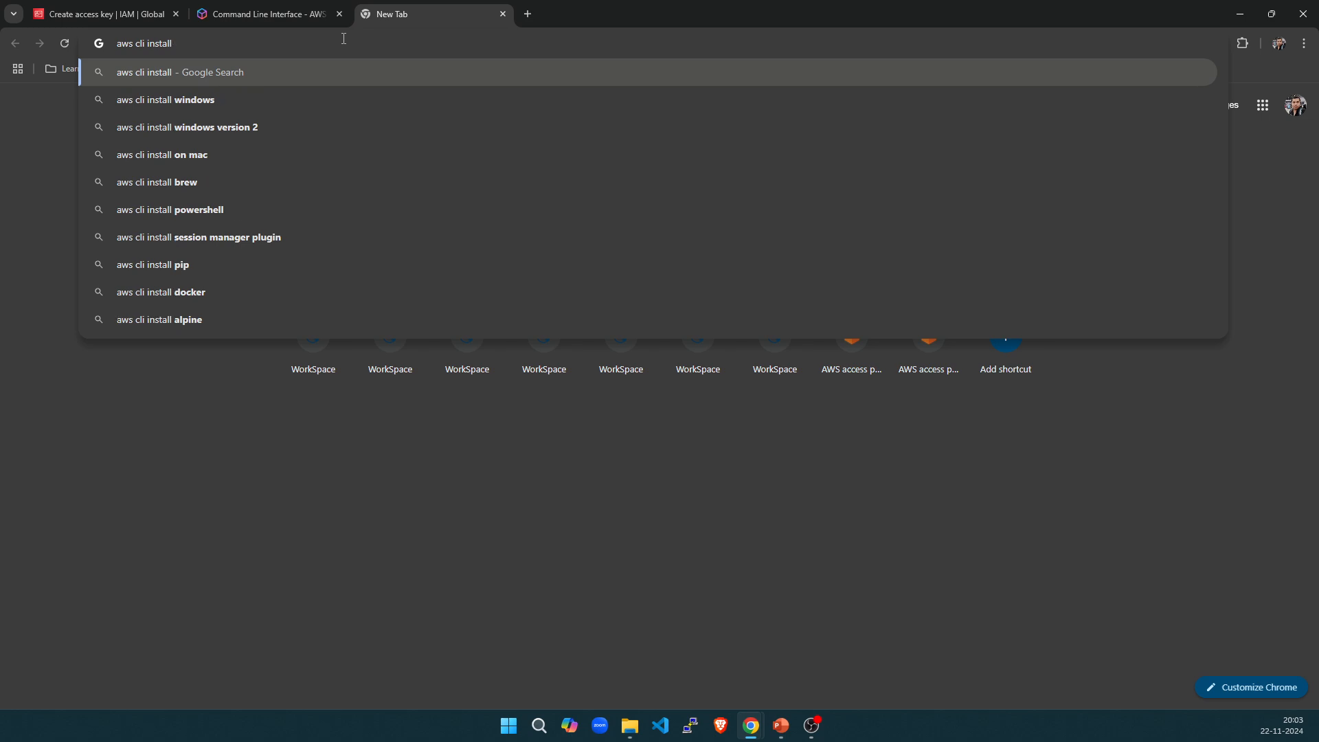
text(on windows)
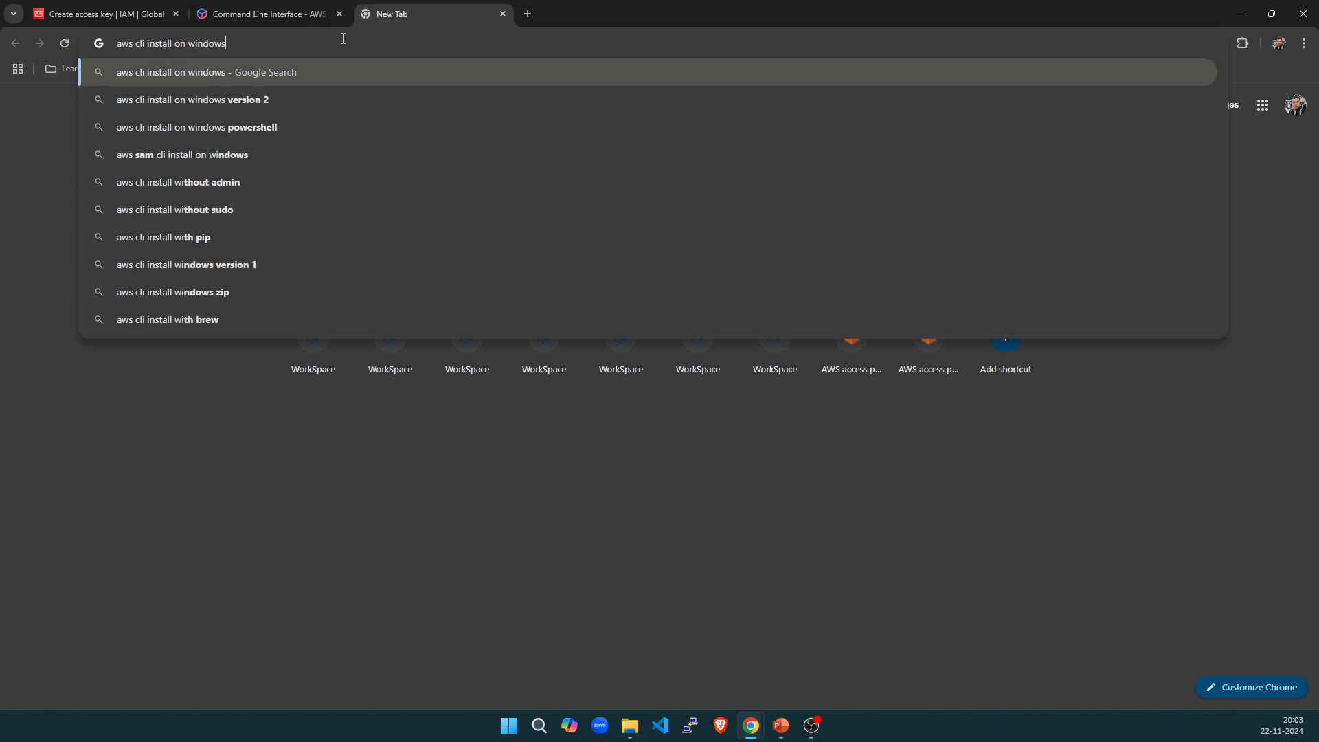
key(Return)
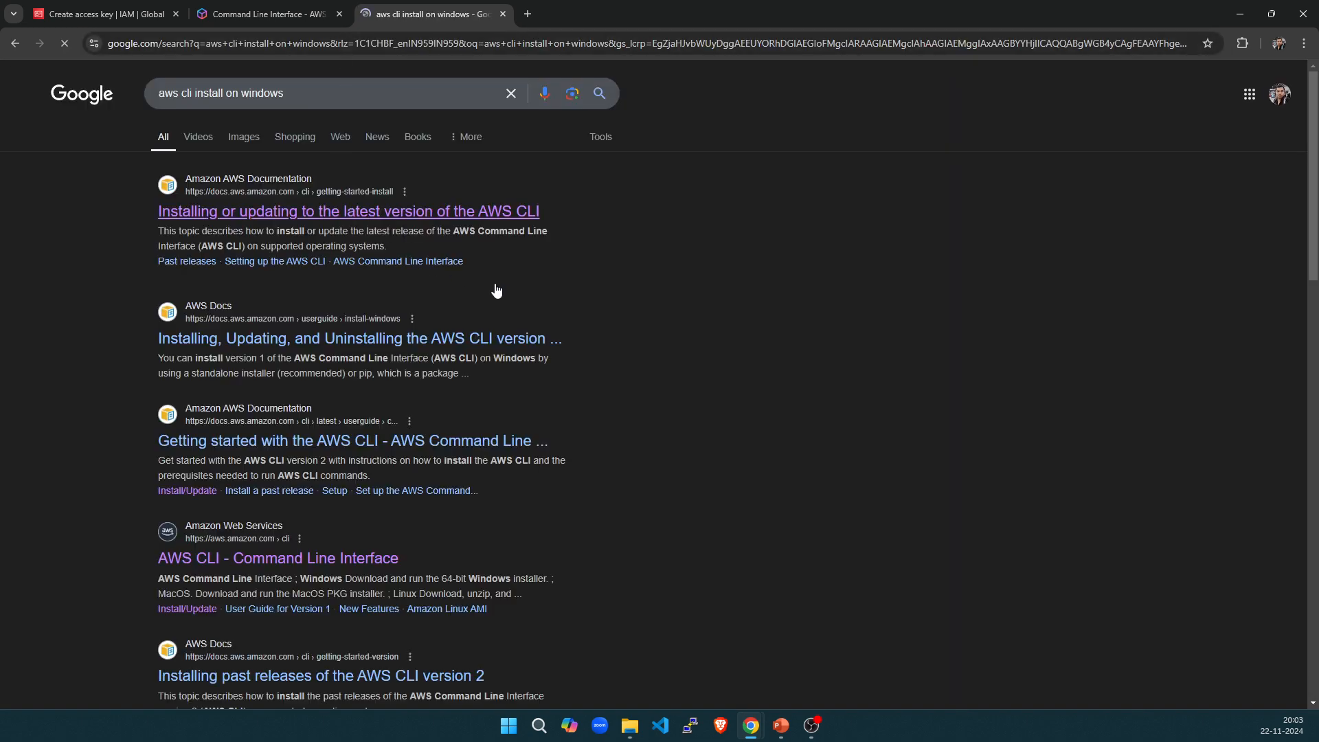
- Open the AWS documentation on installing or updating to the latest AWS CLI in a new tab and find the instructions per operating system
middle_click(361, 225)
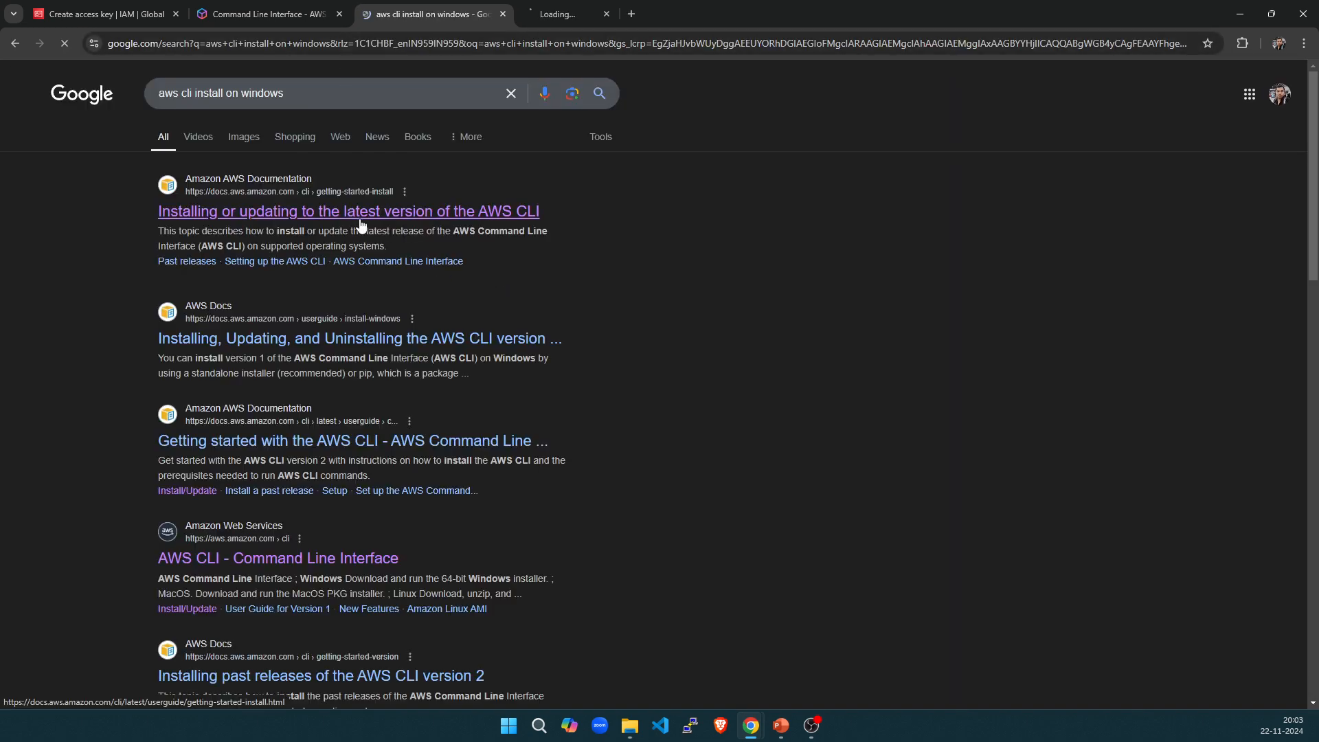
click(574, 15)
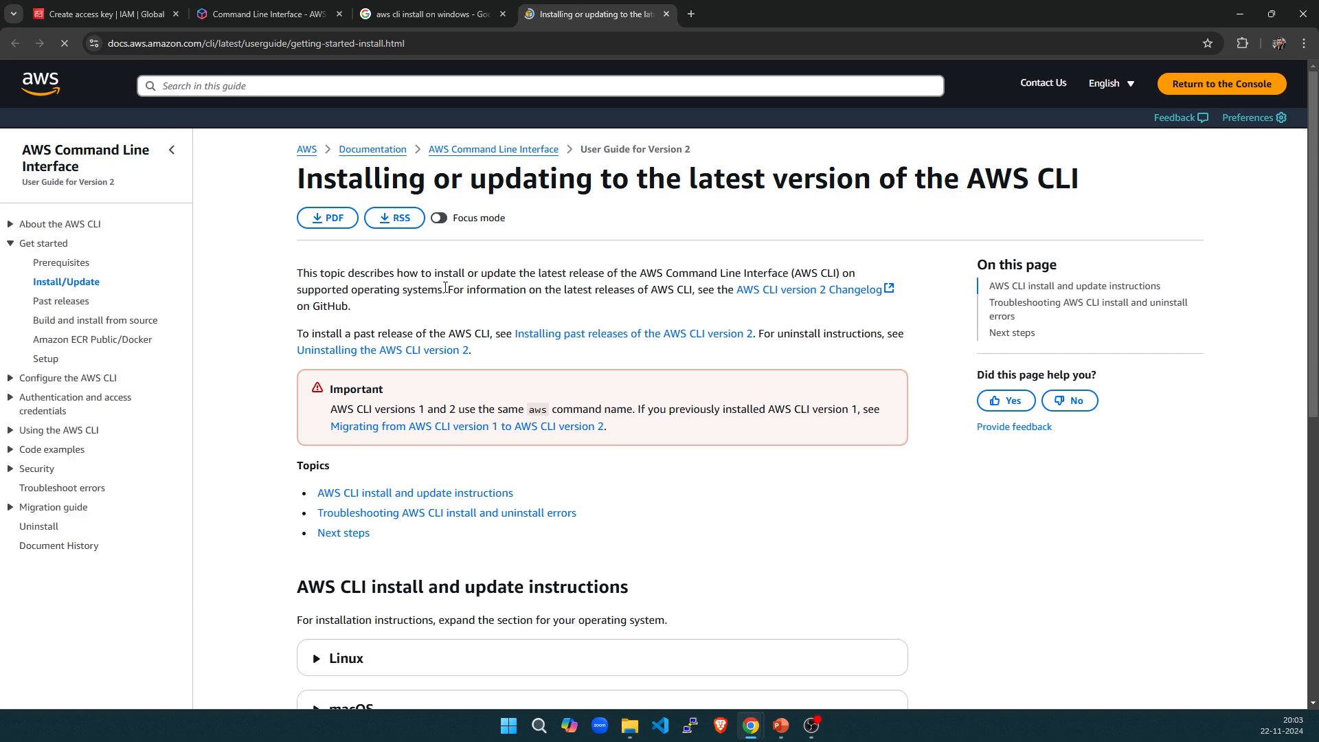
scroll(315, 476, down, 5)
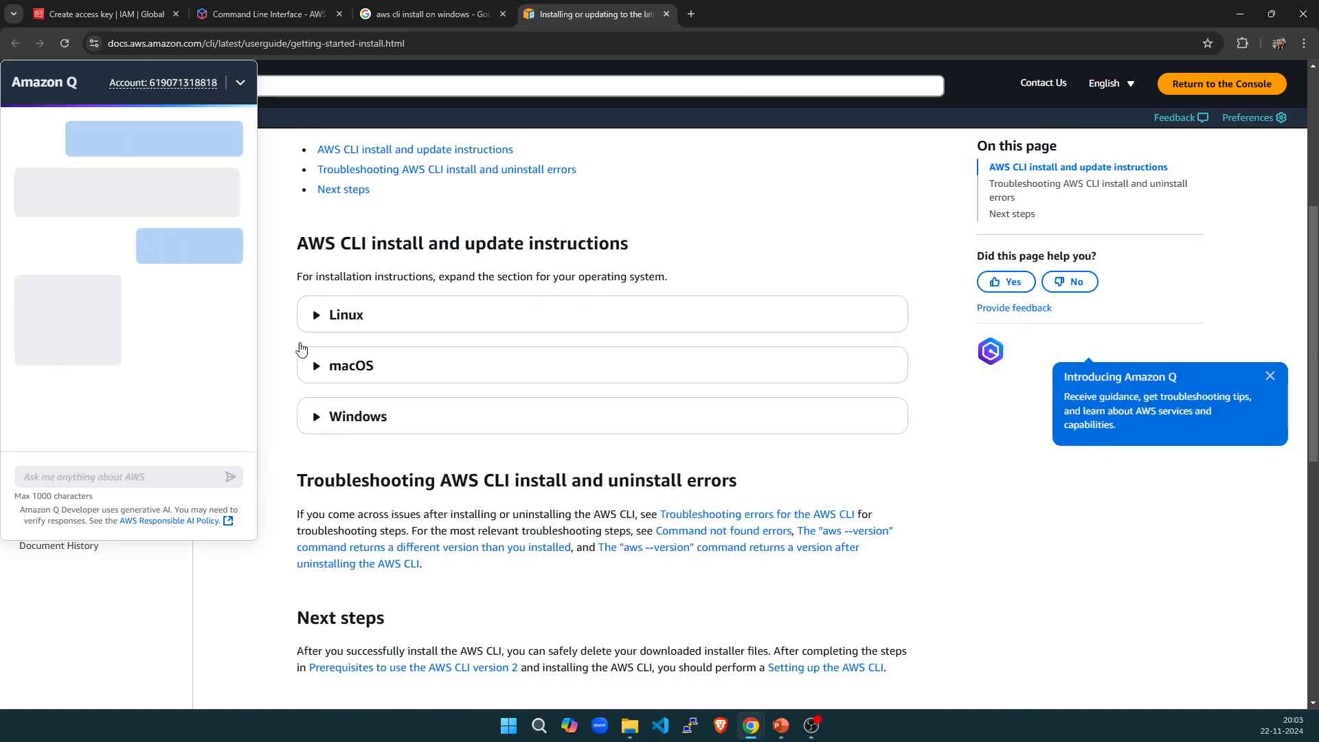
- Close the Amazon Q chat and review the Windows install instructions, including the MSI installer link and the aws --version check
click(241, 85)
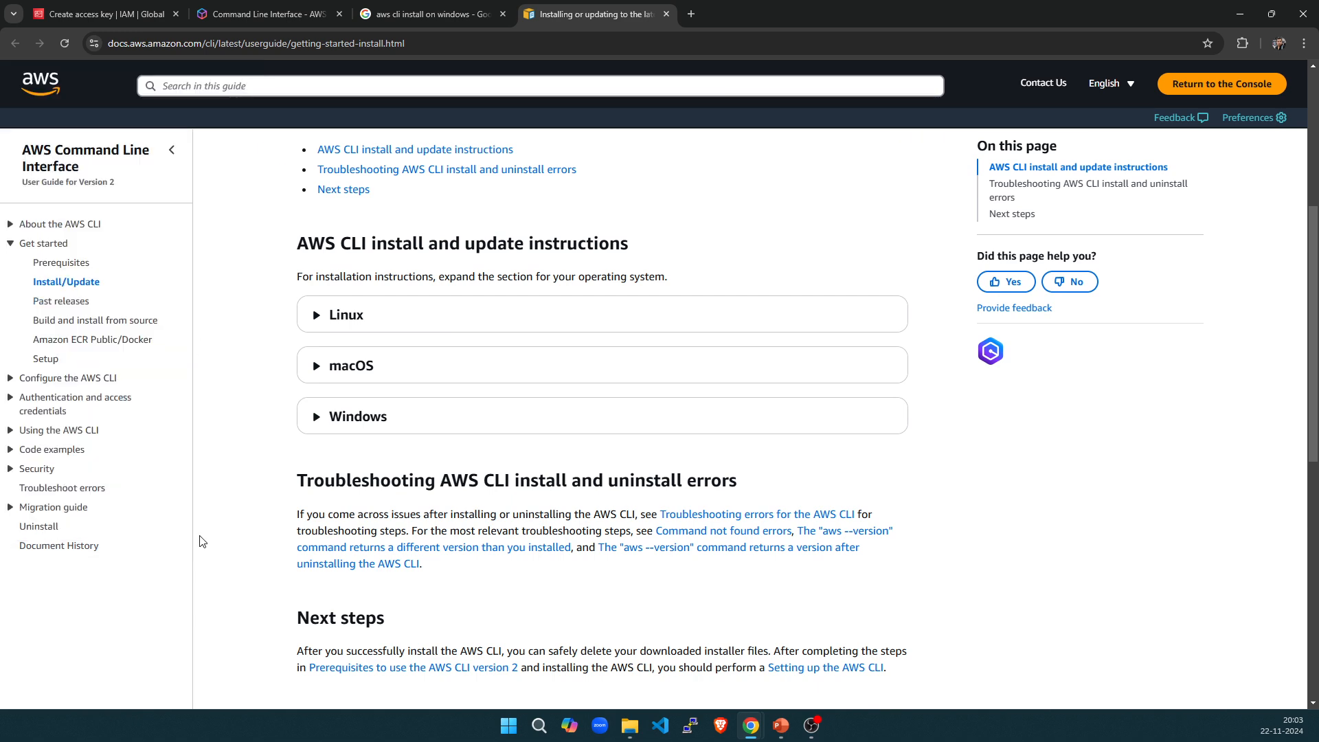
click(316, 417)
scroll(292, 537, down, 2)
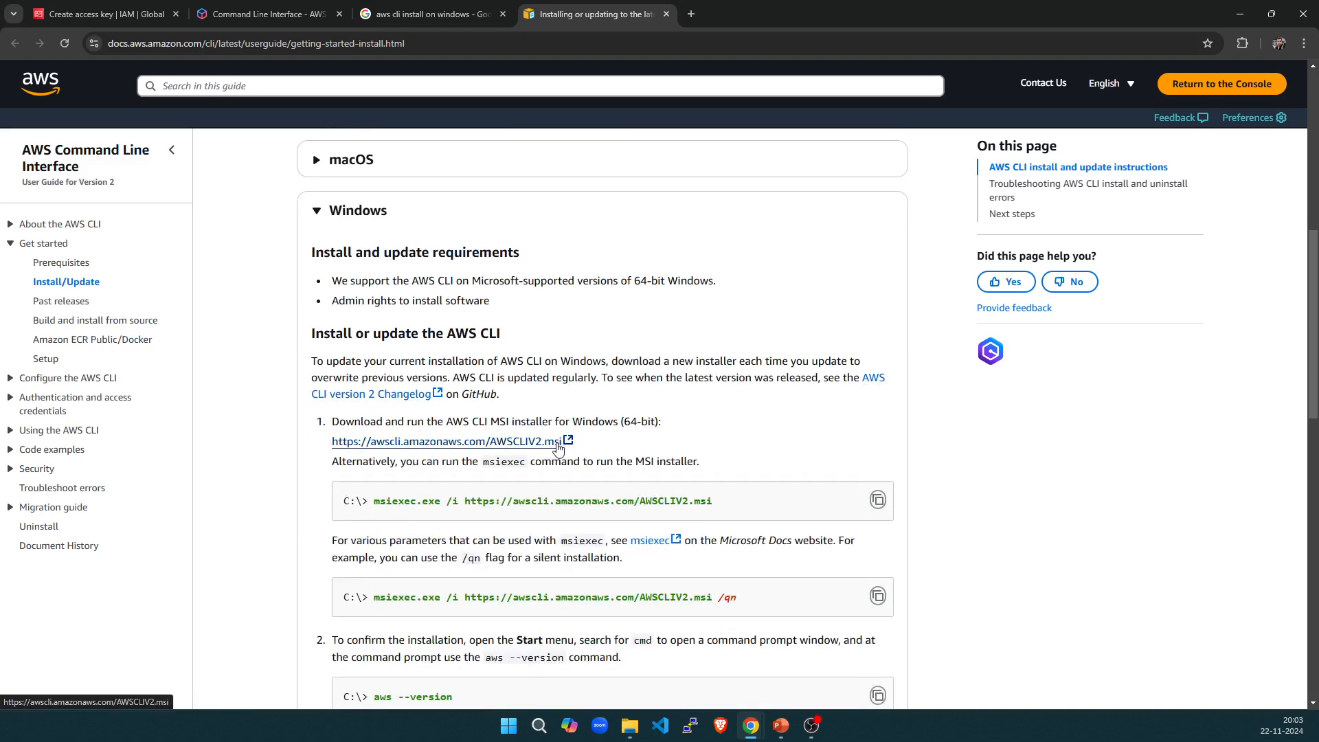
scroll(309, 470, down, 2)
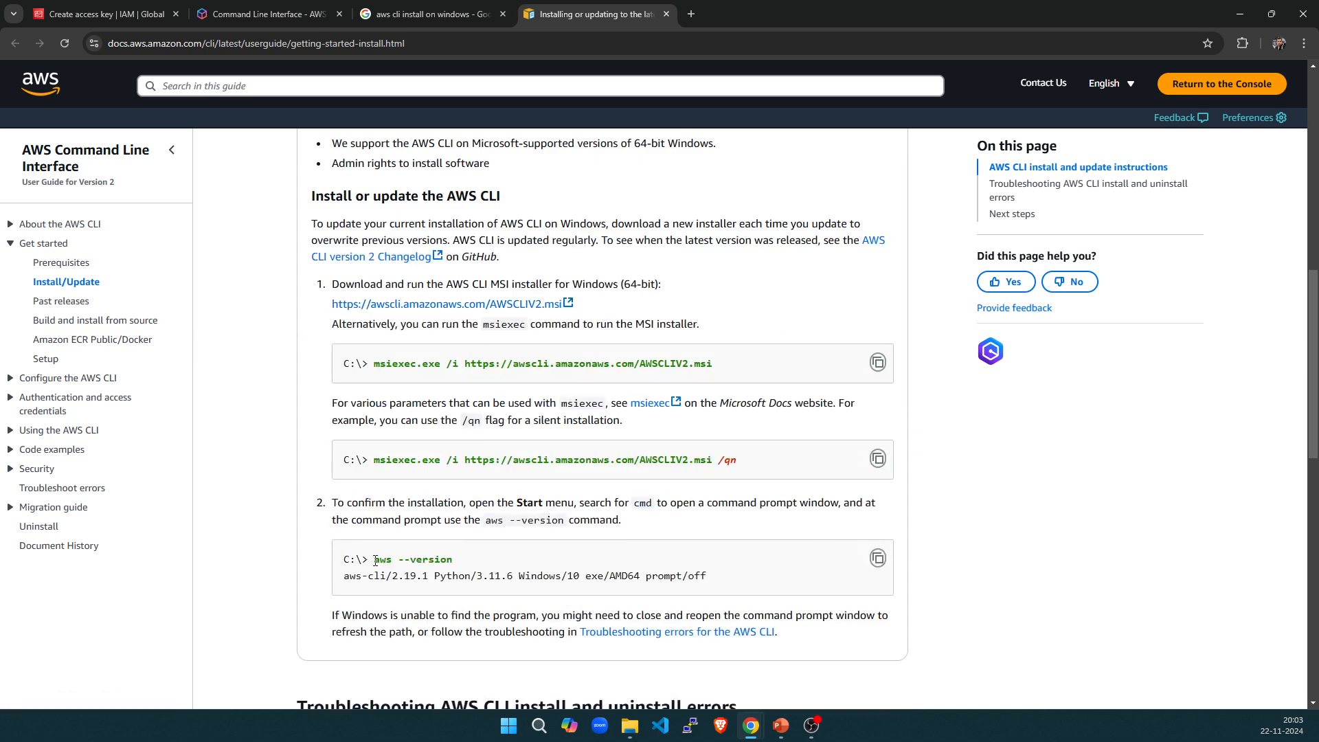
drag(375, 561, 472, 567)
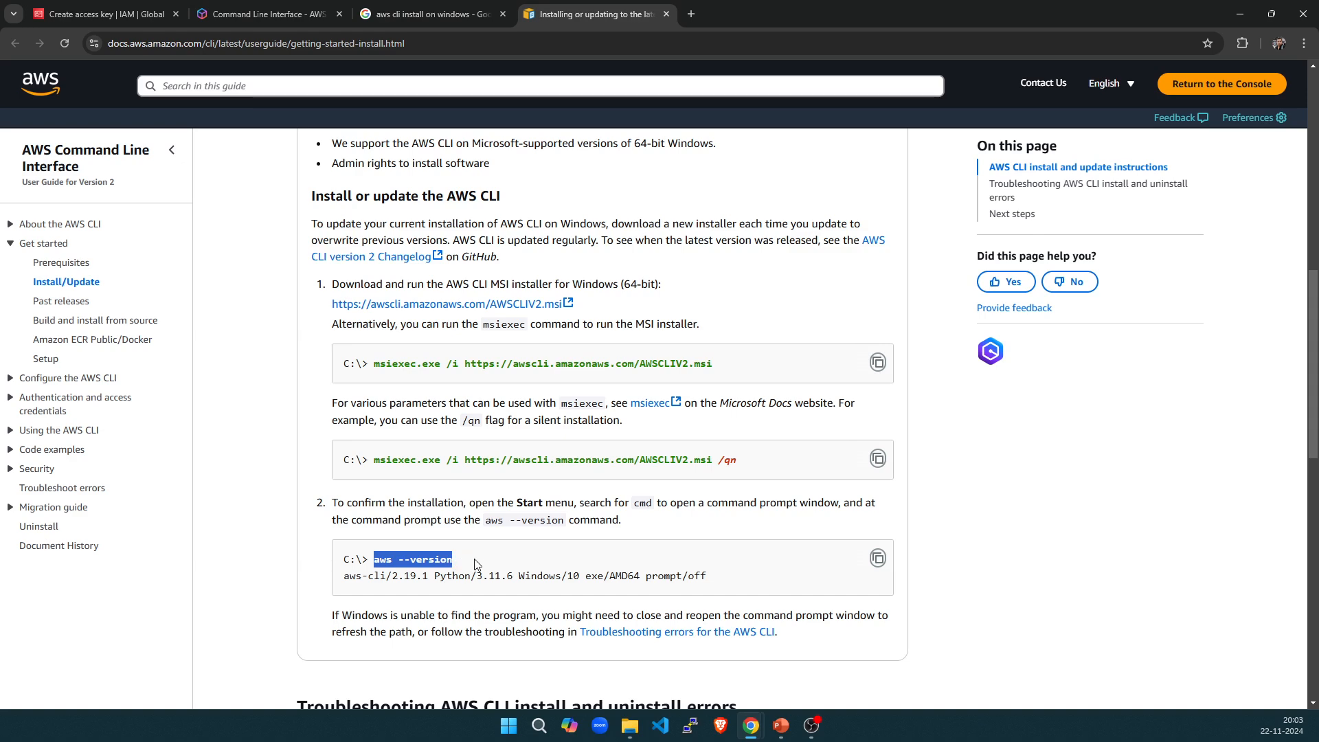
- Search Windows for cmd, open Command Prompt, and move its window clear of the screen edge
click(538, 730)
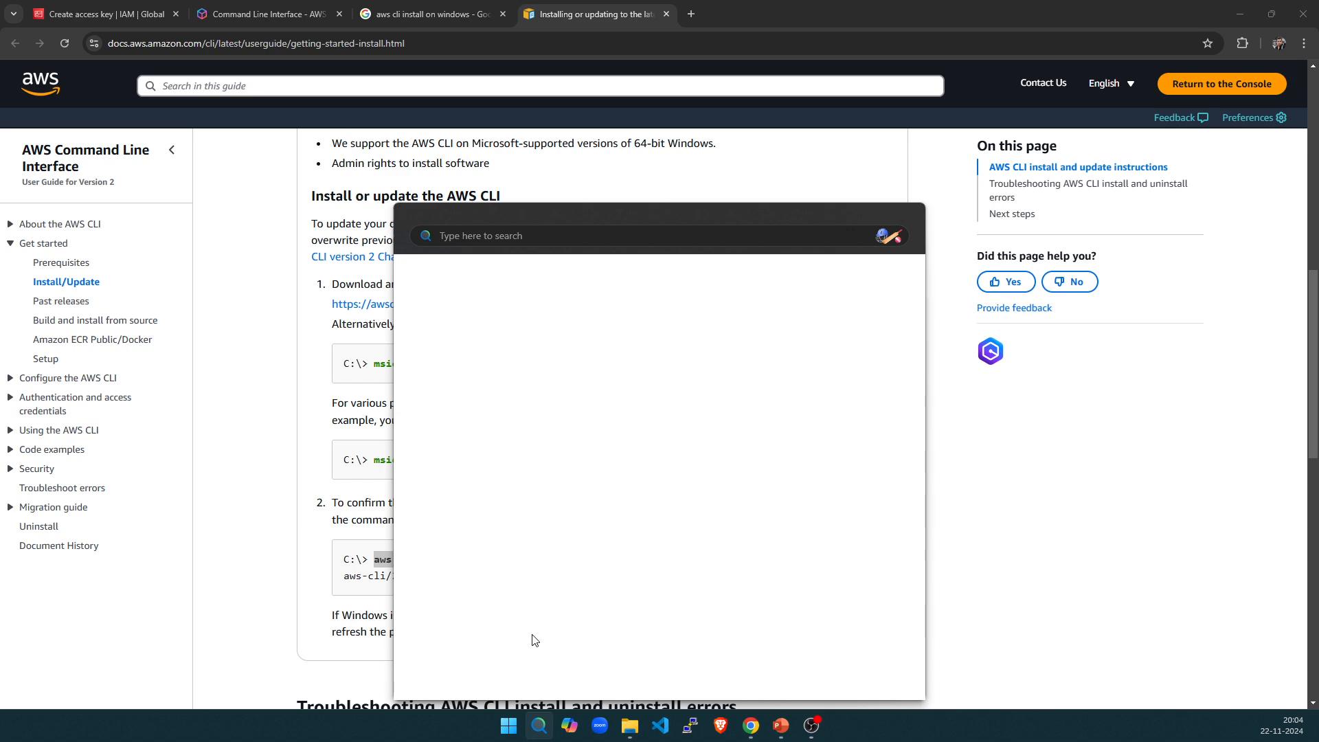
text(cmd)
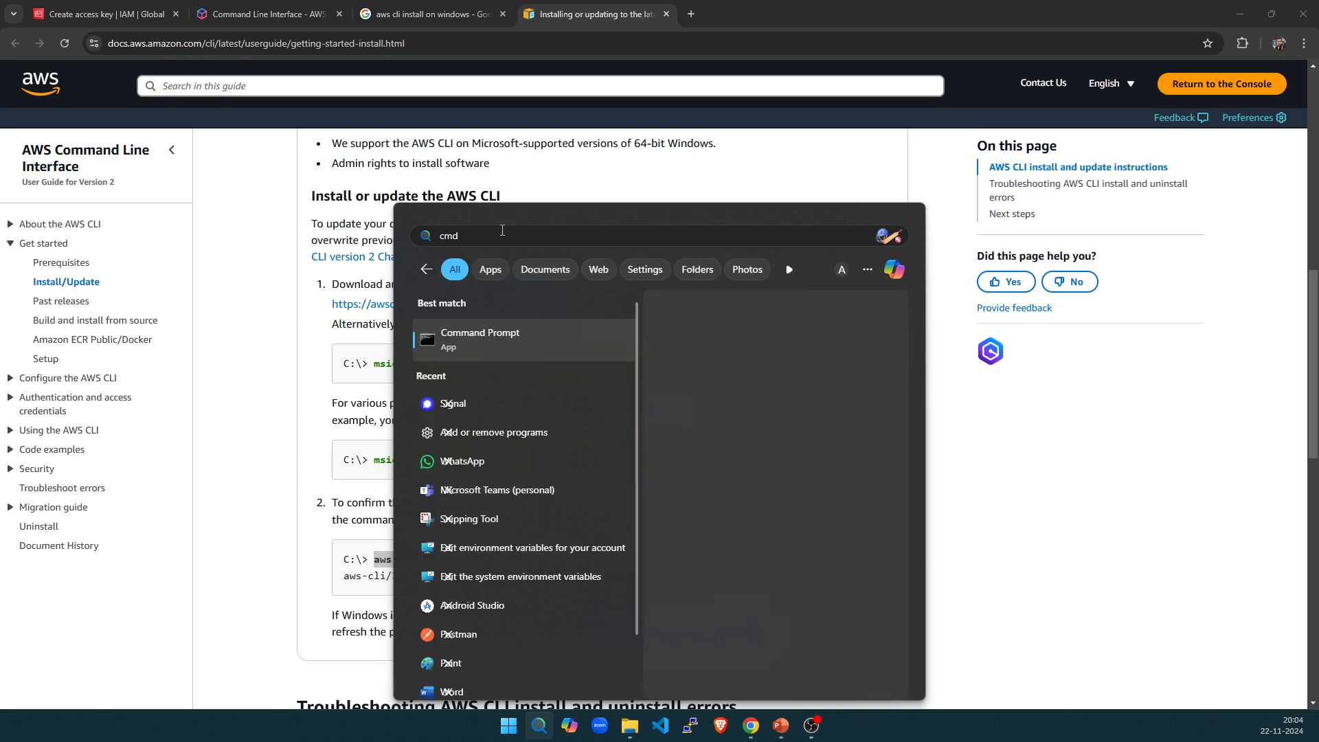
key(Escape)
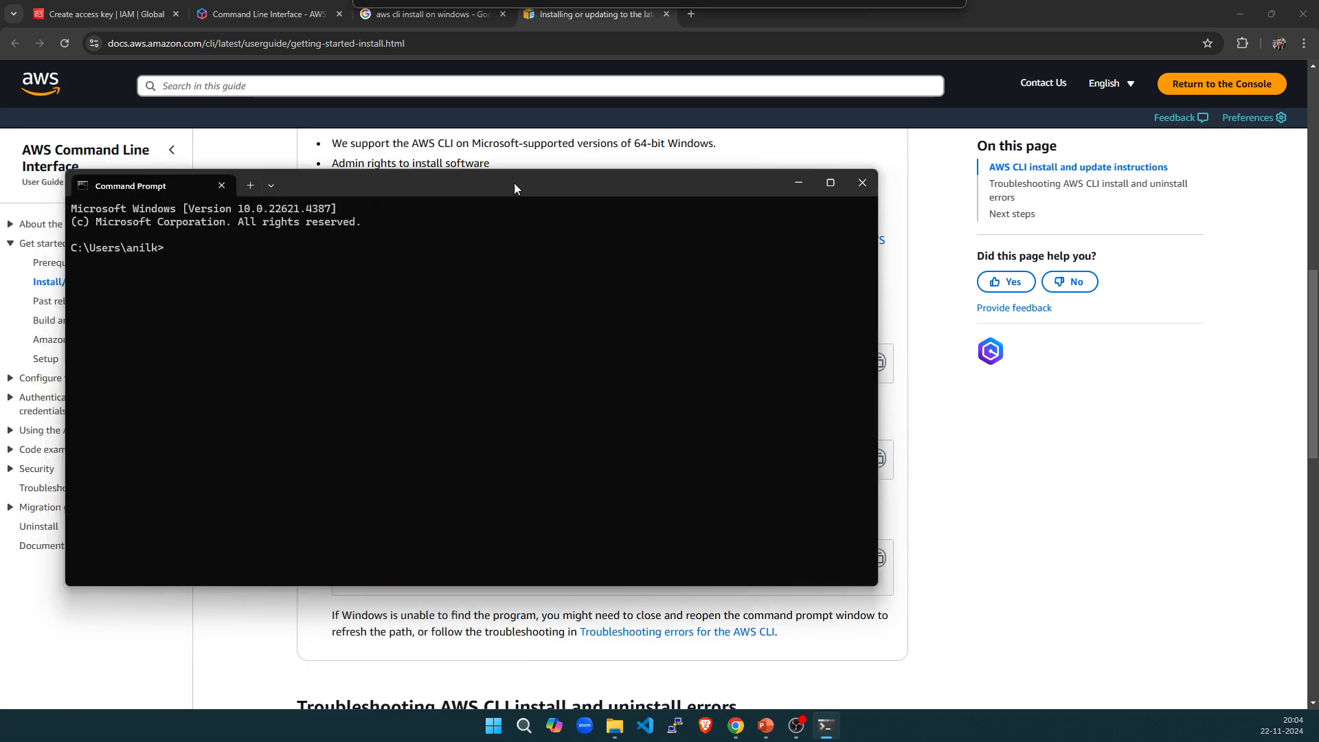
drag(513, 183, 723, 184)
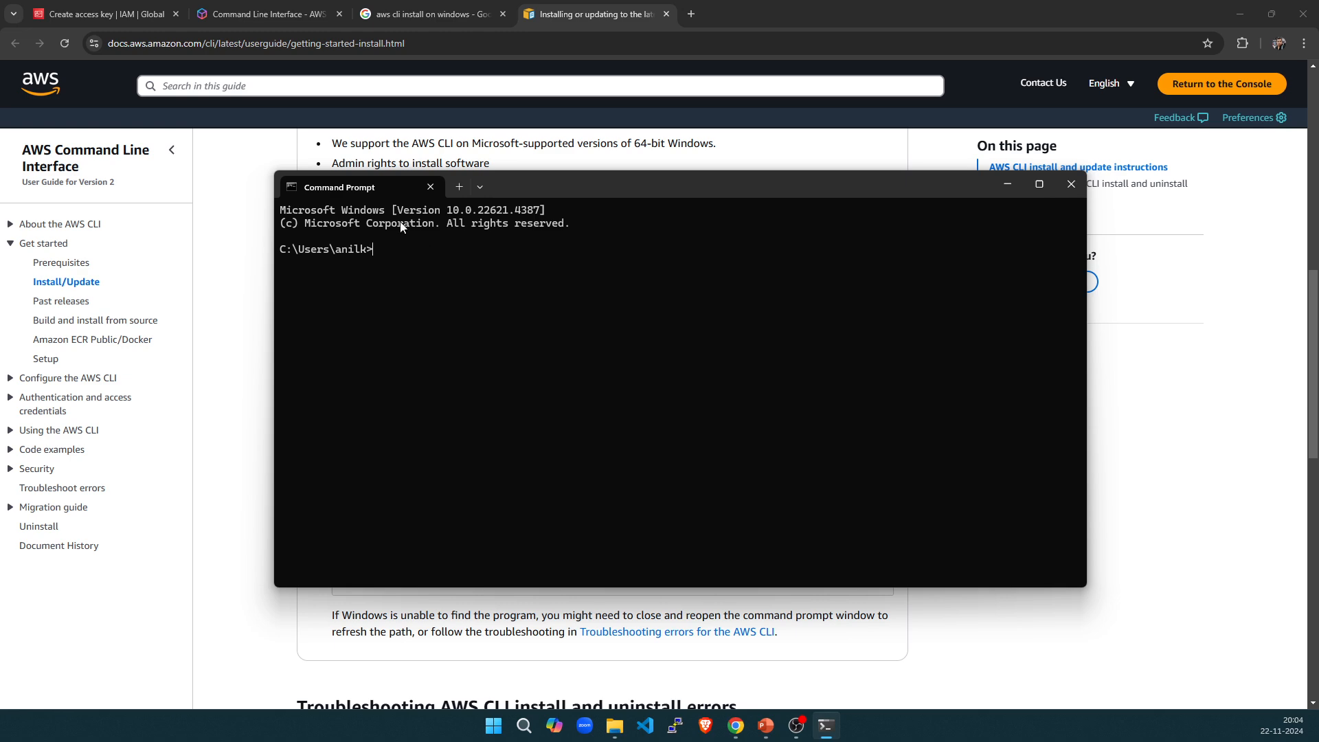
- Return to the IAM access key creation for the test user and create the key with an empty description tag
click(101, 10)
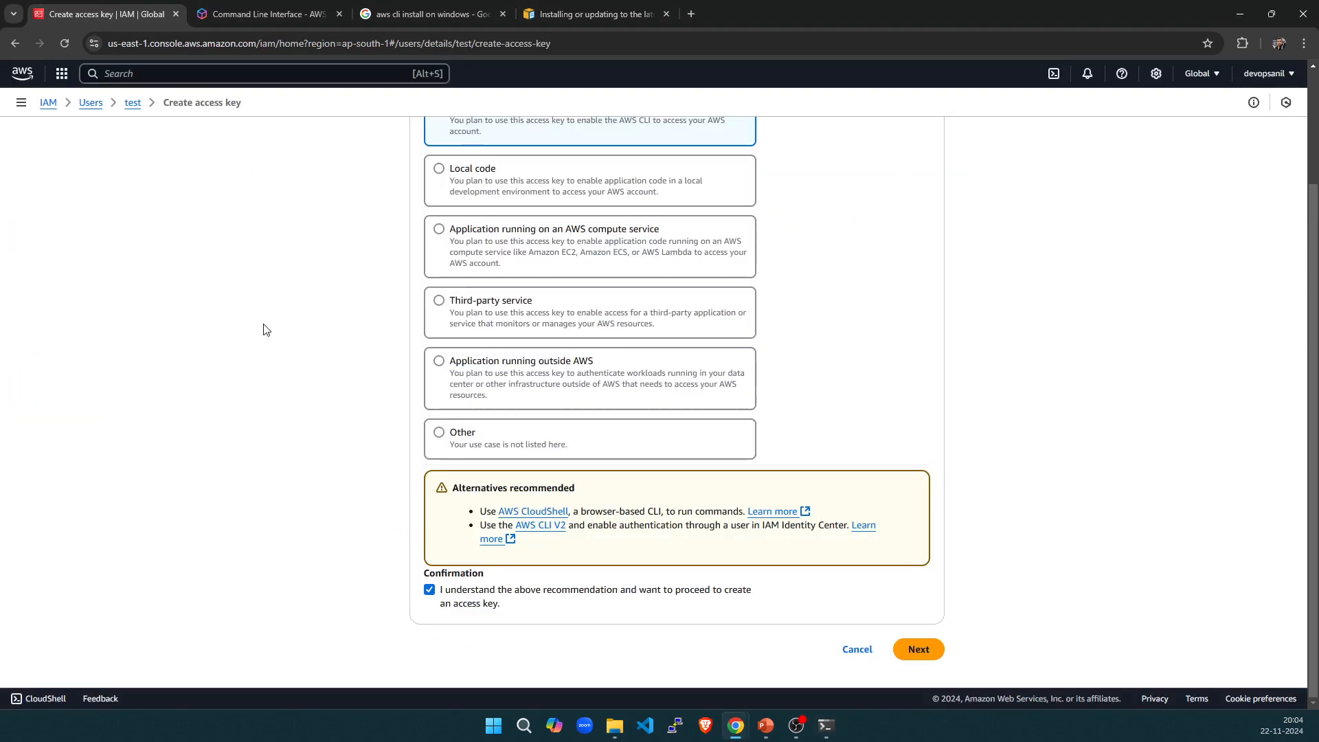
click(921, 652)
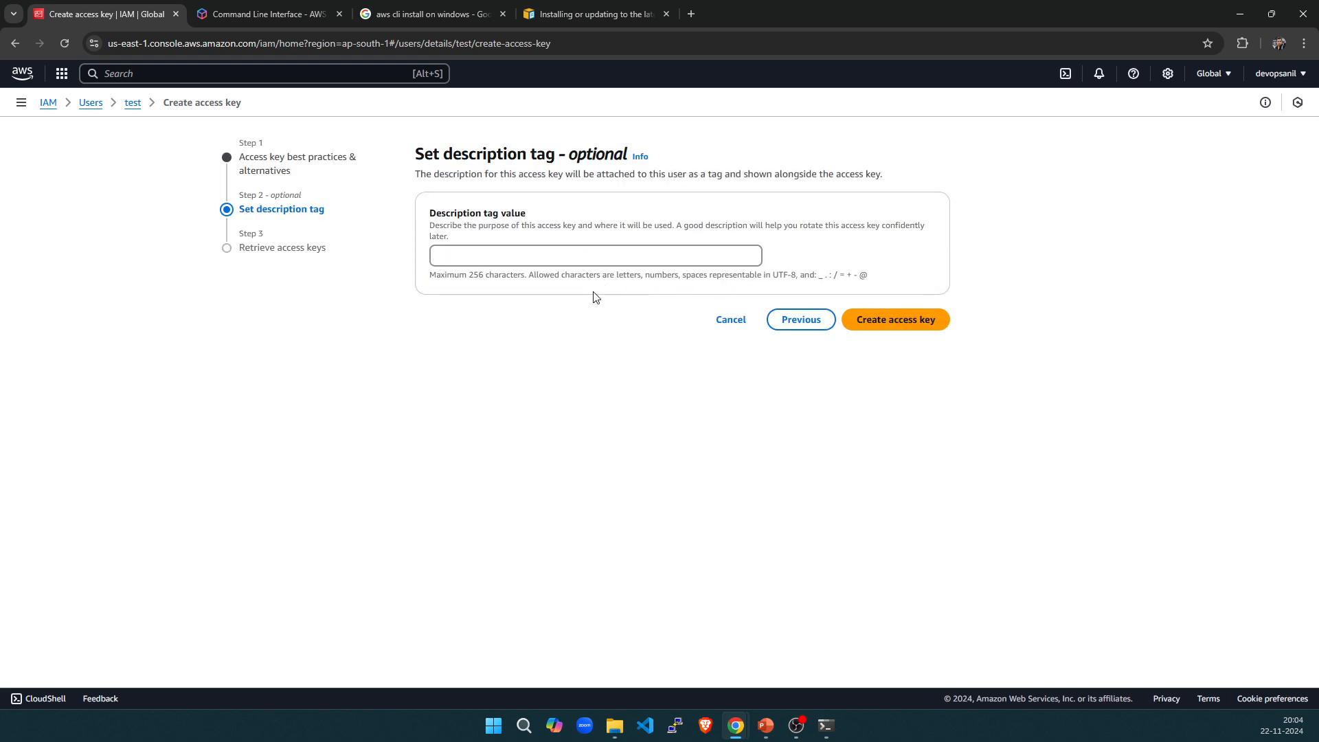
click(479, 255)
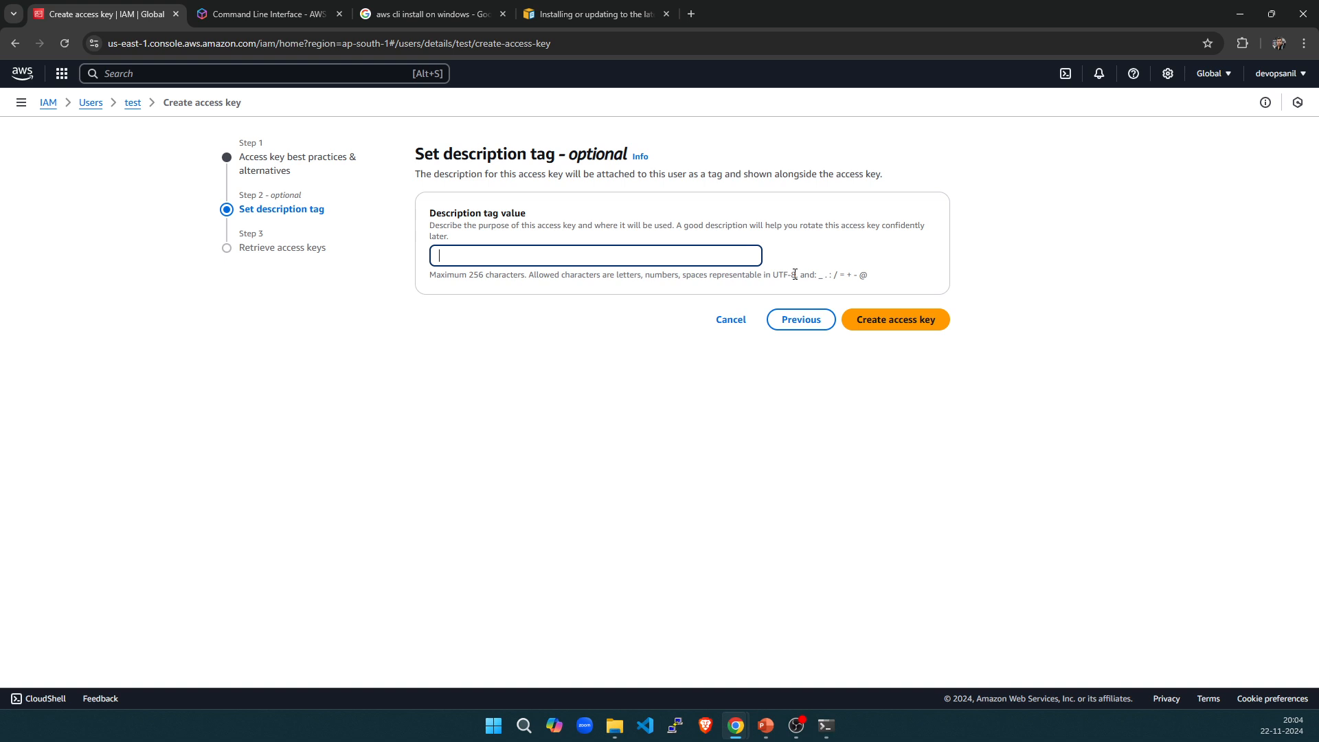
click(916, 328)
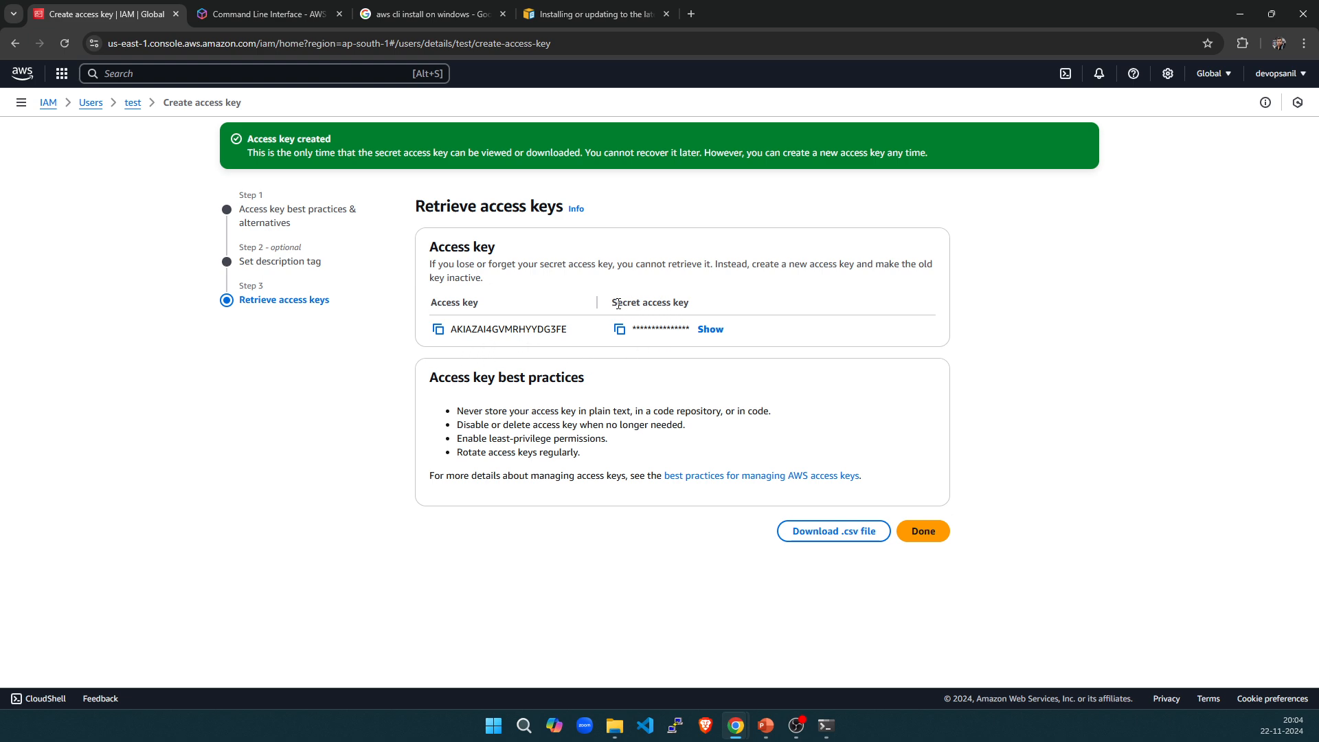
- Reveal the new secret access key and copy the access key ID to the clipboard
drag(611, 303, 705, 306)
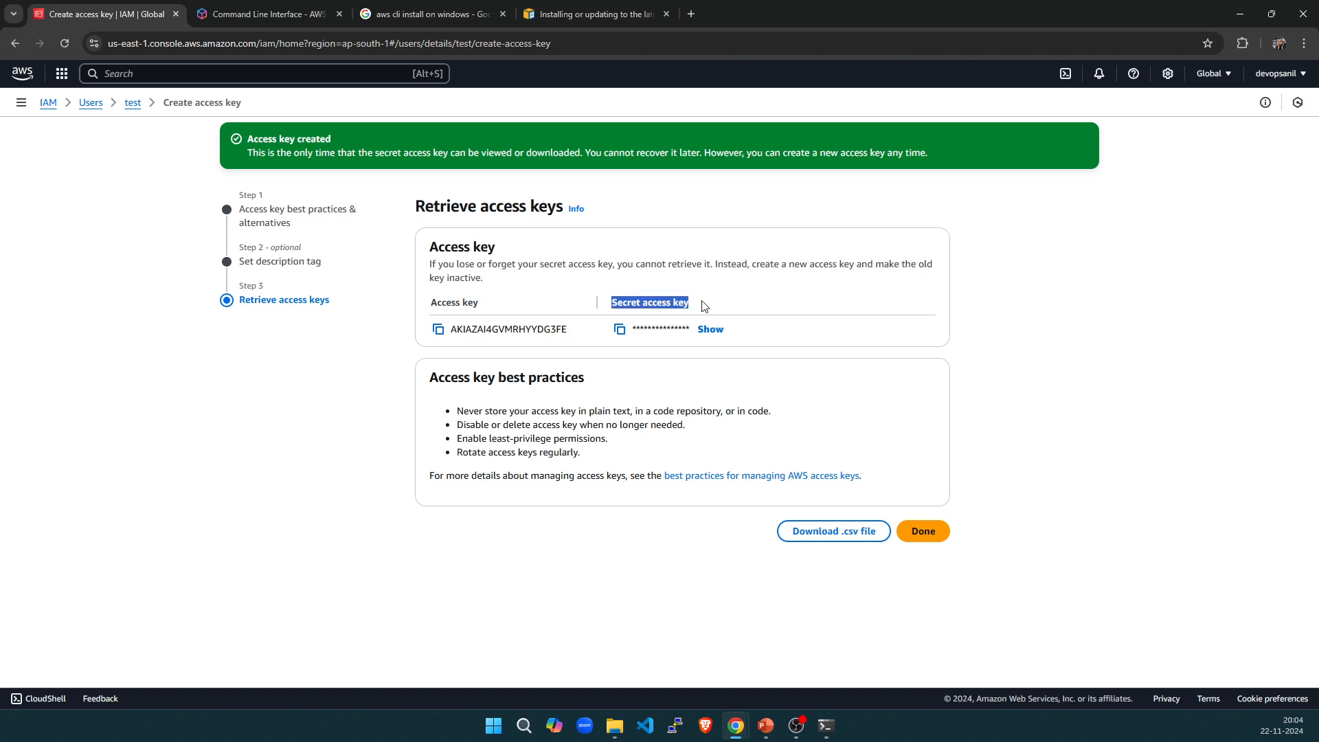
click(718, 333)
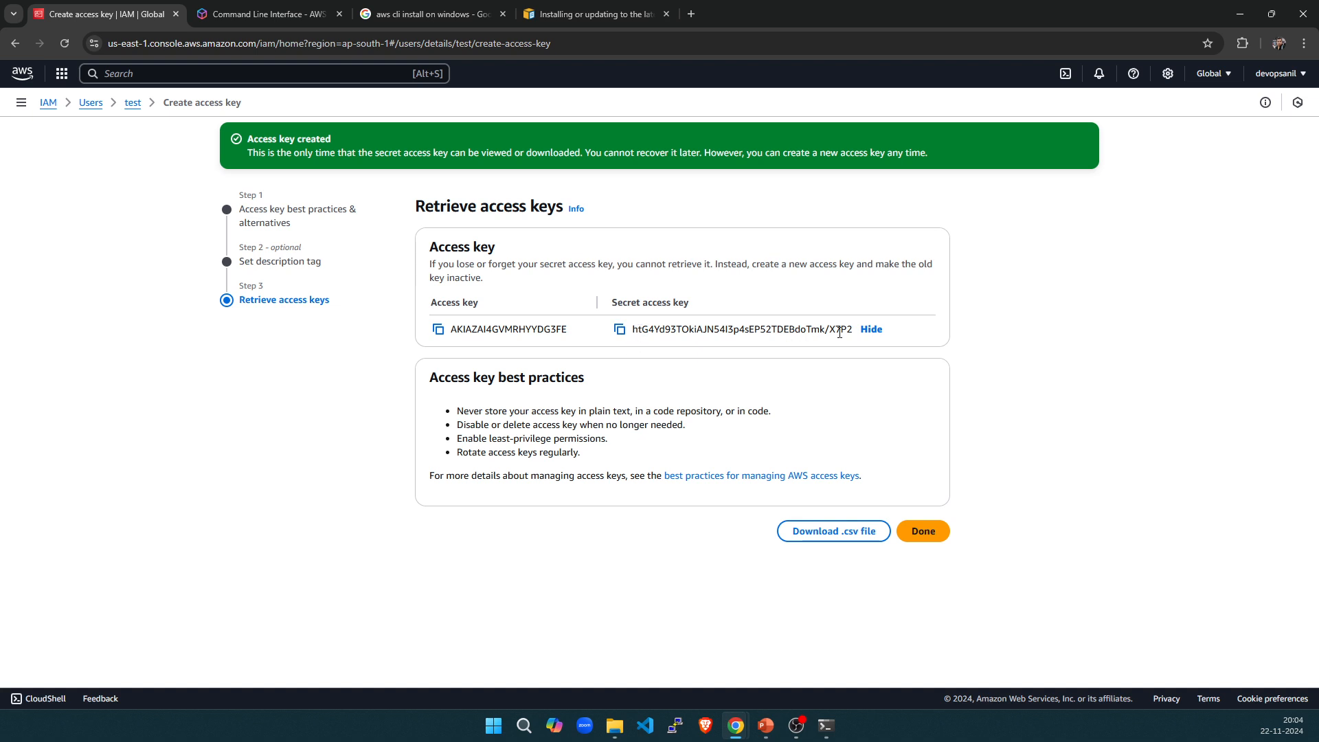
click(437, 329)
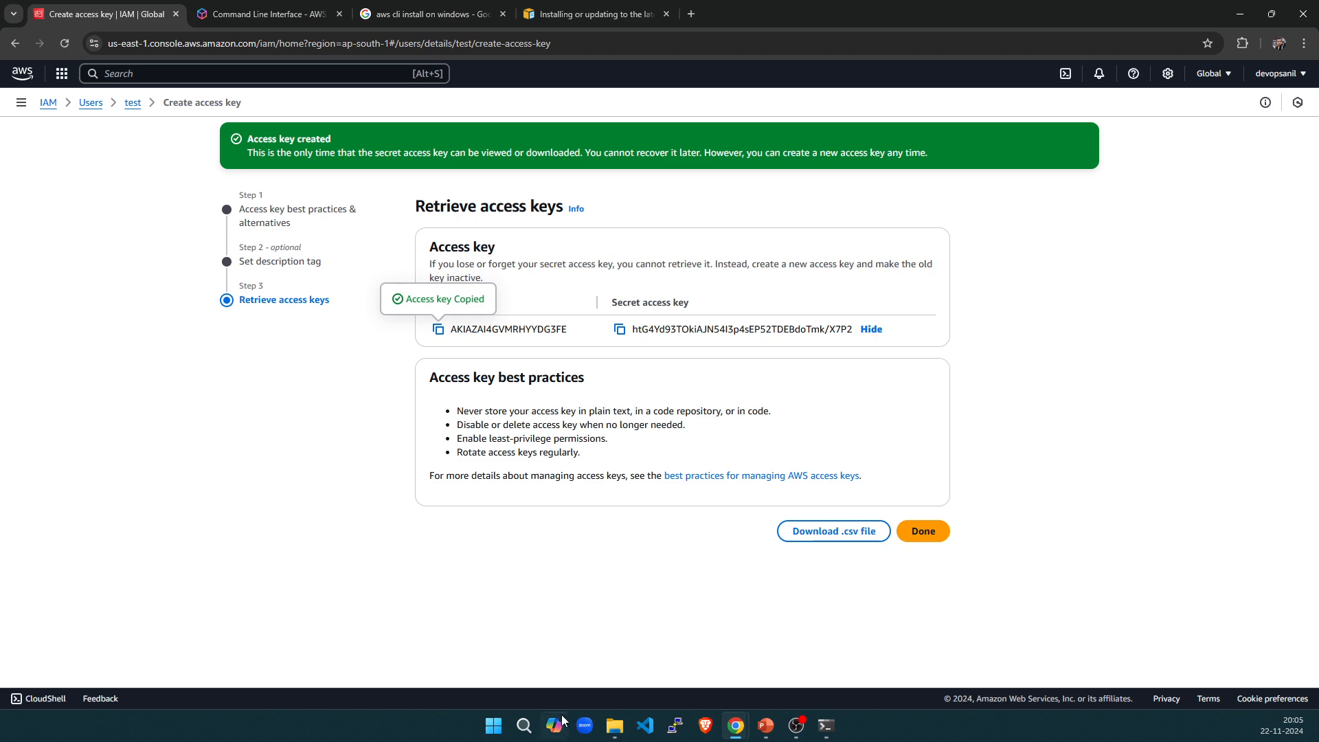
- Switch to Command Prompt, run aws configure, and paste the copied access key ID as the AWS Access Key ID
click(831, 736)
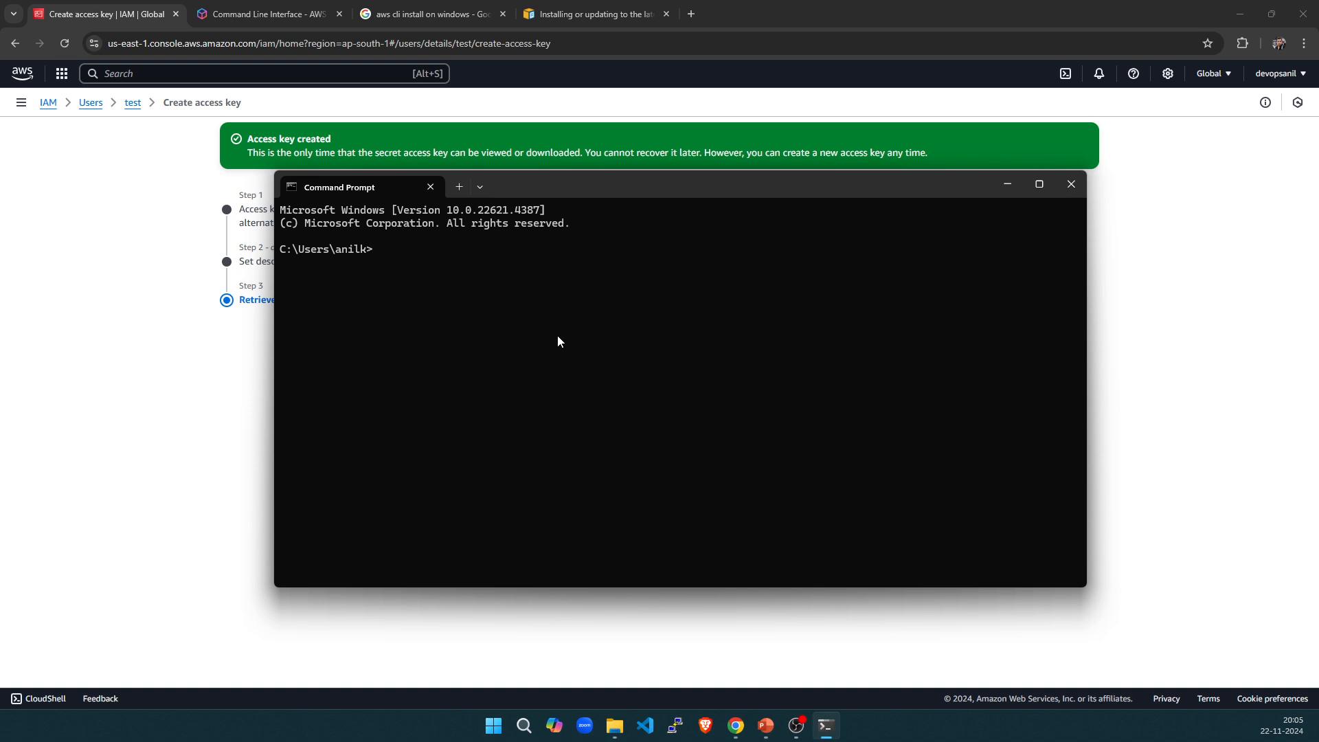
text(aws)
text(configure)
key(Return)
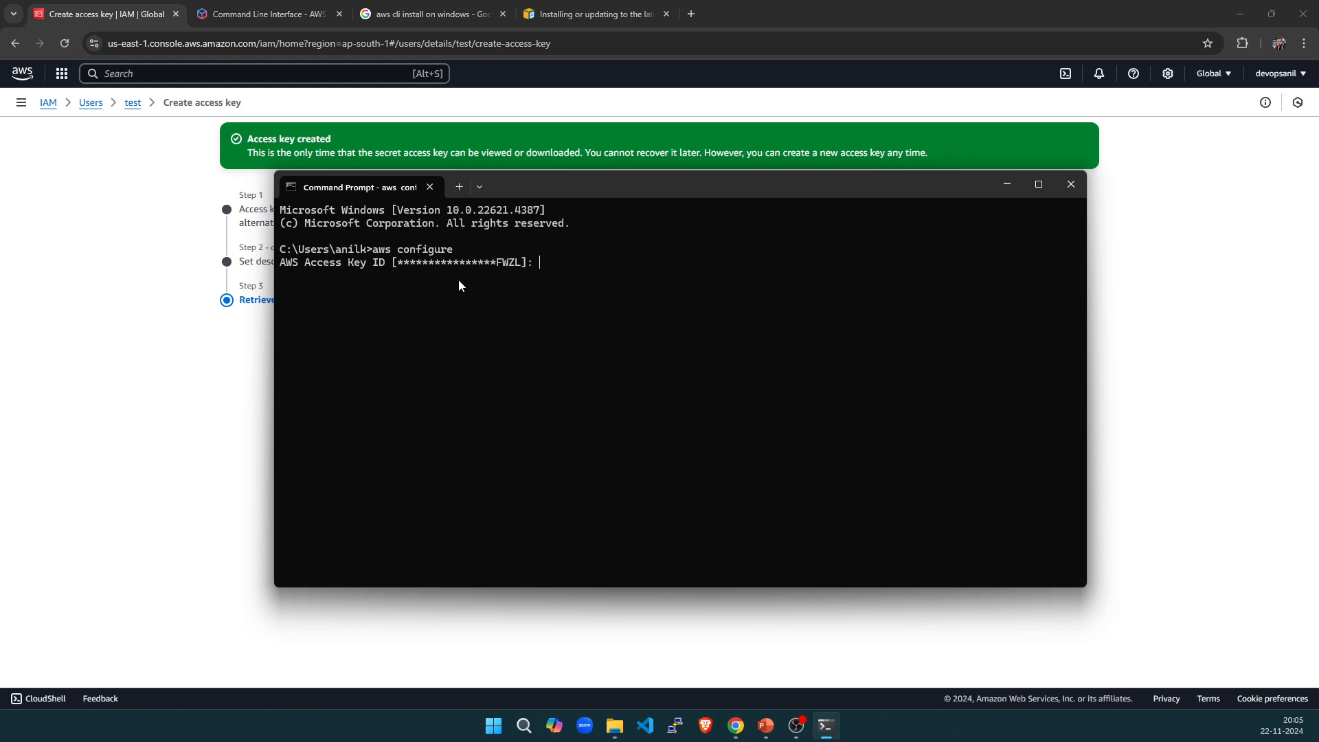
key(ctrl+v)
key(Return)
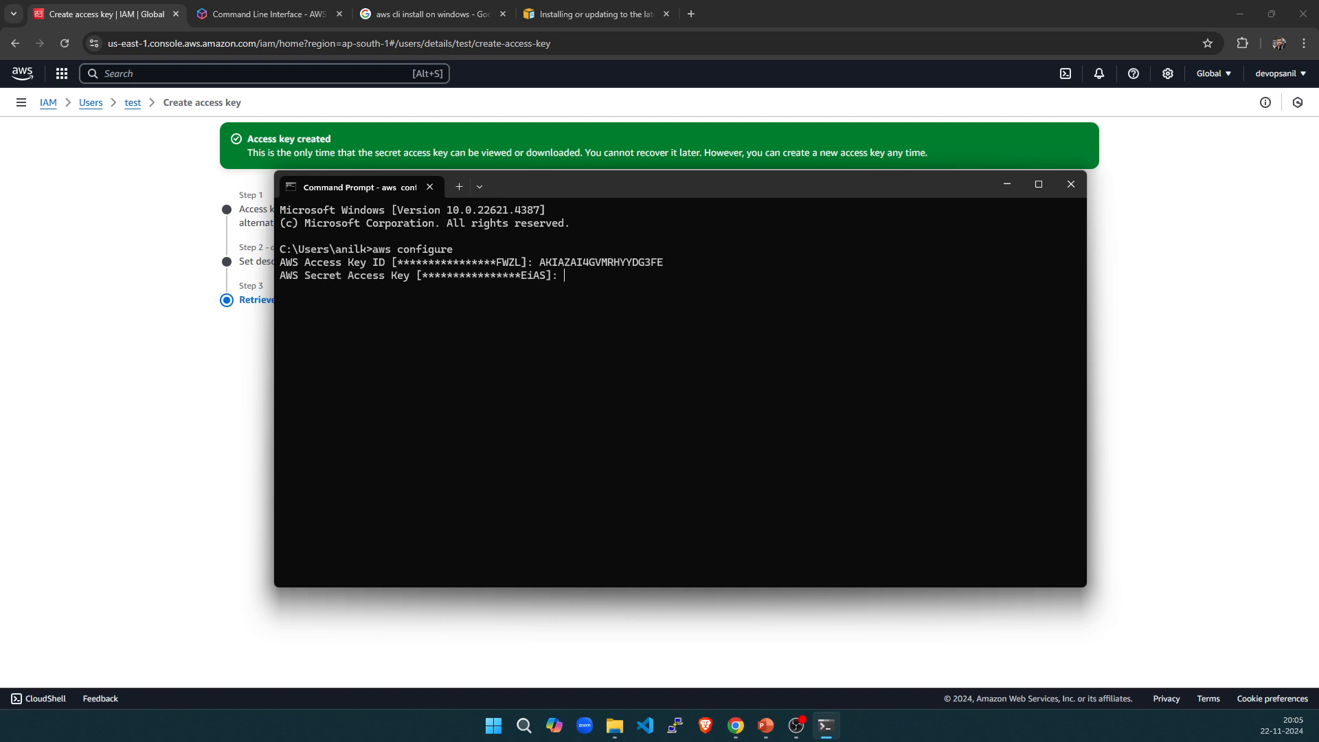
- Copy the secret access key from the console into aws configure, keeping ap-south-1 as default region and json as output format
key(alt+Tab)
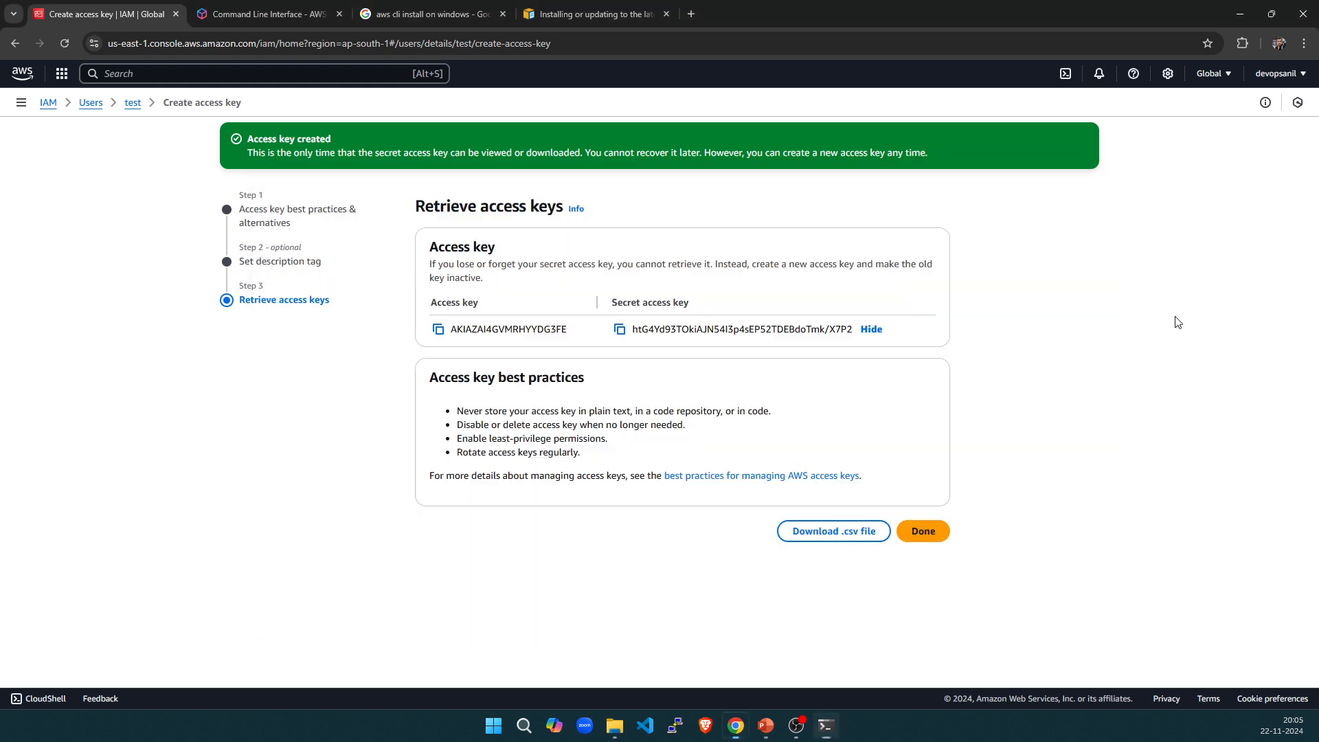
click(619, 329)
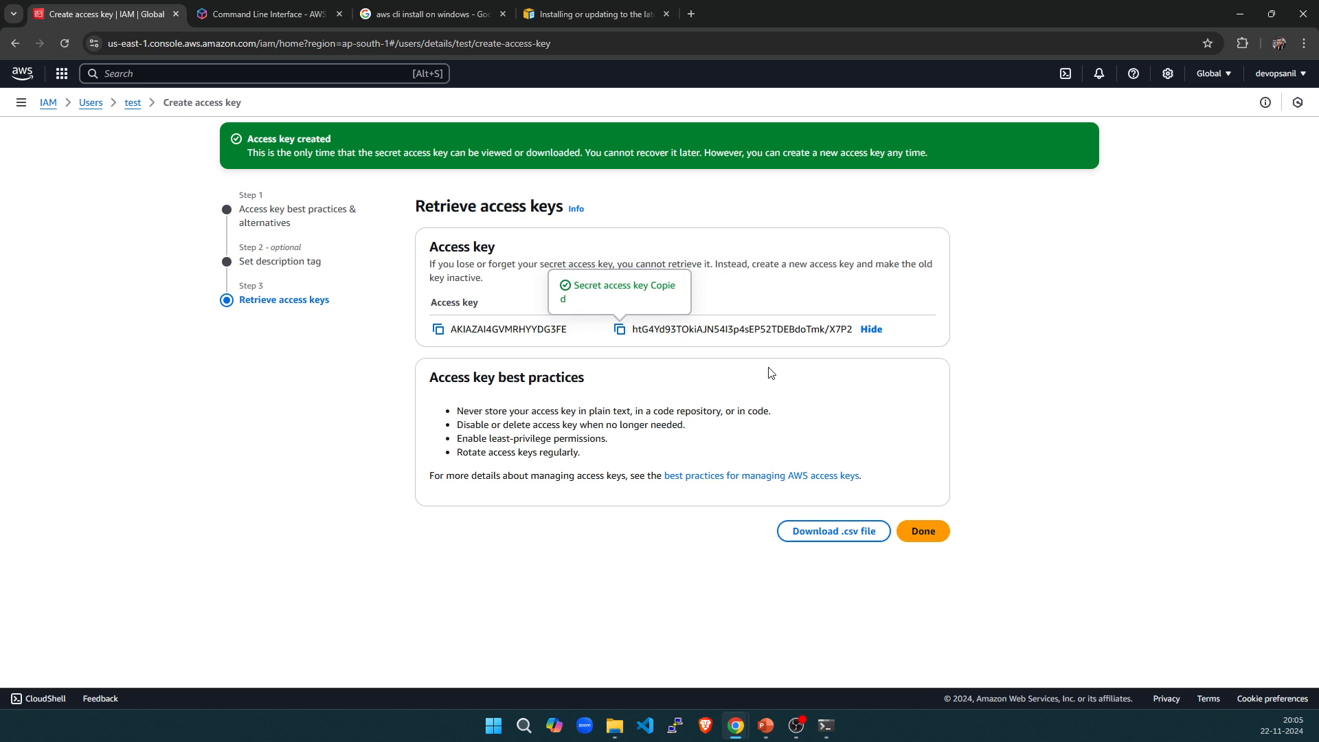
key(alt+Tab)
key(ctrl+v)
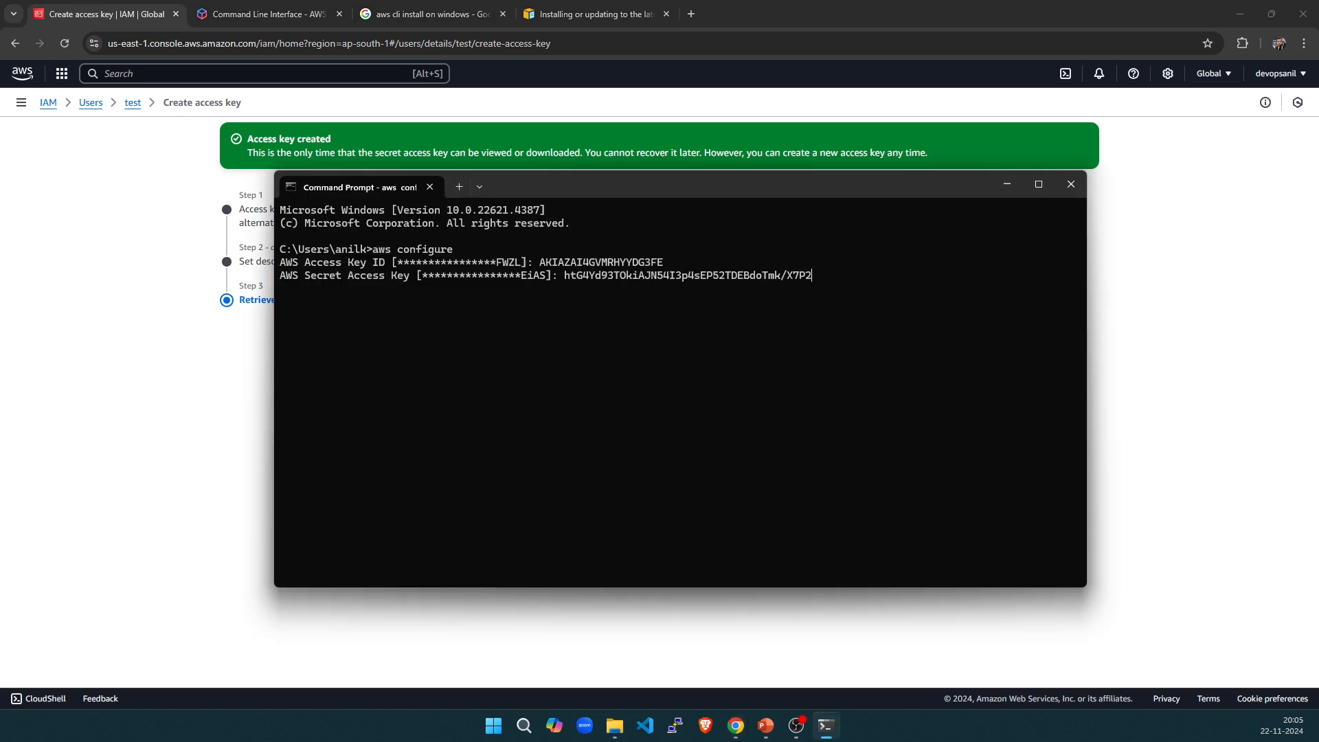
key(Return)
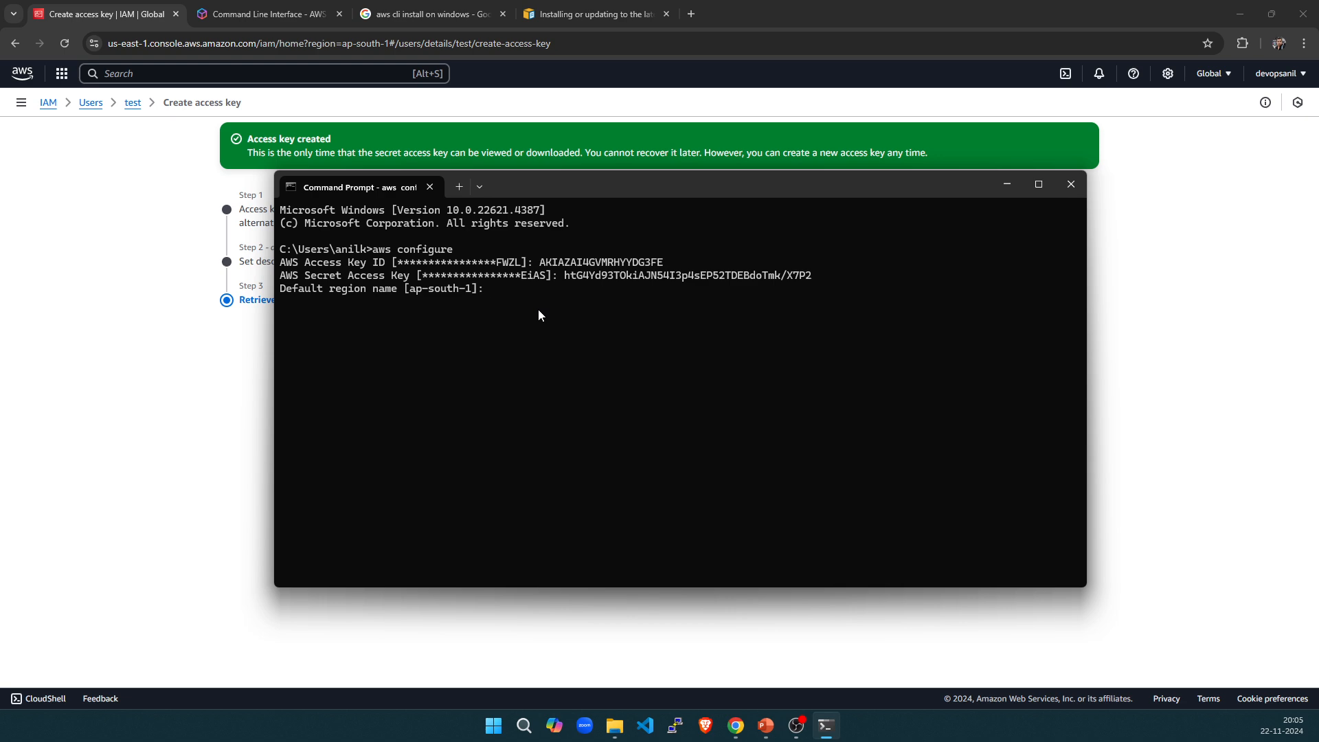
key(Return)
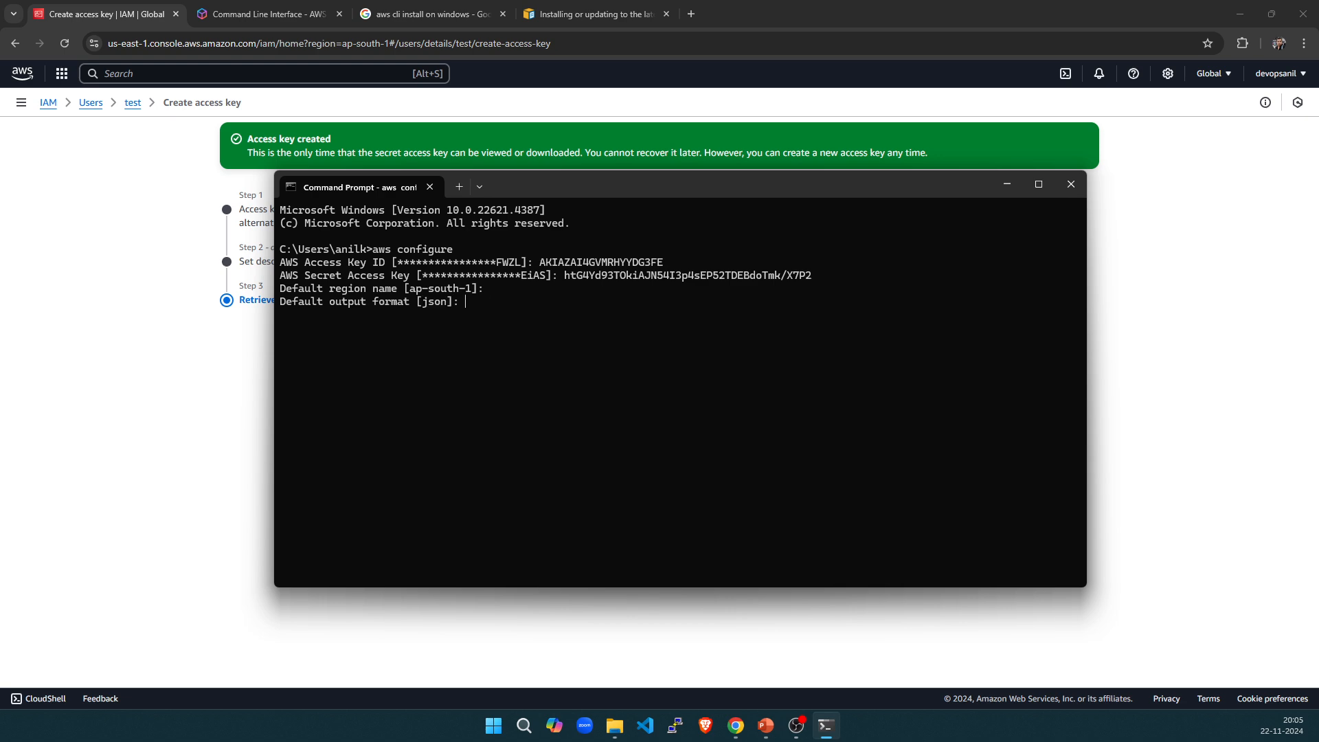
key(Return)
- Back in the AWS console, search for s3, open the S3 service in a new tab, and expand its navigation pane
click(178, 393)
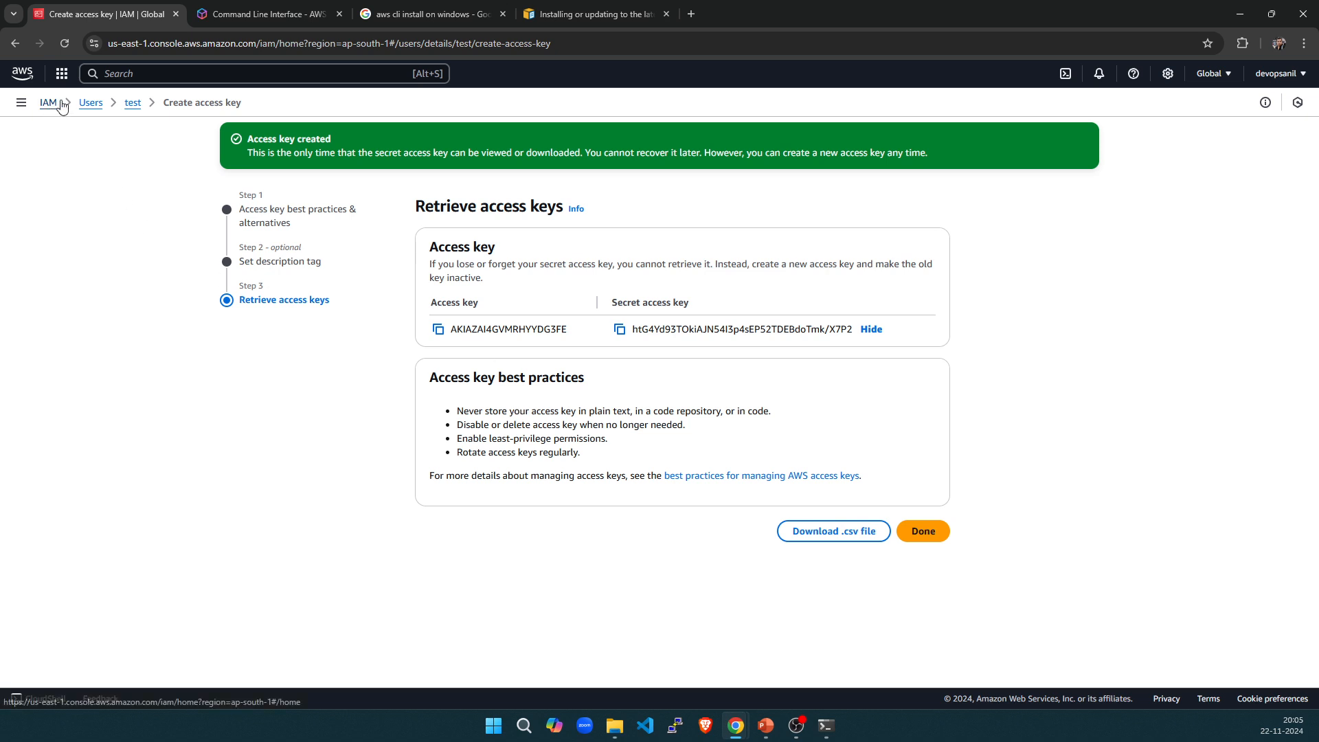
click(151, 72)
text(s3)
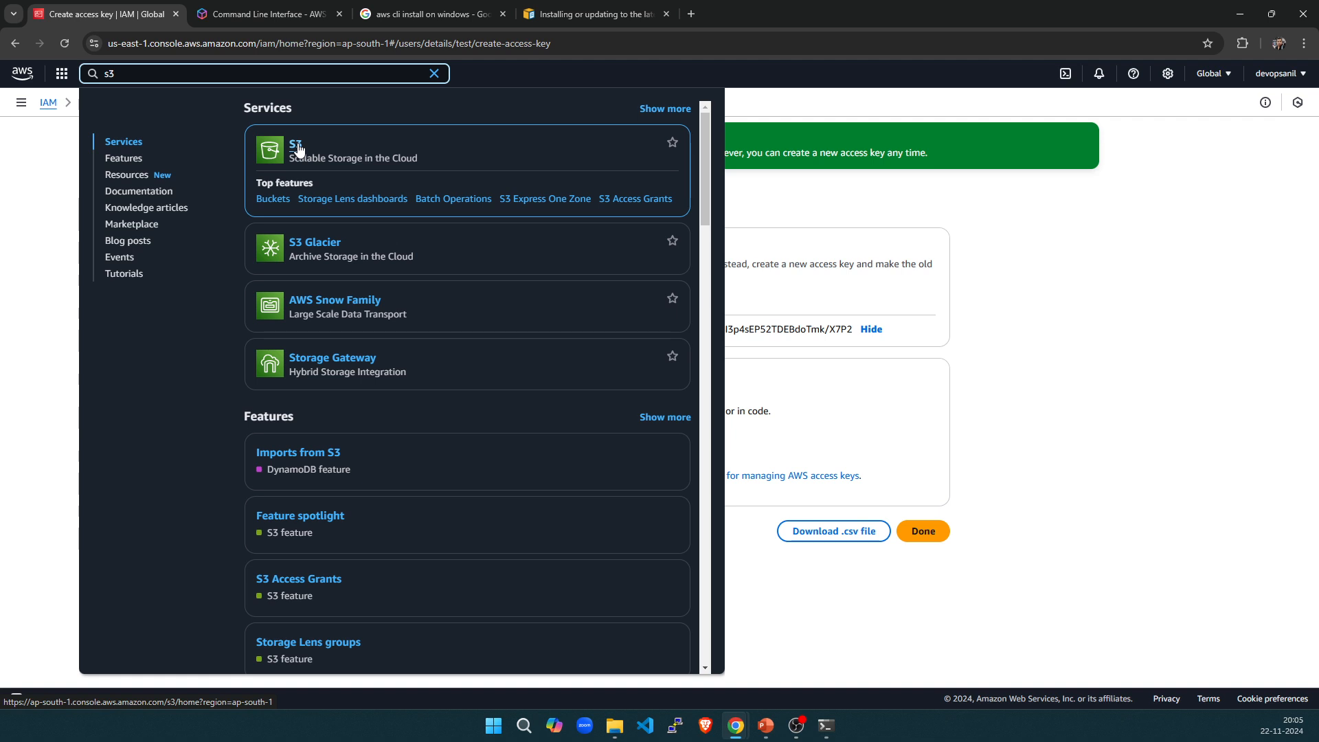
ctrl+click(296, 147)
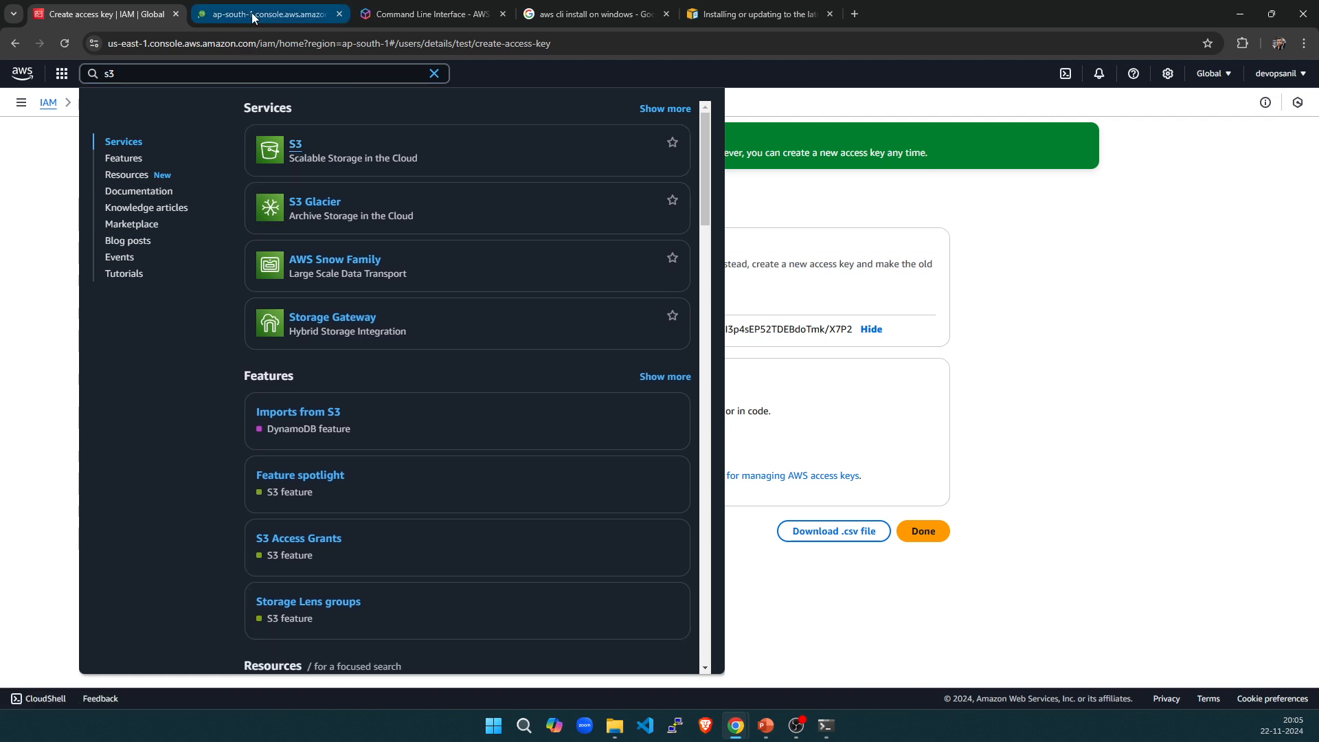
click(1063, 321)
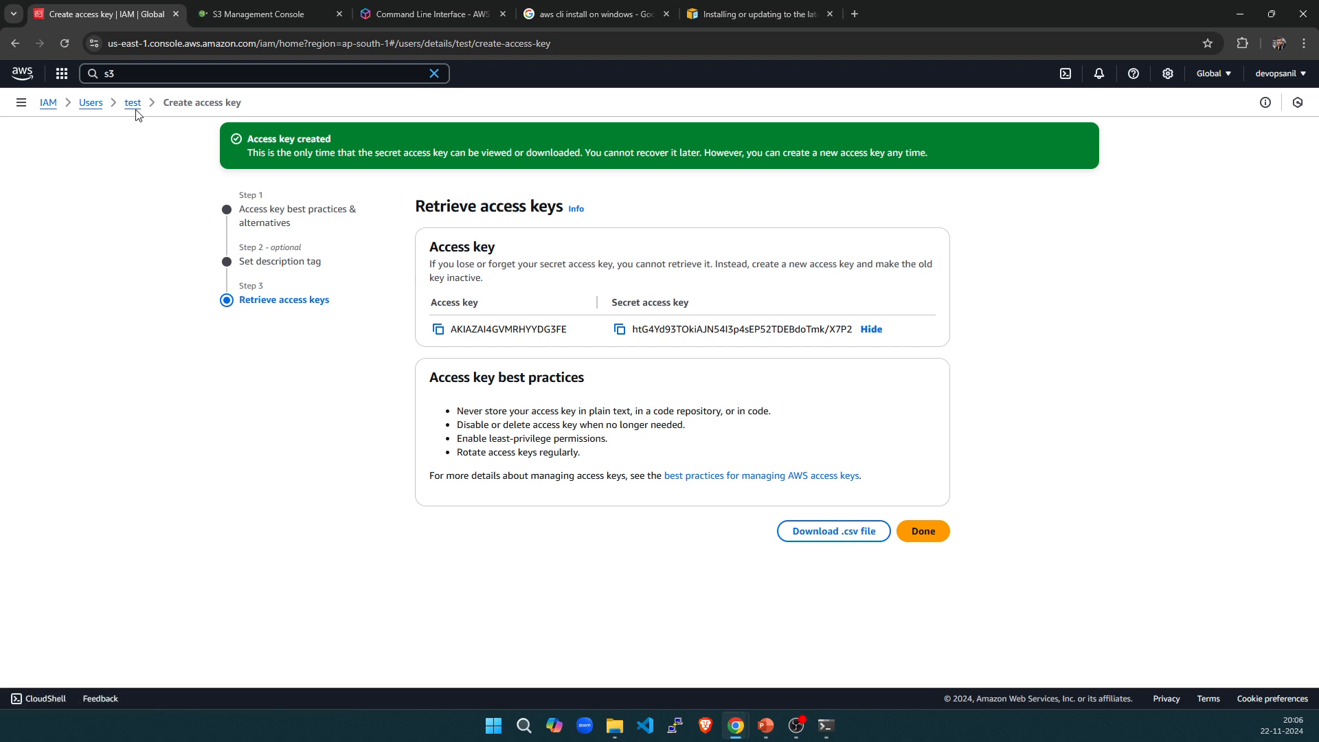
click(287, 21)
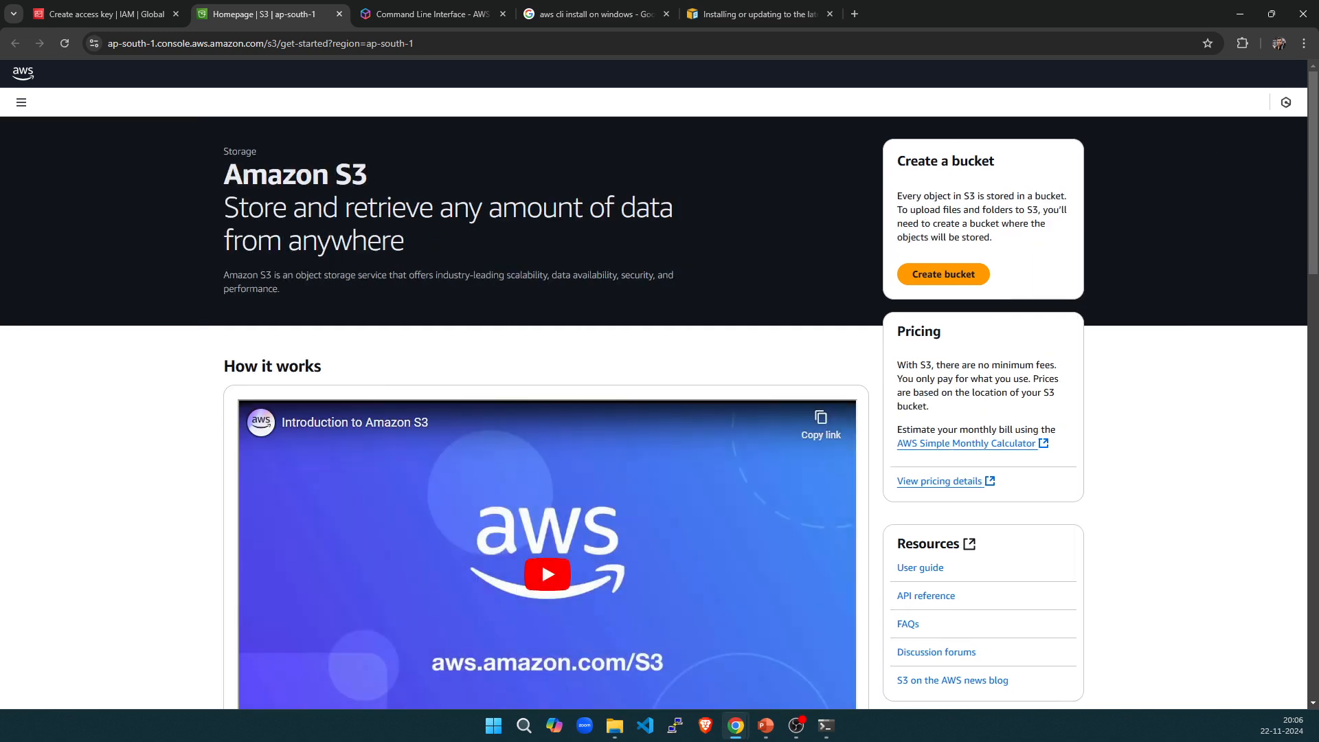
click(21, 106)
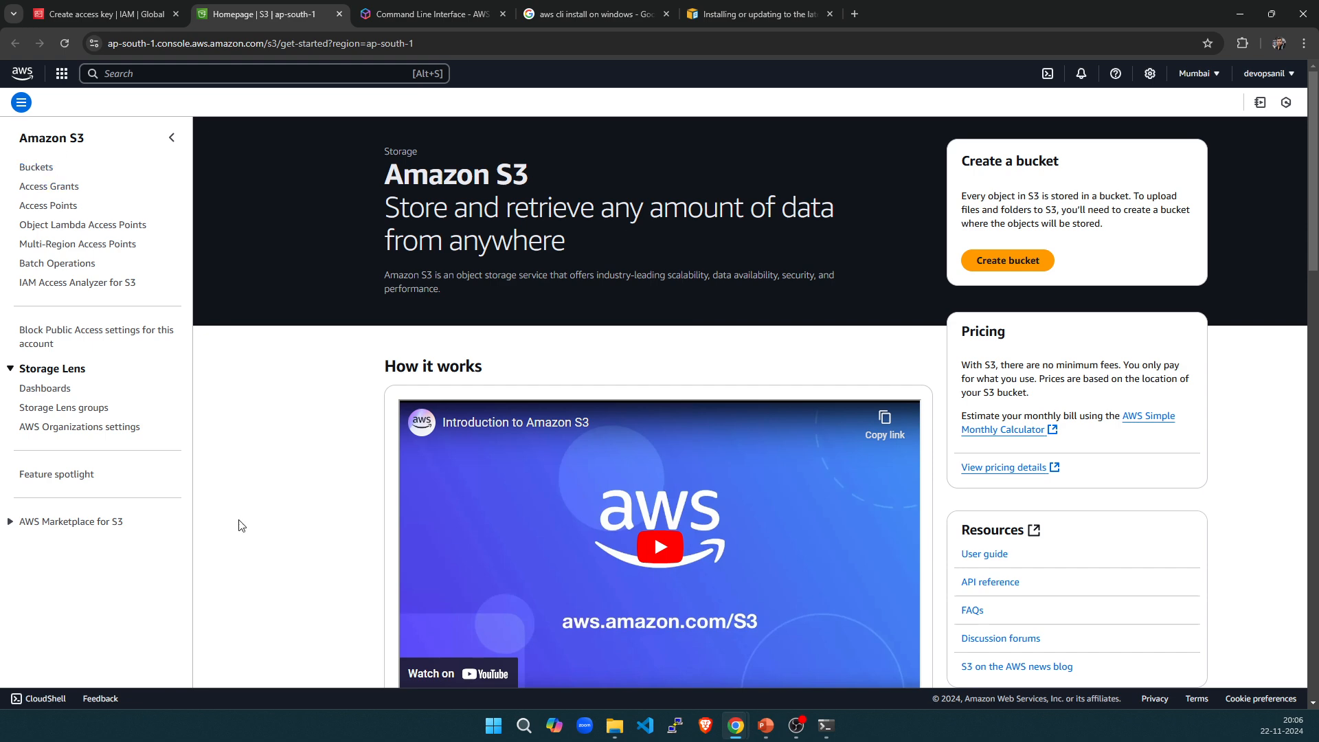
- Switch to the test user's incognito console, check the signed-in IAM user, set the region to Mumbai, and skip past the service menu tip
mouse_move(732, 728)
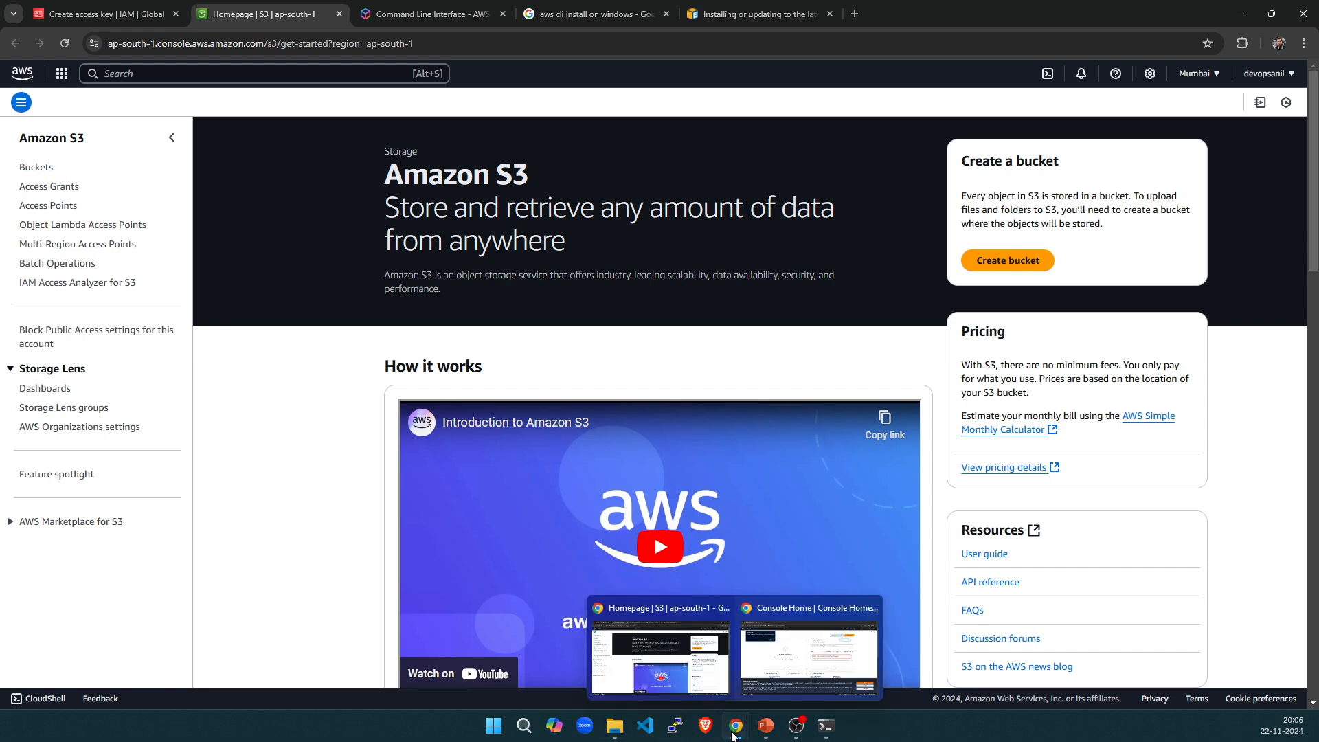
click(824, 659)
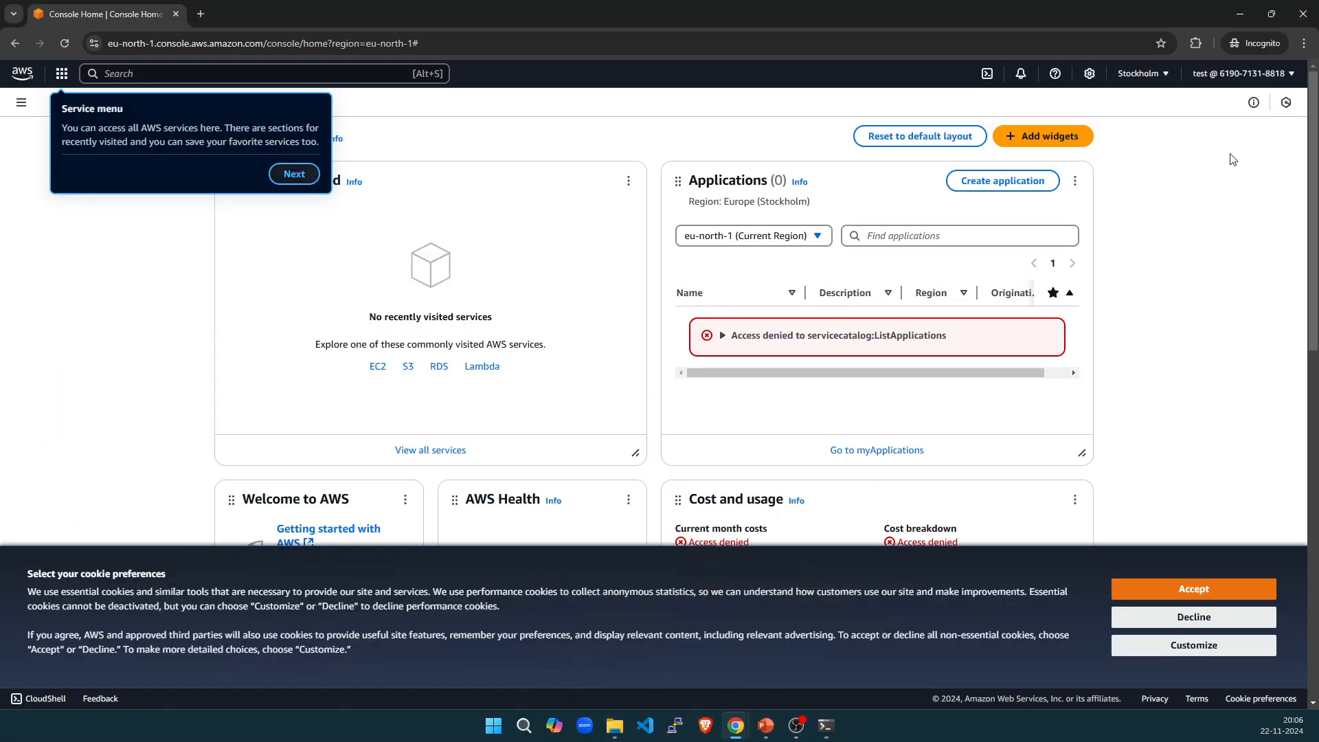
click(1202, 73)
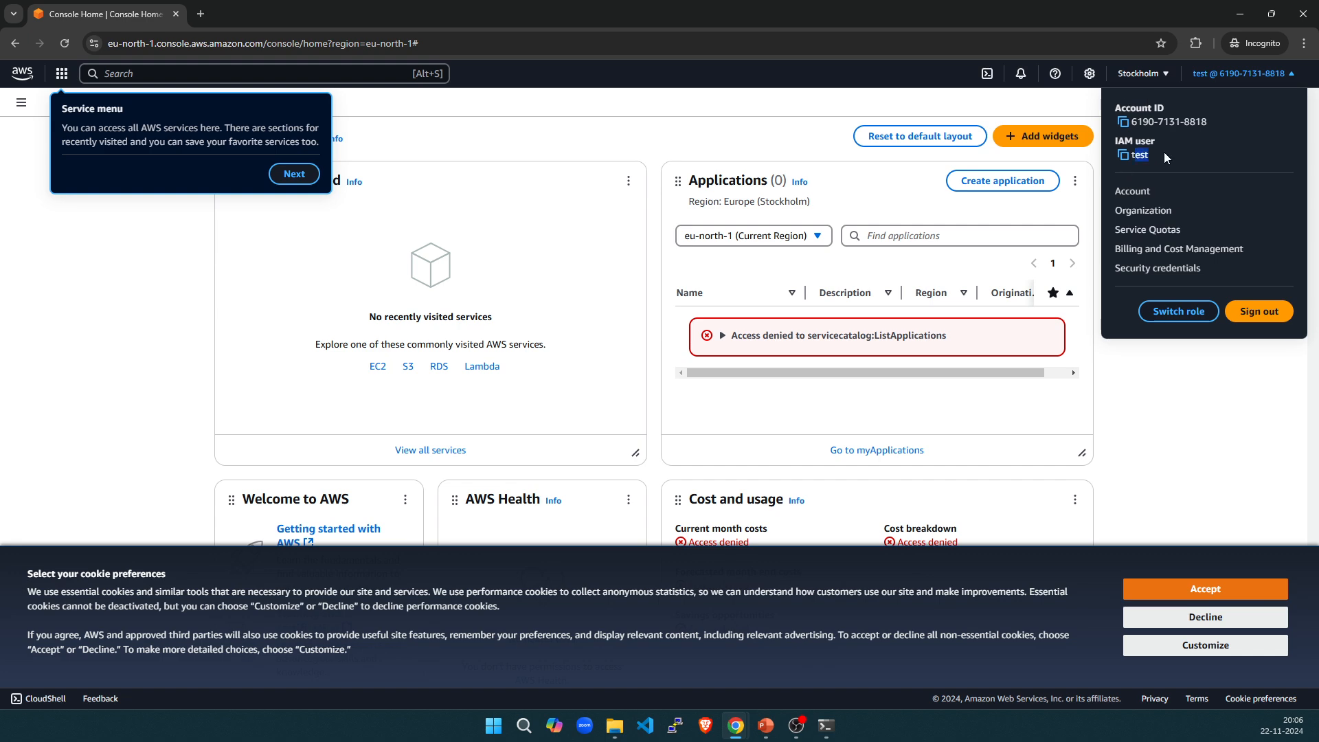
click(1140, 74)
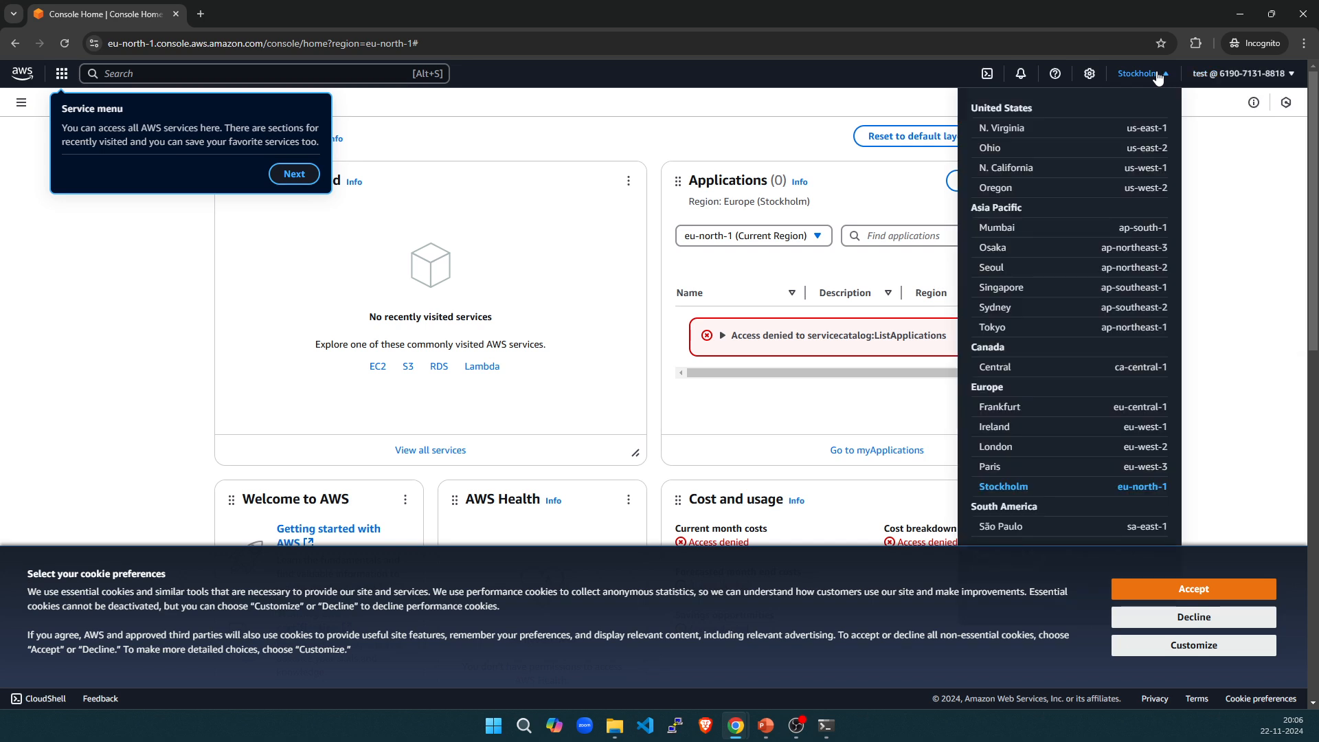
click(995, 227)
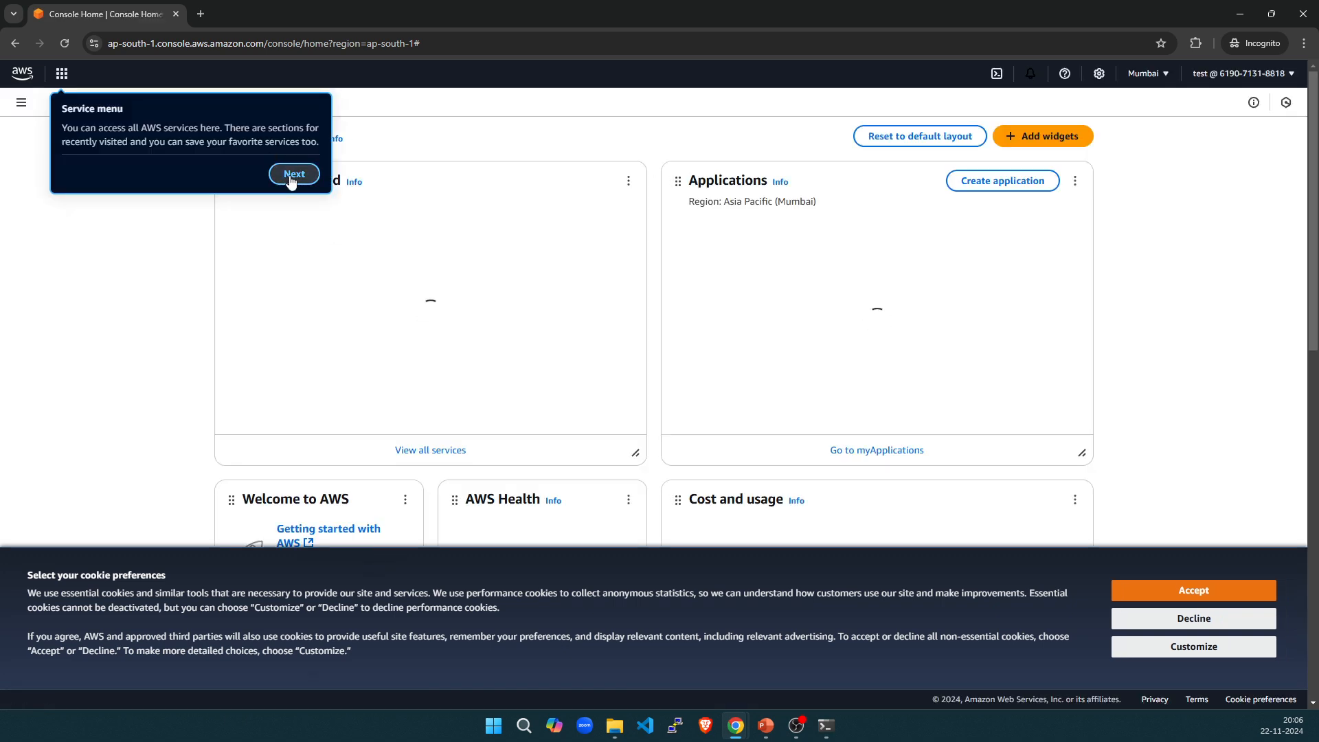
click(293, 173)
click(246, 141)
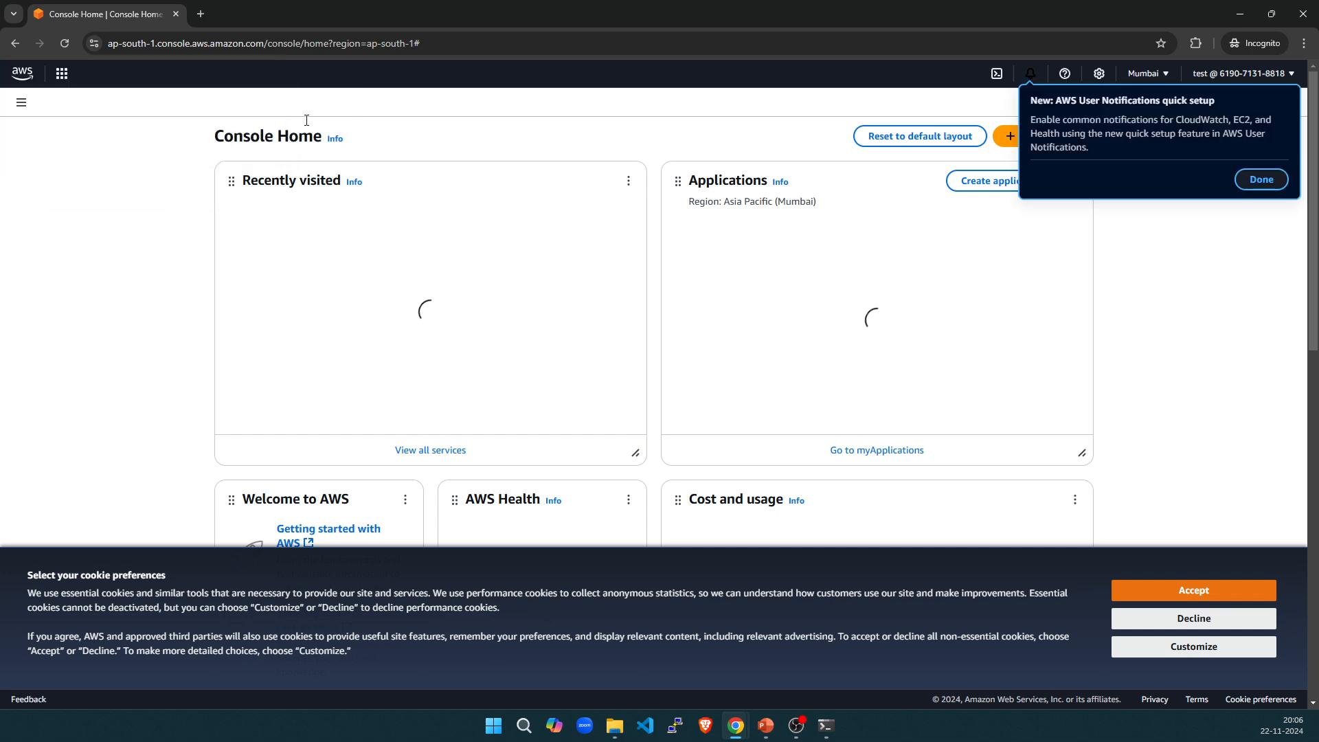
- Dismiss the notifications quick setup tip, search the console for s3, and open the S3 service
click(1261, 180)
click(1274, 208)
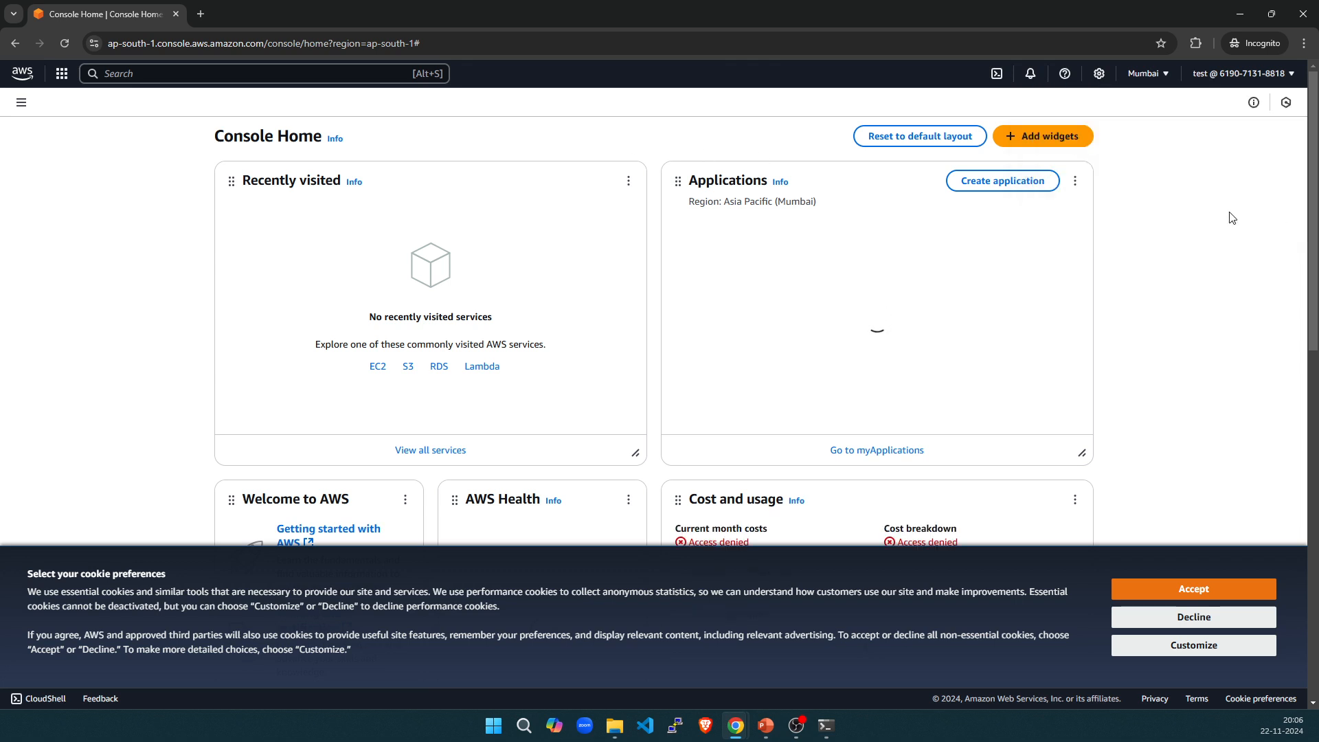
click(275, 77)
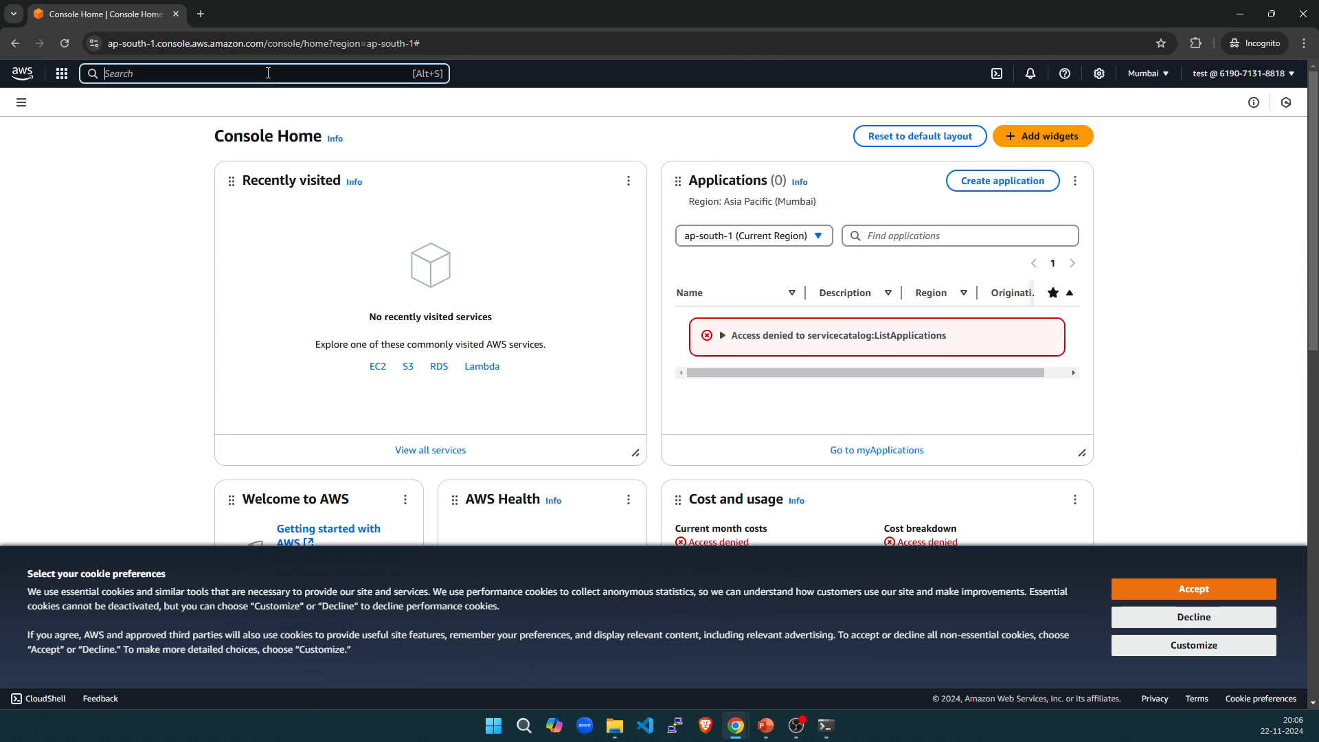
text(s3)
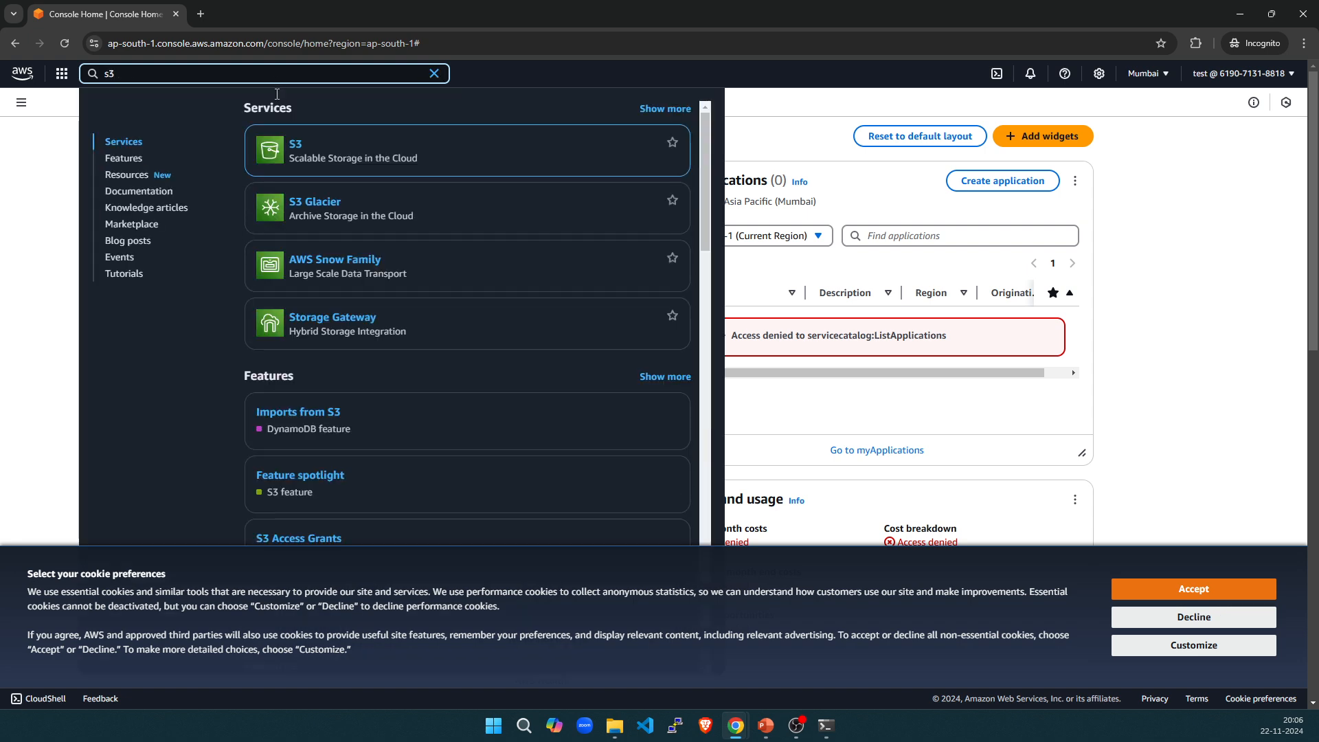
click(293, 143)
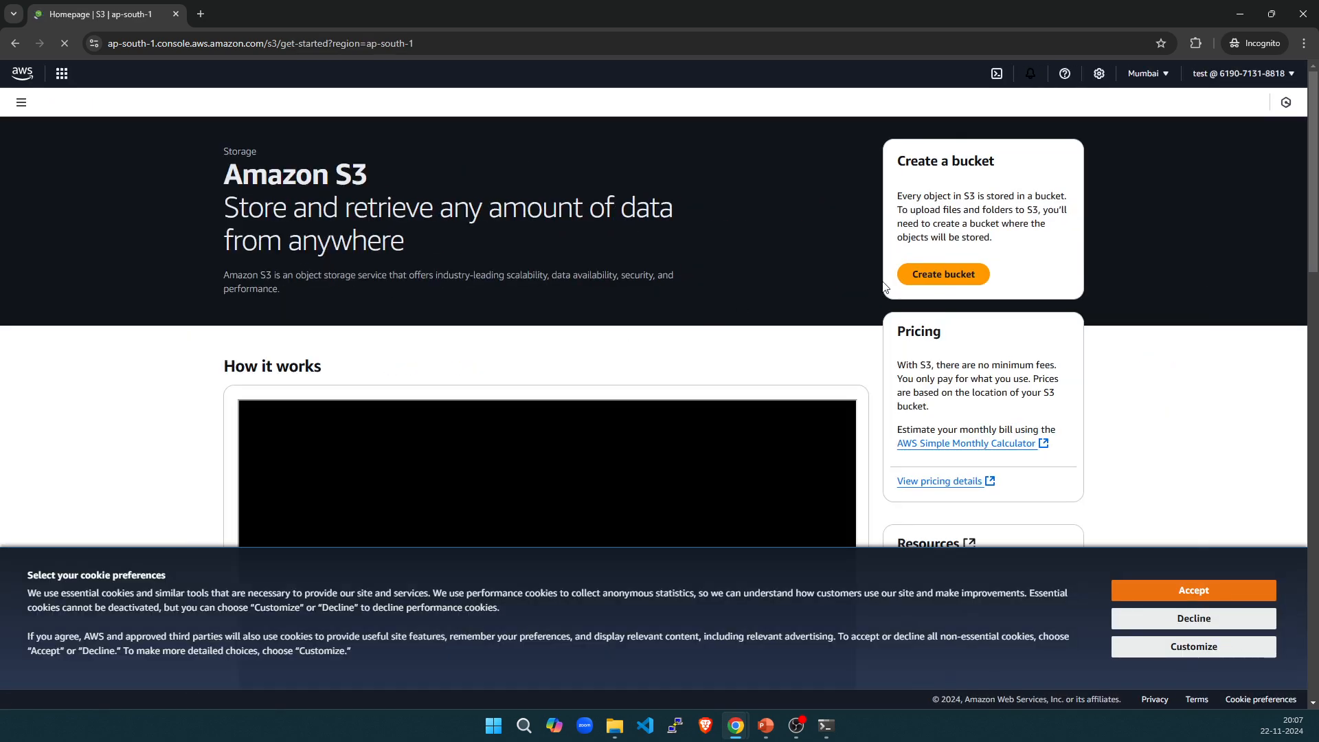
click(934, 275)
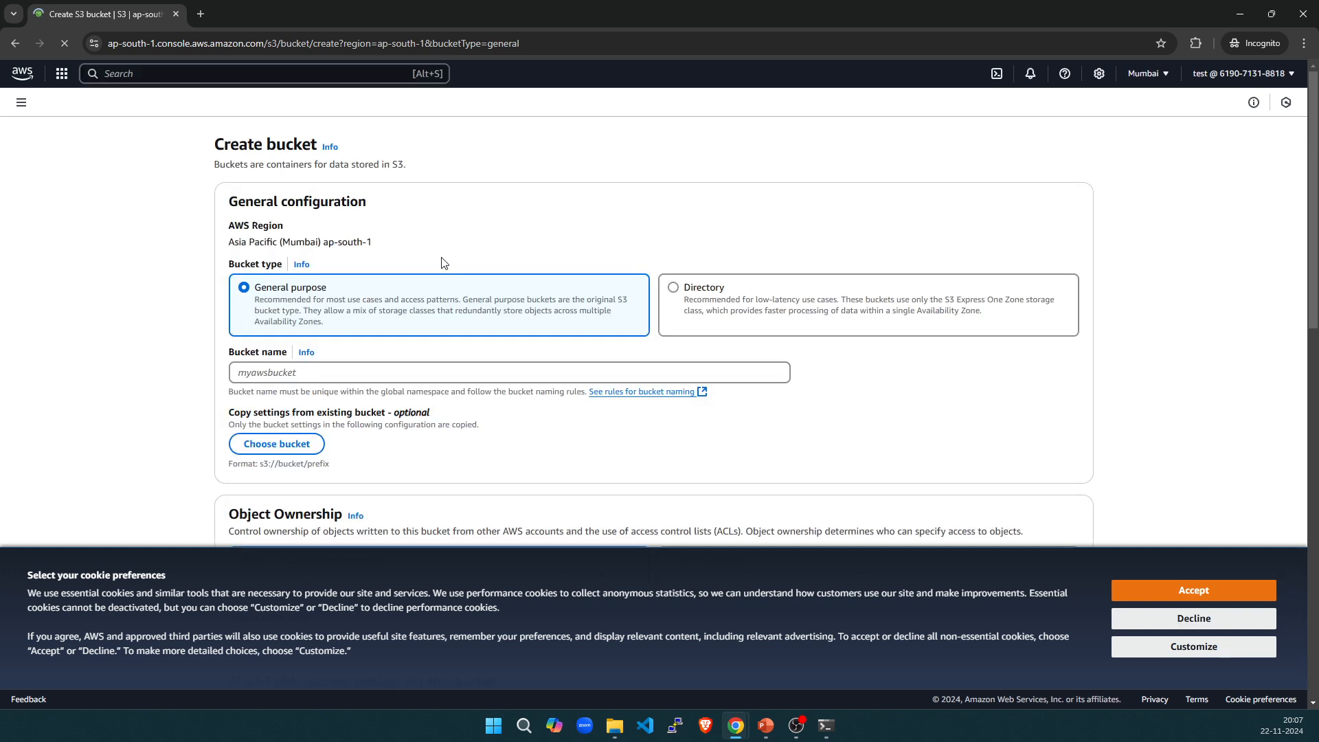
click(301, 371)
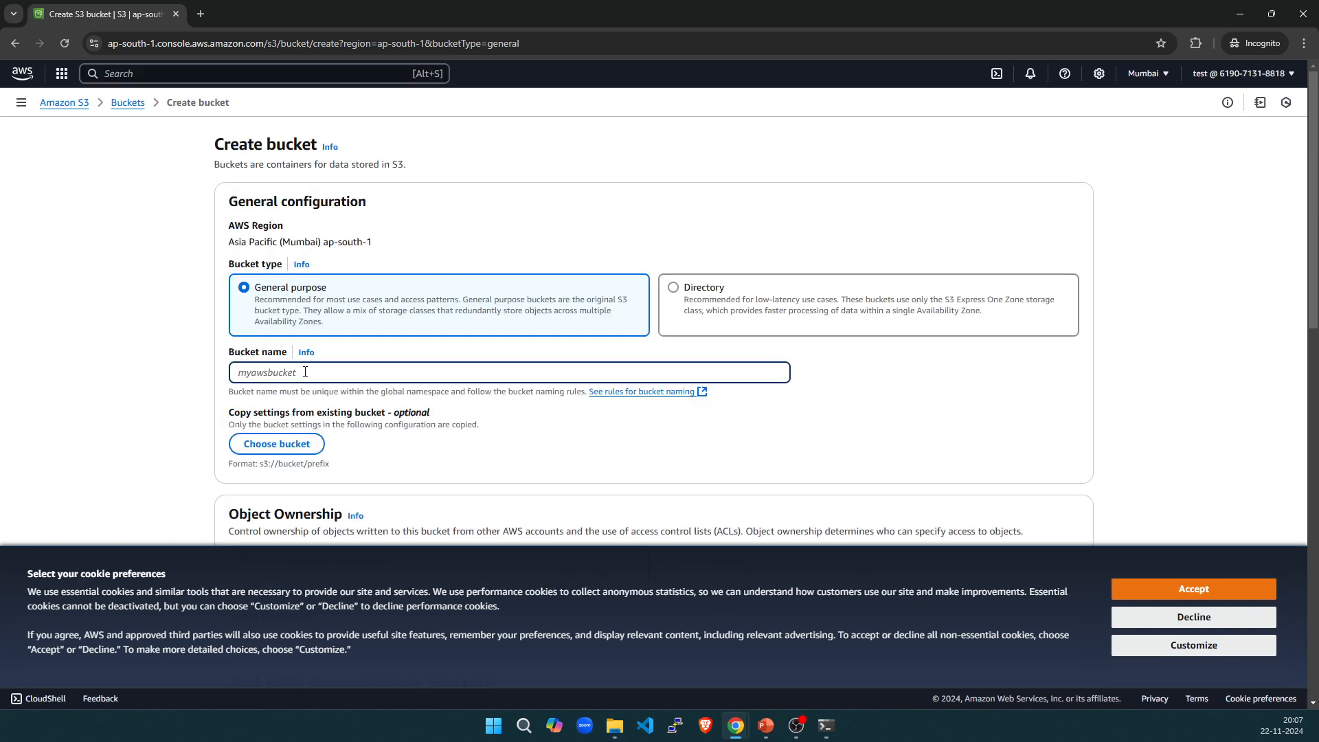
text(devopsanu)
text(l12343298723)
scroll(379, 443, down, 3)
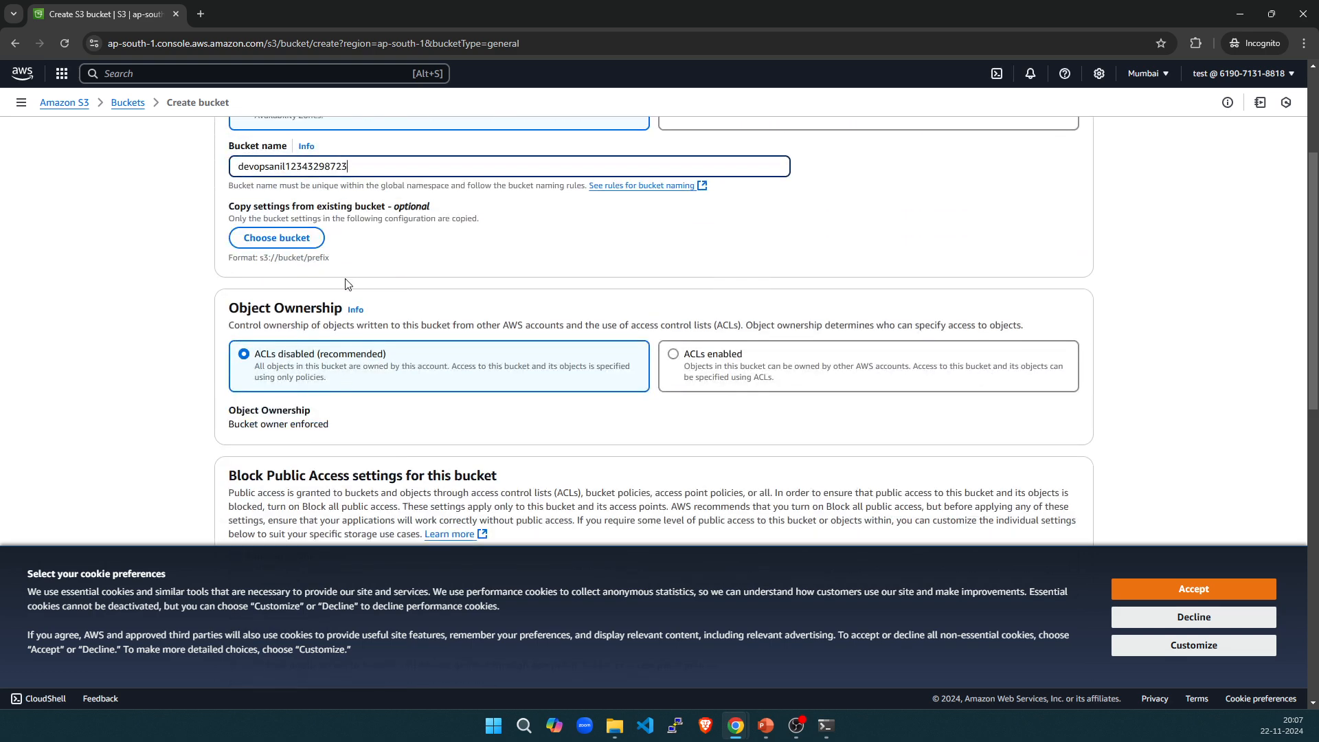
scroll(501, 339, down, 15)
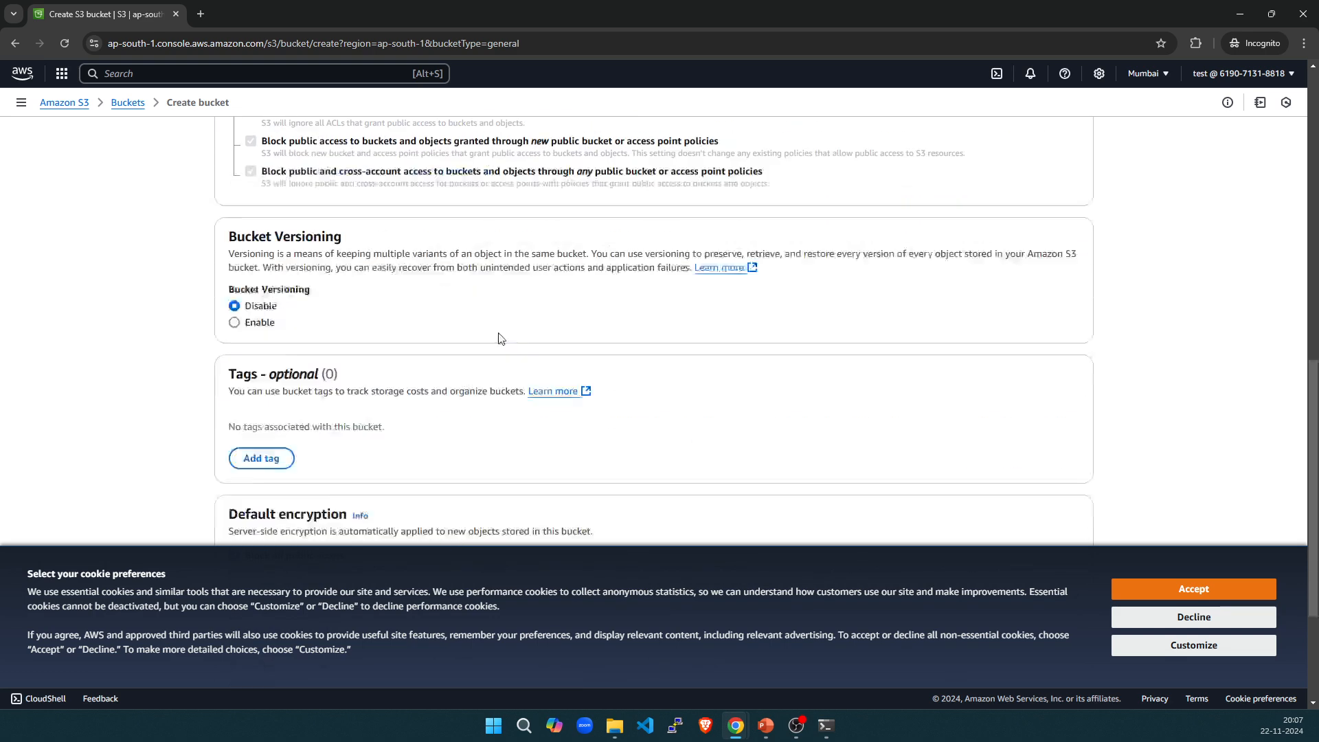
click(1198, 589)
click(1051, 656)
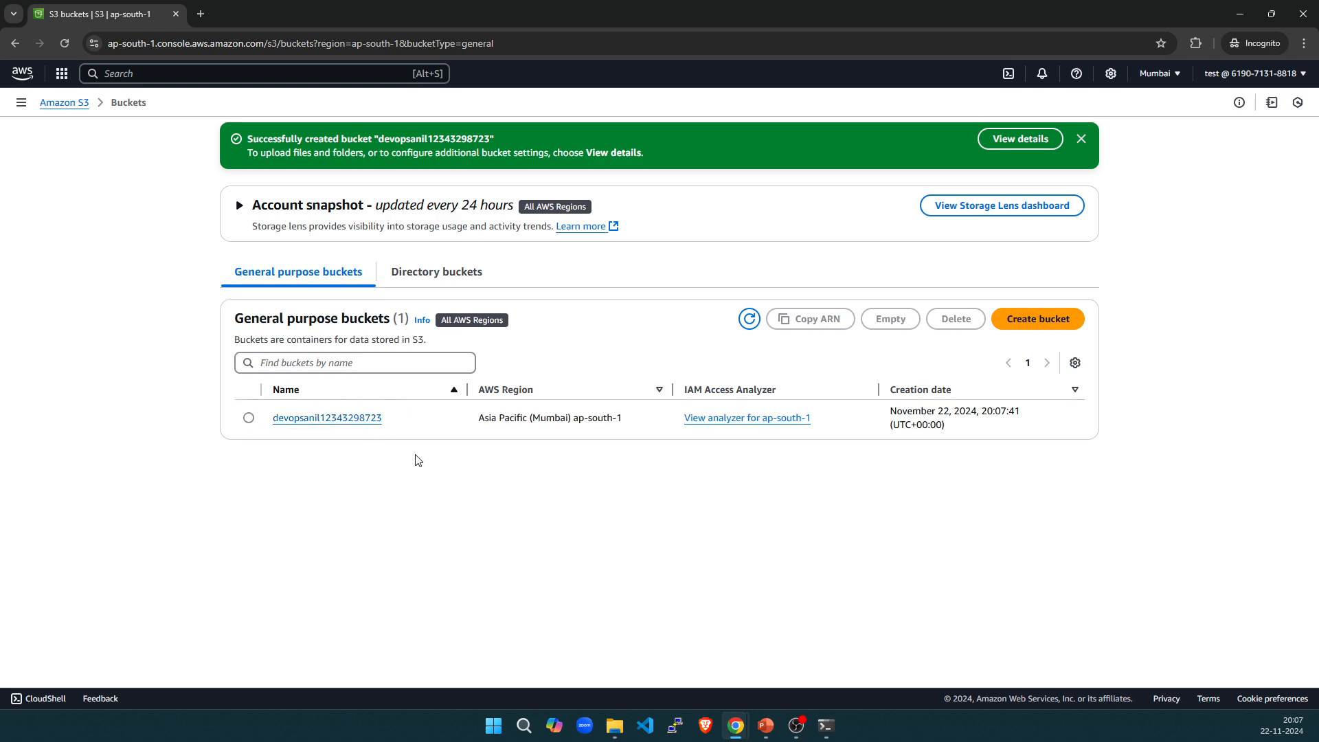
click(328, 420)
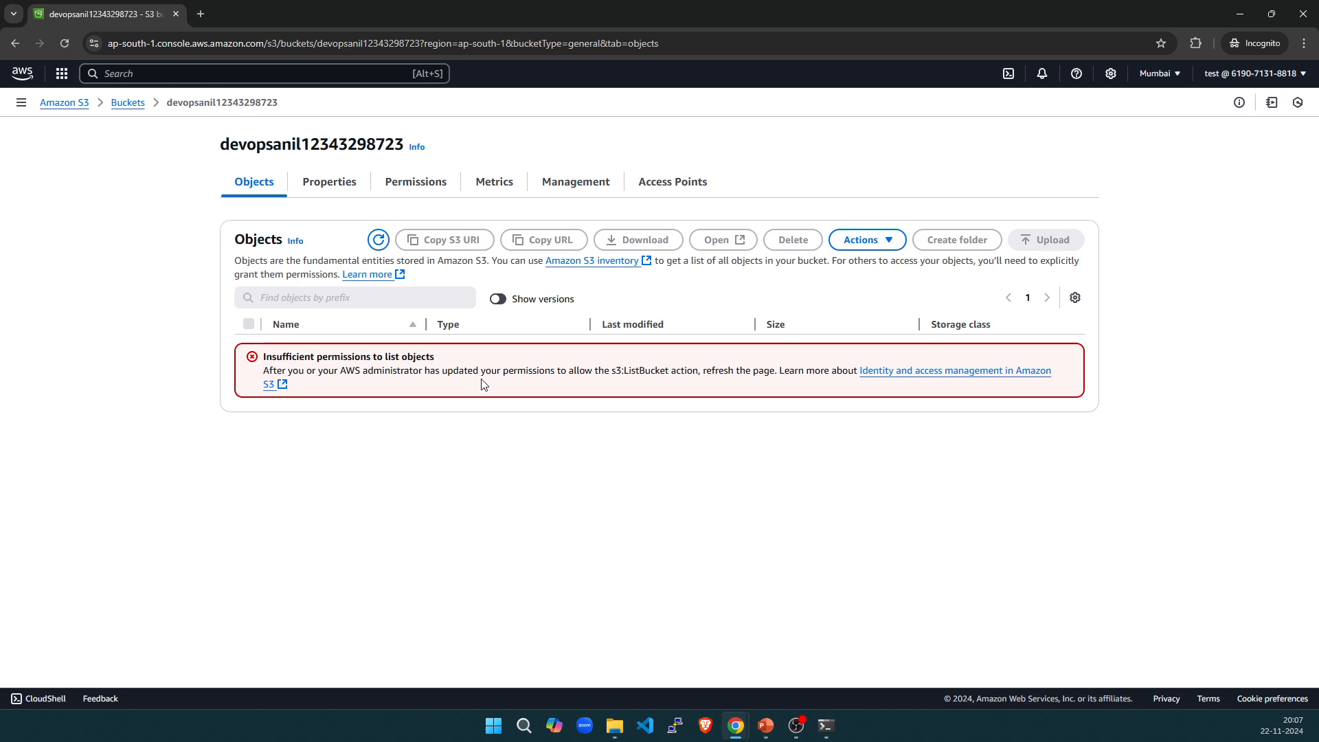
drag(625, 370, 665, 371)
drag(220, 142, 405, 144)
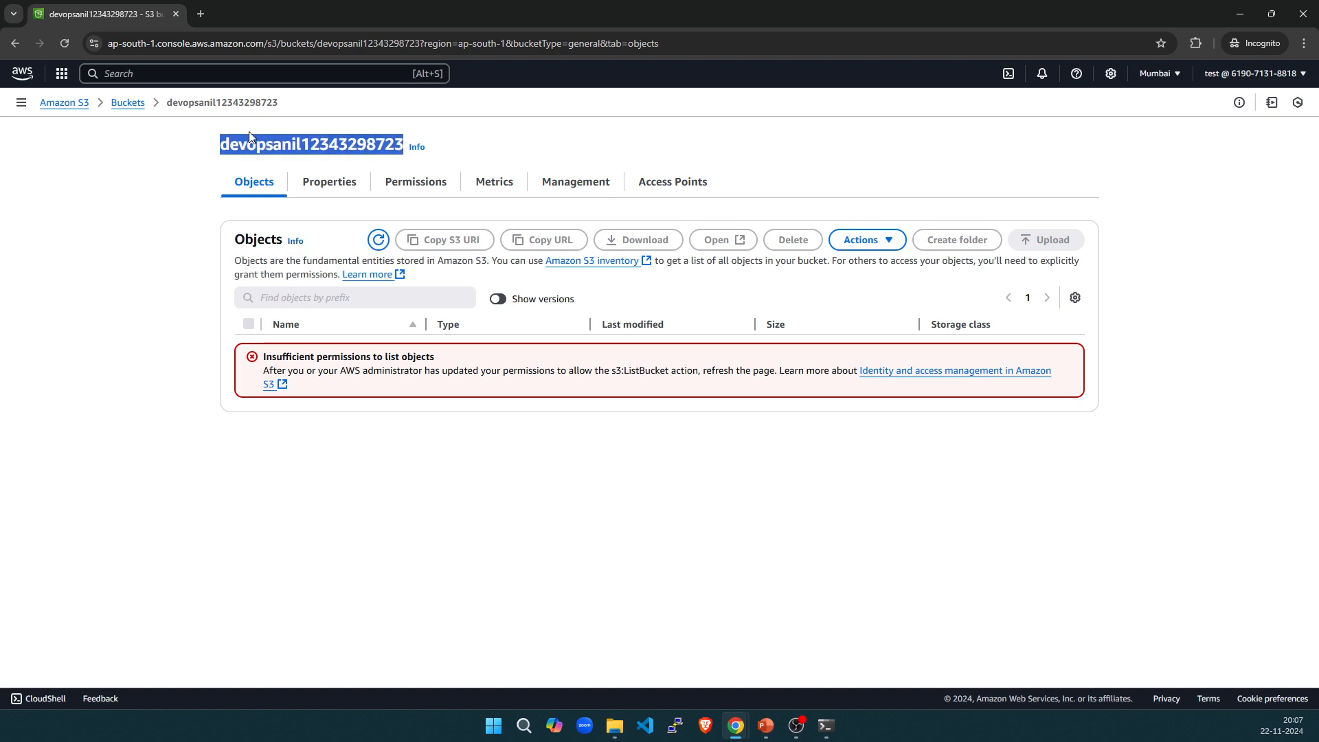
click(129, 106)
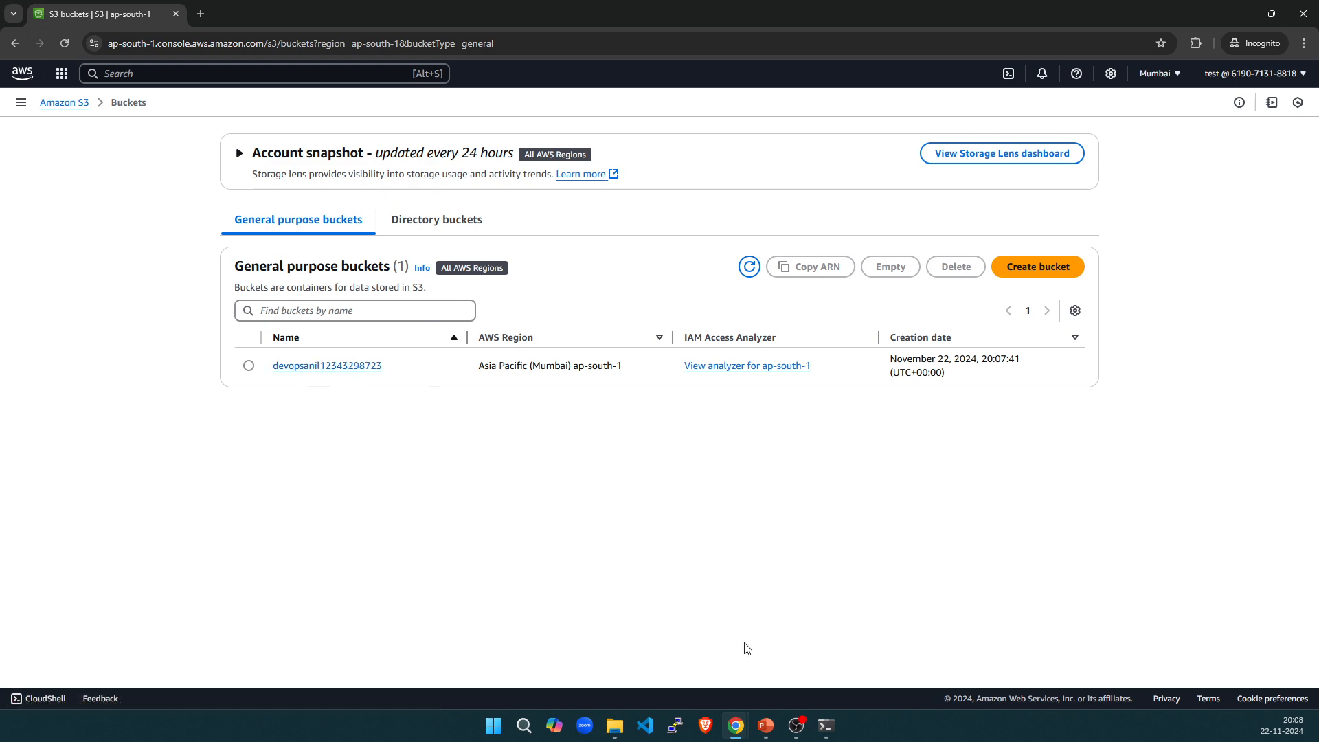
- Switch to Command Prompt and list the account's S3 buckets with aws s3 ls
click(825, 726)
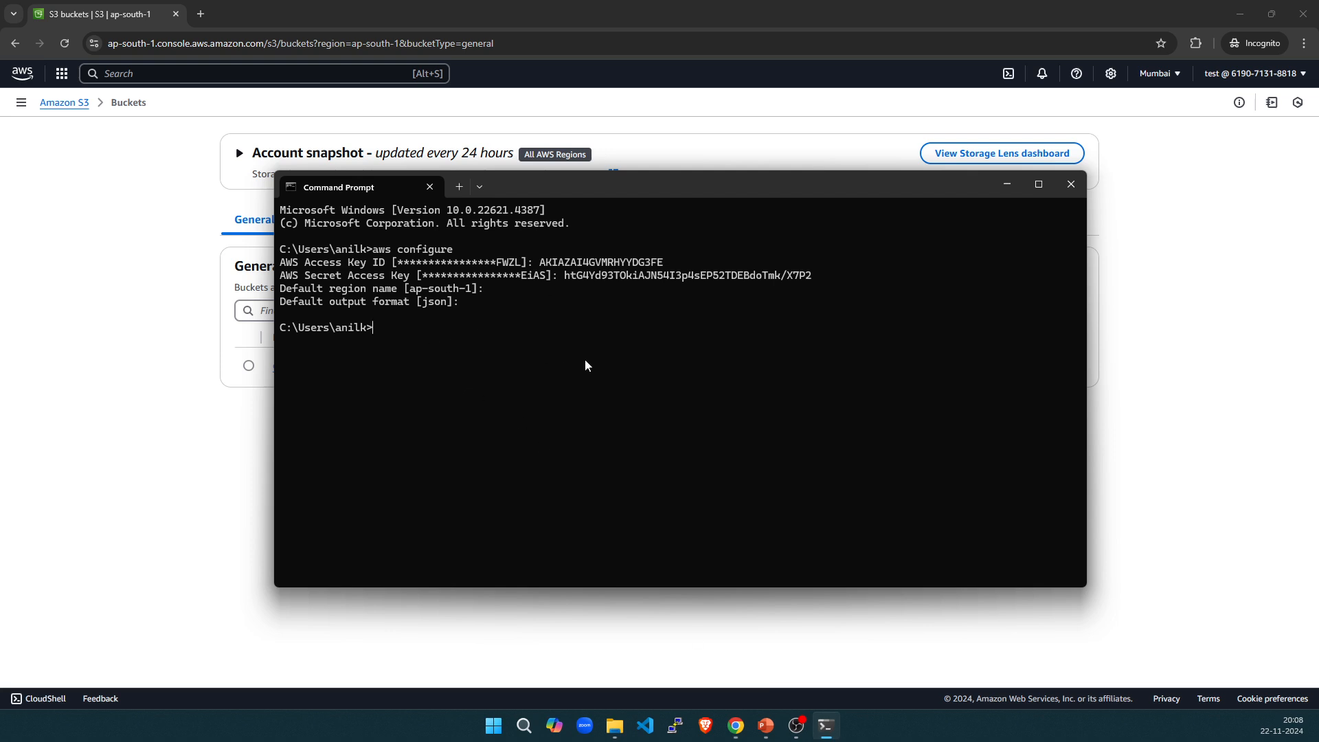
text(aws s3 ls)
key(Return)
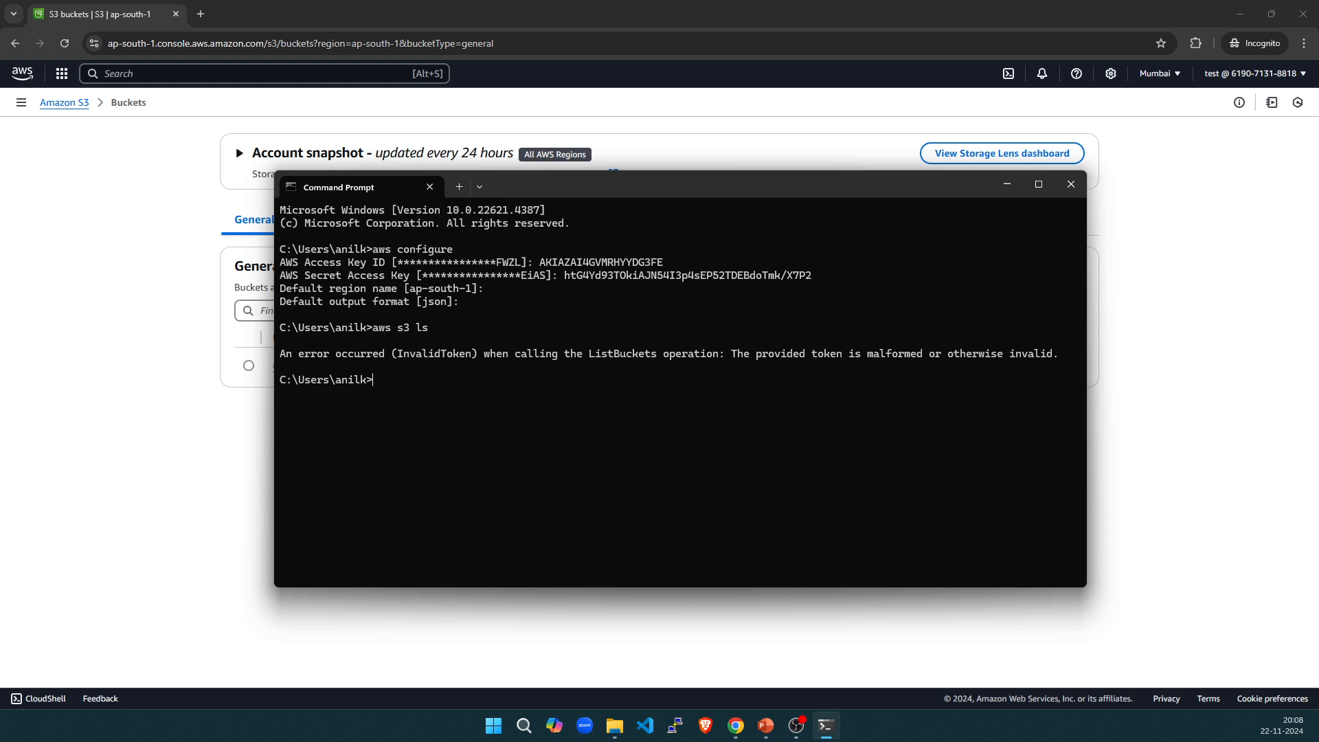
- Return to Command Prompt and rerun aws s3 ls to retry listing the buckets
key(super+e)
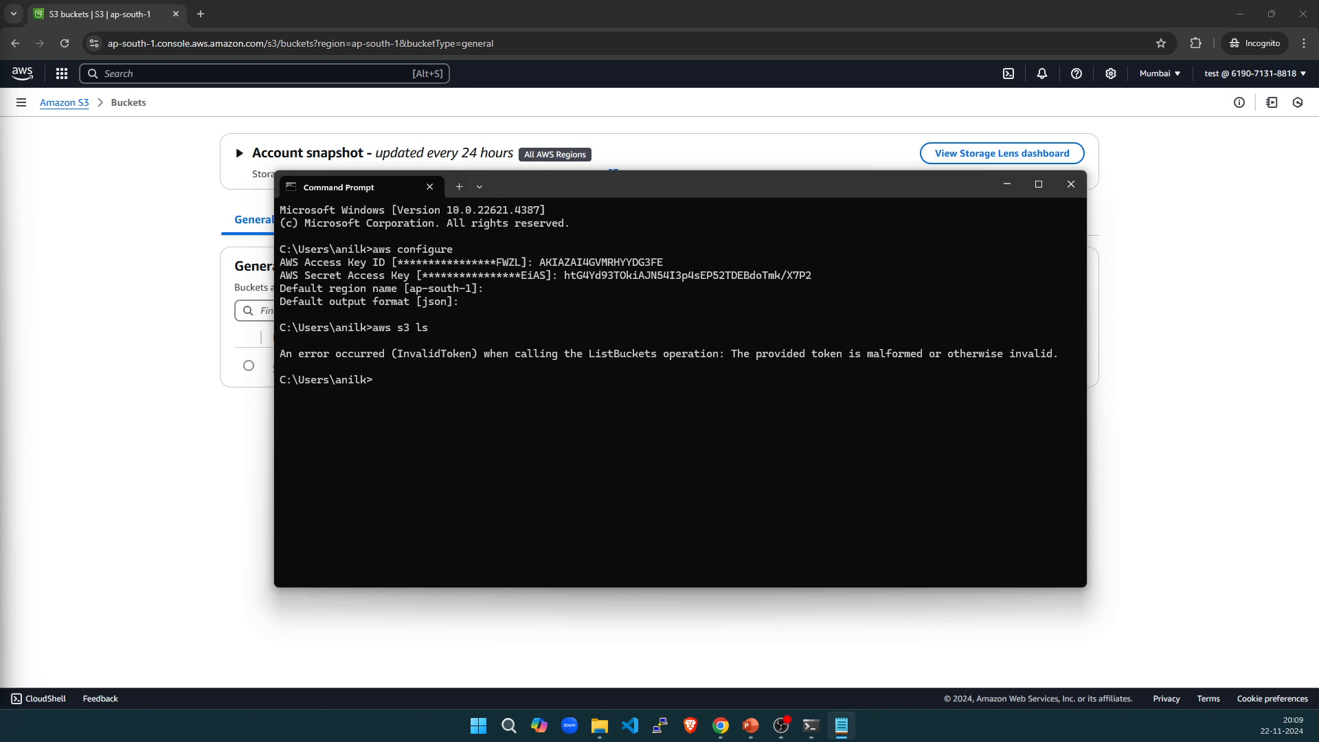
click(434, 394)
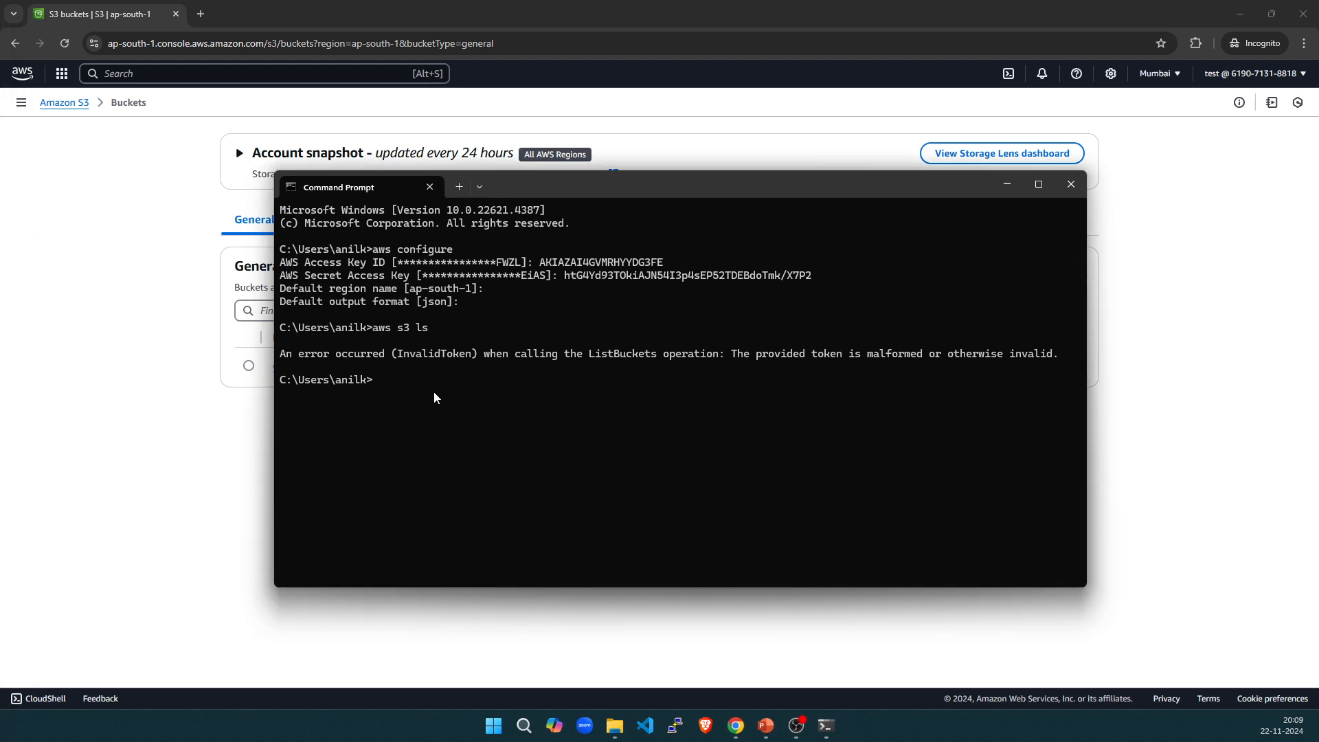
text(aws s3 ls)
key(Return)
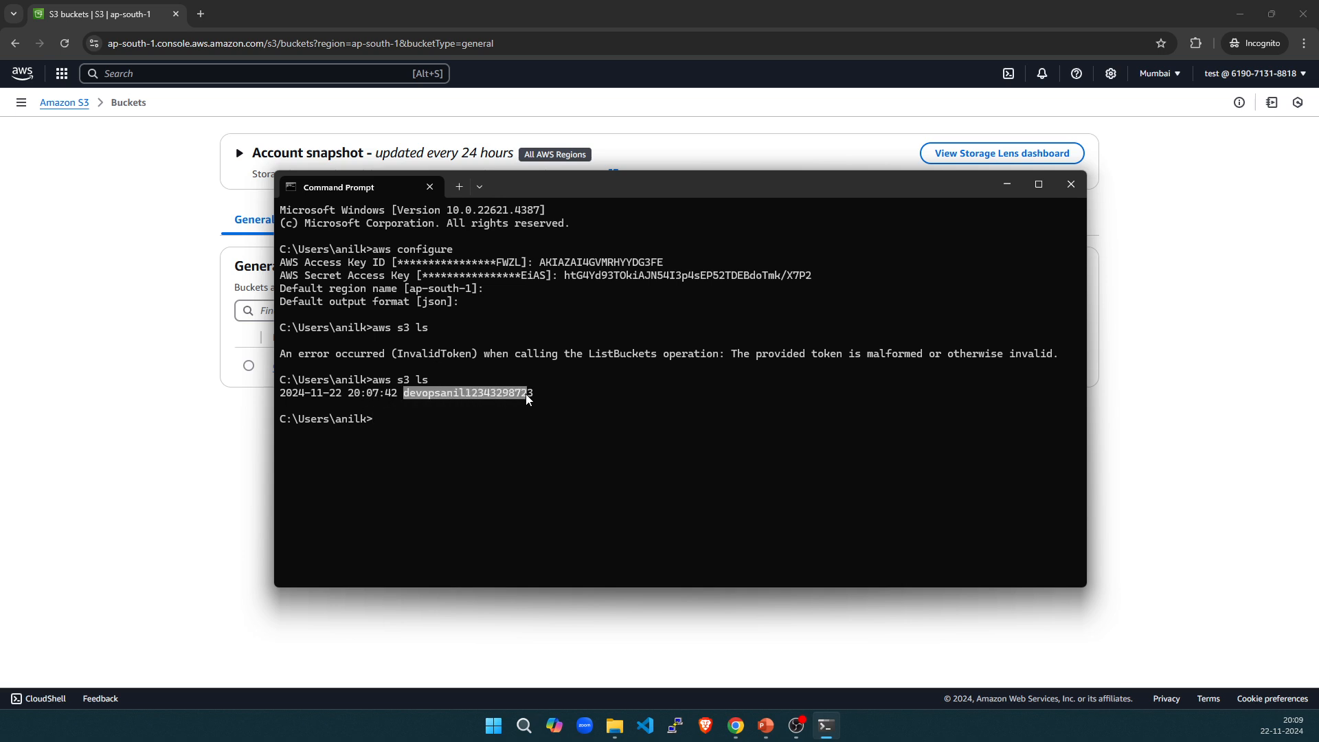
click(235, 416)
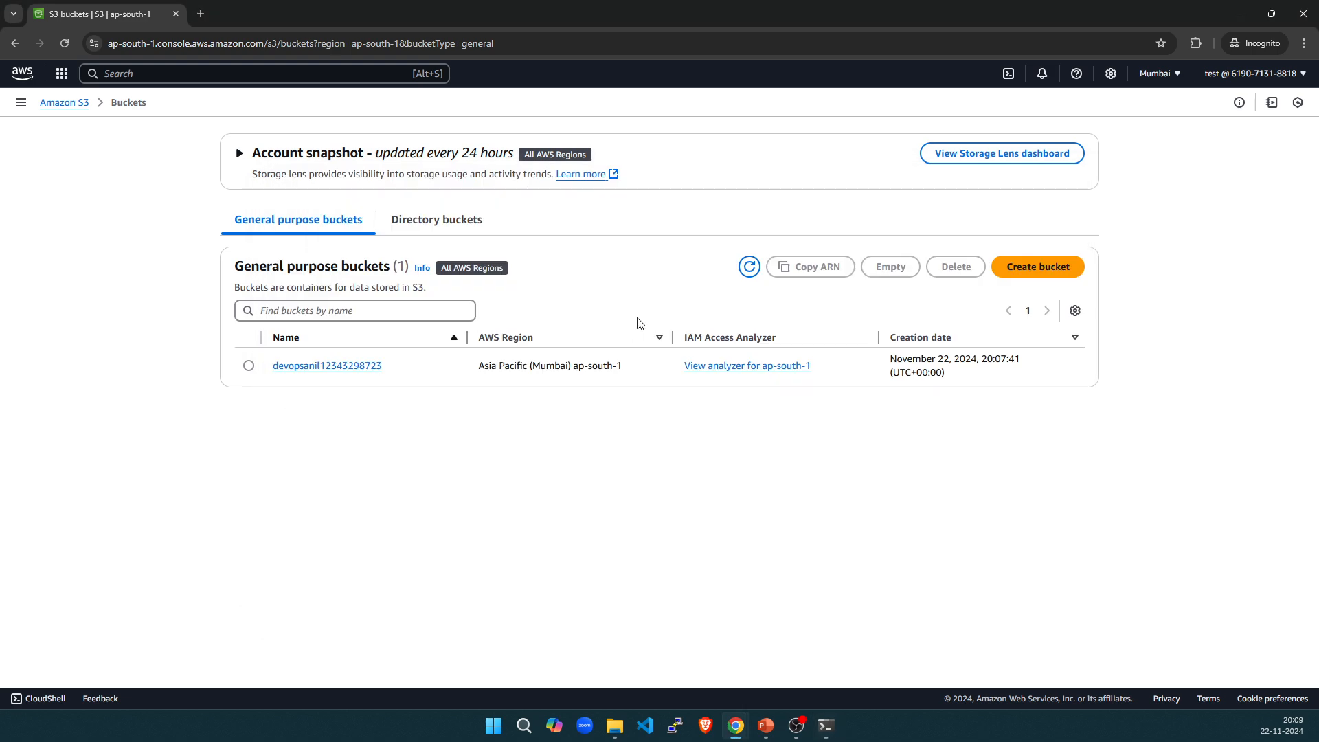
click(1069, 265)
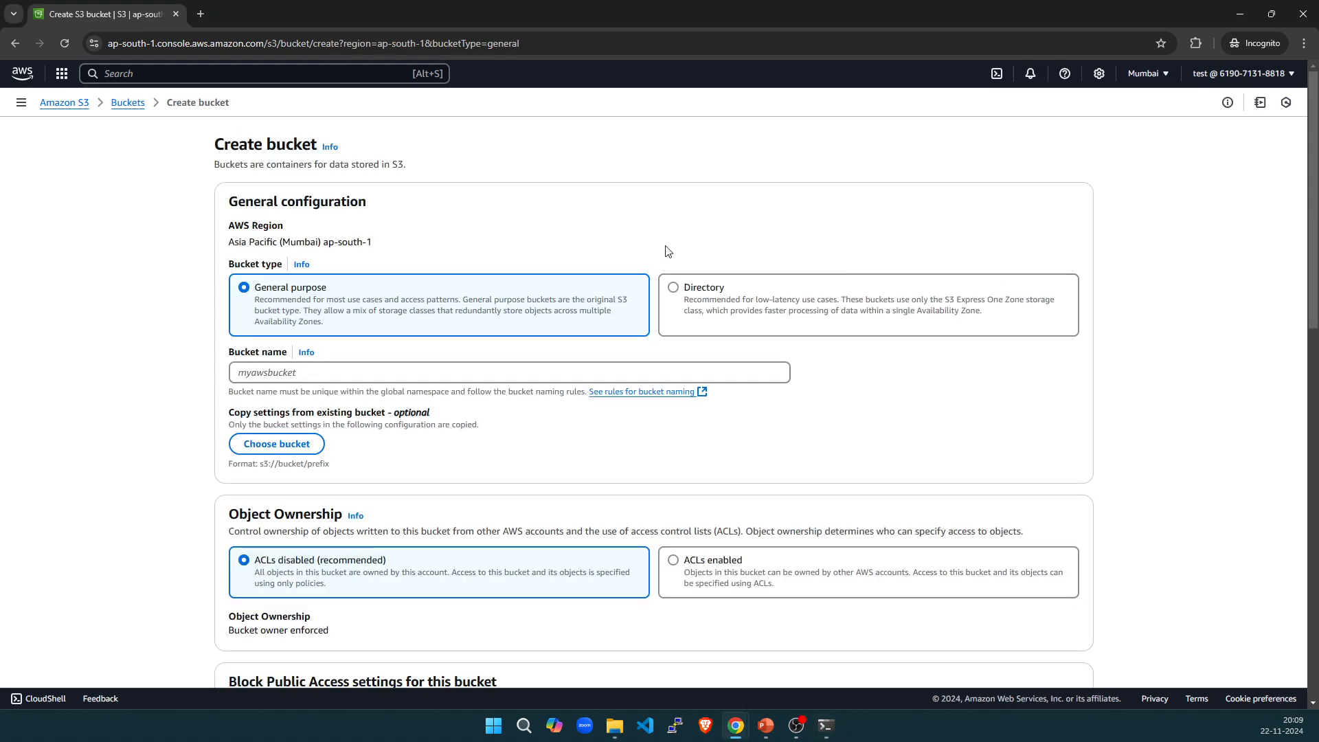
scroll(527, 435, down, 13)
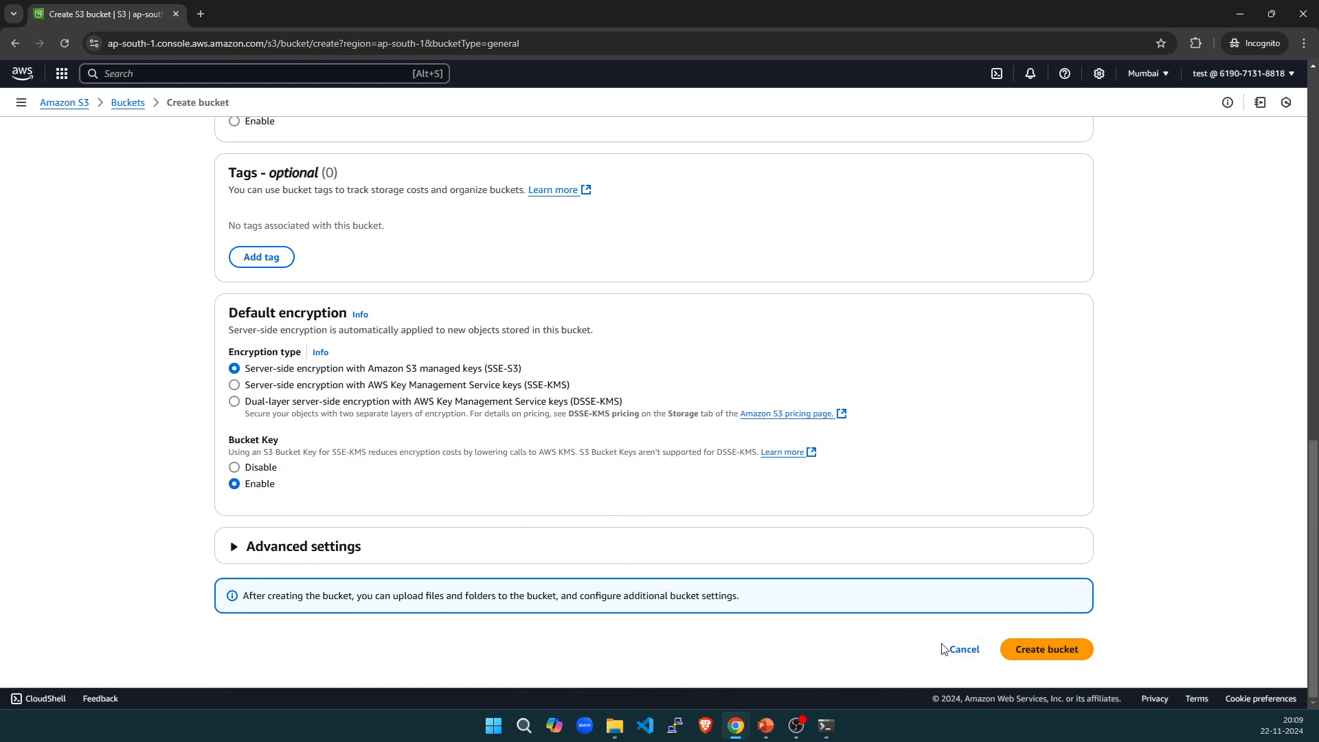
scroll(727, 559, up, 15)
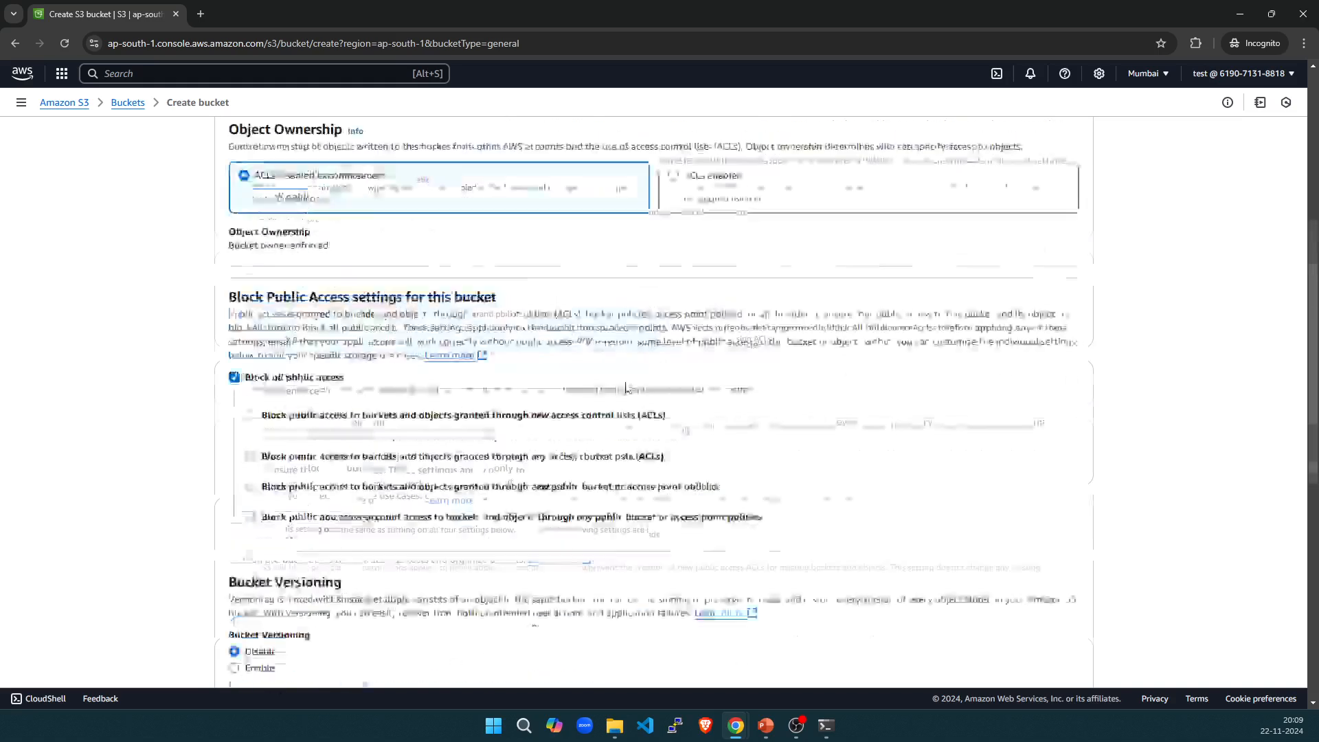
click(310, 372)
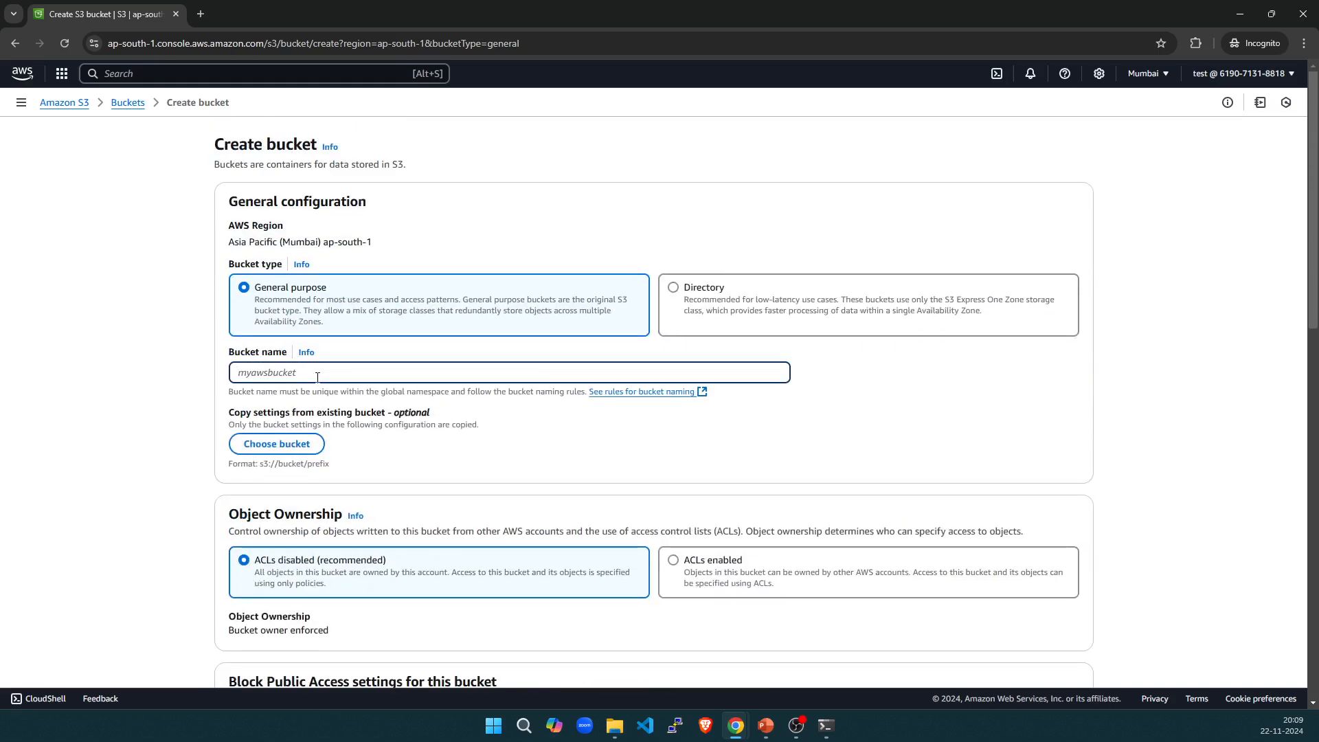
text(anil1234323434)
scroll(1036, 610, down, 14)
scroll(1190, 609, down, 2)
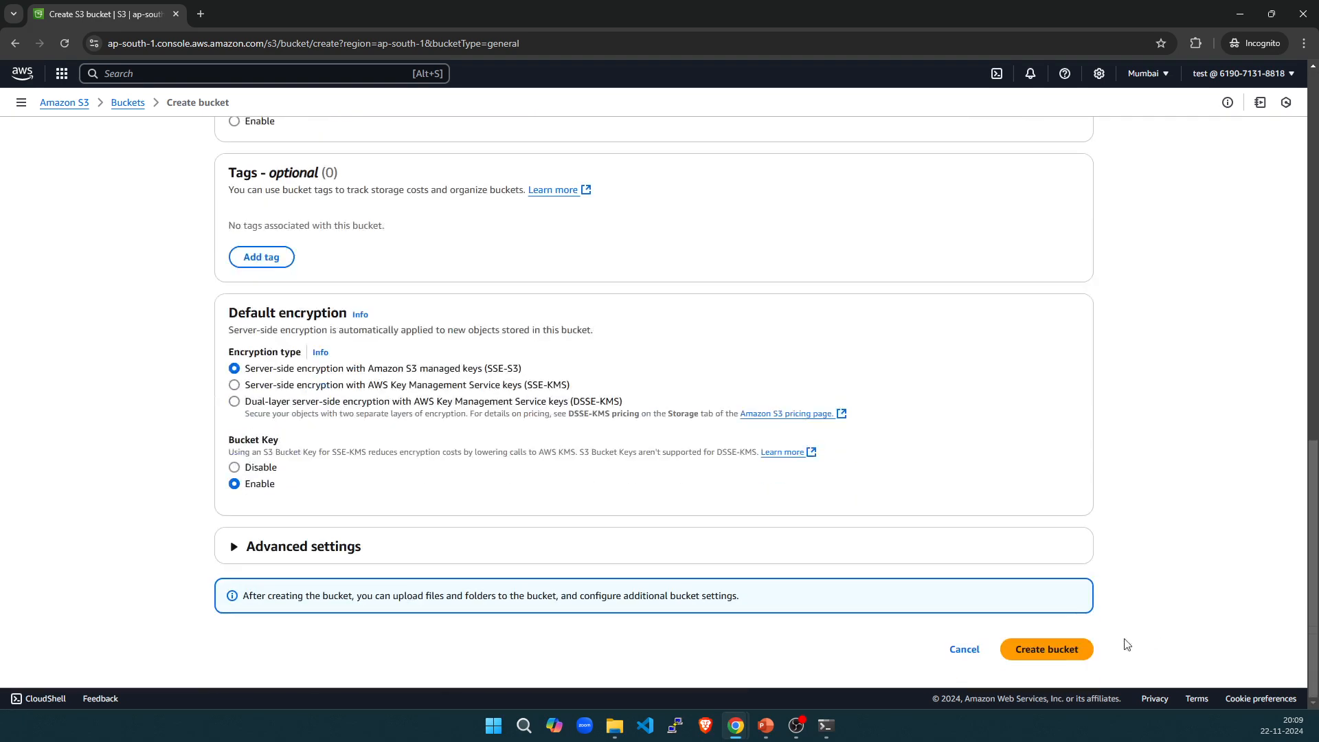
click(1040, 649)
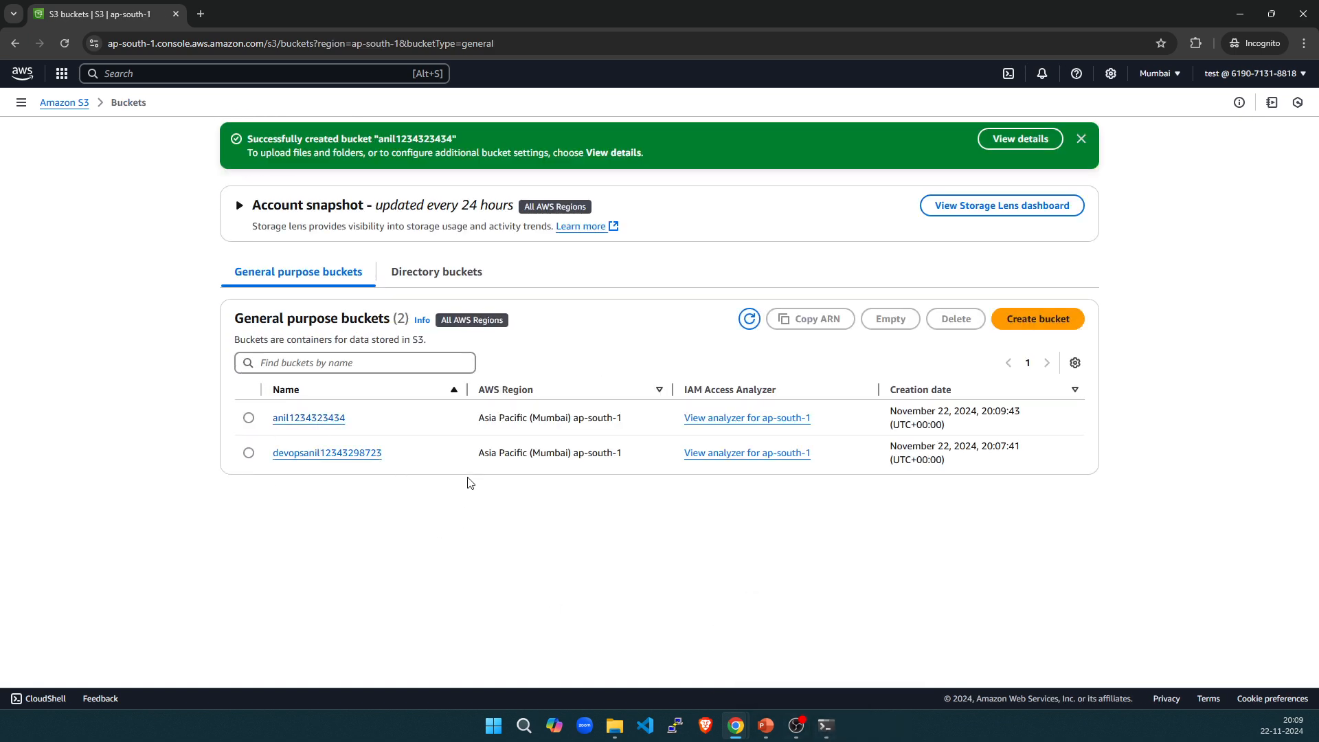
- Switch to Command Prompt and run aws s3 ls to check the bucket list against the console
click(826, 726)
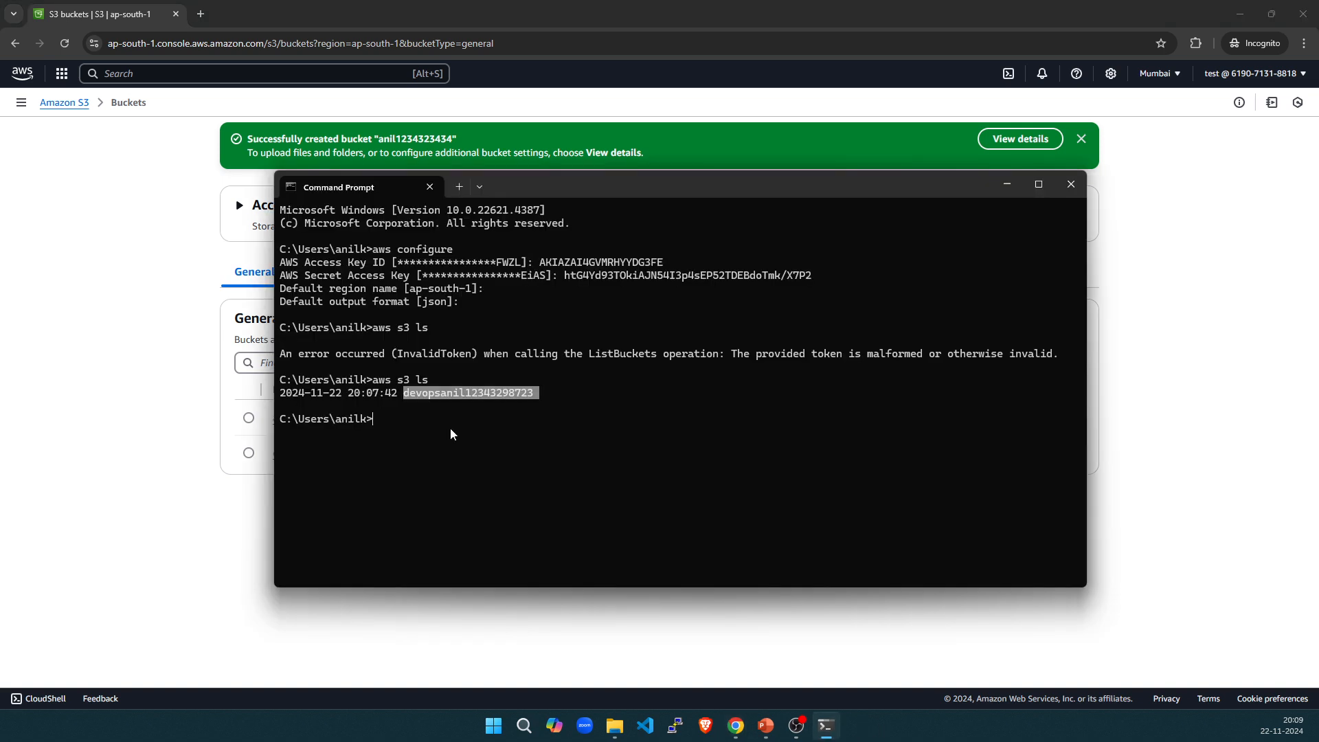
click(413, 446)
text(aws s3 ls)
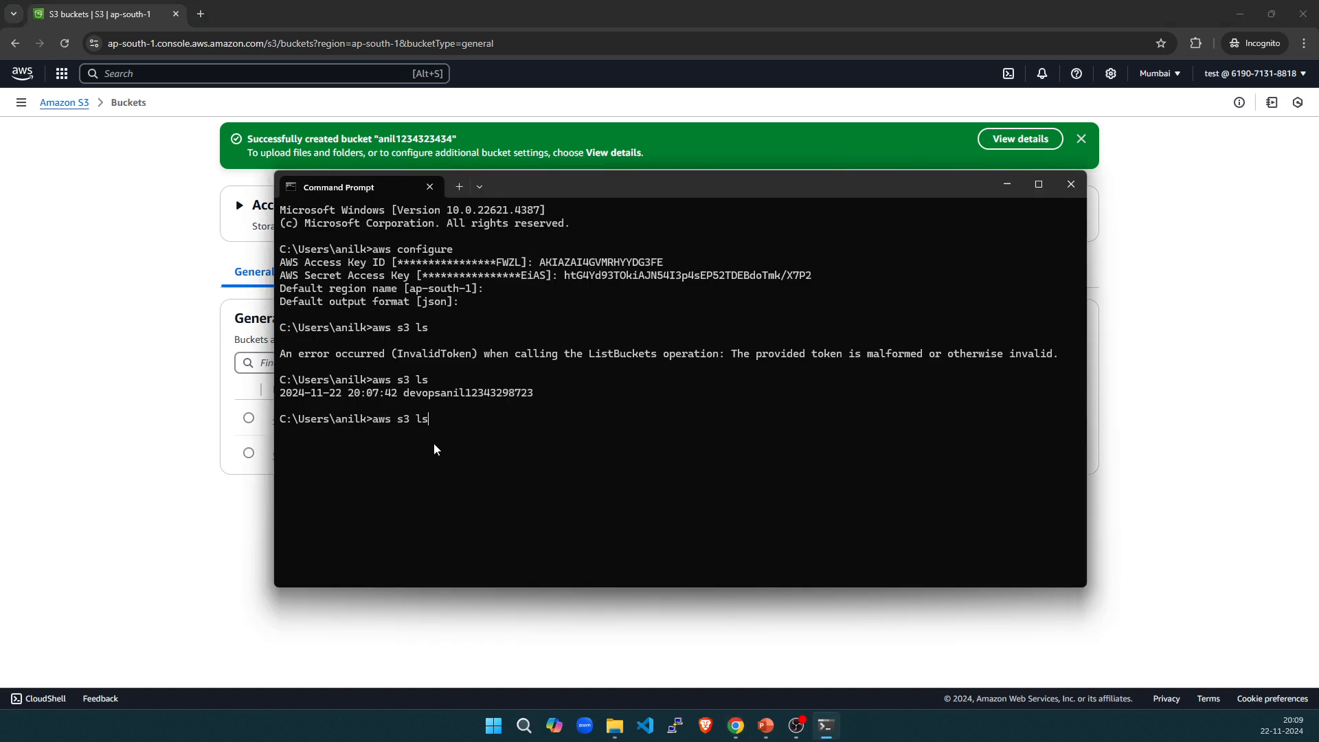
key(Return)
- Maximize the Command Prompt window and request the S3 command help with aws s3 --help
click(1039, 184)
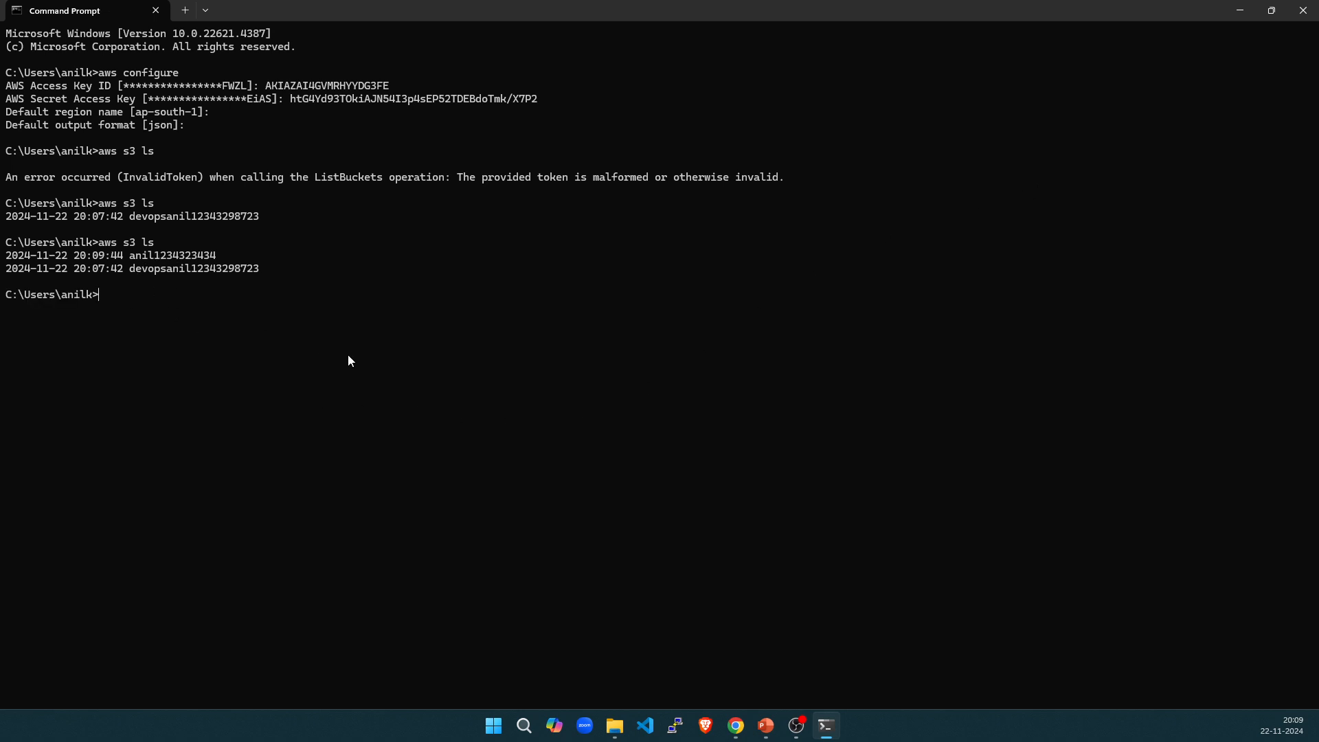
text(aws s3 --help)
key(Return)
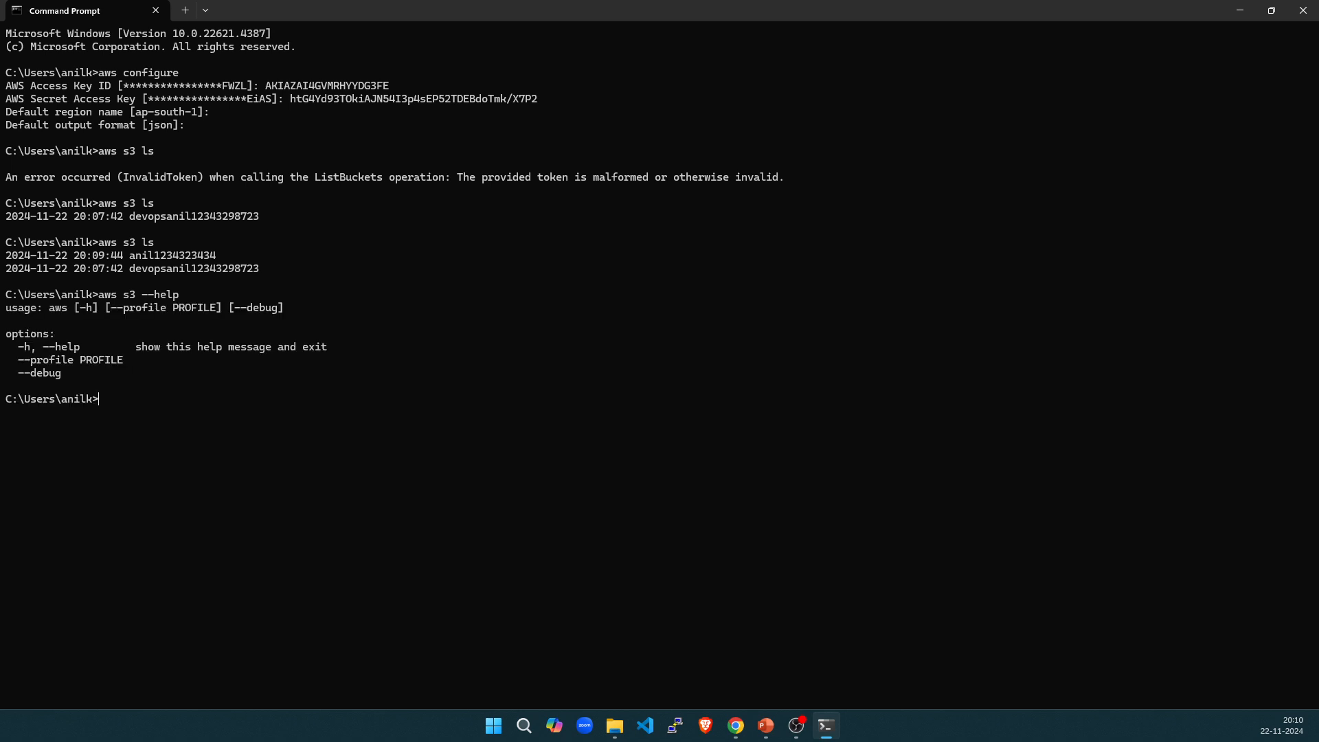
- Rerun the S3 help request using the short option, aws s3 -h
key(Up)
key(BackSpace)
key(BackSpace)
key(BackSpace)
key(BackSpace)
key(BackSpace)
text(h)
key(Return)
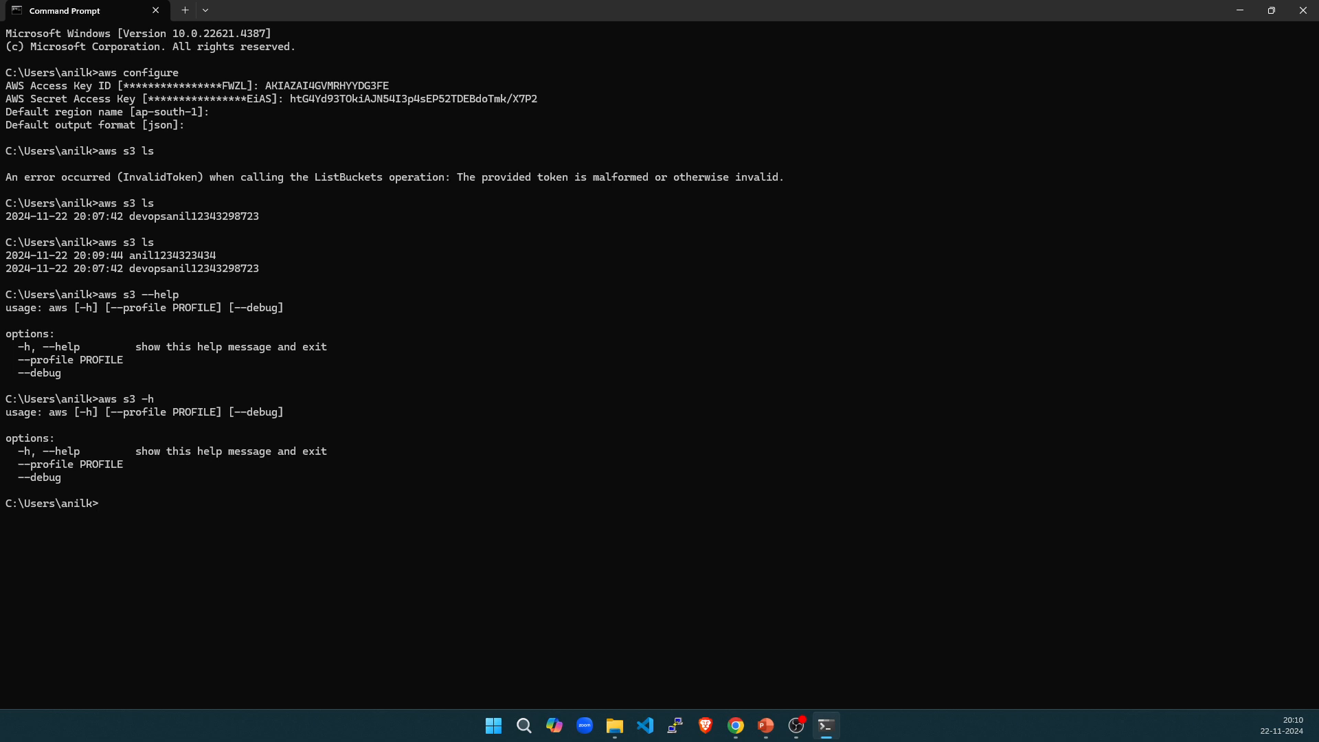
- Request help for creating a bucket by running aws s3 createBucket -h
key(Up)
key(BackSpace)
key(BackSpace)
text(create Bucket -)
text(h)
key(Return)
- Move the help option ahead of the service name and run aws -h s3 createBucket
key(Up)
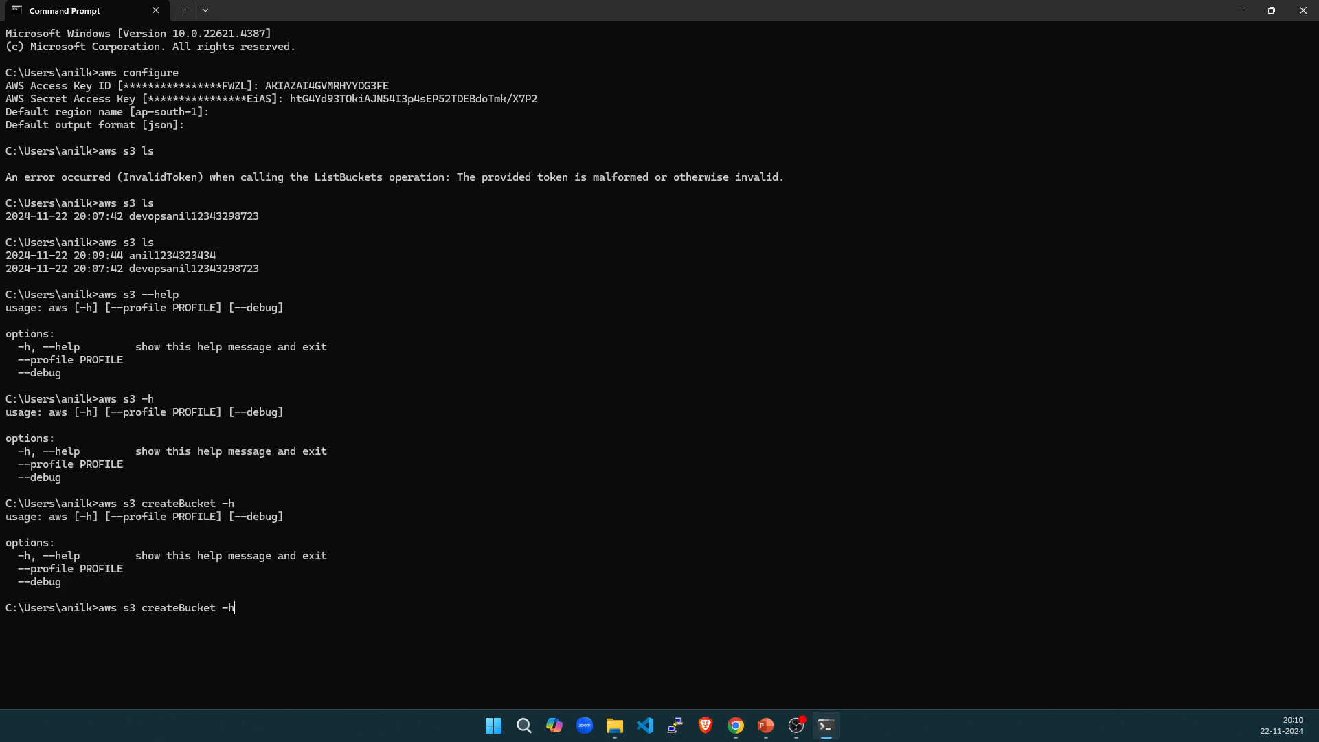
key(BackSpace)
key(BackSpace)
text(-h)
key(Return)
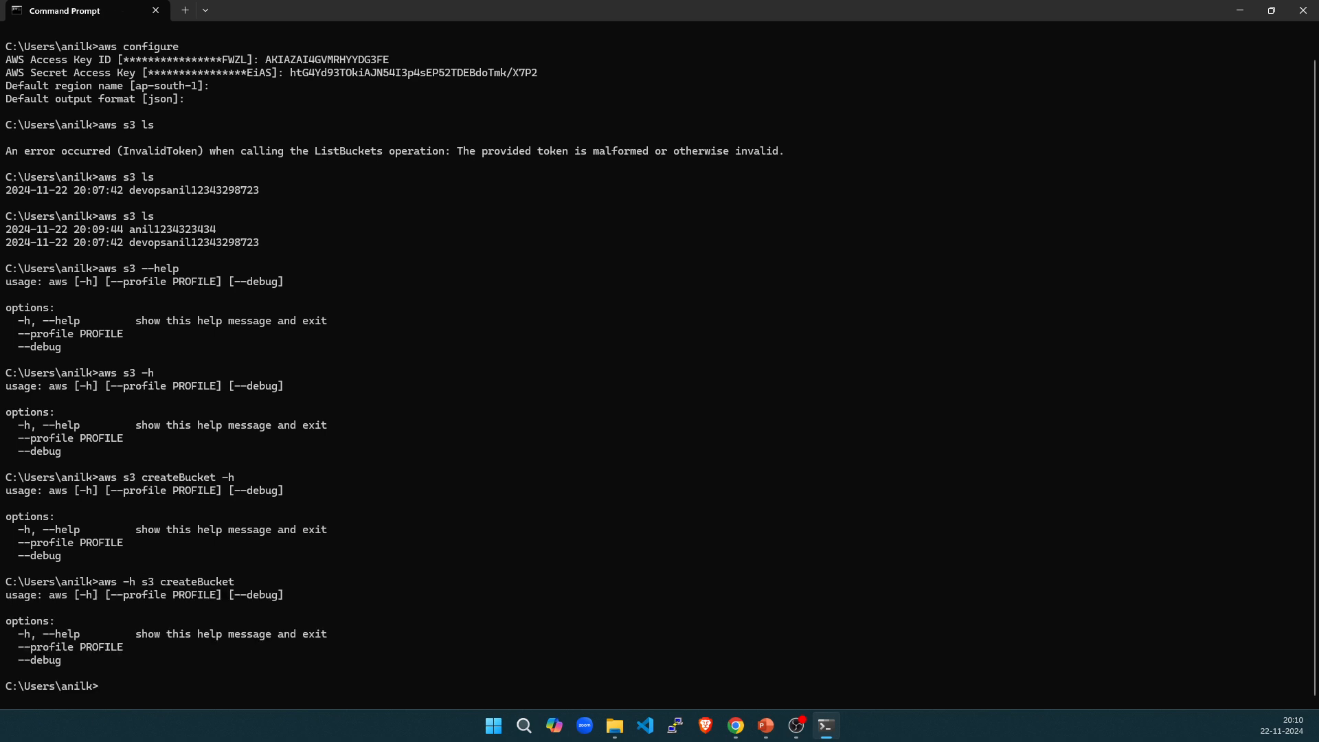
key(Up)
key(BackSpace)
key(BackSpace)
text(as)
key(BackSpace)
text(nil34534534534543)
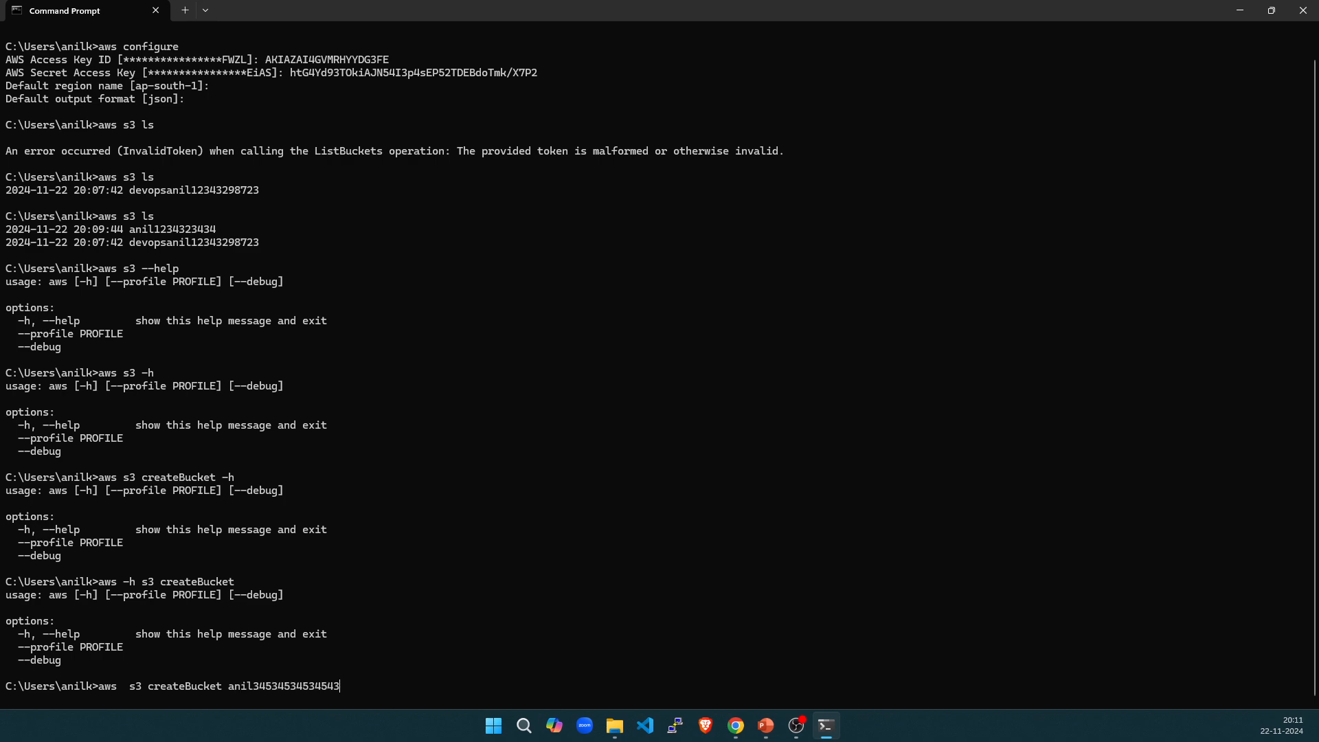
key(Return)
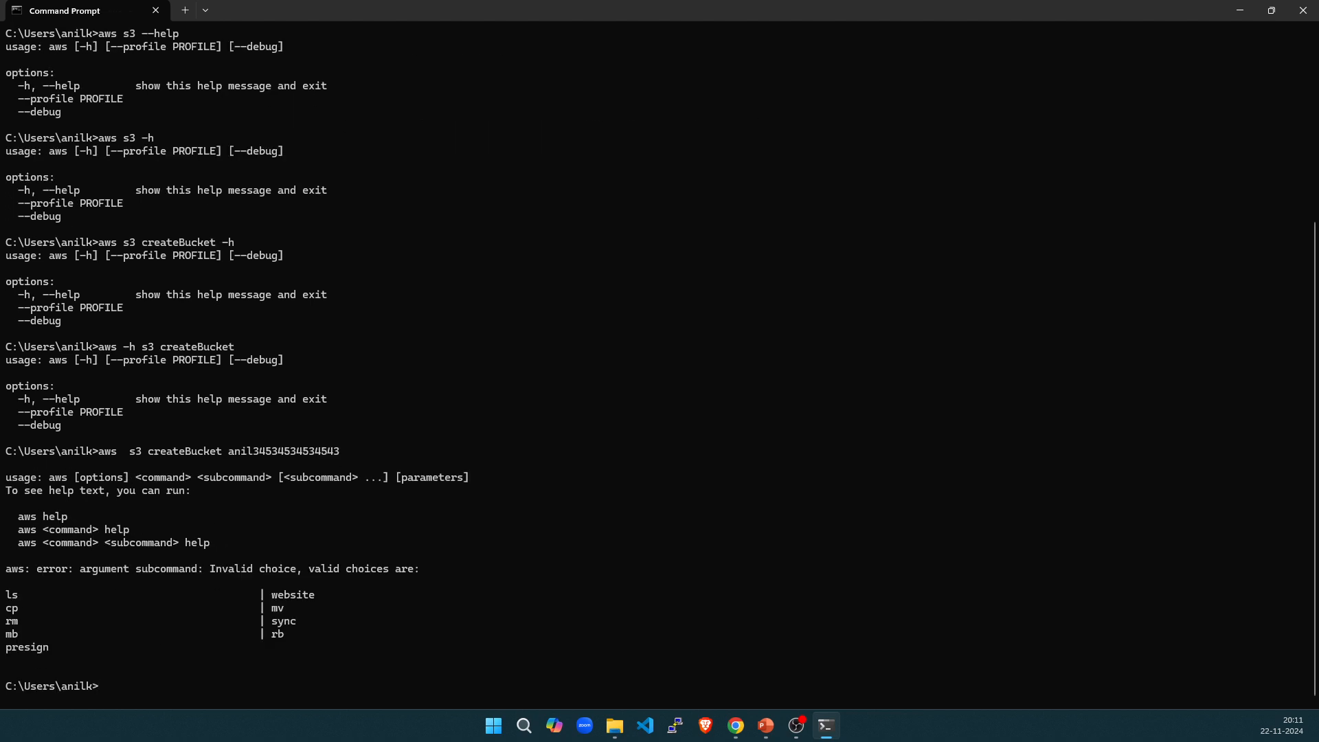
- Replace the bucket name in the previous command with help and run aws s3 createBucket help
key(Up)
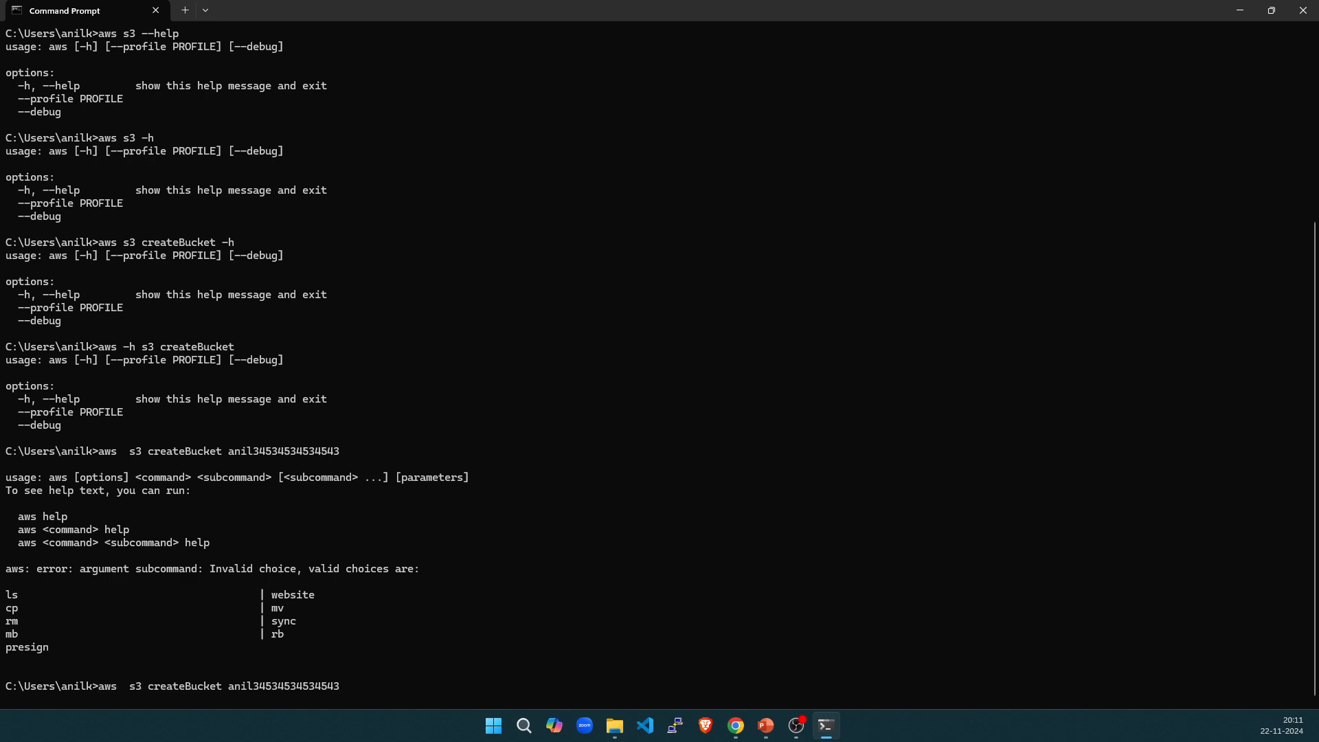
key(BackSpace)
key(BackSpace)
key(BackSpace)
key(BackSpace)
key(BackSpace)
key(BackSpace)
key(BackSpace)
key(BackSpace)
key(BackSpace)
key(BackSpace)
key(BackSpace)
key(BackSpace)
key(BackSpace)
key(BackSpace)
key(BackSpace)
key(BackSpace)
key(BackSpace)
key(BackSpace)
text(help)
key(Return)
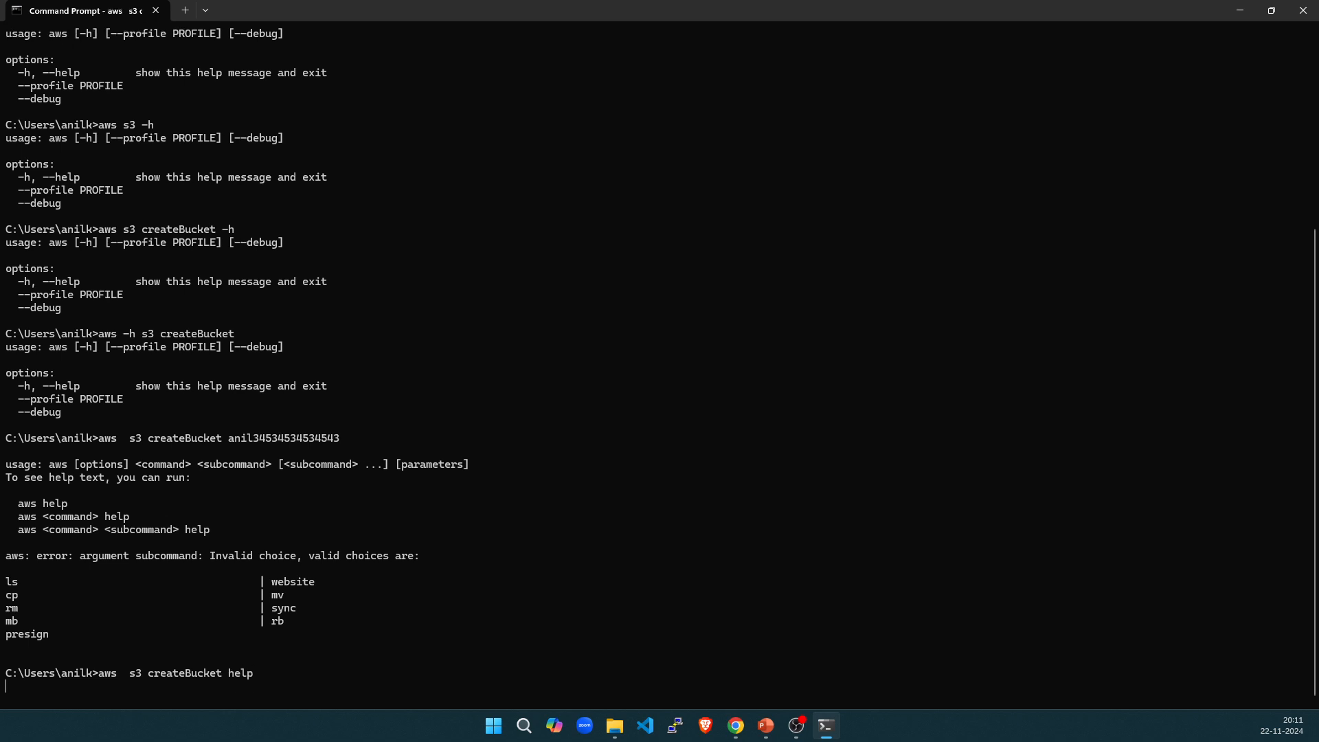
- Remove createBucket from the previous command and run aws s3 help
key(Up)
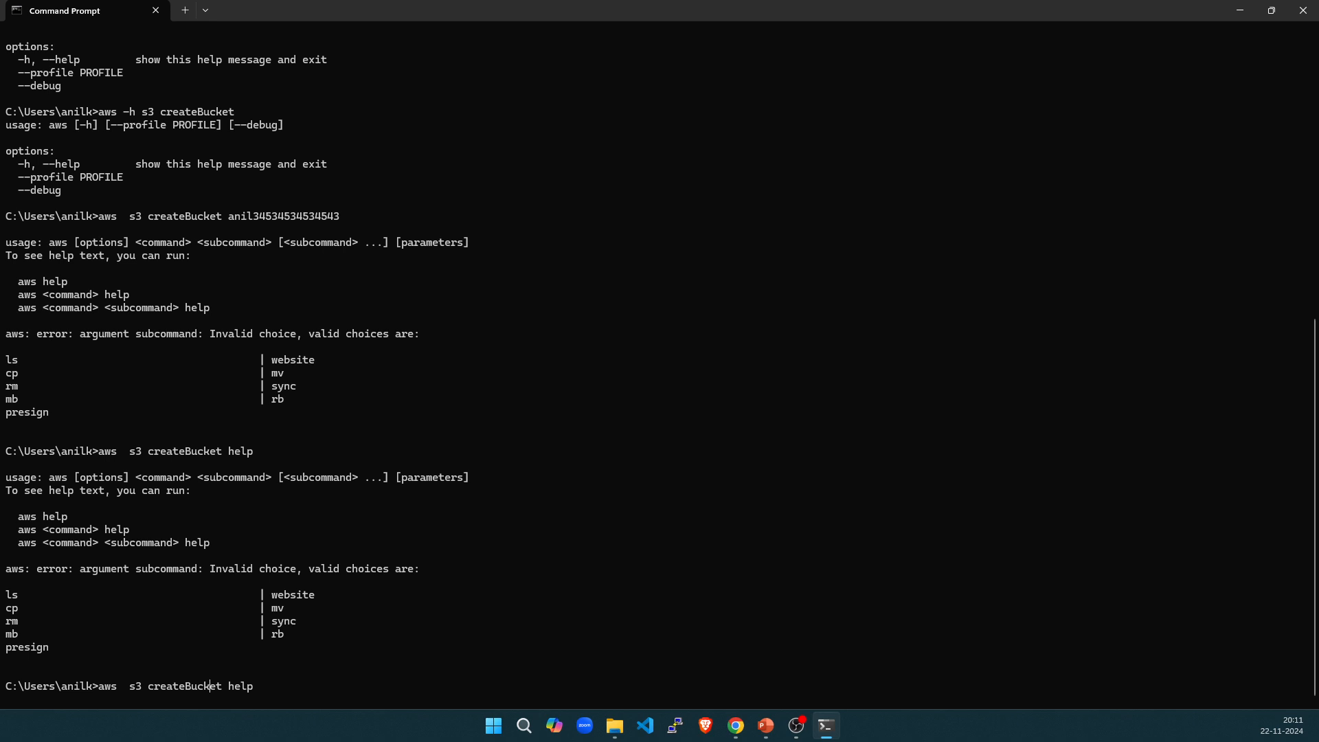
key(BackSpace)
key(BackSpace)
key(BackSpace)
key(BackSpace)
key(BackSpace)
key(BackSpace)
key(BackSpace)
key(BackSpace)
key(BackSpace)
key(BackSpace)
key(BackSpace)
key(BackSpace)
key(Return)
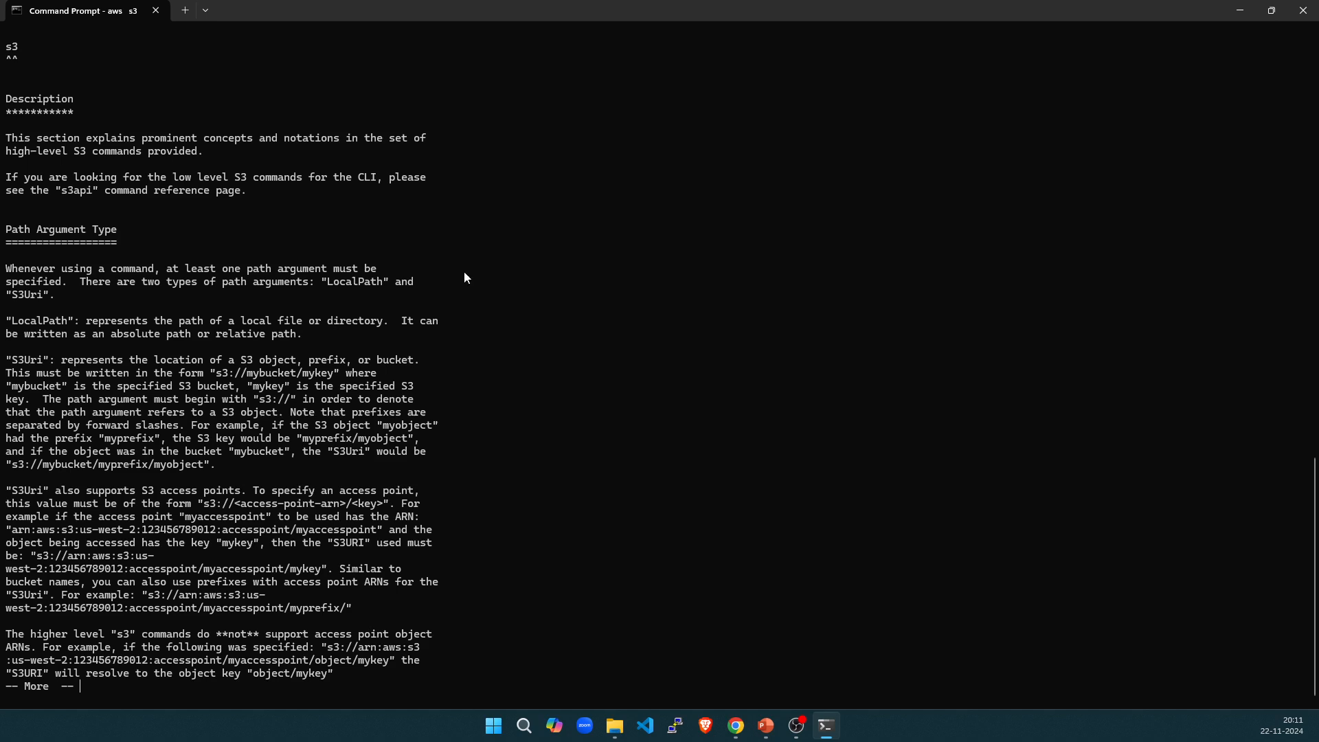
- Page through the entire aws s3 help text, including path arguments, filters and the list of available commands
scroll(225, 335, up, 4)
scroll(224, 334, down, 4)
key(Return)
key(Return)
key(Return)
key(Return)
key(Return)
key(Return)
key(Return)
key(Return)
key(Return)
key(Return)
key(Return)
key(Return)
key(Return)
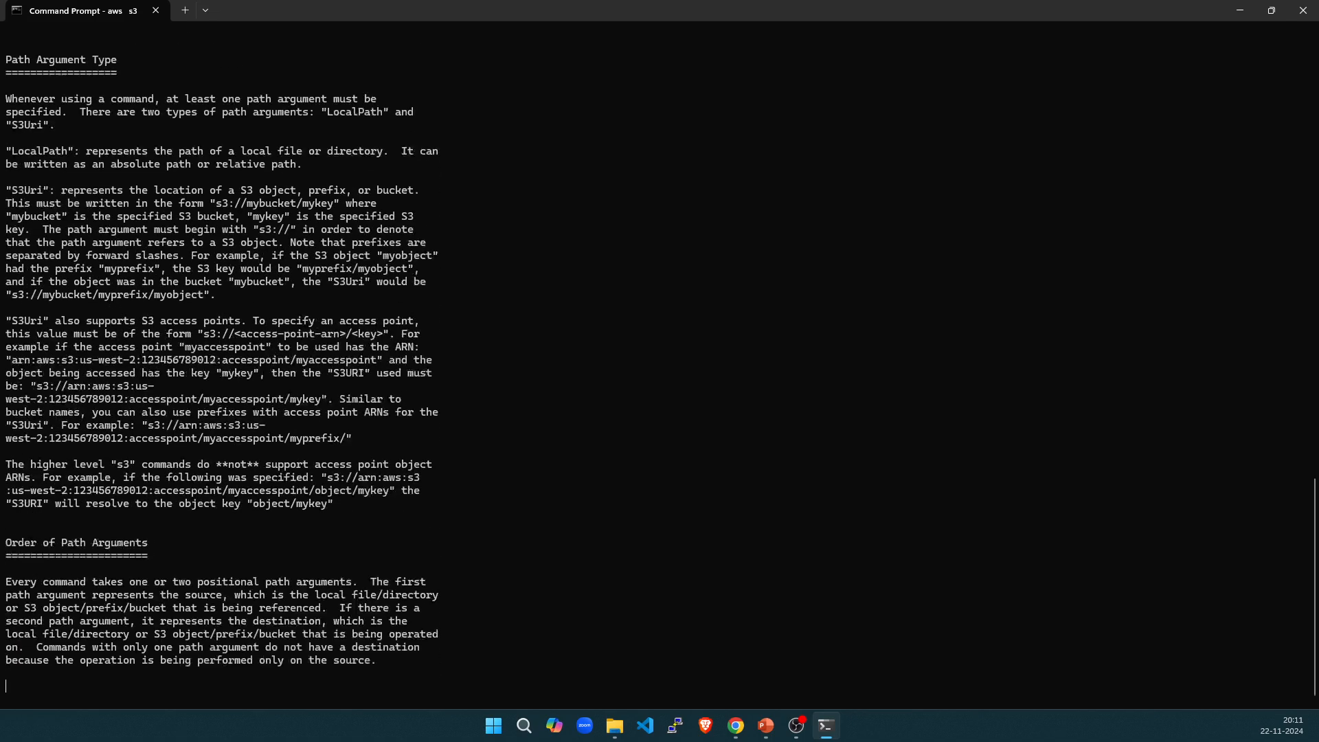
key(Return)
key(Return)
key(Return)
key(Return)
key(Return)
key(Return)
key(Return)
key(Return)
key(Return)
key(Return)
key(Return)
key(Return)
key(Return)
key(Return)
key(Return)
key(Return)
key(Return)
key(Return)
key(Return)
key(Return)
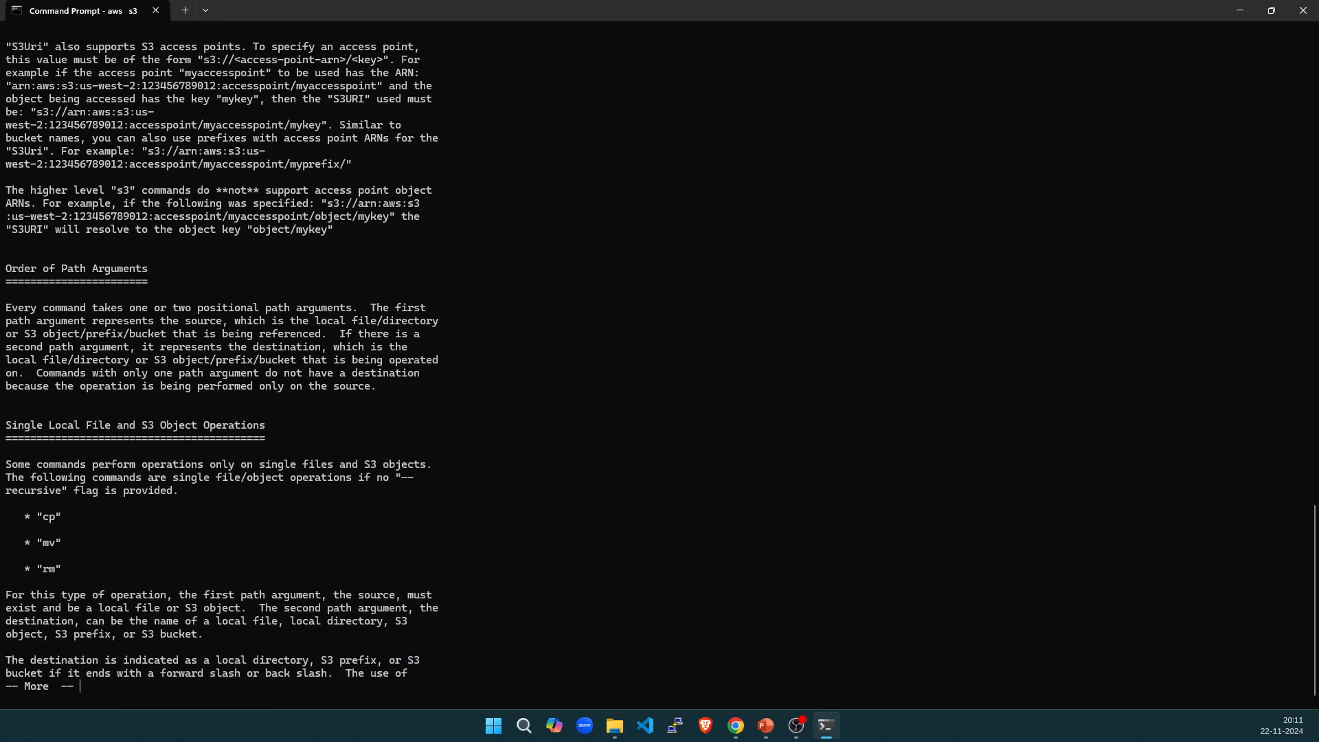
key(Return)
key(Return)
key(Return)
key(Return)
key(Return)
key(Return)
key(Return)
key(Return)
key(Return)
key(Return)
key(Return)
key(Return)
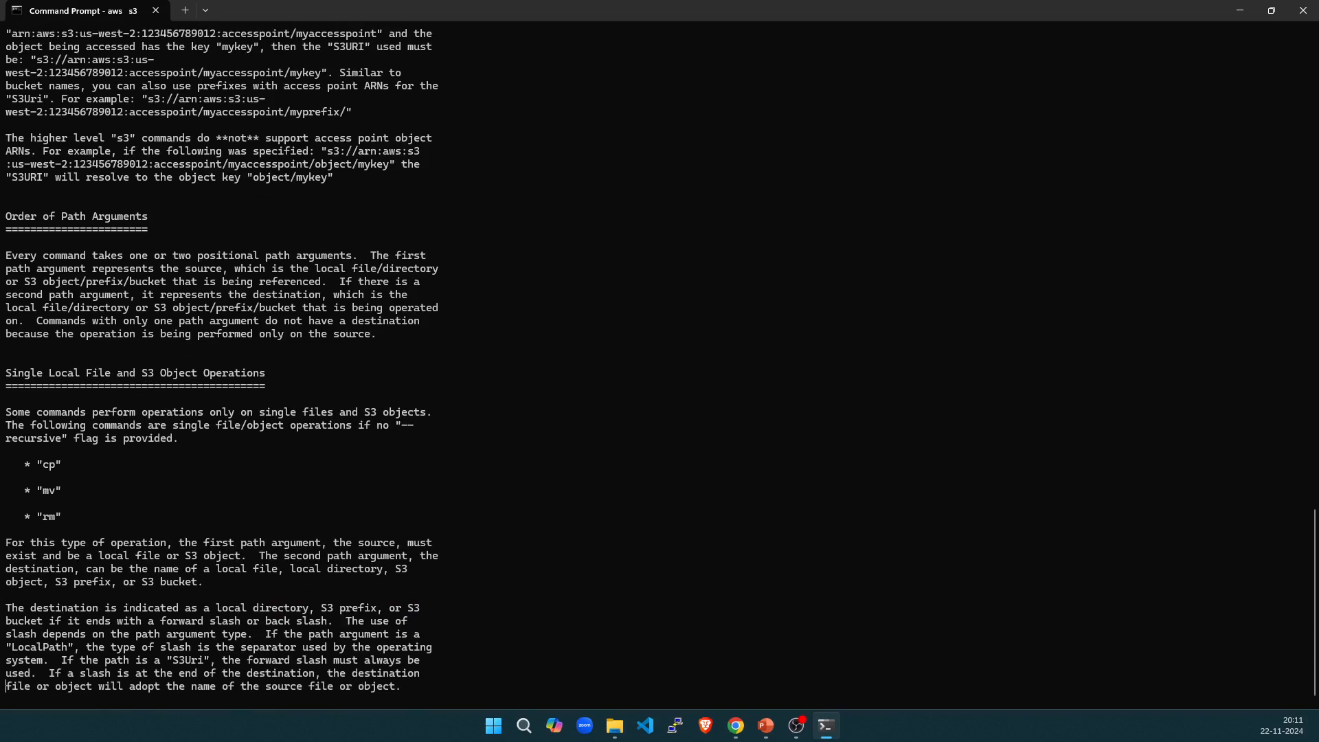
key(Return)
key(Return)
key(Return)
key(Return)
key(Return)
key(Return)
key(Return)
key(Return)
key(Return)
key(Return)
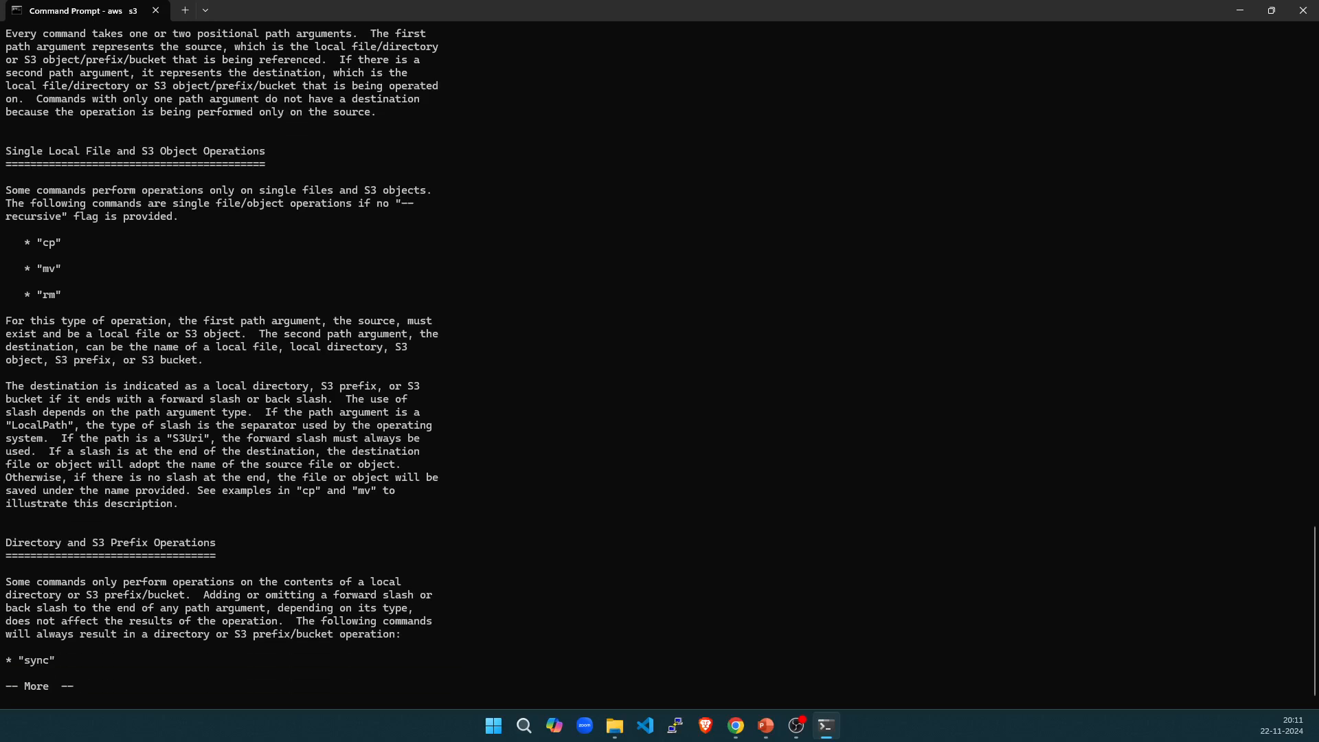
key(Return)
key(Return)
key(Return)
key(Return)
key(Return)
key(Return)
key(Return)
key(Return)
key(Return)
key(Return)
key(Return)
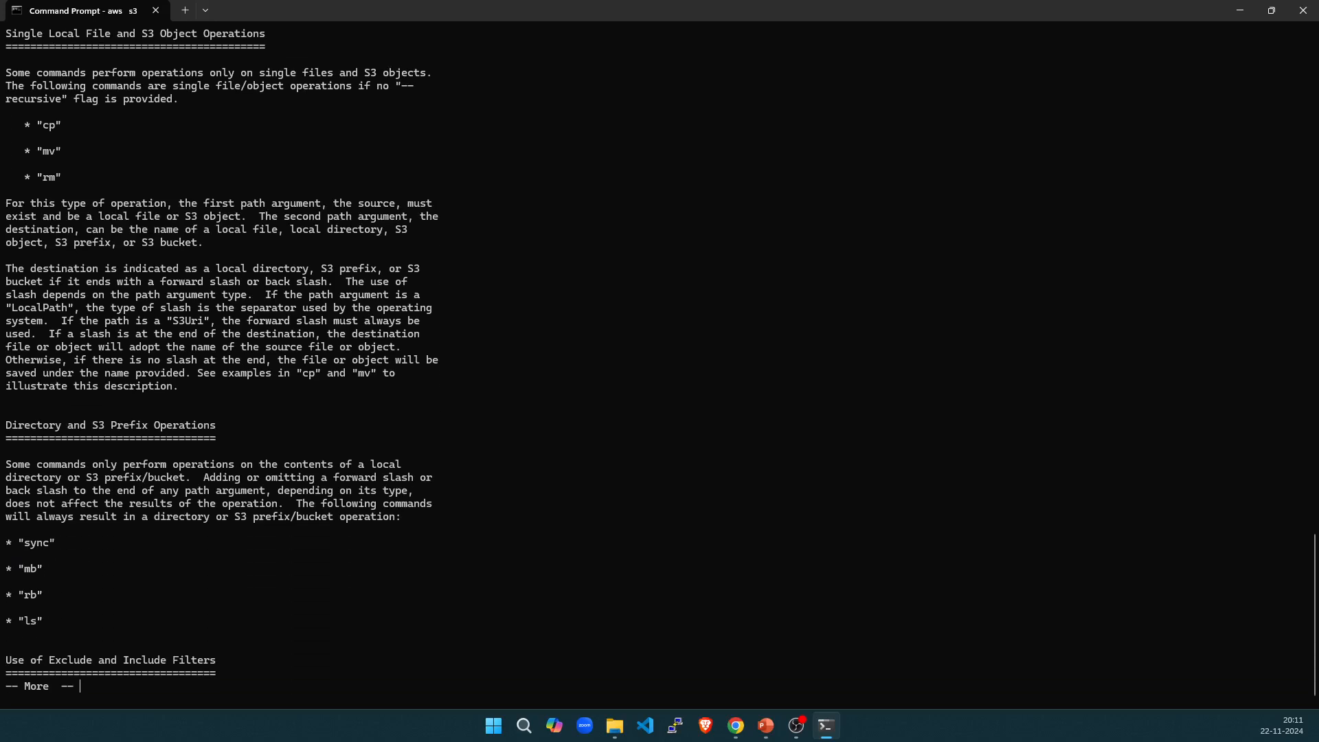
key(Return)
key(Return)
key(Return)
key(Return)
key(Return)
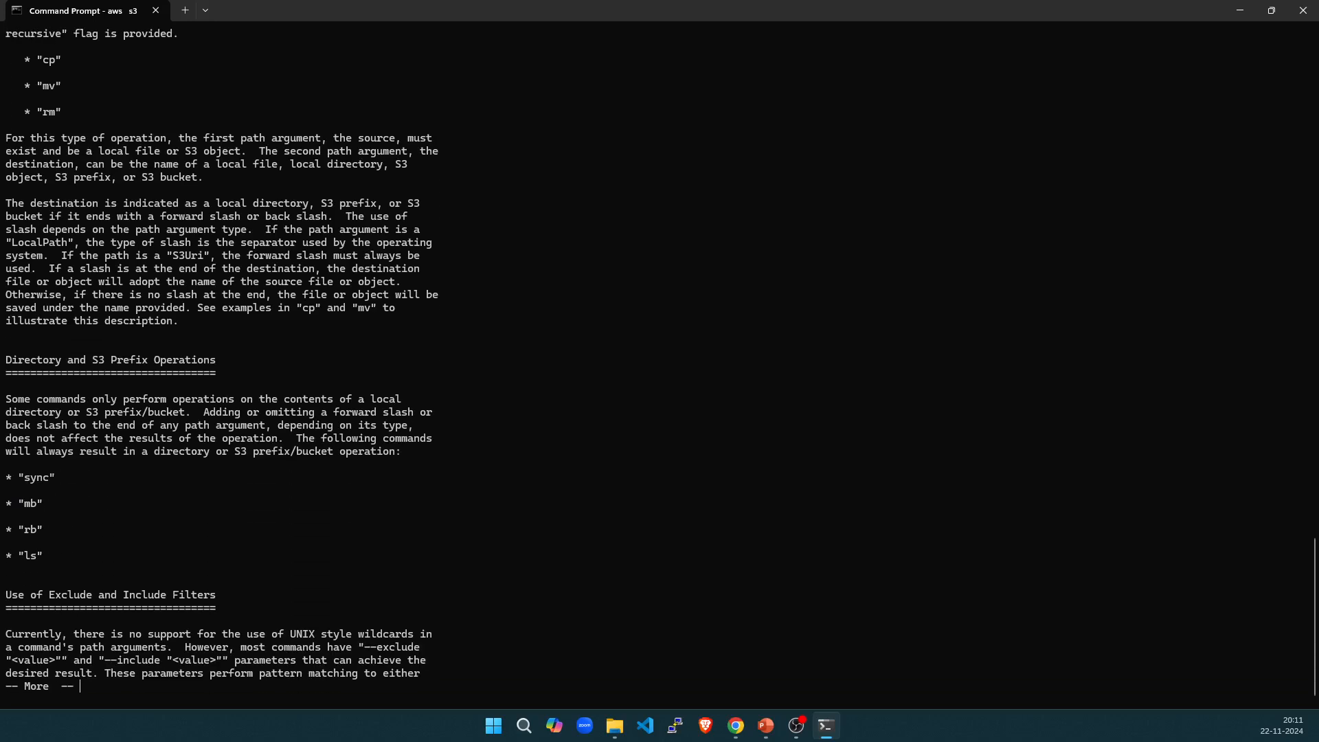
key(Return)
key(Return)
key(Return)
key(Return)
key(Return)
key(Return)
key(Return)
key(Return)
key(Return)
key(Return)
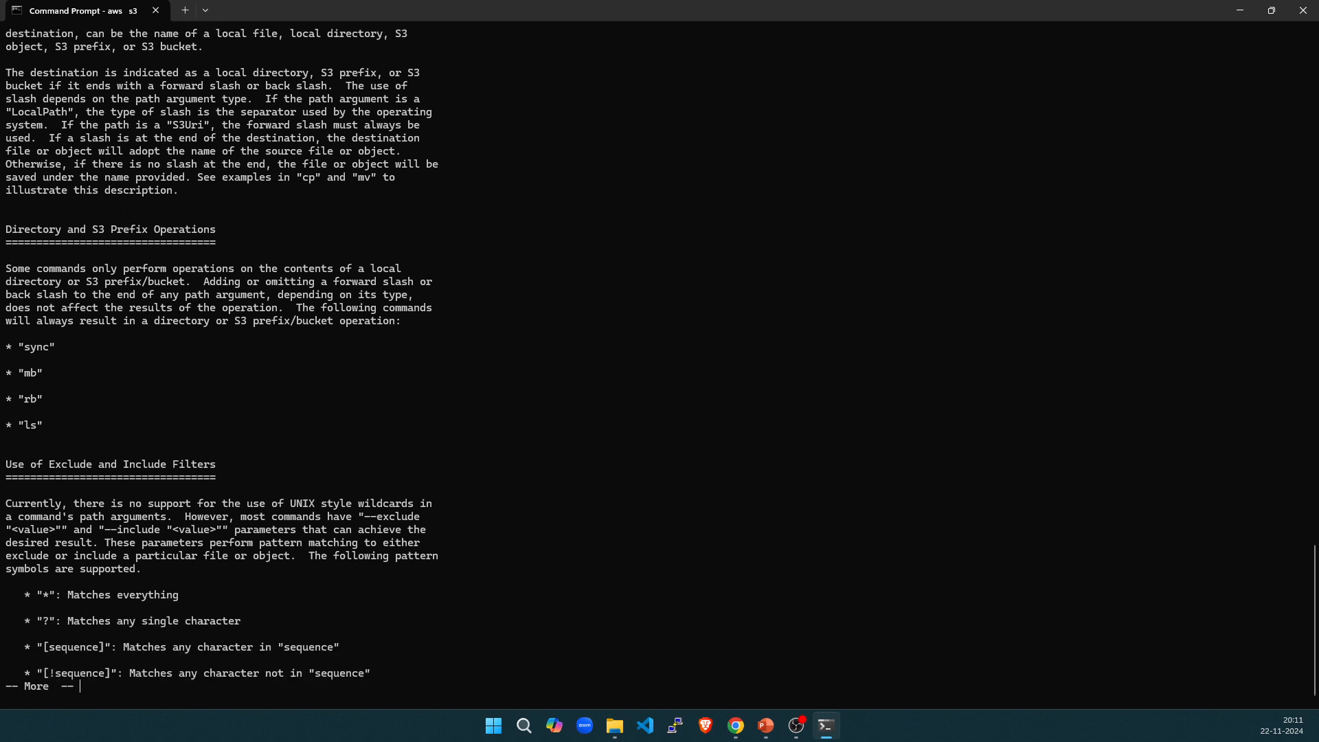
key(Return)
key(Return)
key(Return)
key(Return)
key(Return)
key(Return)
key(Return)
key(Return)
key(Return)
key(Return)
key(Return)
key(Return)
key(Return)
key(Return)
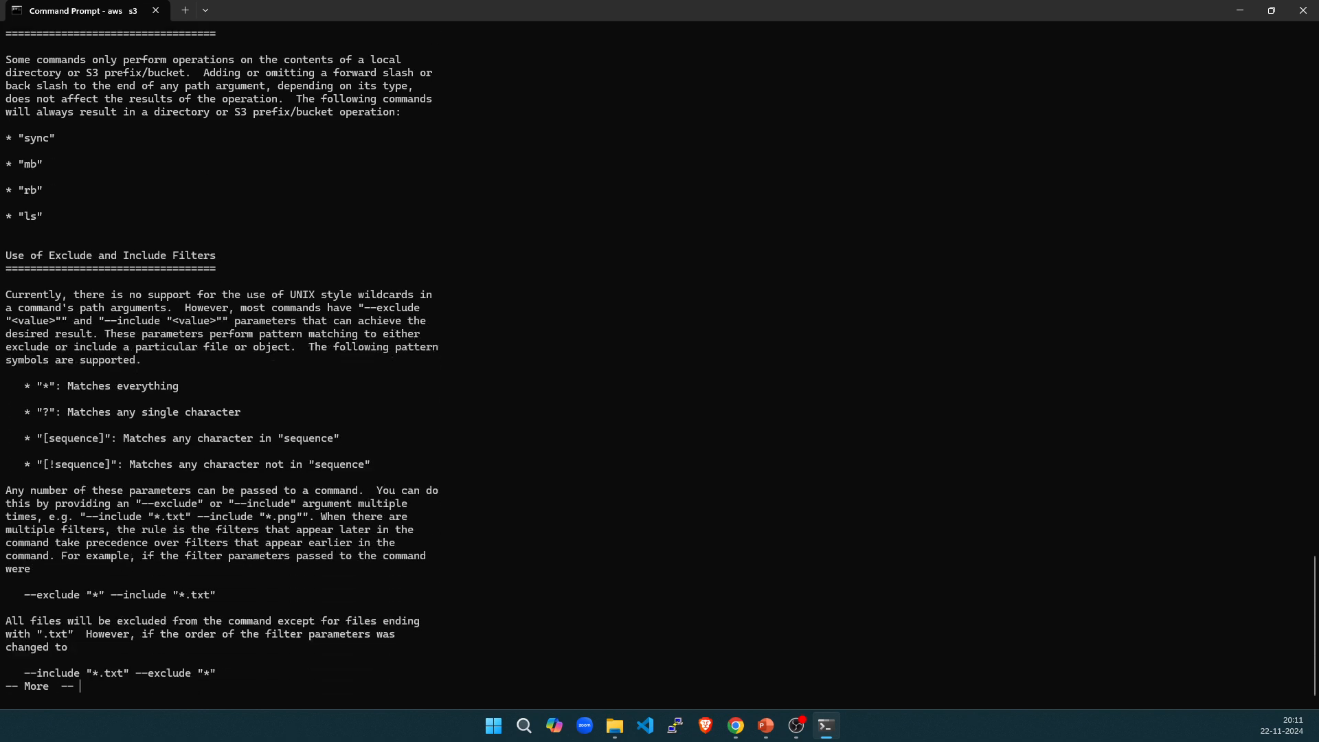
key(Return)
key(Return)
key(Return)
key(Return)
key(Return)
key(Return)
key(Return)
key(Return)
key(Return)
key(Return)
key(Return)
key(Return)
key(Return)
key(Return)
key(Return)
key(Return)
key(Return)
key(Return)
key(Return)
key(Return)
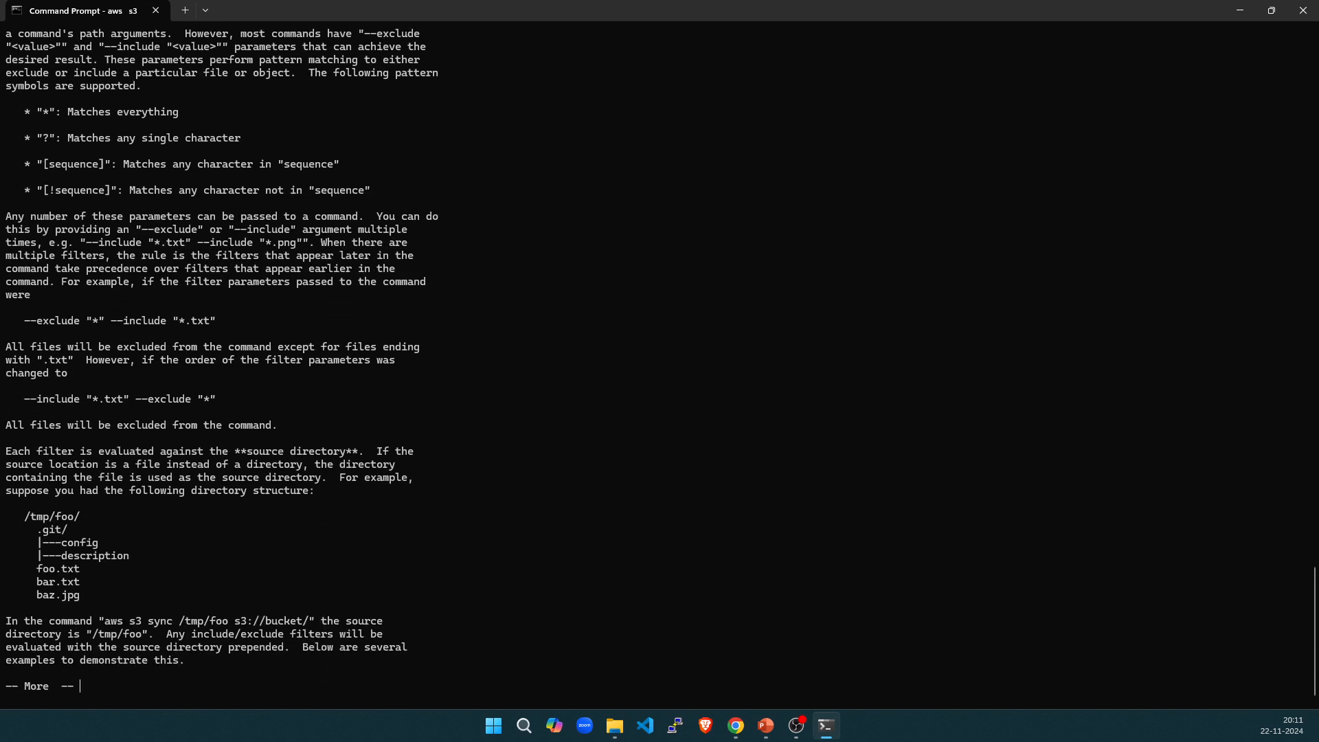
key(Return)
key(Return)
key(Return)
key(Return)
key(Return)
key(Return)
key(Return)
key(Return)
key(Return)
key(Return)
key(Return)
key(Return)
key(Return)
key(Return)
key(Return)
key(Return)
key(Return)
key(Return)
key(Return)
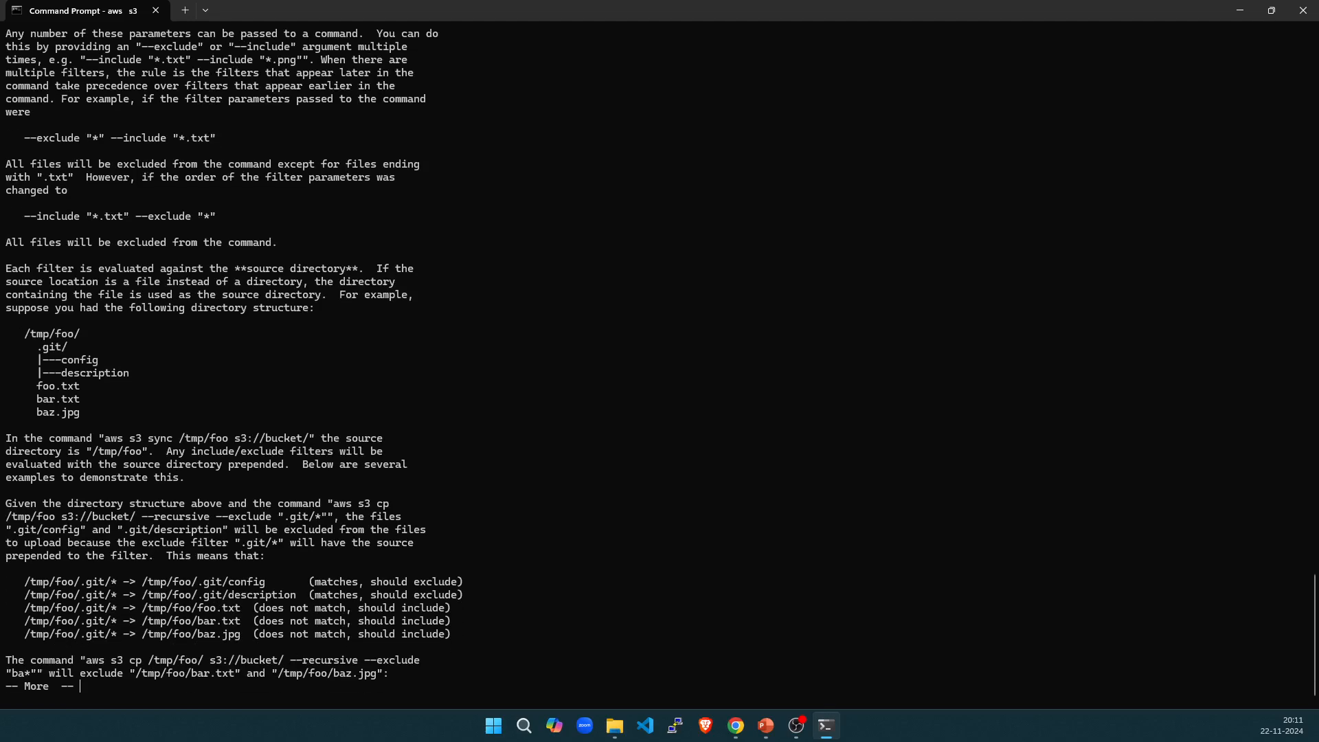
key(Return)
key(Return)
key(Return)
key(Return)
key(Return)
key(Return)
key(Return)
key(Return)
key(Return)
key(Return)
key(Return)
key(Return)
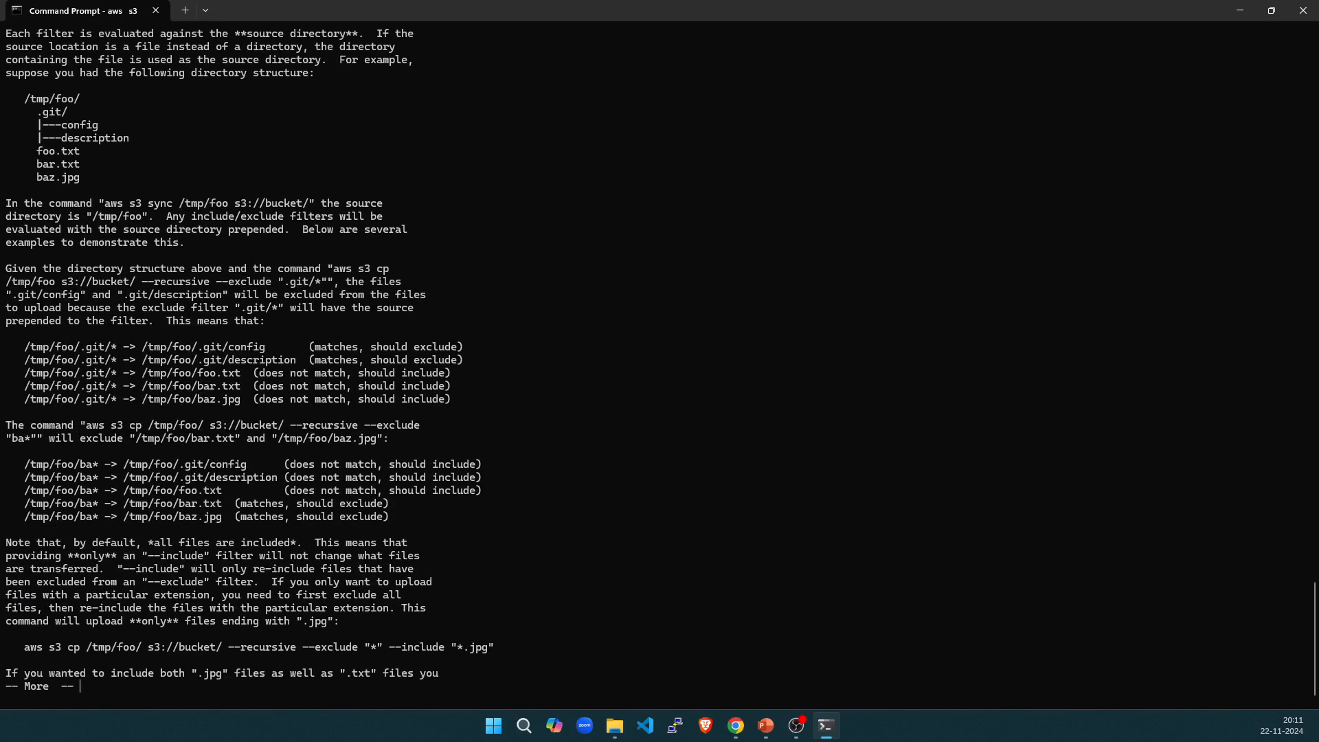
key(Return)
key(Return)
key(Return)
key(Return)
key(Return)
key(Return)
key(Return)
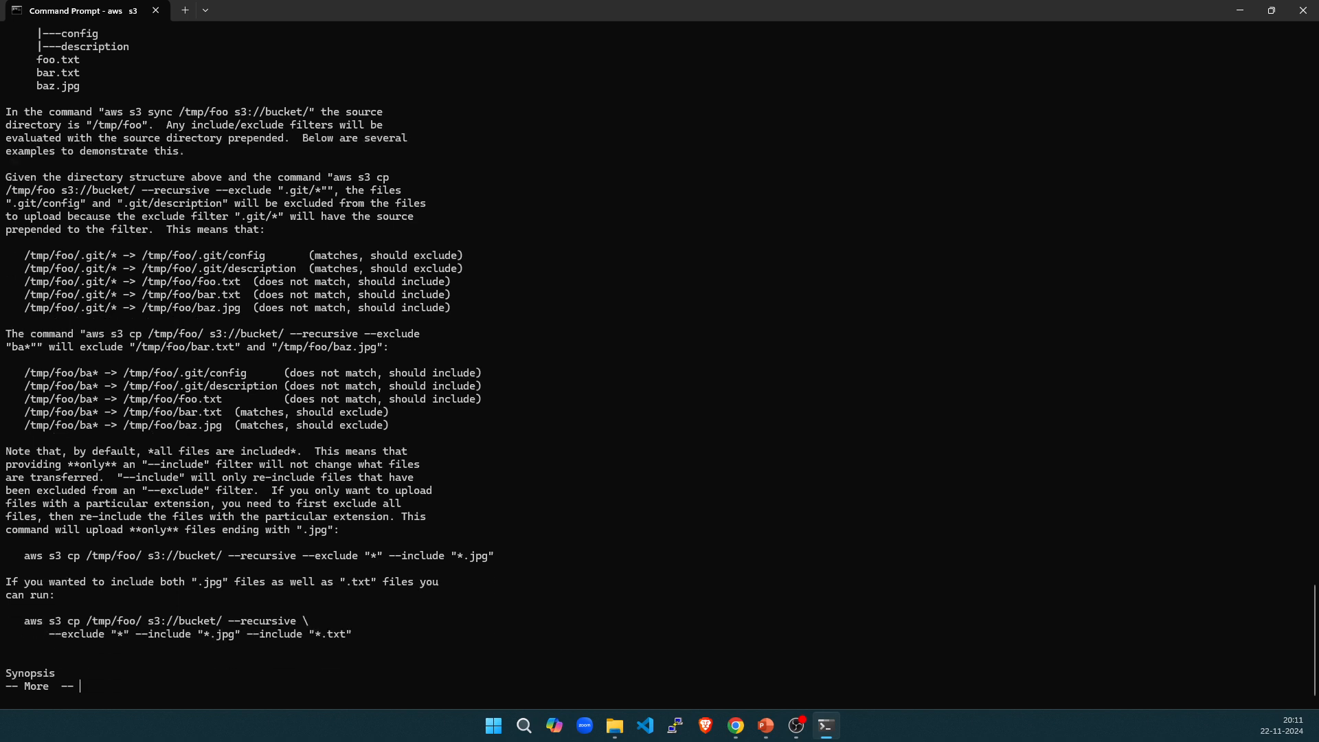
key(Return)
key(Return)
key(Return)
key(Return)
key(Return)
key(Return)
key(Return)
key(Return)
key(Return)
key(Return)
key(Return)
key(Return)
key(Return)
key(Return)
key(Return)
key(Return)
key(Return)
key(Return)
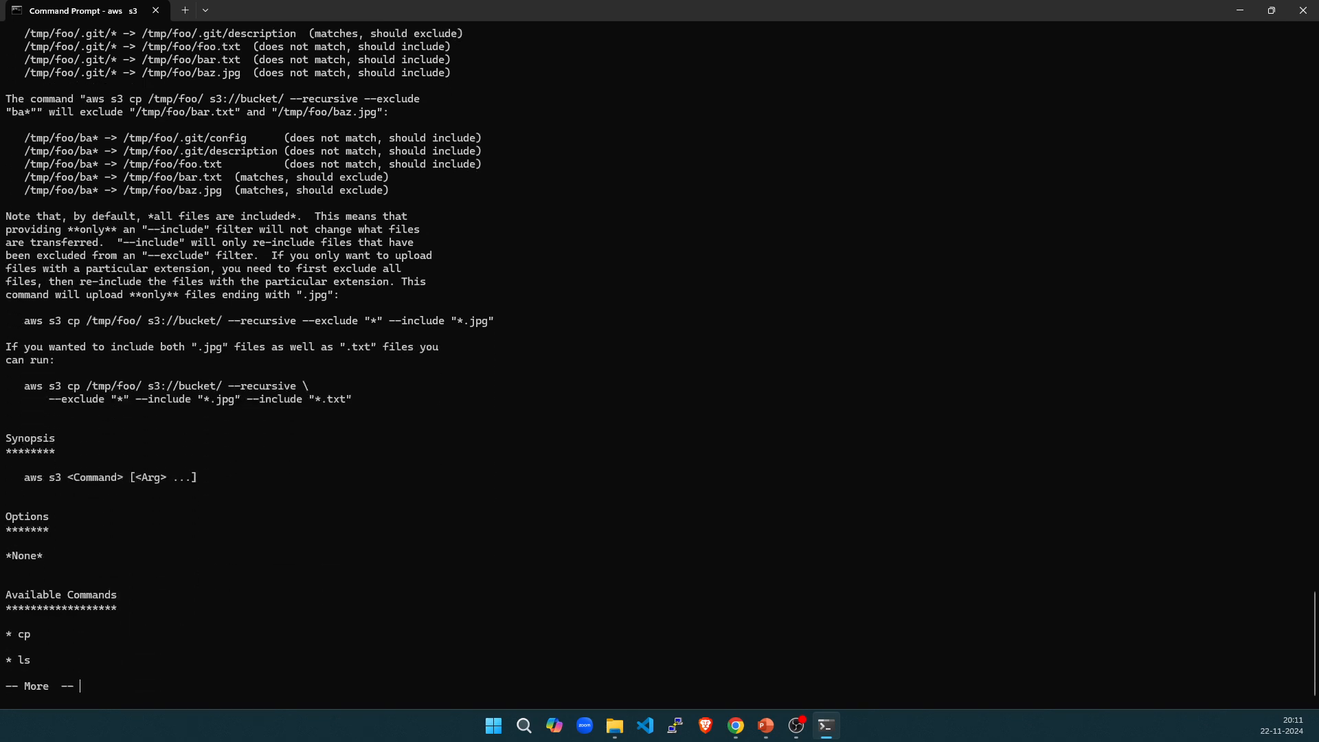
key(Return)
key(Return)
key(Return)
key(Return)
key(Return)
key(Return)
key(Return)
key(Return)
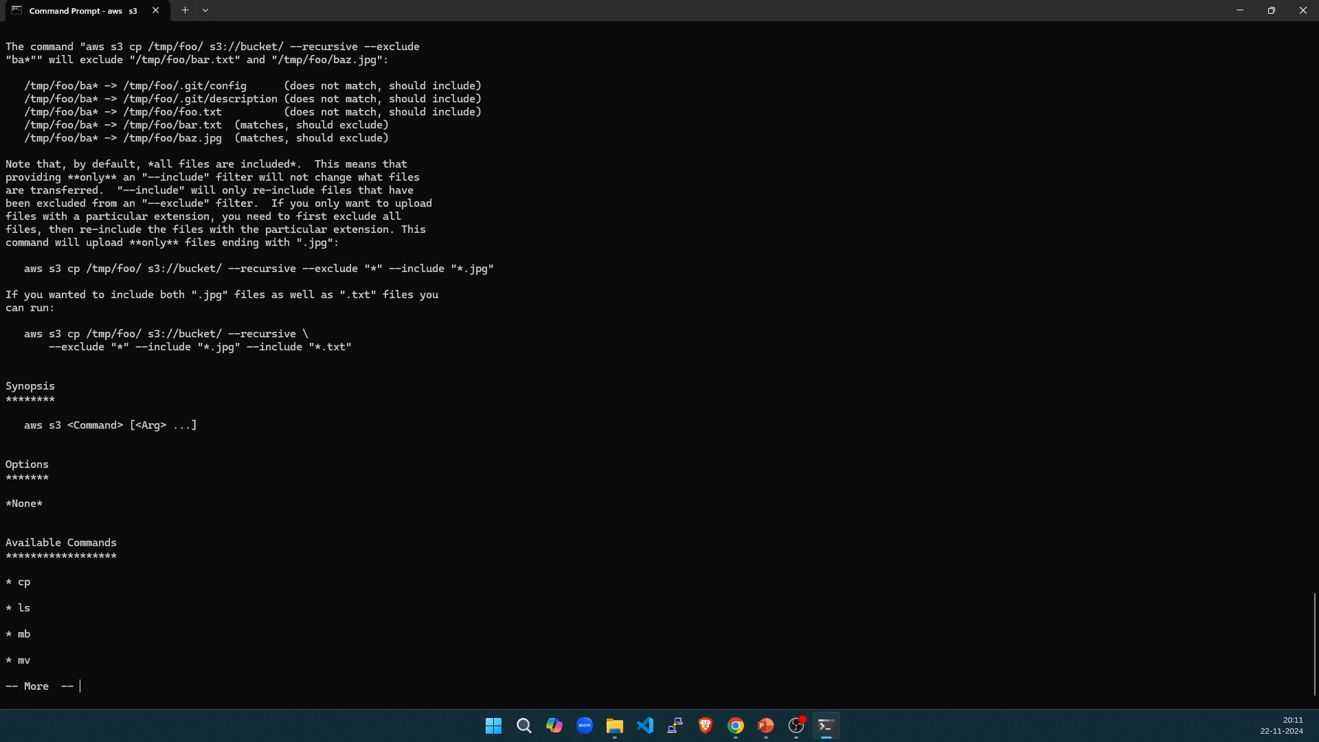
key(Return)
key(Return)
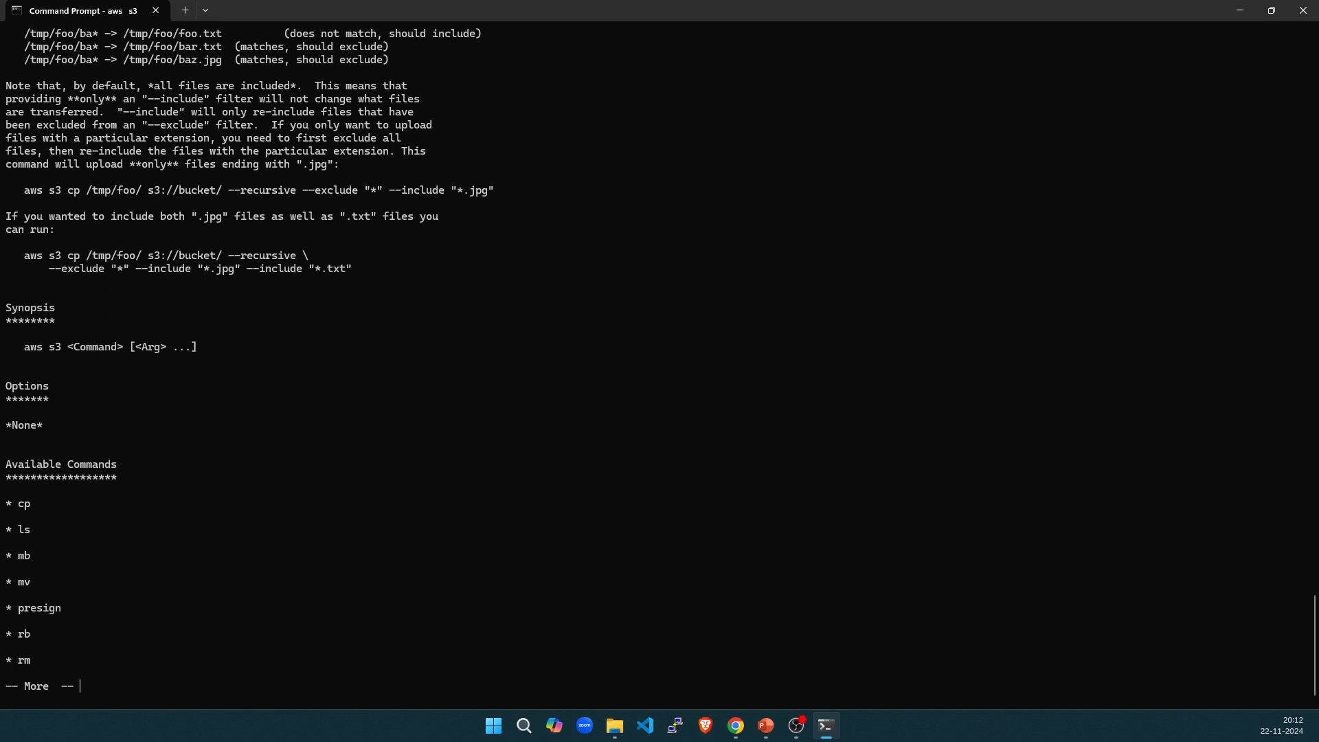
key(Return)
key(Return)
key(Return)
key(Return)
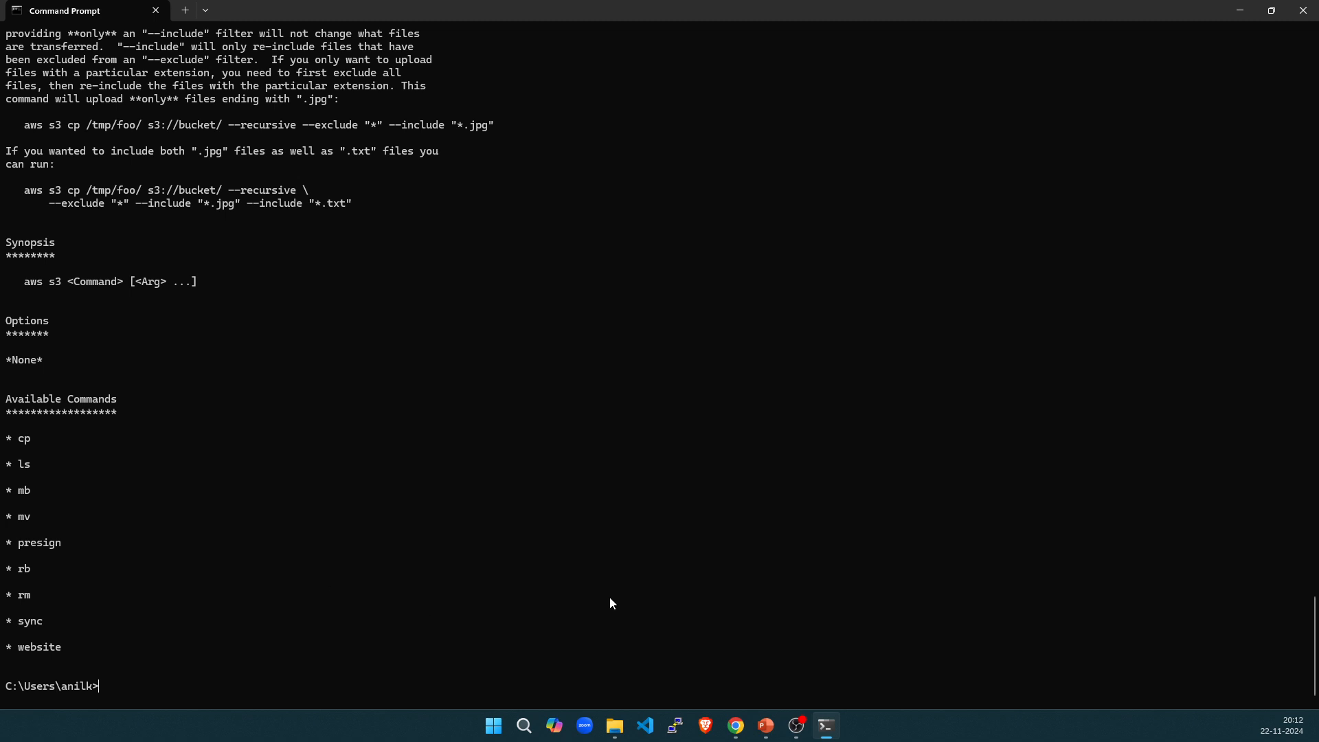
- Switch to Chrome and search Google in a new tab for "create bucket using aws cli"
mouse_move(737, 730)
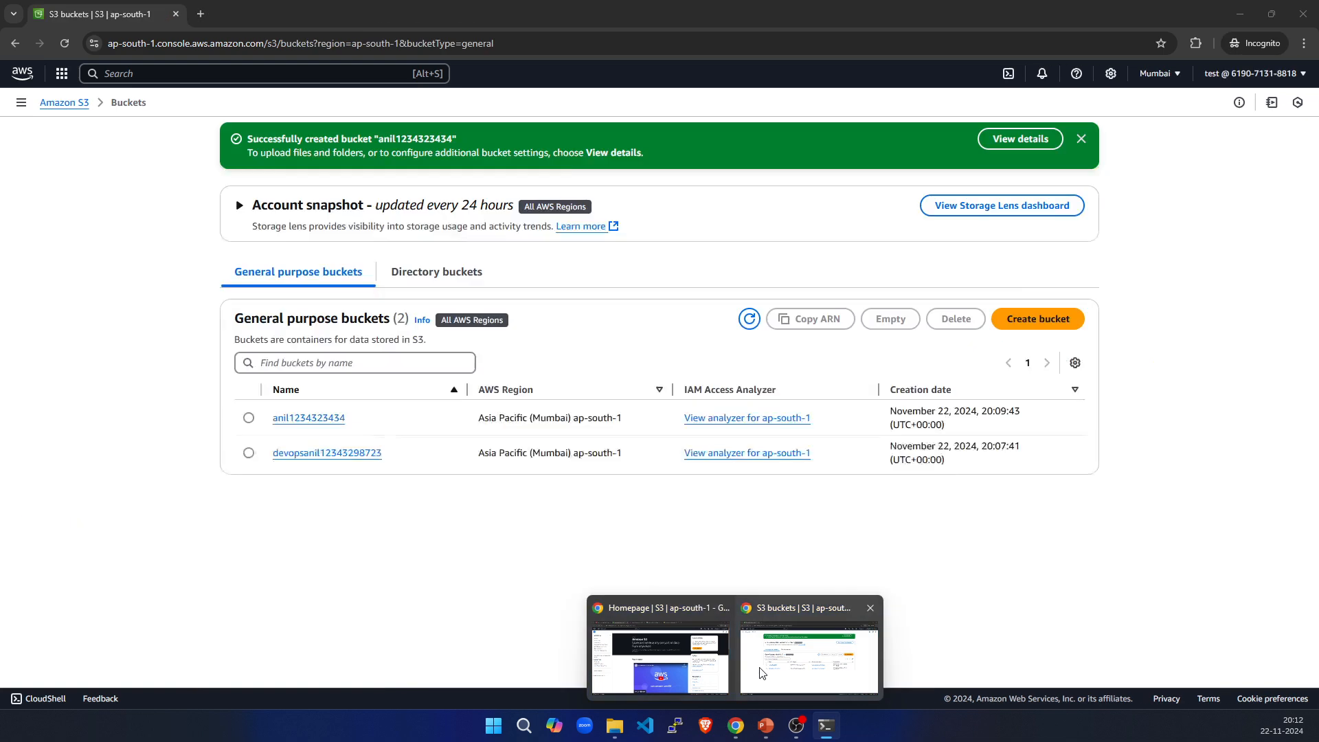
click(687, 670)
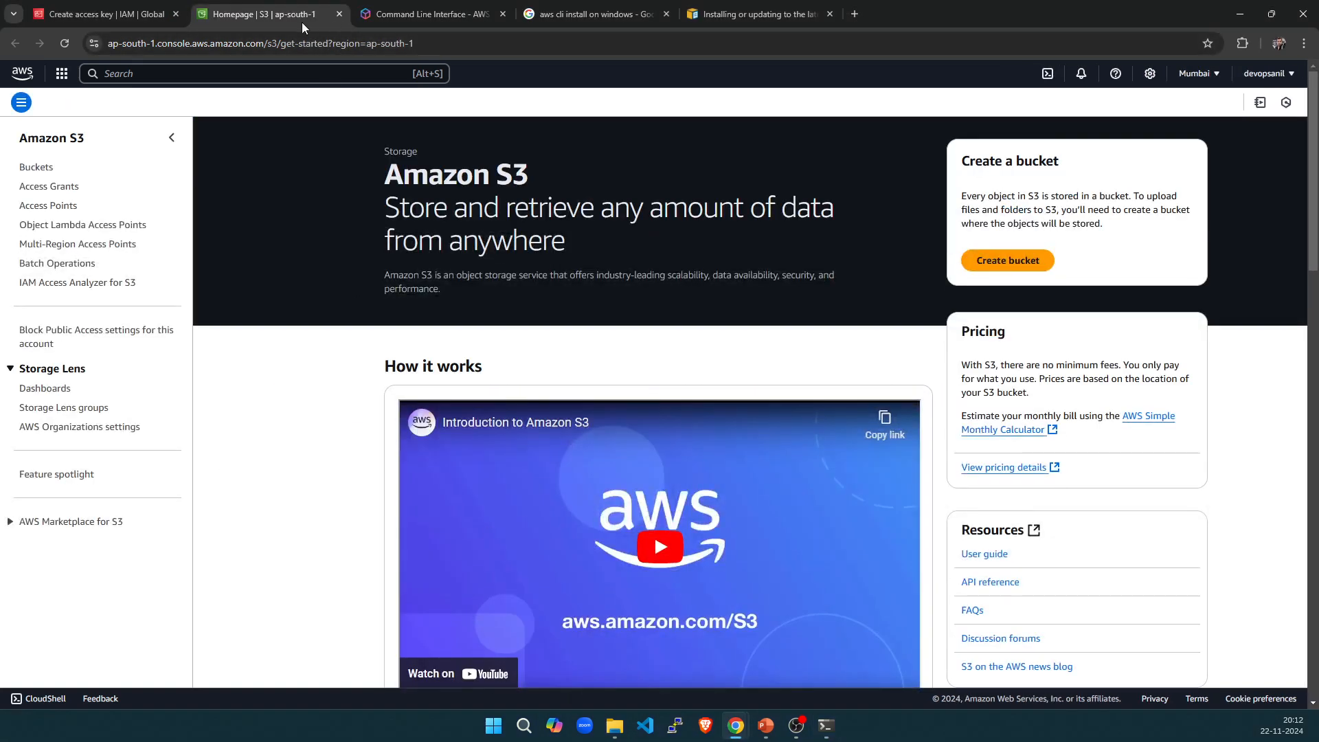
click(783, 15)
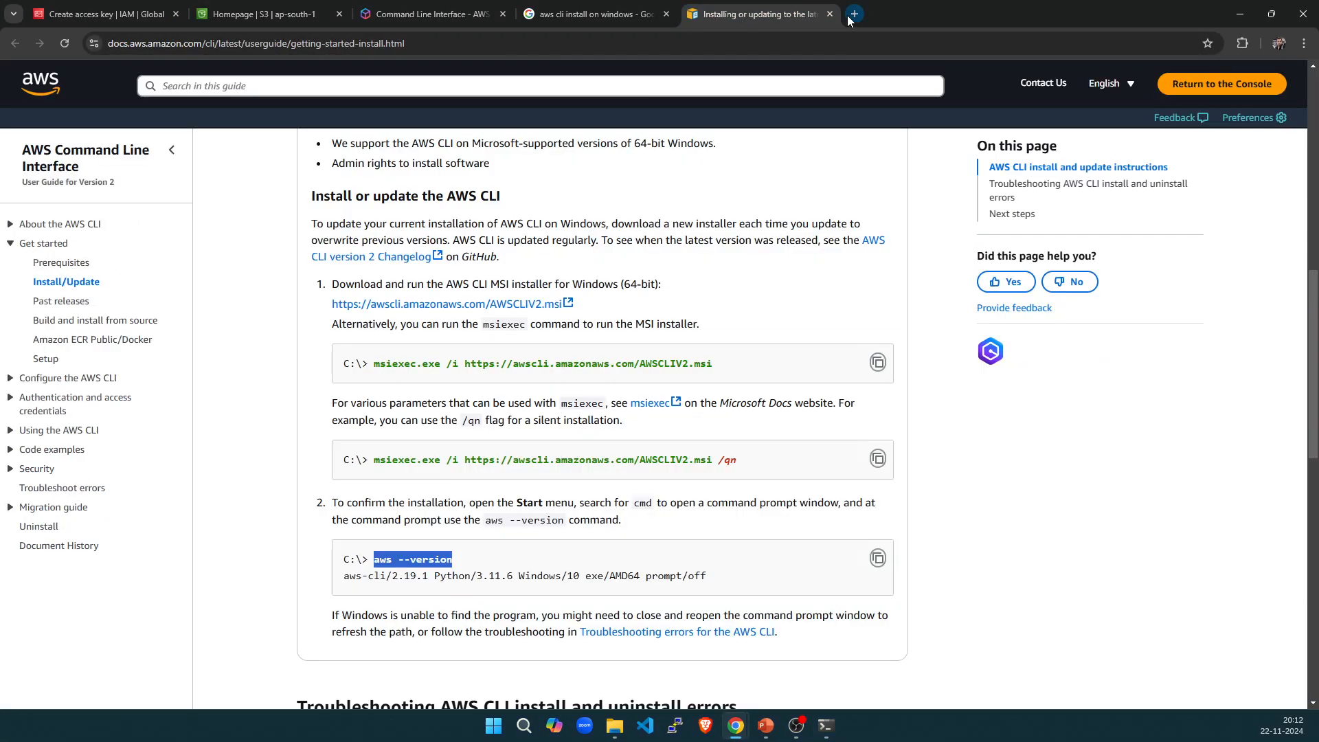
click(853, 14)
click(790, 43)
text(cre)
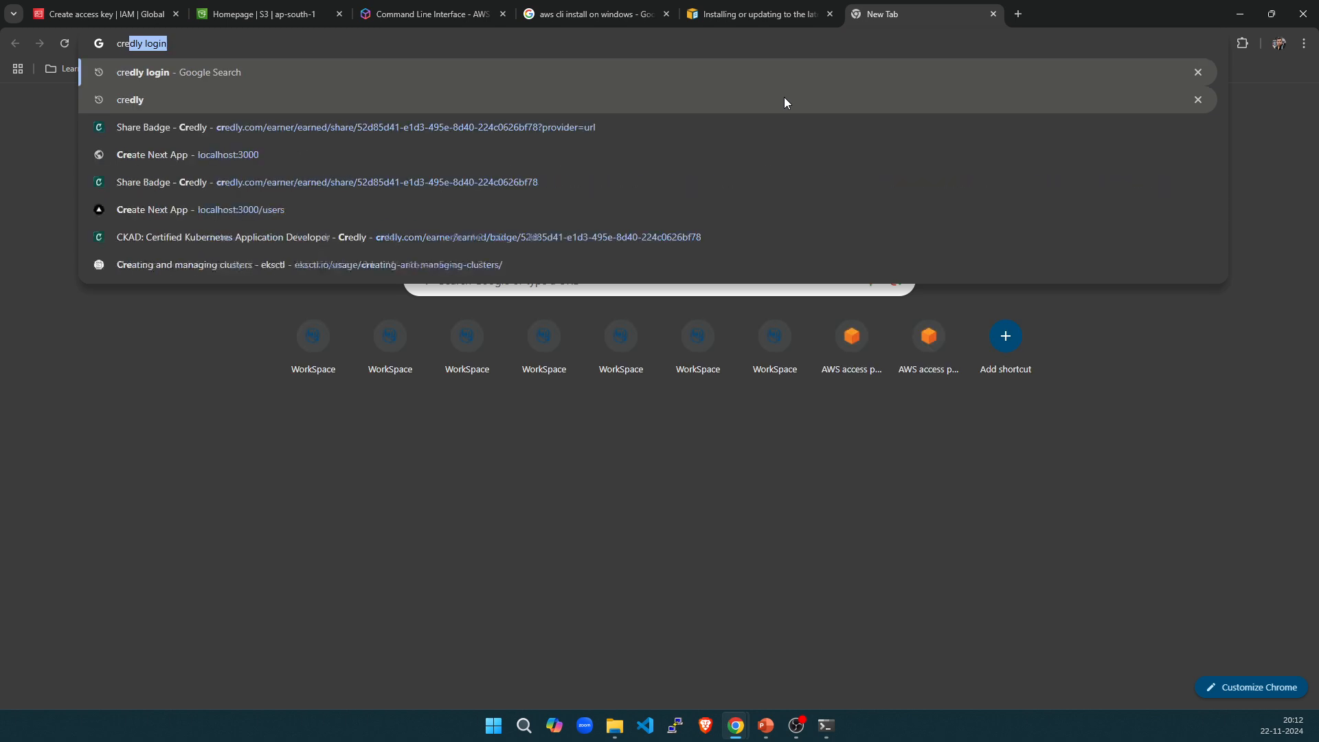
text(ate bucket use)
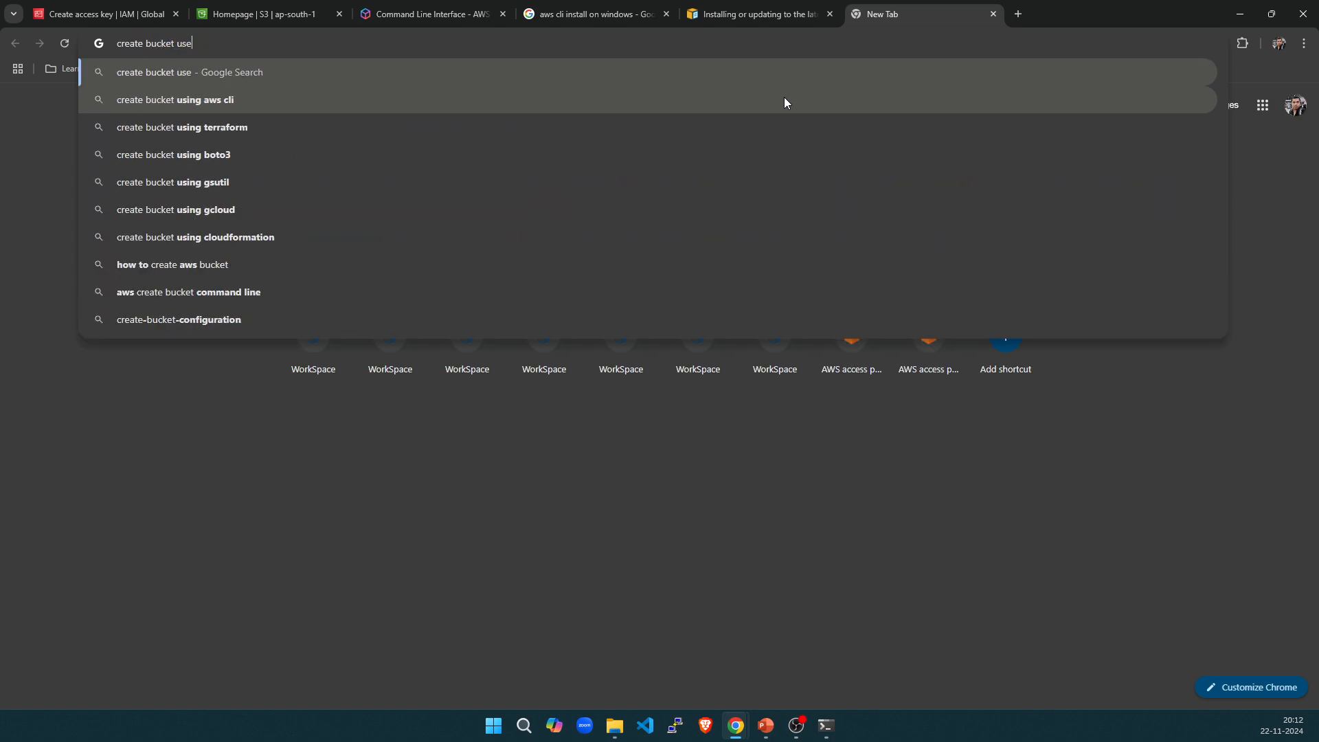
key(Down)
key(Down)
key(Up)
key(Return)
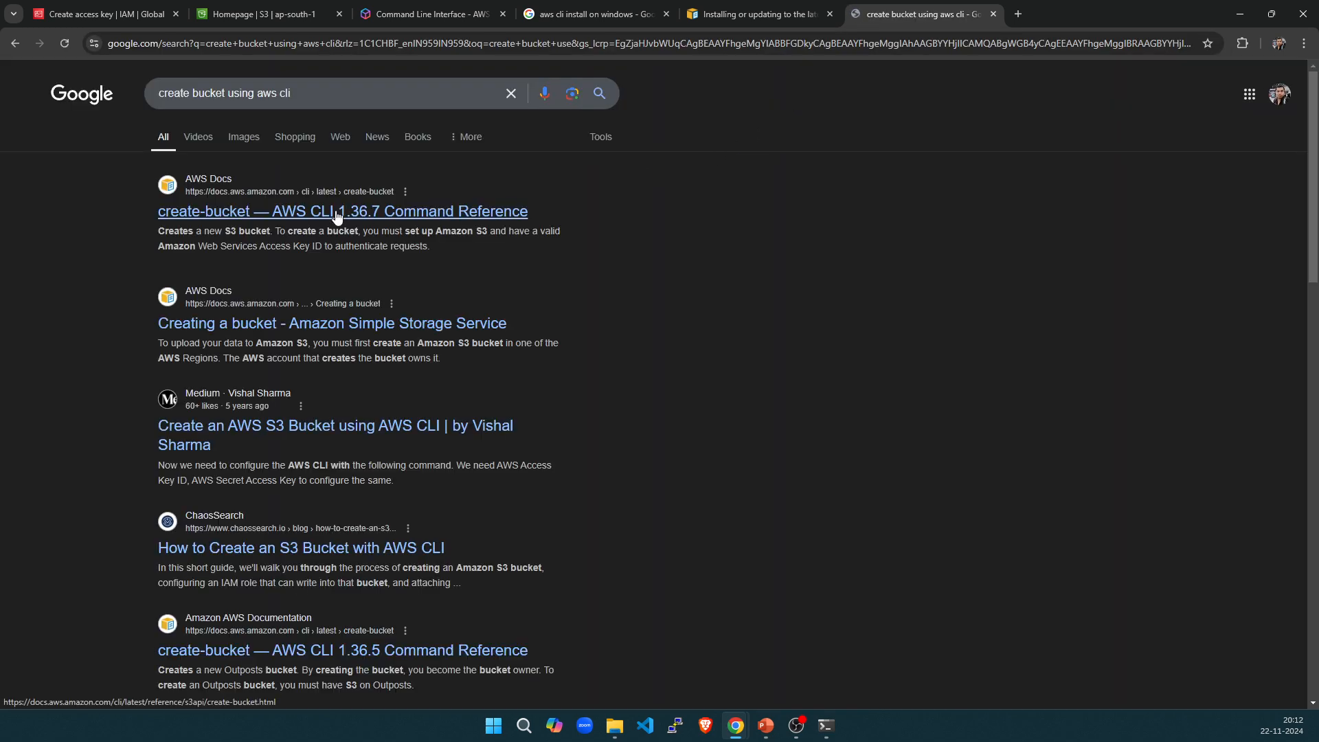
- Open the AWS CLI create-bucket command reference in a new tab and examine its synopsis, options and first example
middle_click(335, 214)
click(1062, 19)
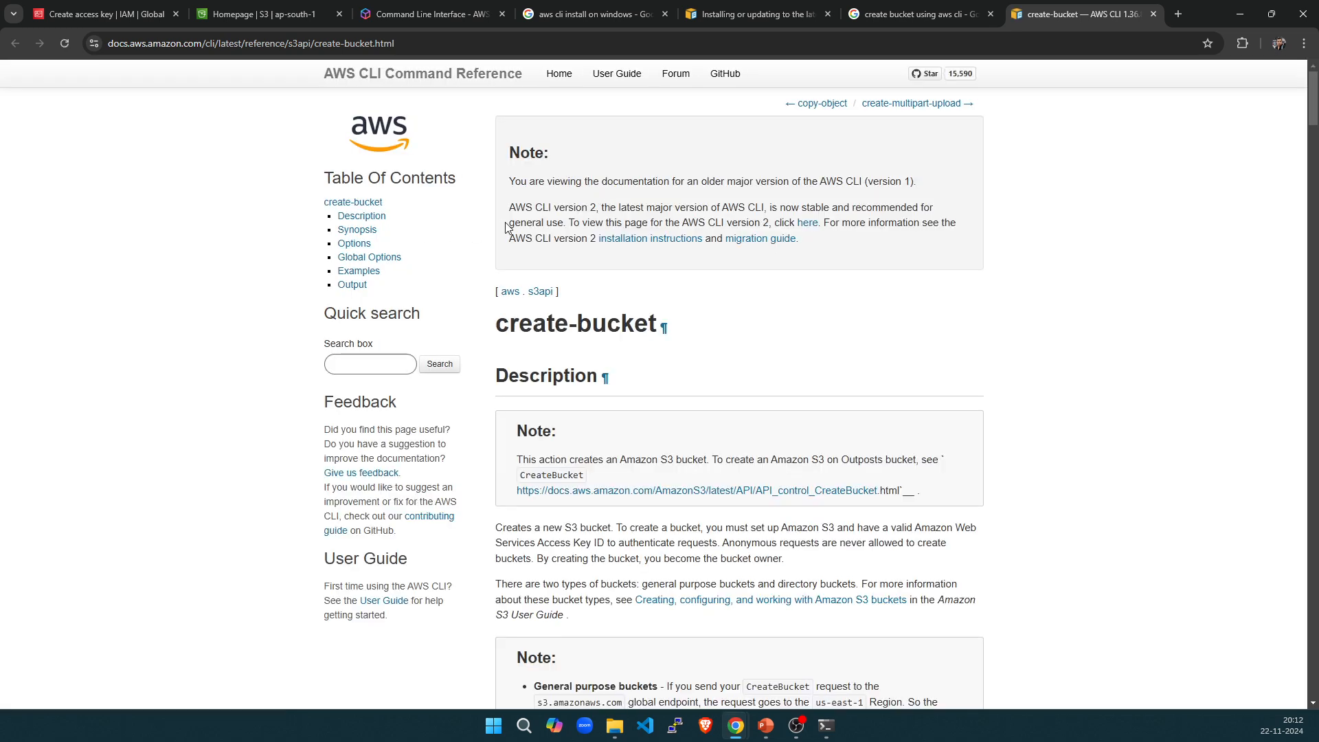
scroll(567, 235, down, 3)
scroll(566, 235, down, 15)
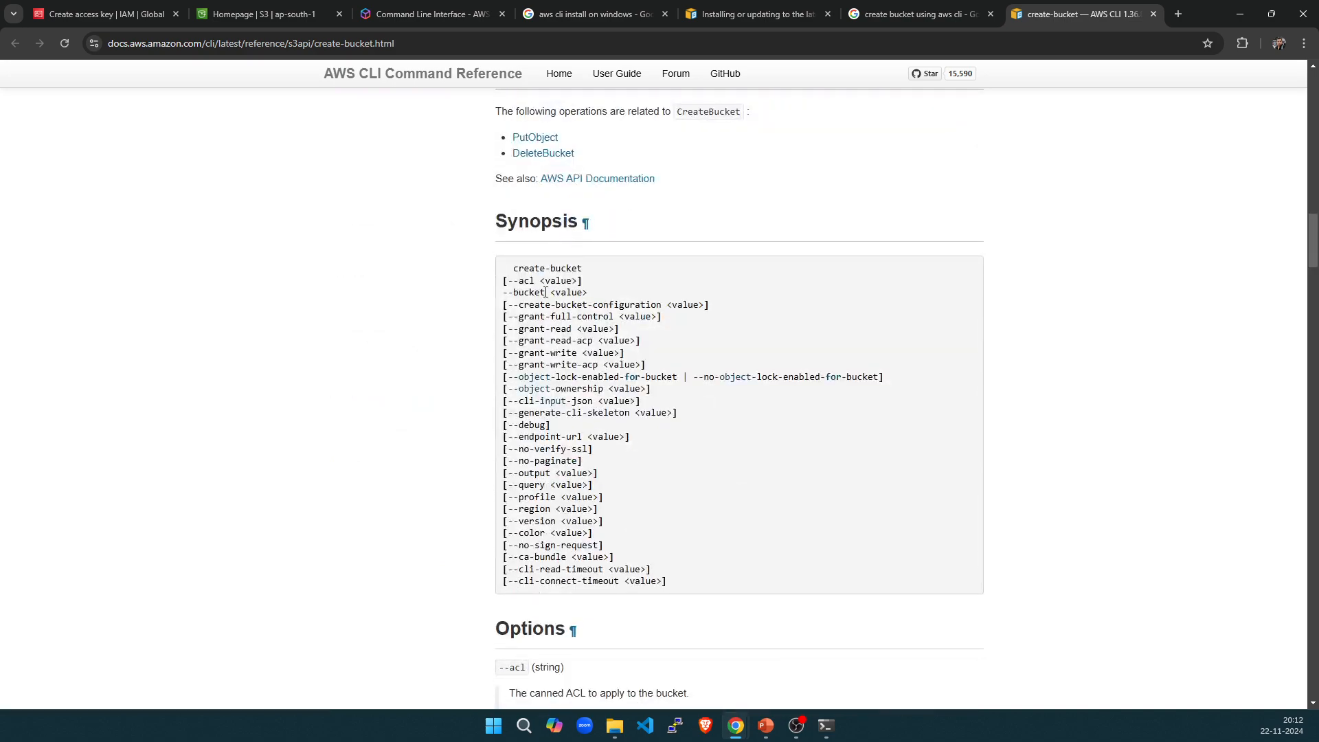
scroll(546, 292, down, 6)
scroll(481, 309, down, 6)
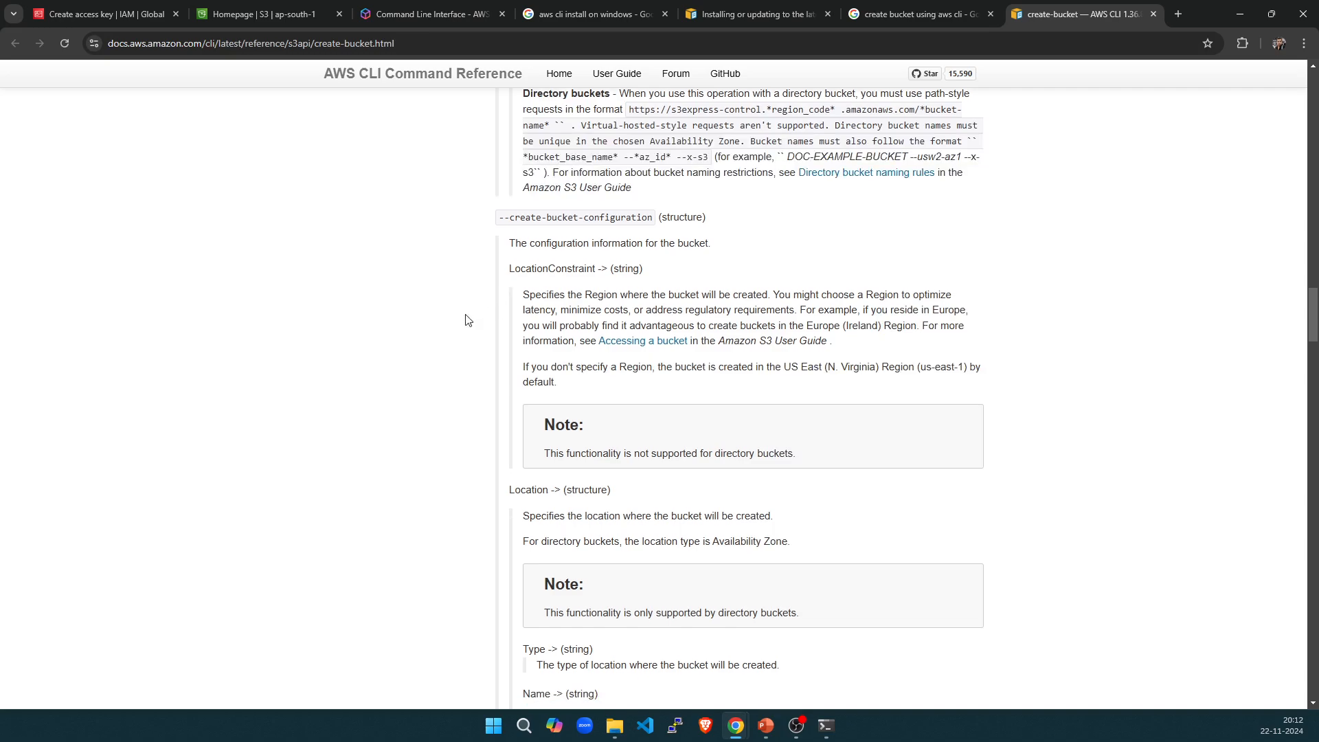
scroll(465, 320, down, 7)
scroll(465, 322, down, 15)
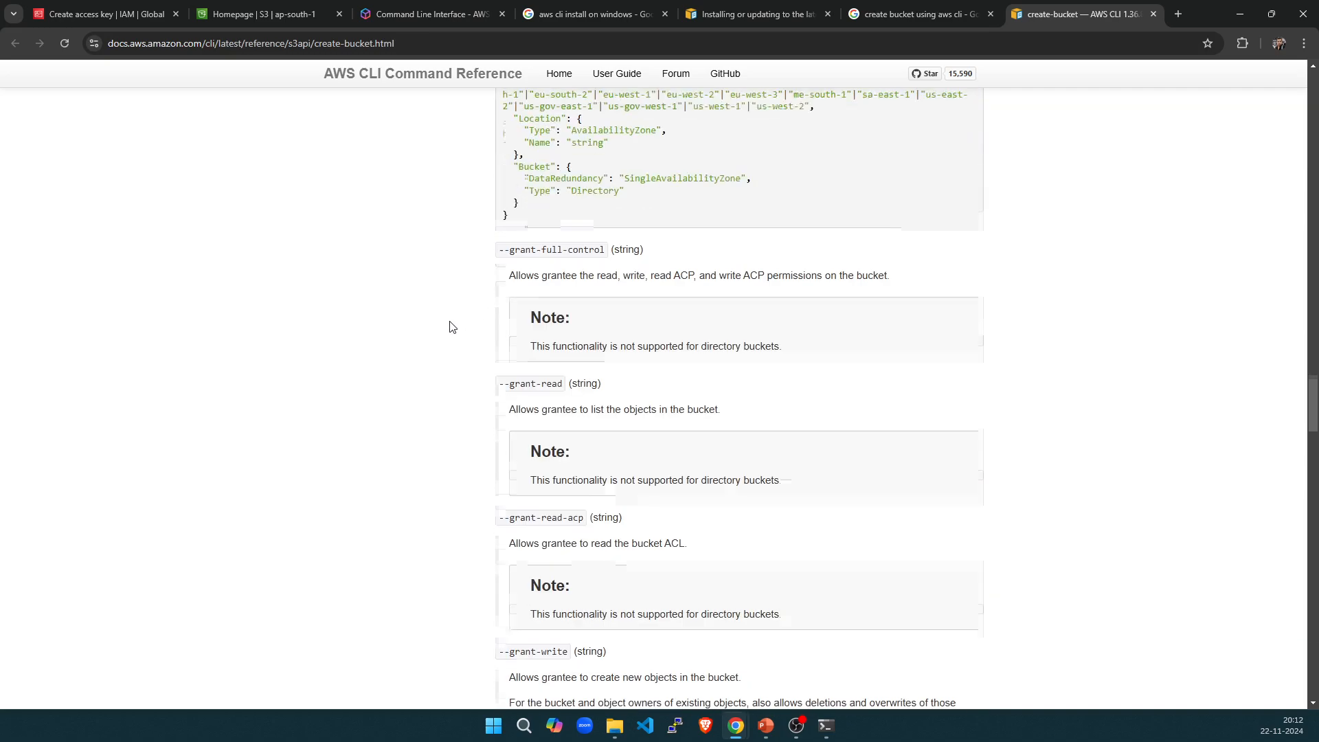
scroll(451, 323, down, 8)
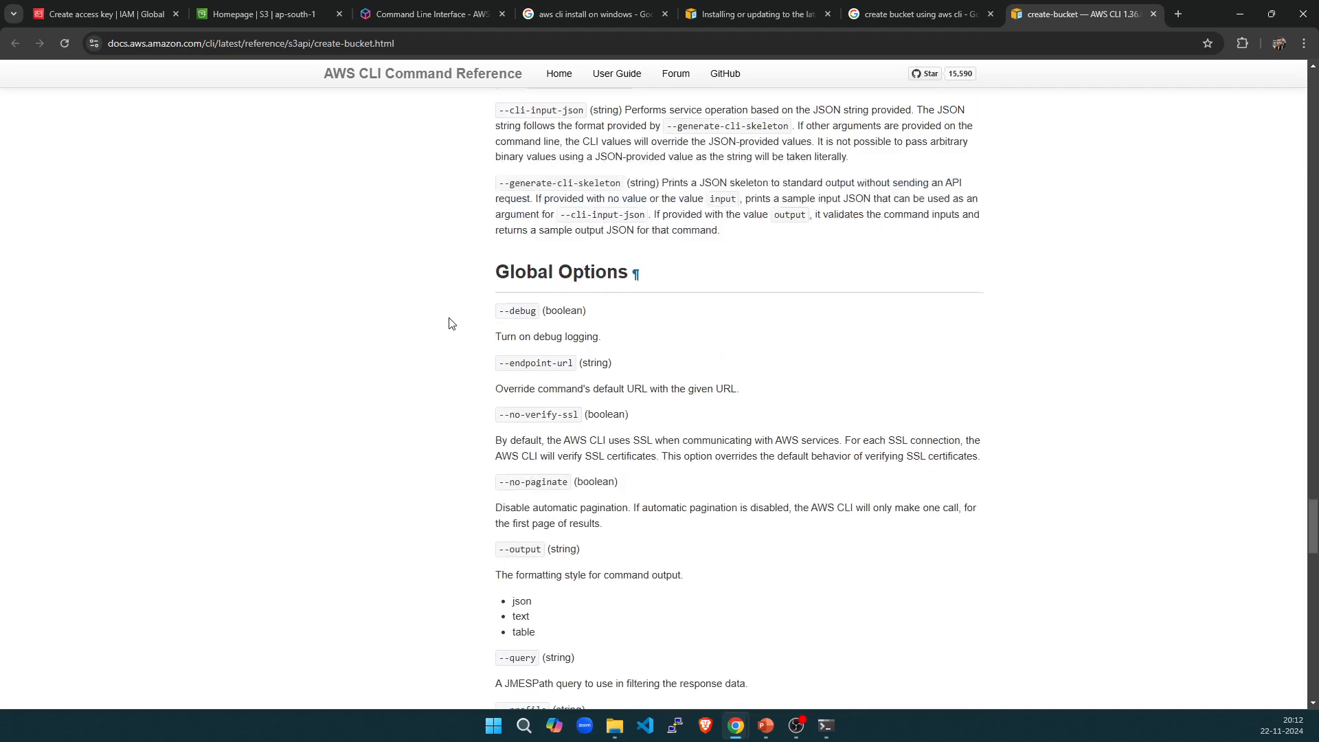
scroll(450, 323, down, 7)
scroll(451, 323, down, 8)
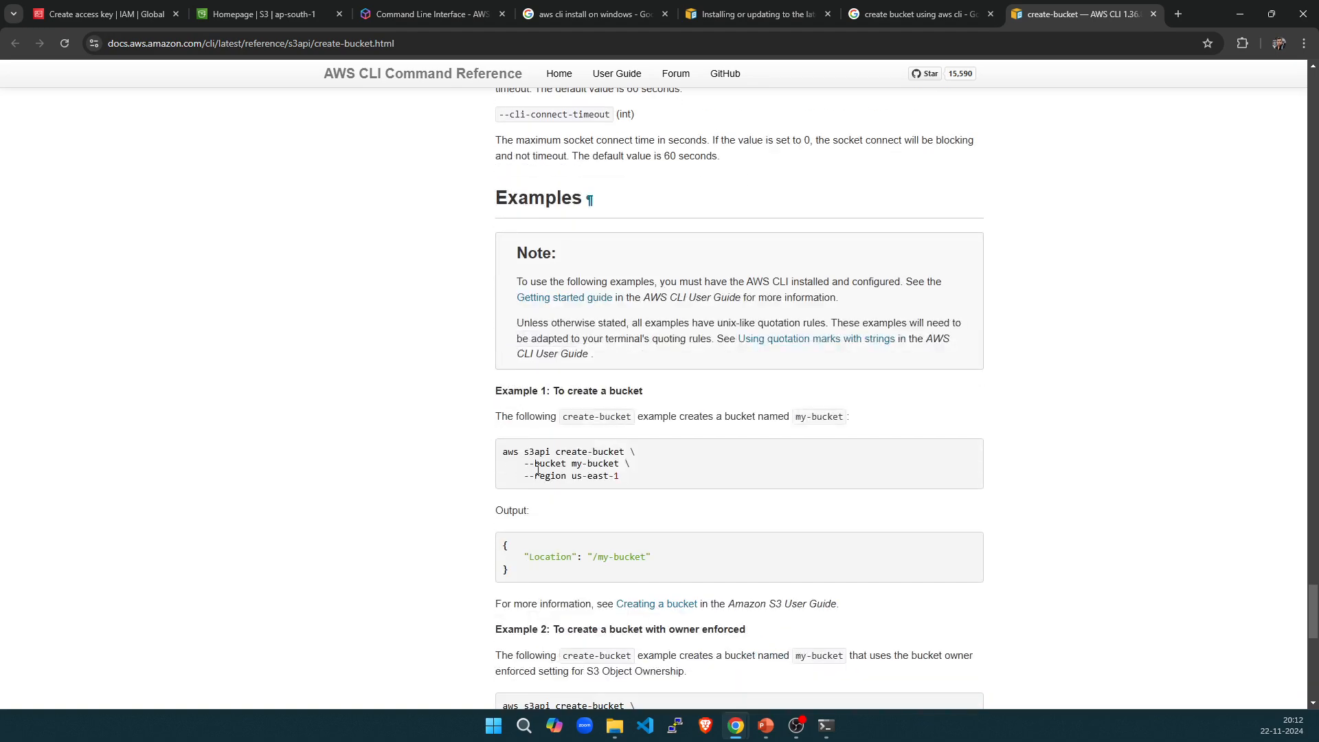
- Copy aws s3api create-bucket from Example 1 and paste it at the prompt in Command Prompt
drag(526, 456, 551, 455)
drag(502, 453, 625, 451)
key(ctrl+c)
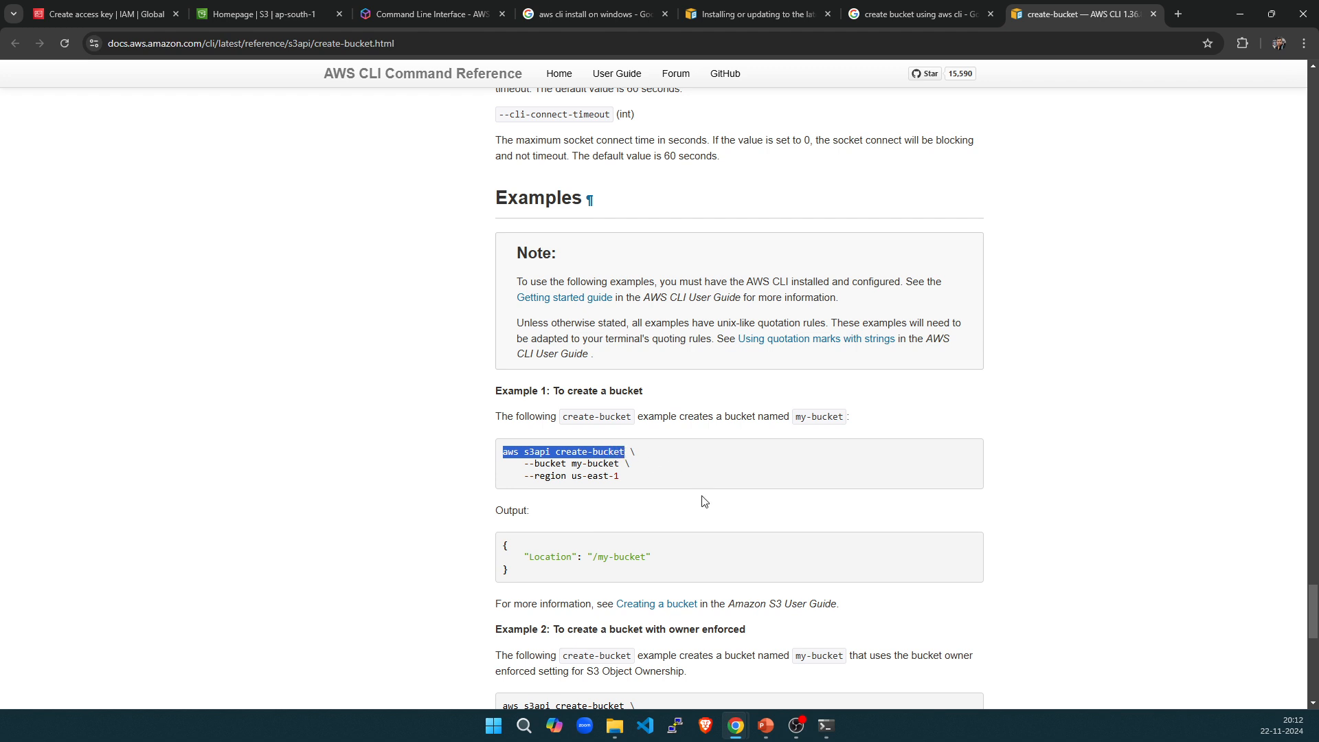
click(630, 477)
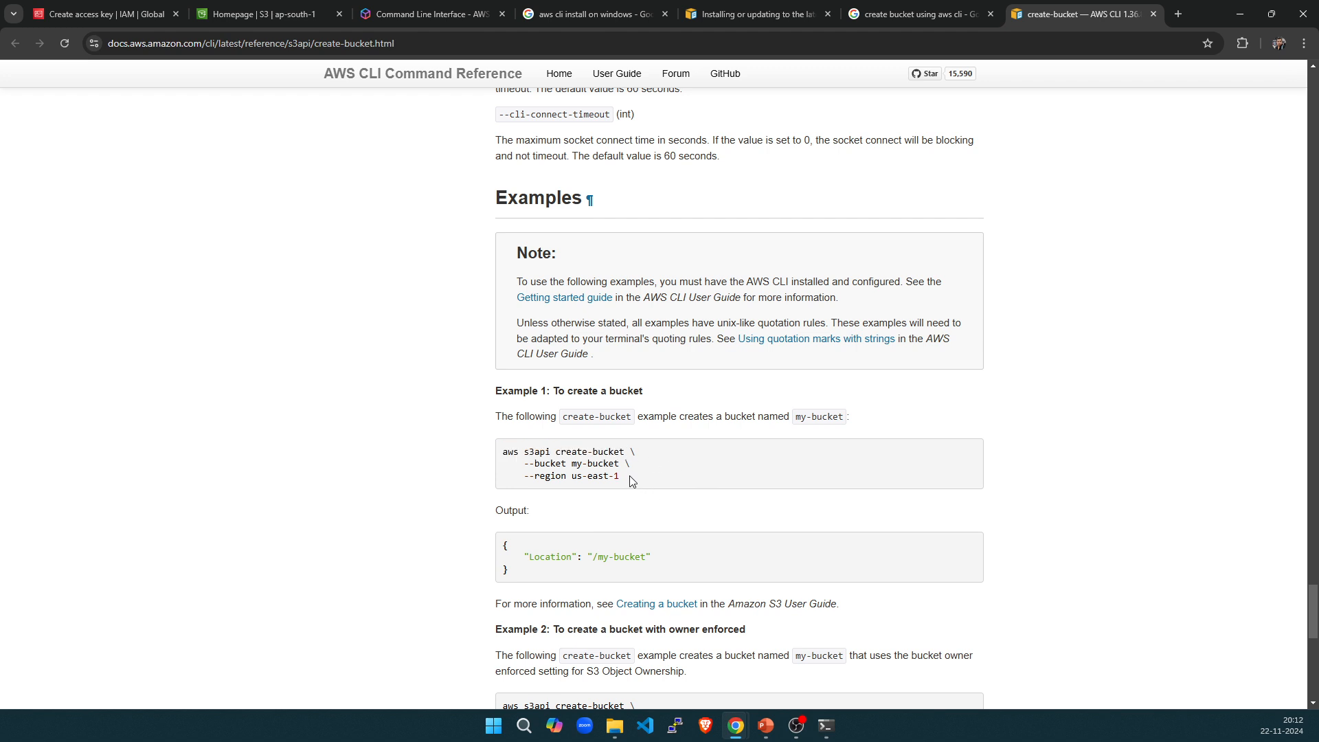
key(alt+Tab)
key(ctrl+v)
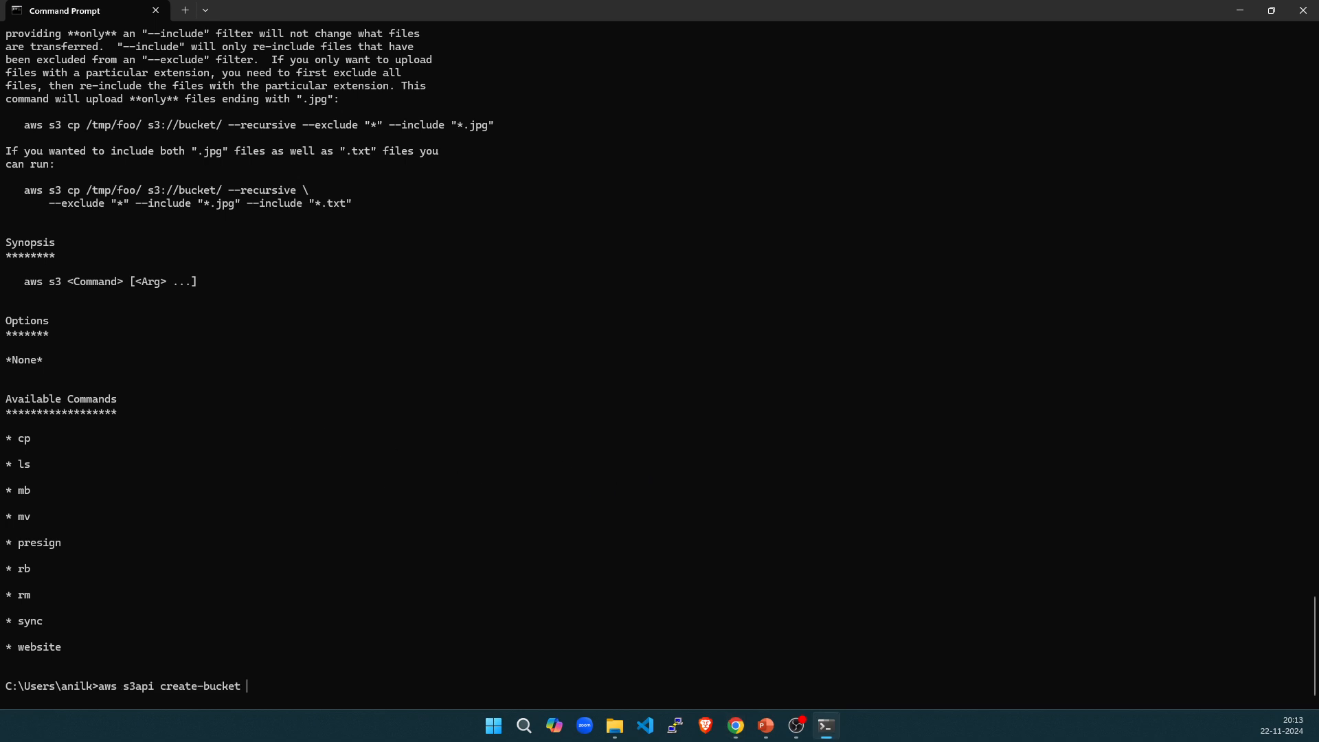
key(alt+Tab)
key(alt+Tab)
text(--bucket anil124325454364)
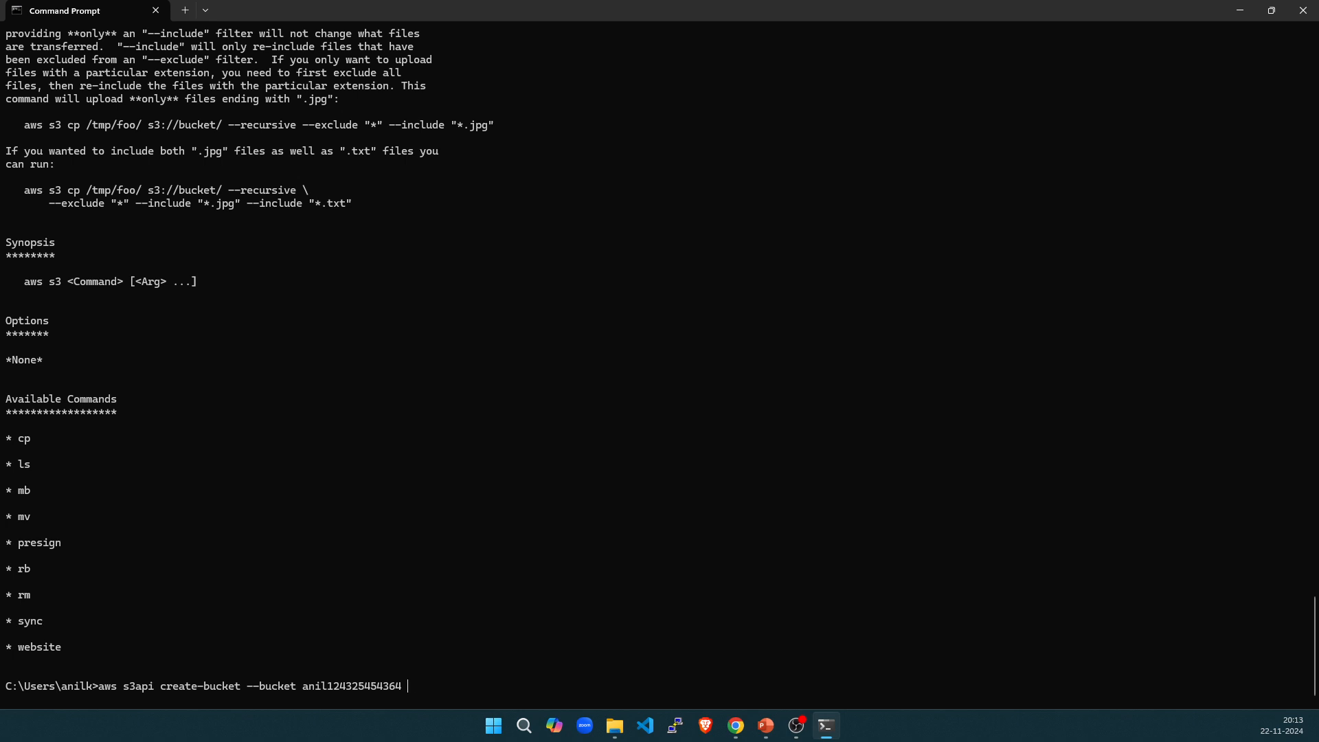
text( --region ap-south-1)
- Add --region ap-south-1 to the create-bucket command and try to create the bucket
key(Return)
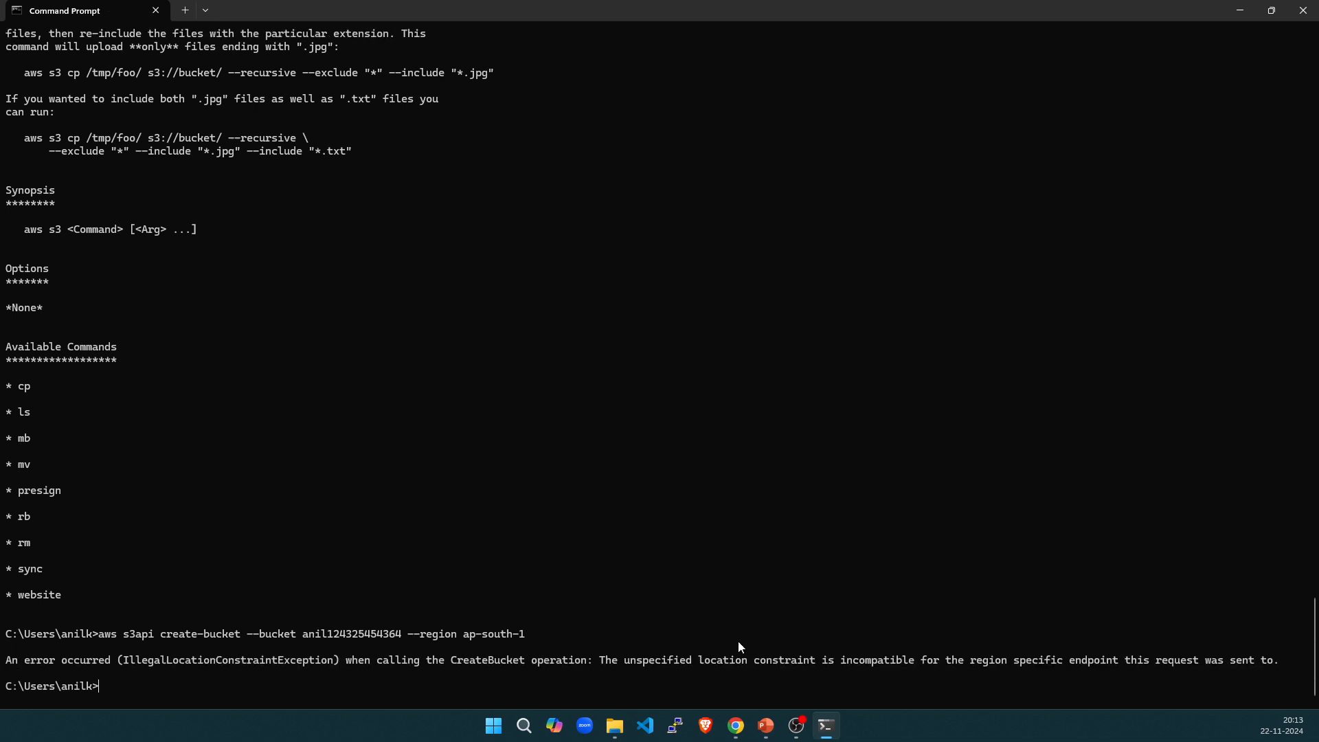
- Compare the attempted create-bucket command and its output in Command Prompt with Example 1 in the AWS CLI reference
key(alt+Tab)
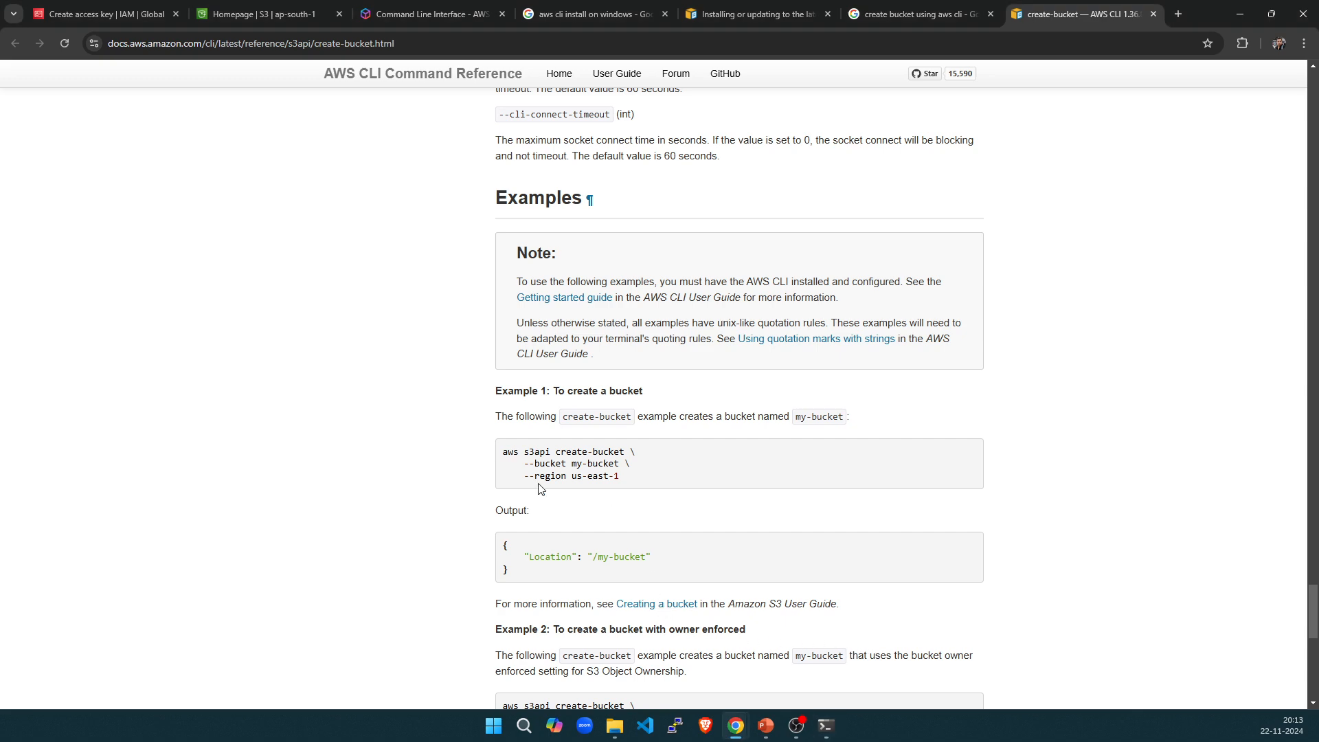
key(alt+Tab)
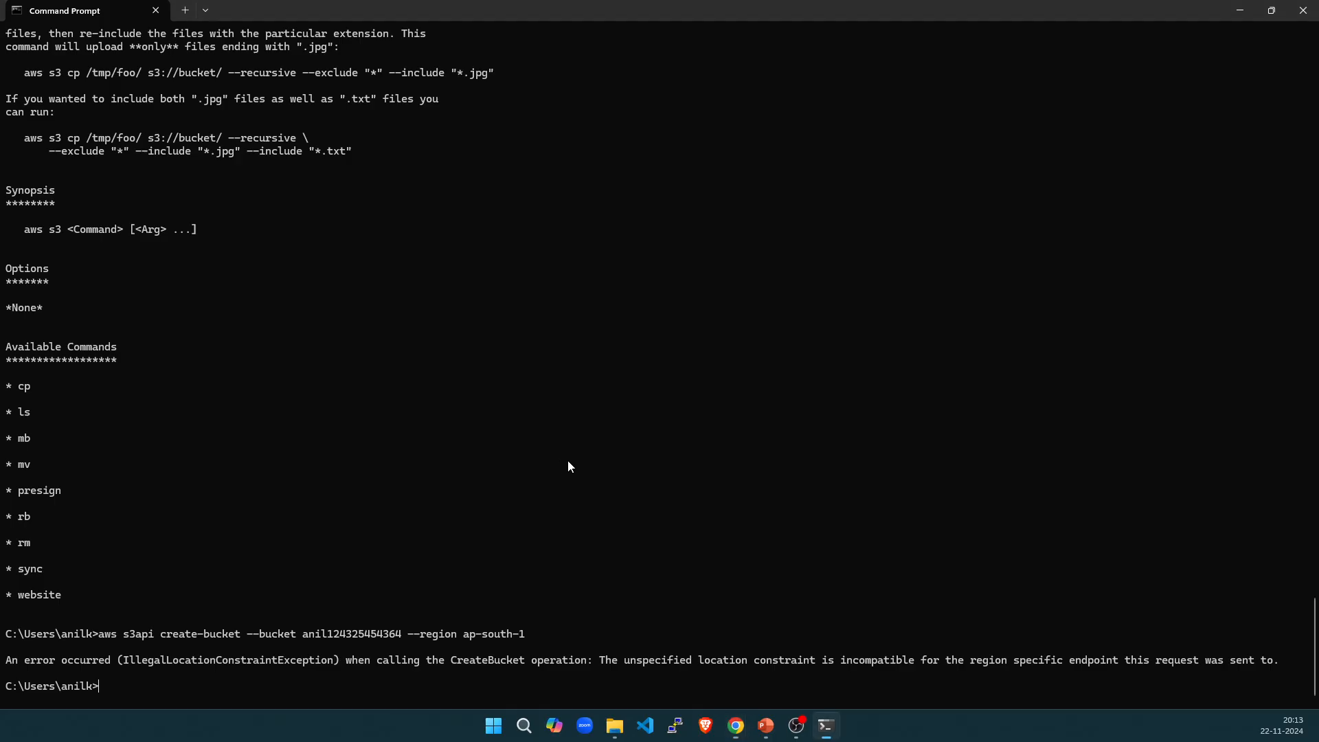
key(alt+Tab)
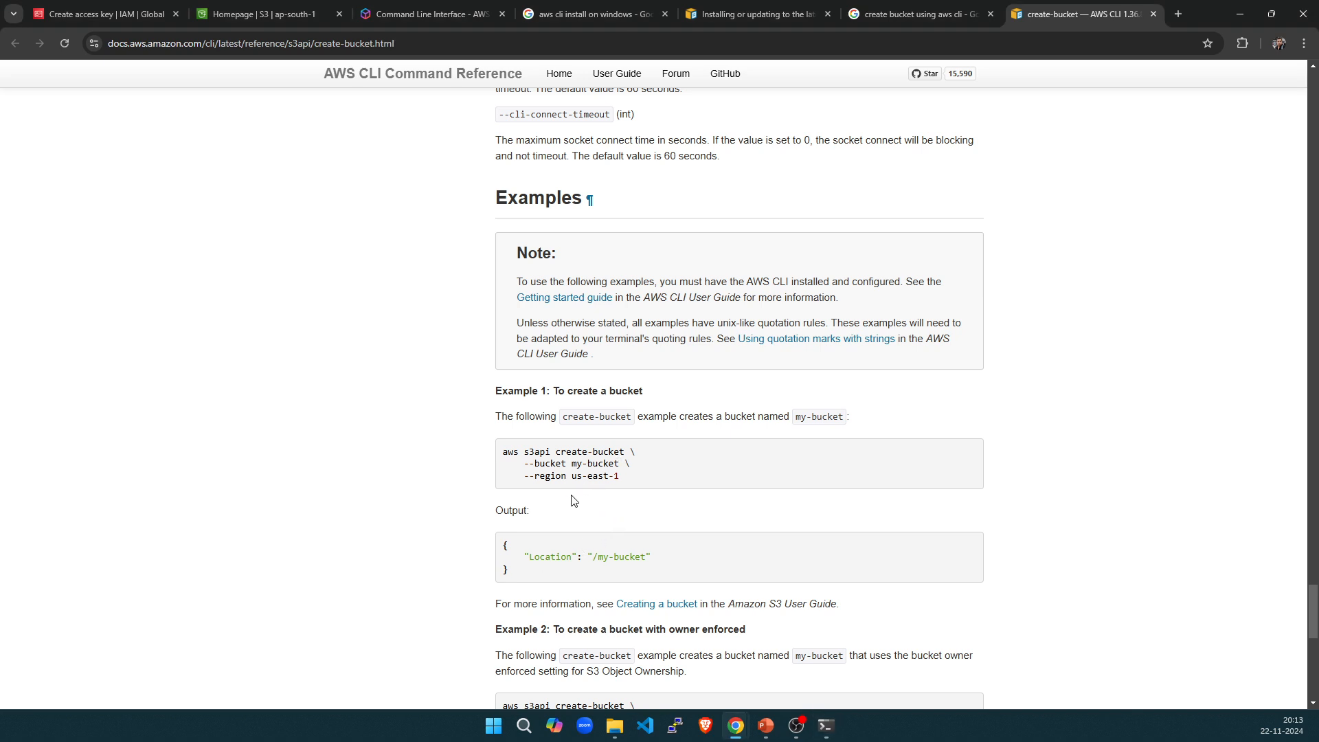
key(alt+Tab)
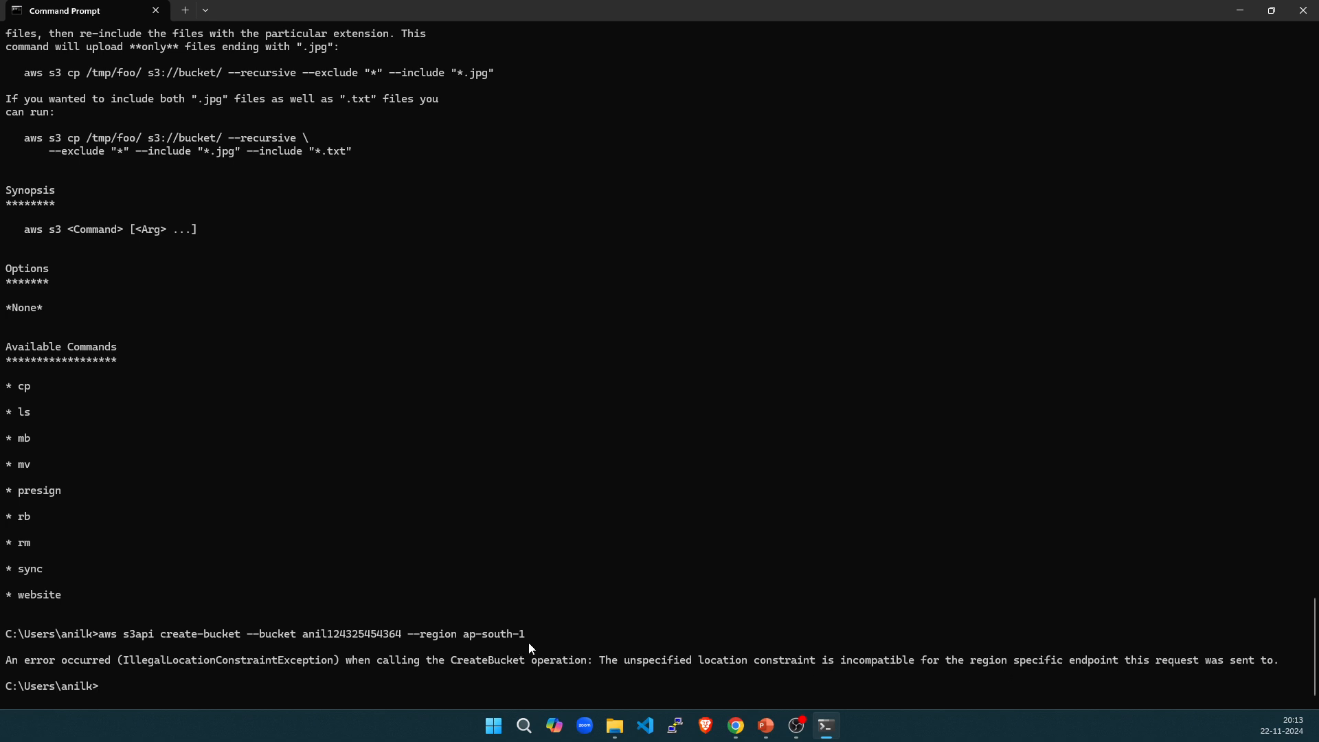
key(alt+Tab)
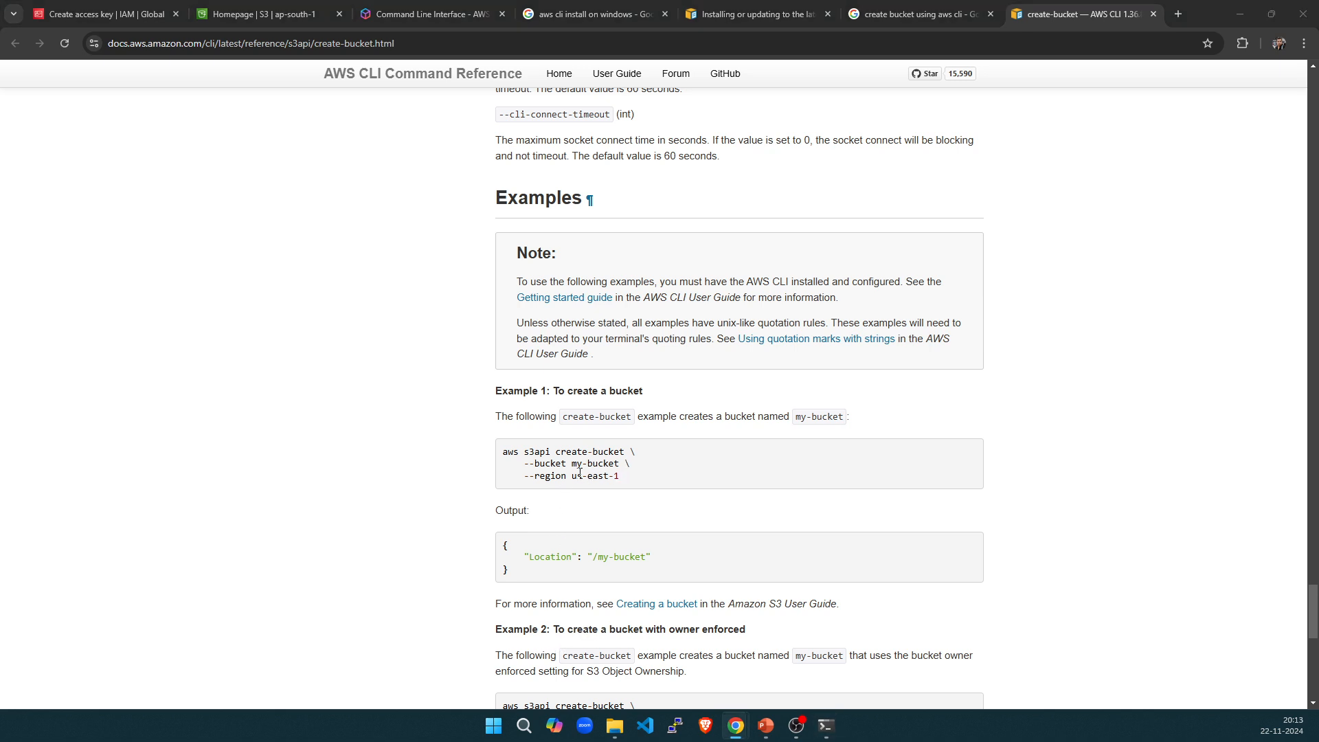
key(alt+Tab)
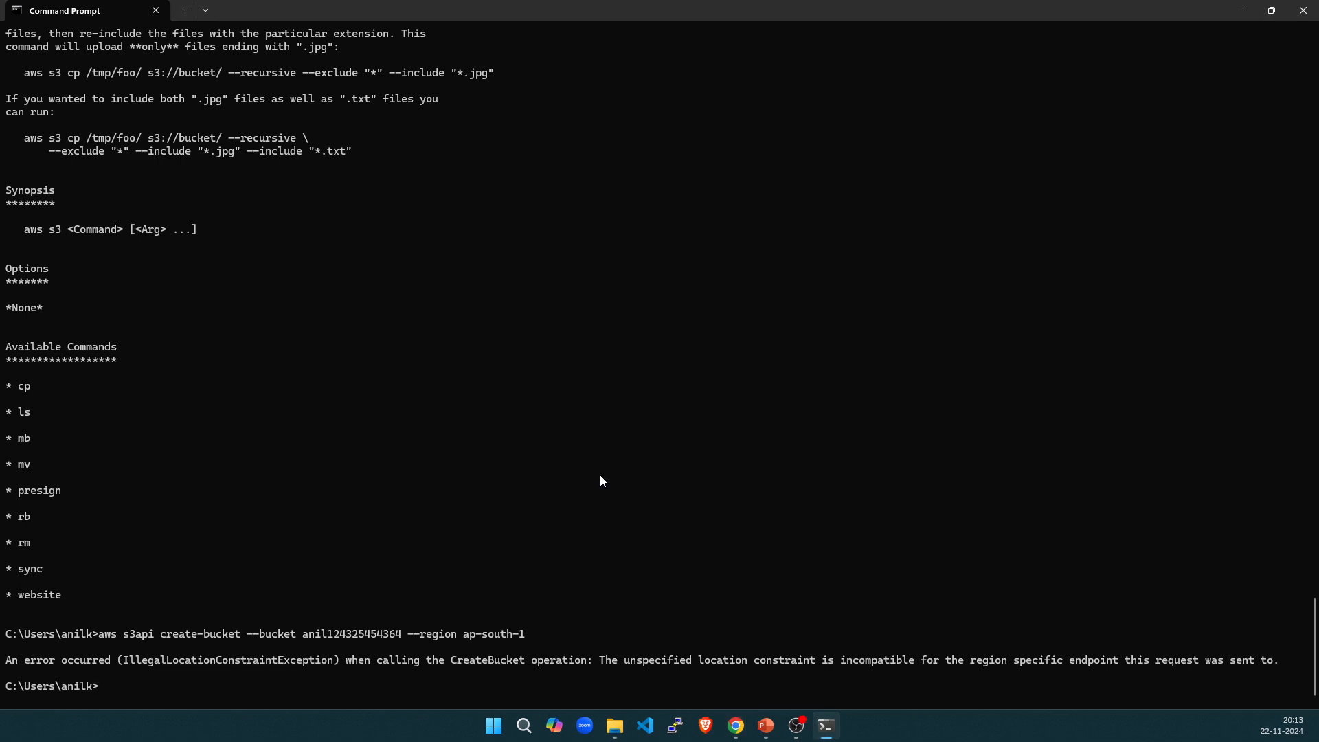
key(Up)
key(BackSpace)
key(BackSpace)
key(BackSpace)
key(BackSpace)
key(BackSpace)
key(BackSpace)
key(BackSpace)
key(BackSpace)
key(BackSpace)
key(BackSpace)
key(BackSpace)
key(BackSpace)
key(BackSpace)
key(BackSpace)
key(BackSpace)
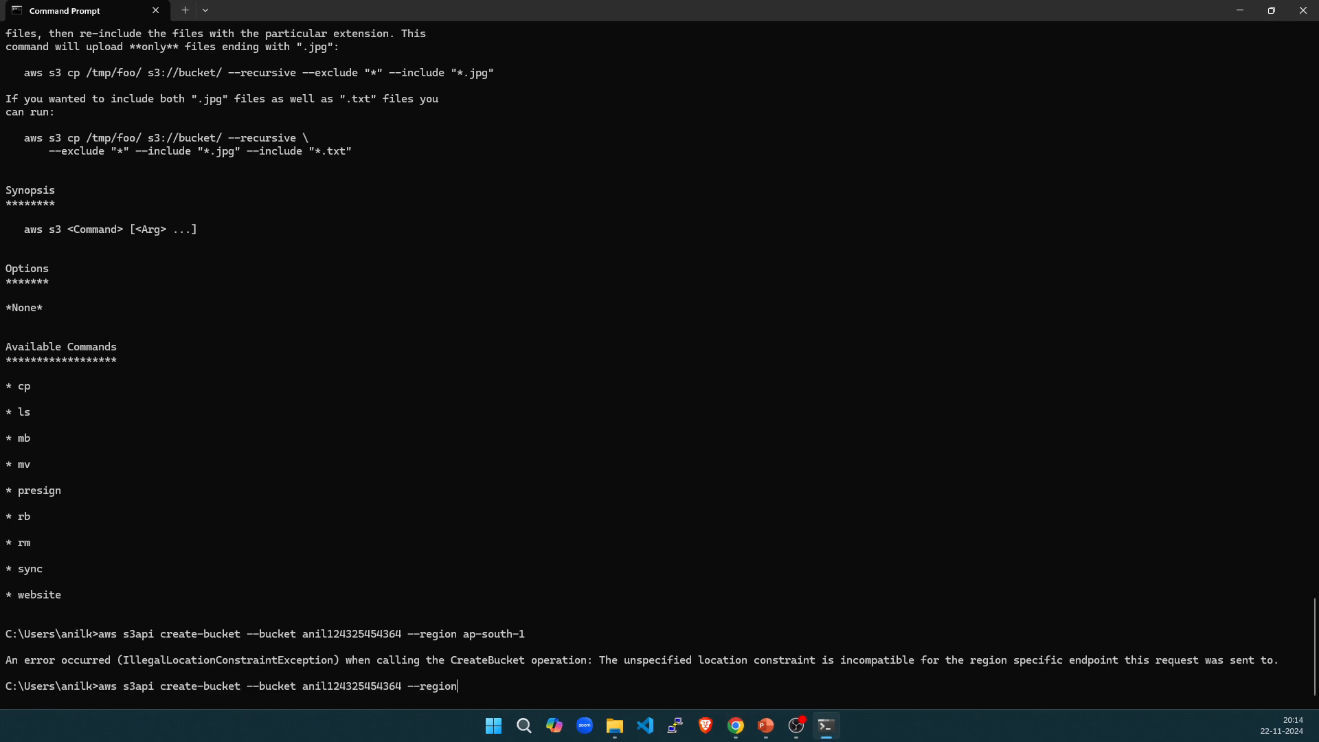
key(BackSpace)
key(BackSpace)
key(BackSpace)
key(BackSpace)
key(BackSpace)
key(Return)
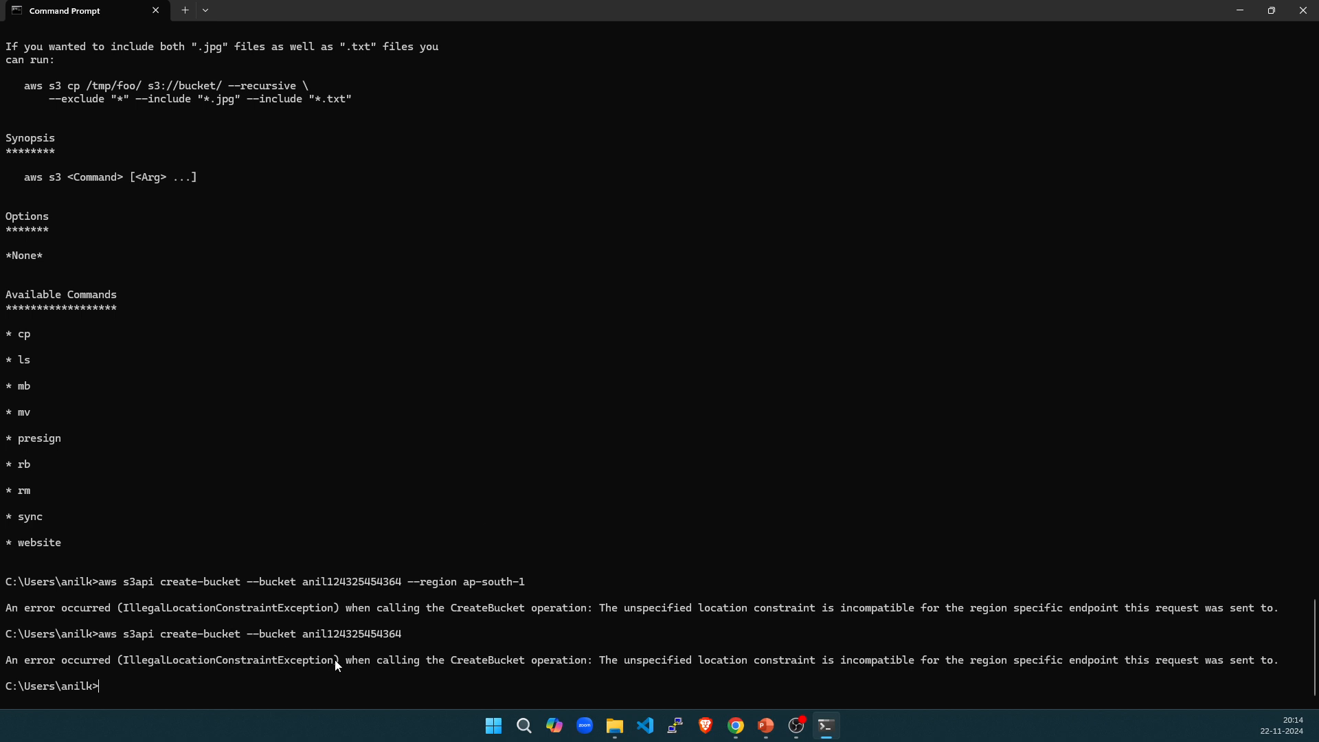
- Try pasting the complete multi-line Example 1 create-bucket command into Command Prompt, and discard the leftover --region line
key(alt+Tab)
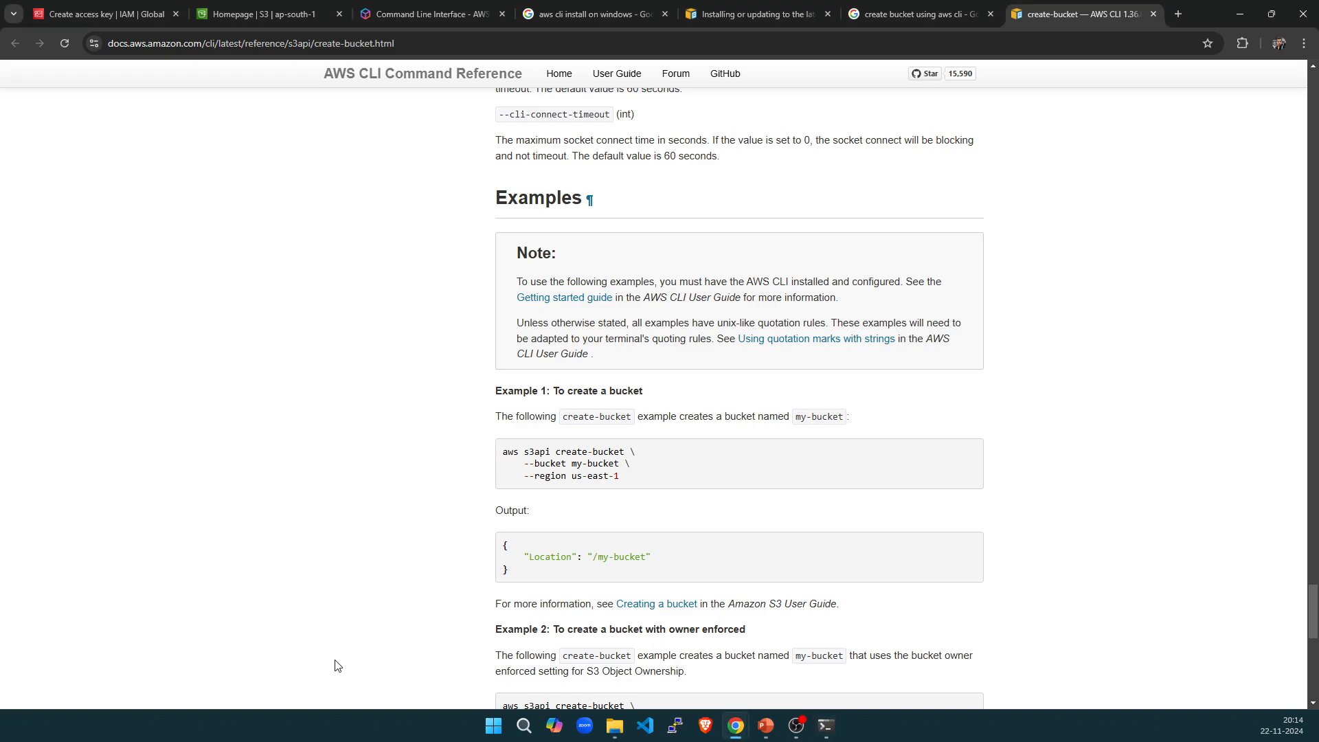
key(alt+Tab)
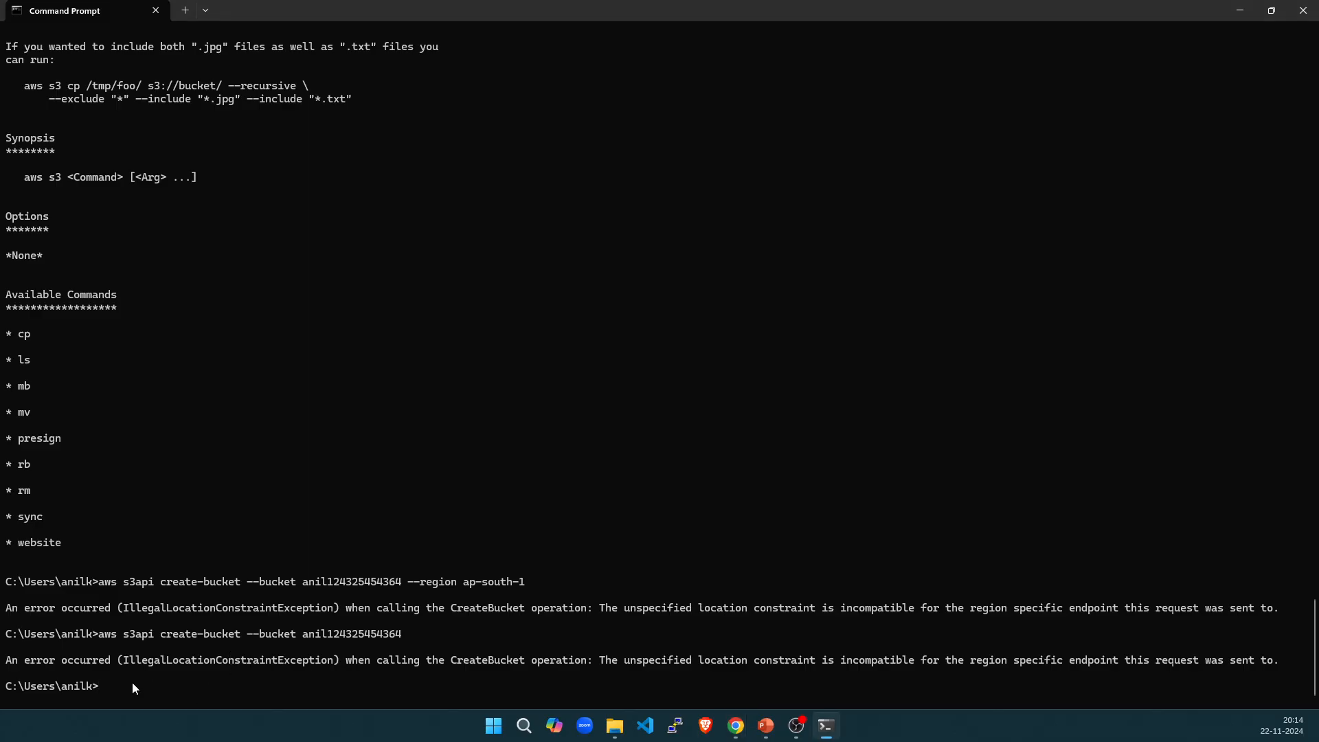
key(alt+Tab)
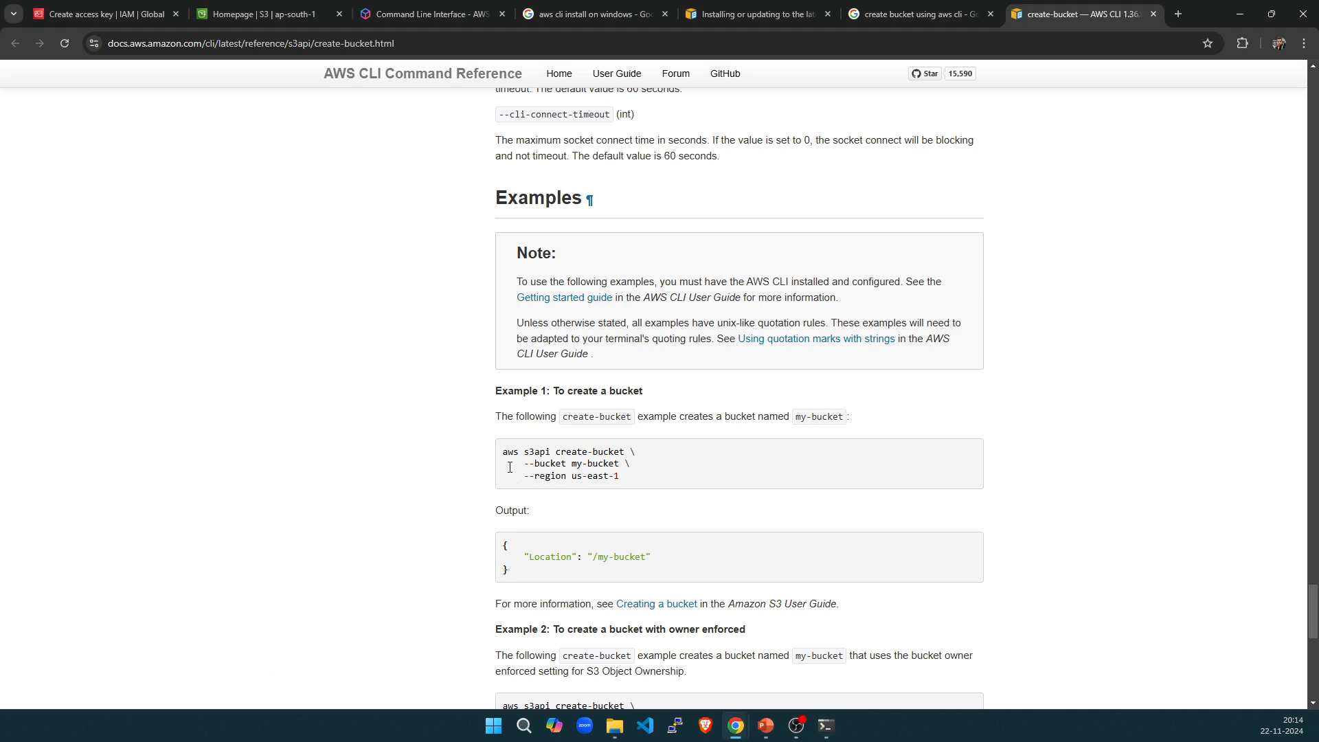
drag(503, 451, 674, 482)
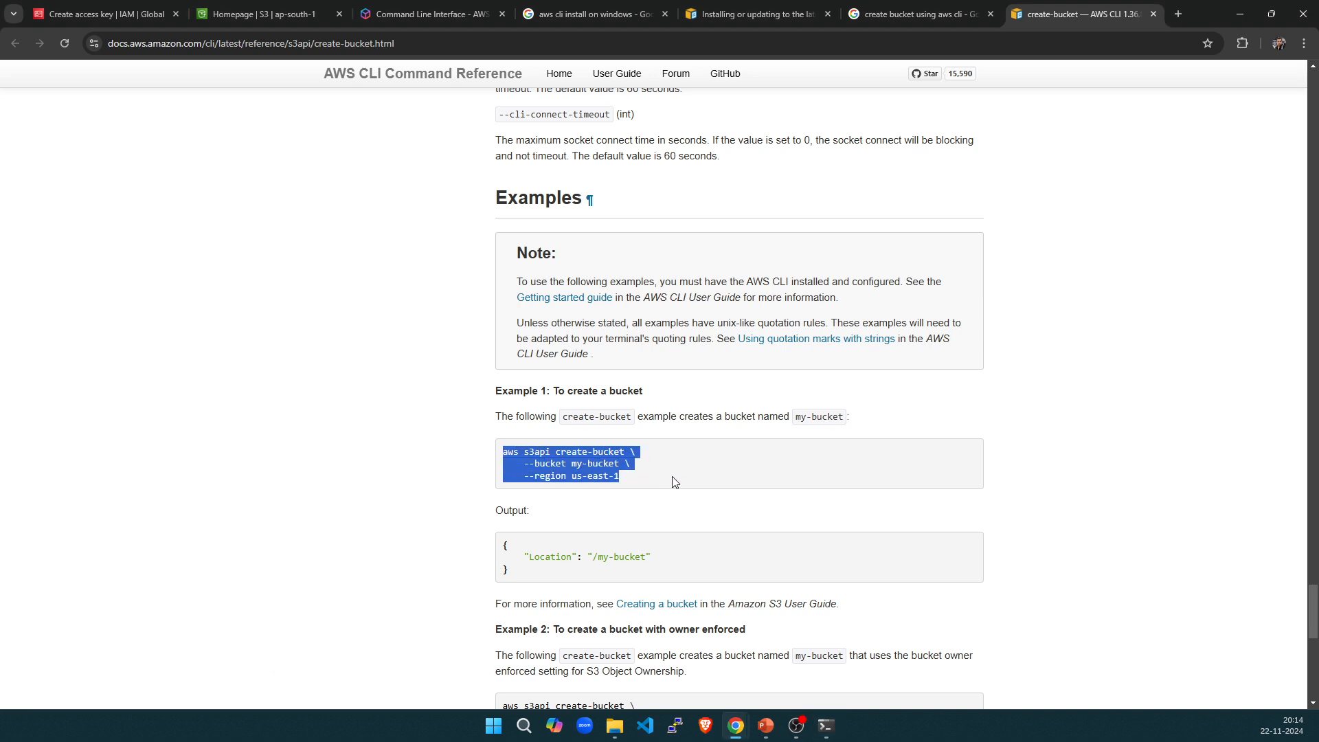
key(ctrl+c)
key(alt+Tab)
key(ctrl+v)
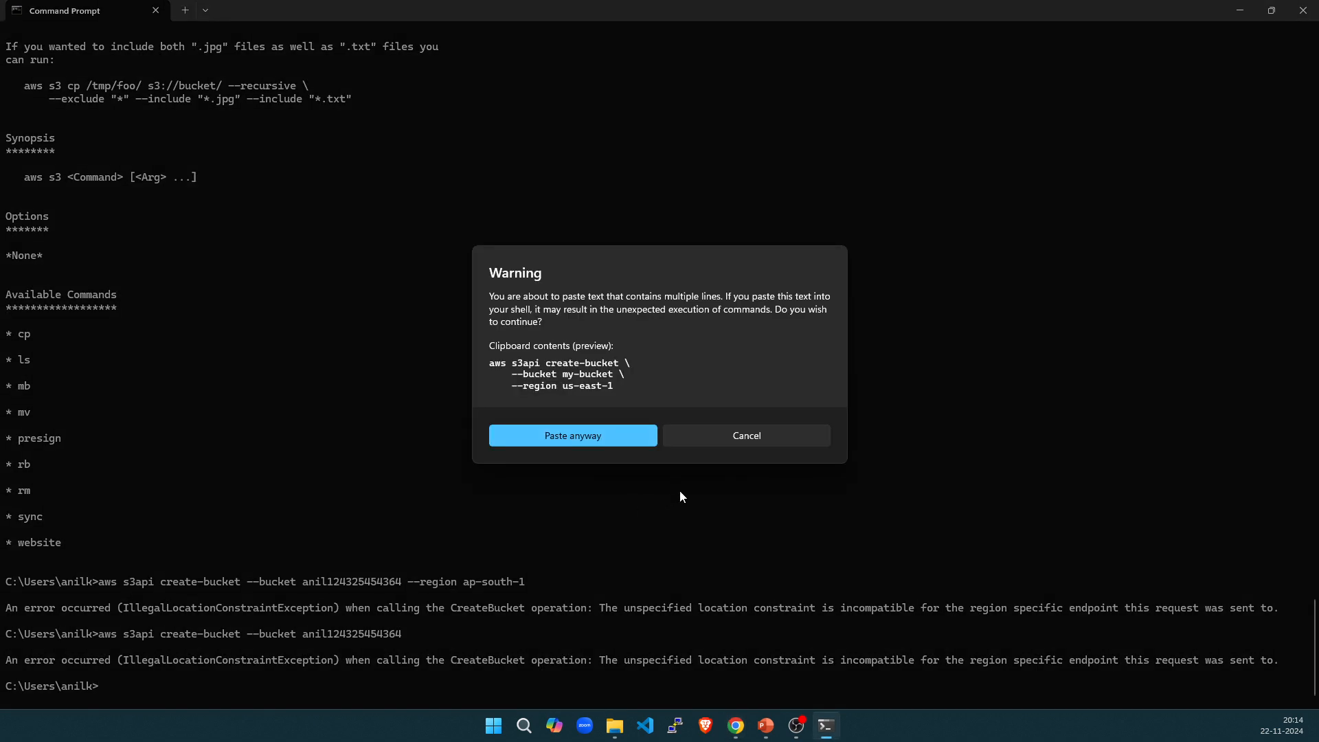
click(596, 438)
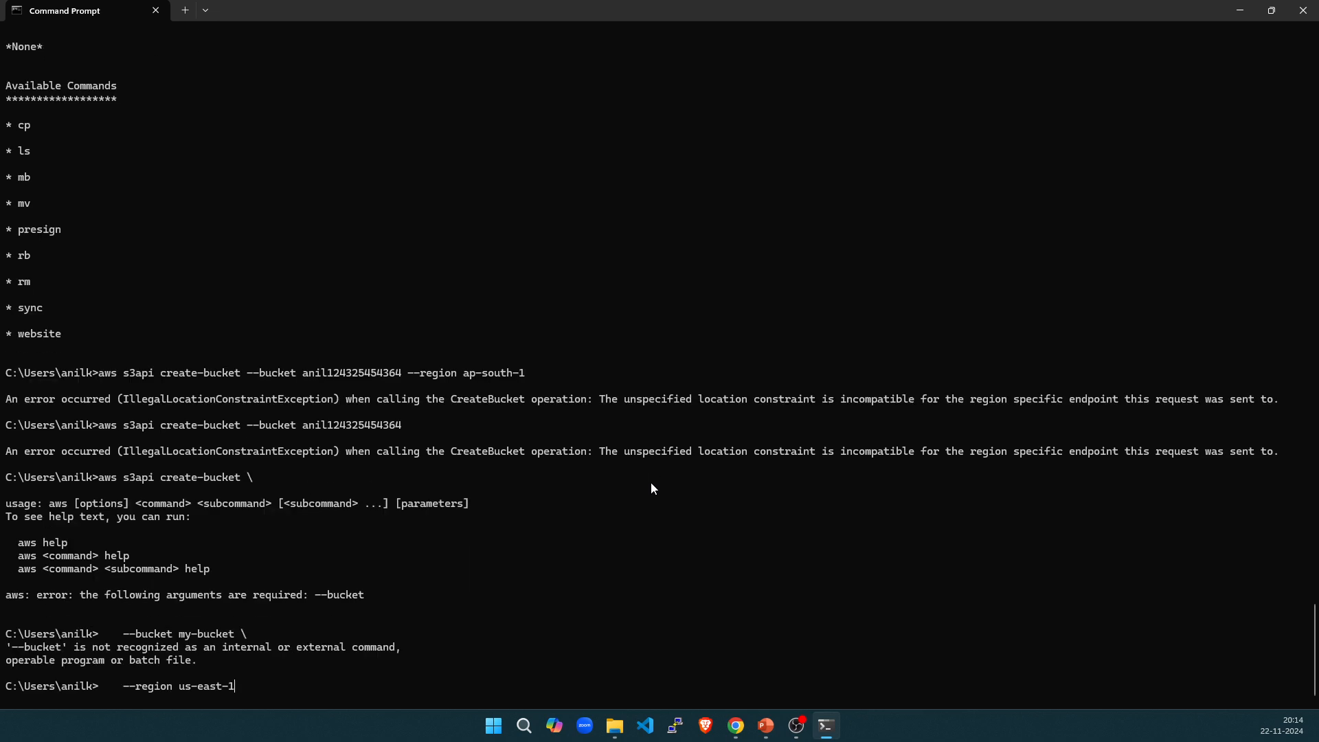
key(ctrl+c)
- Recall aws s3api create-bucket without its trailing backslash and append --bucket my-bucket copied from Example 1
key(Up)
key(Up)
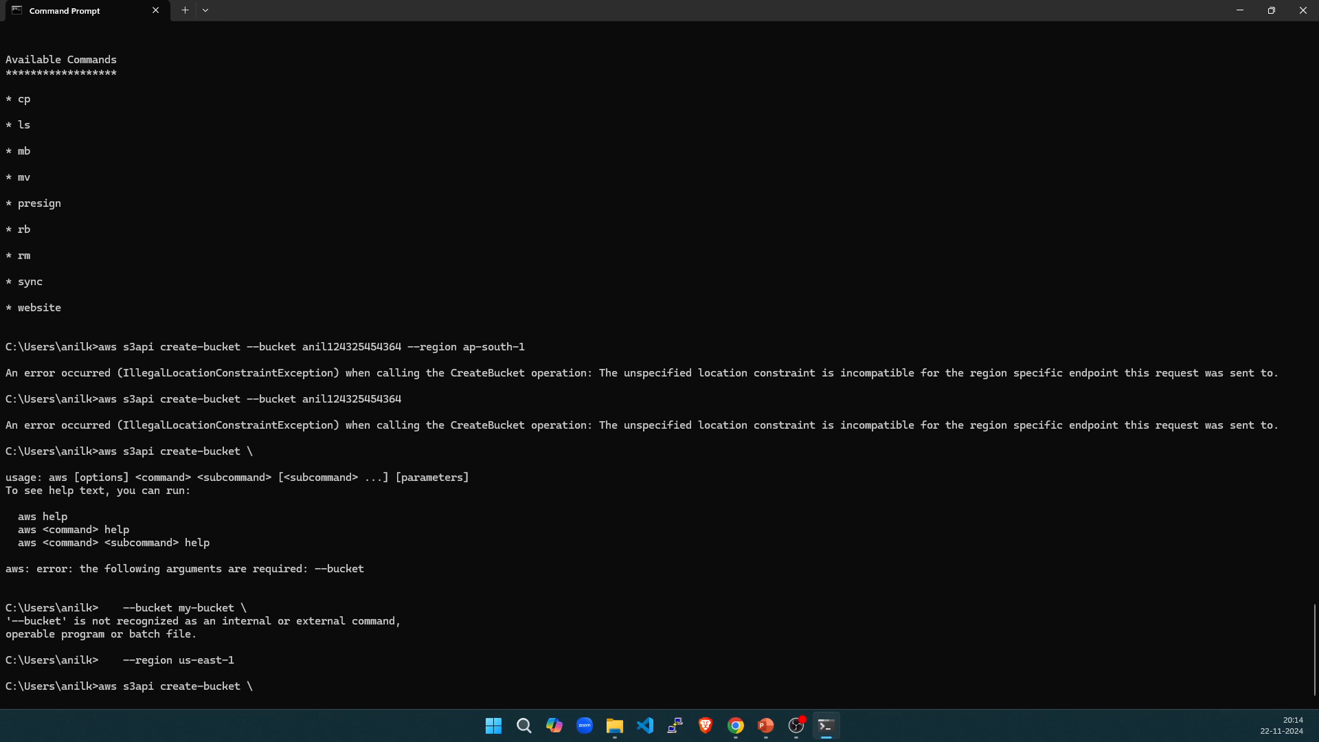
key(BackSpace)
key(alt+Tab)
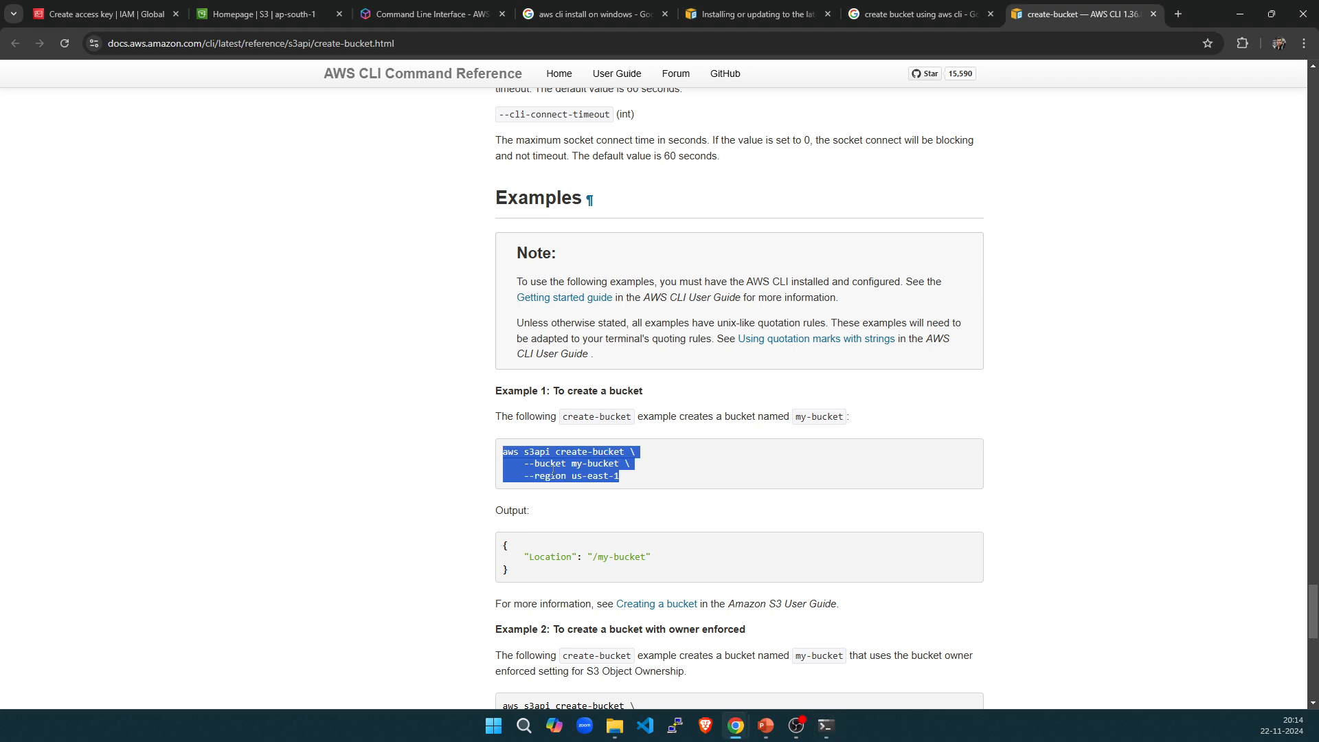
click(531, 465)
drag(524, 465, 620, 465)
key(ctrl+c)
key(alt+Tab)
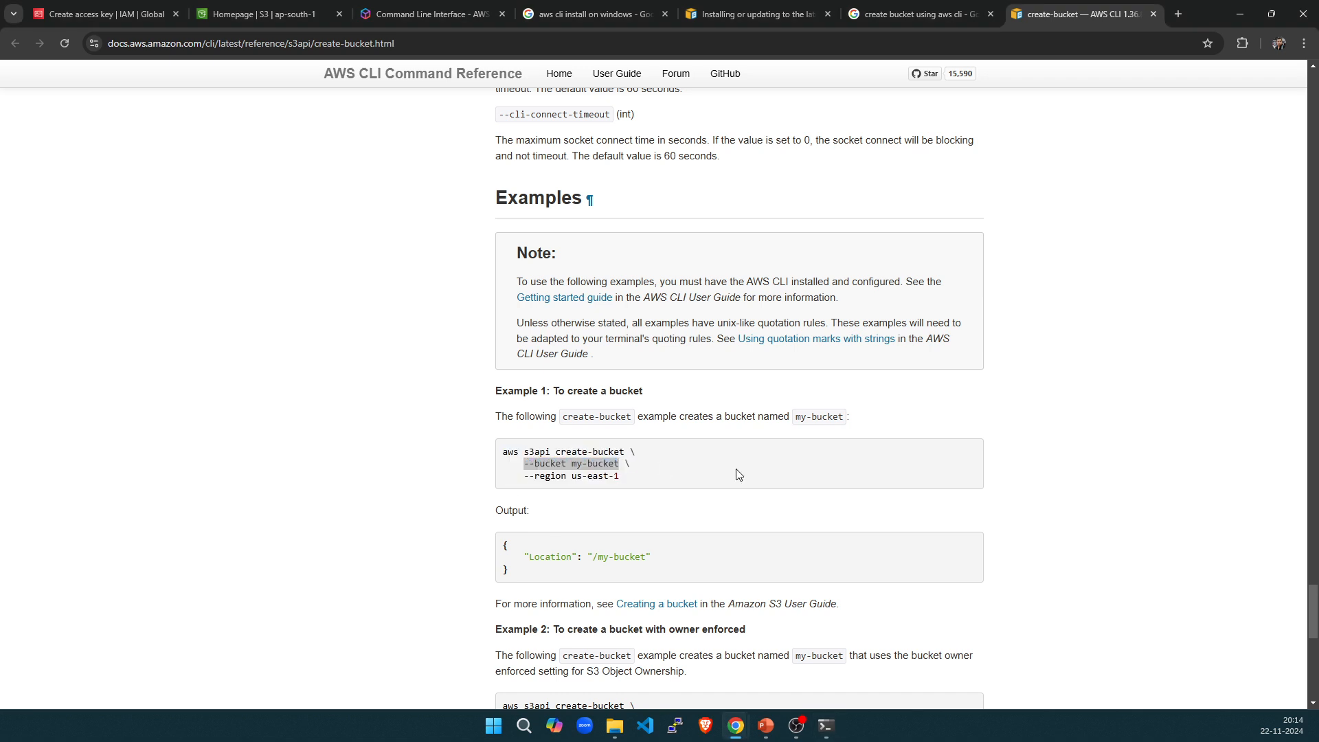
key(ctrl+v)
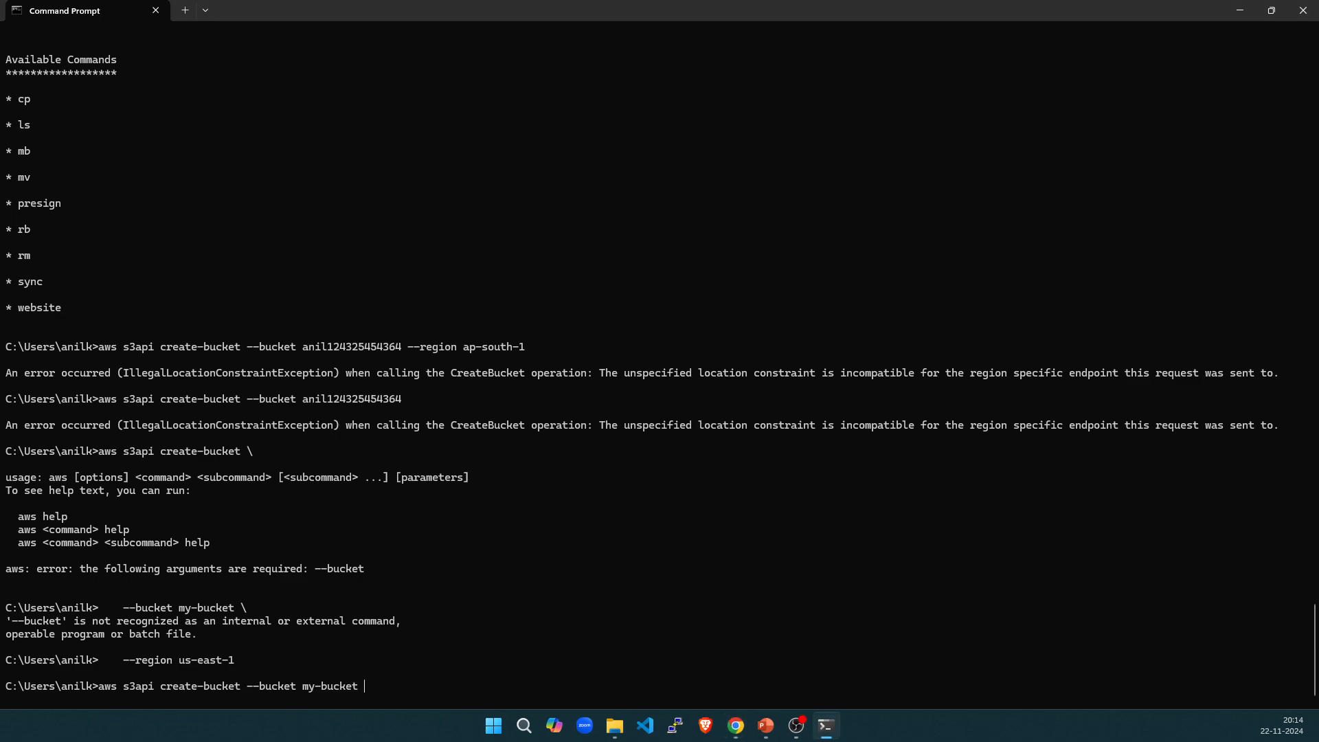
- Append --region us-east-1 from Example 1, change the bucket name to my-bucket12343435 and run the command to create the bucket
key(alt+Tab)
drag(524, 475, 629, 475)
key(ctrl+c)
key(alt+Tab)
key(ctrl+v)
key(Left)
key(Left)
key(Left)
key(Left)
key(Left)
key(Left)
key(Left)
key(Left)
key(Left)
key(Left)
key(Left)
key(Left)
key(Left)
key(Left)
key(Left)
key(Left)
key(Left)
key(Left)
key(Left)
text(12343435)
key(Return)
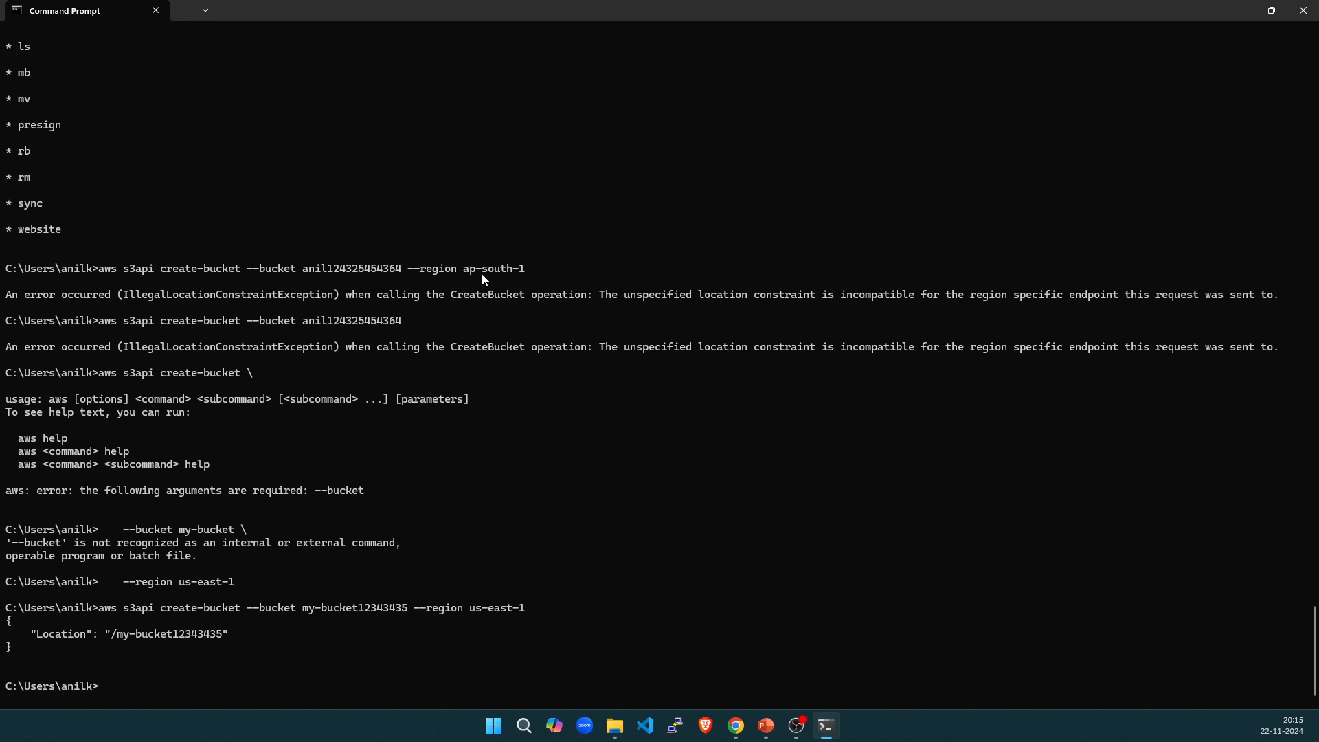
- Examine the list of AWS regions and their codes in the IAM console and compare them with the commands in Command Prompt
key(alt+Tab)
key(alt+Tab)
key(alt+Tab)
click(131, 12)
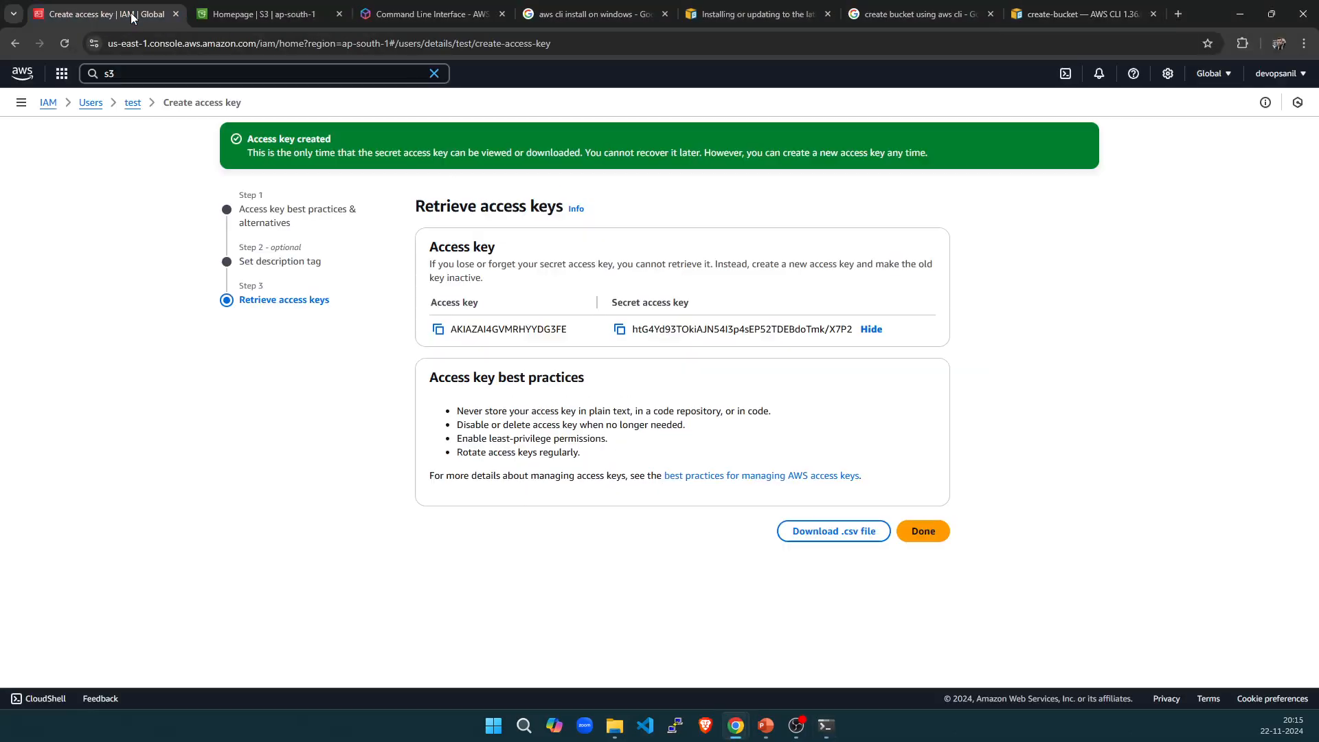
click(1268, 80)
click(1217, 80)
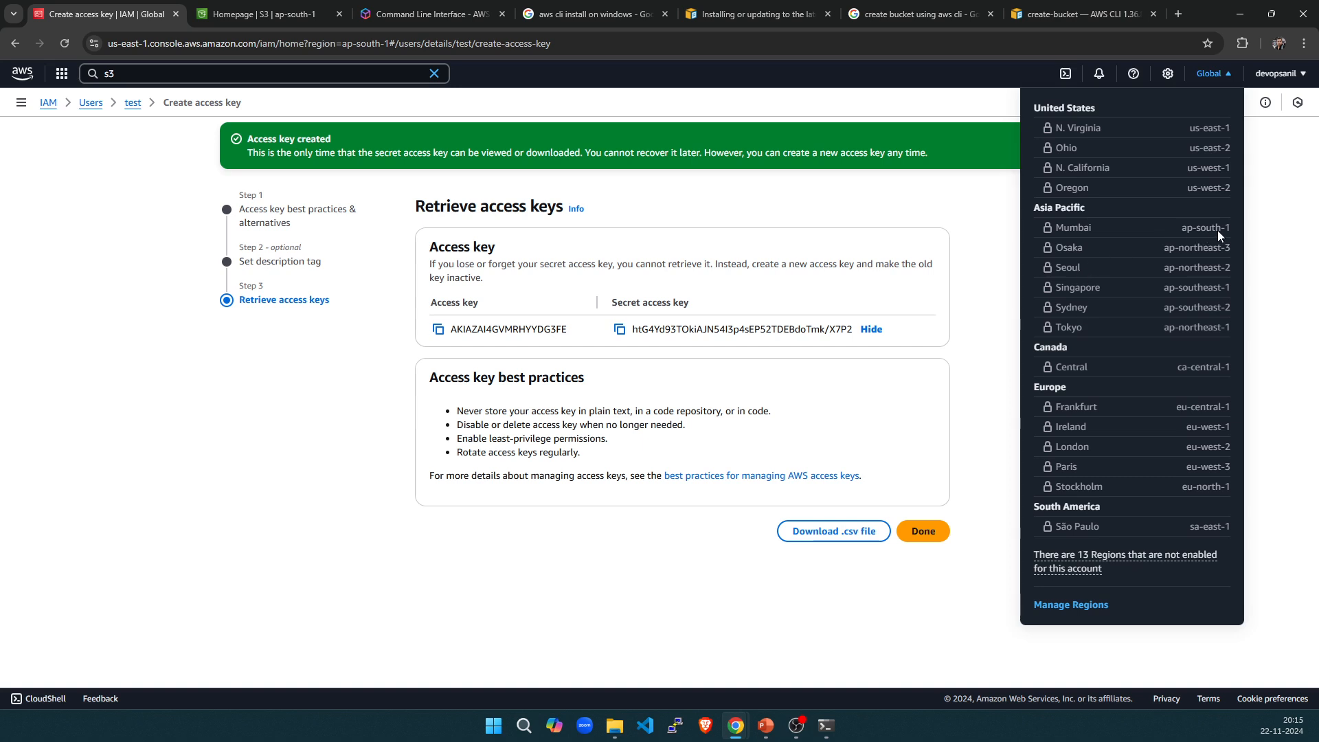
key(alt+Tab)
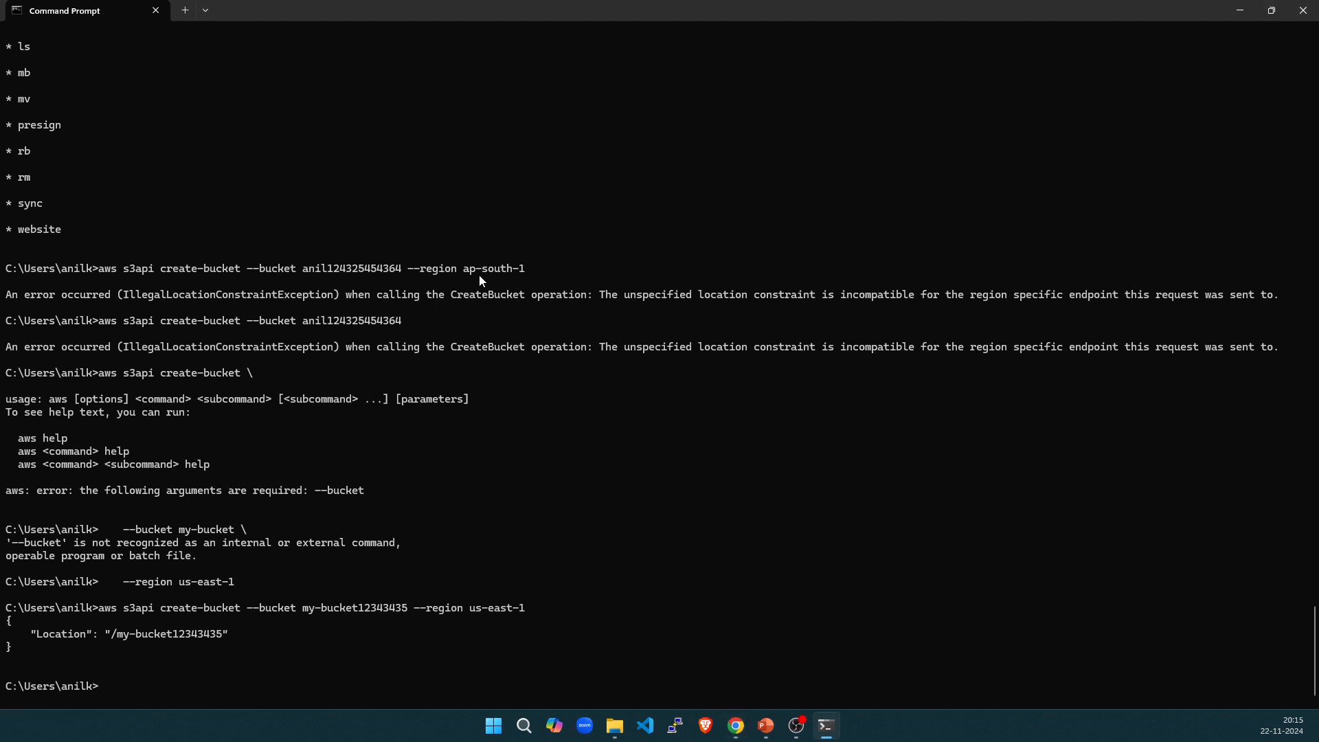
key(alt+Tab)
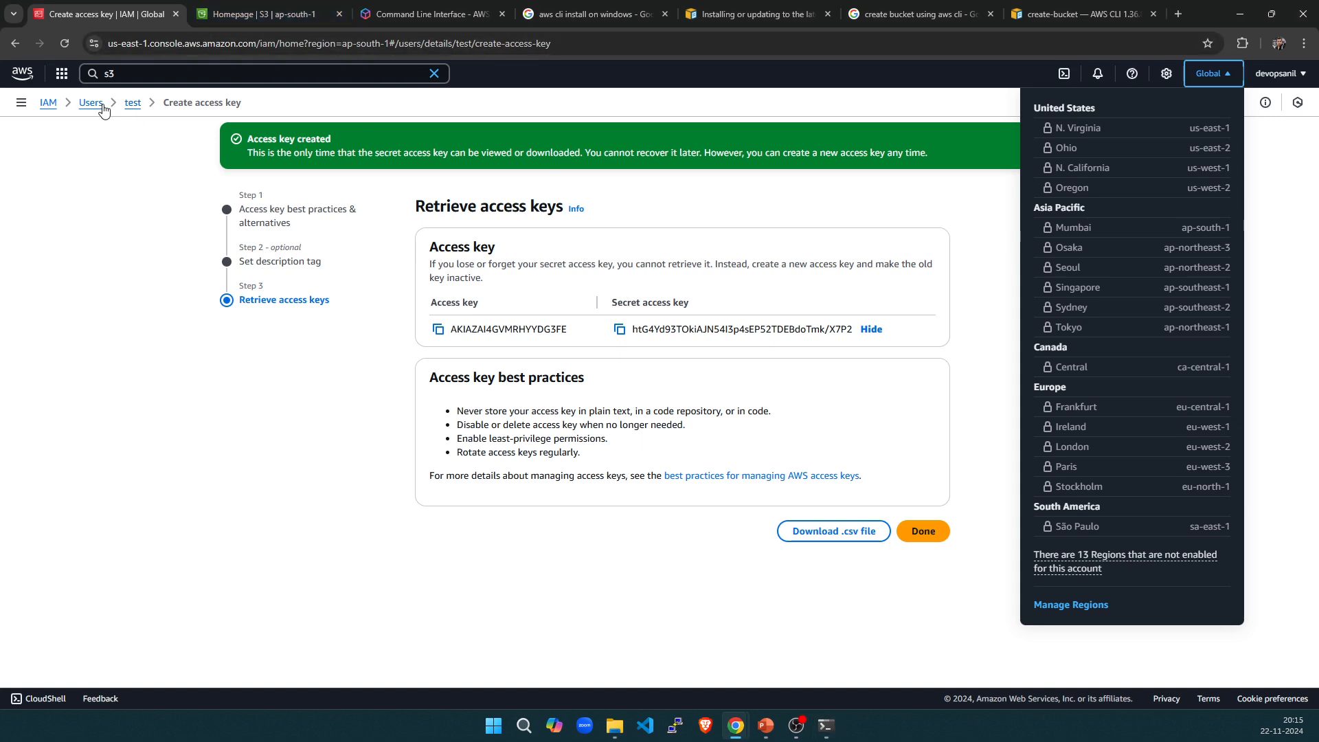
- Open the readonly user group from the IAM dashboard and open its member user test
click(48, 102)
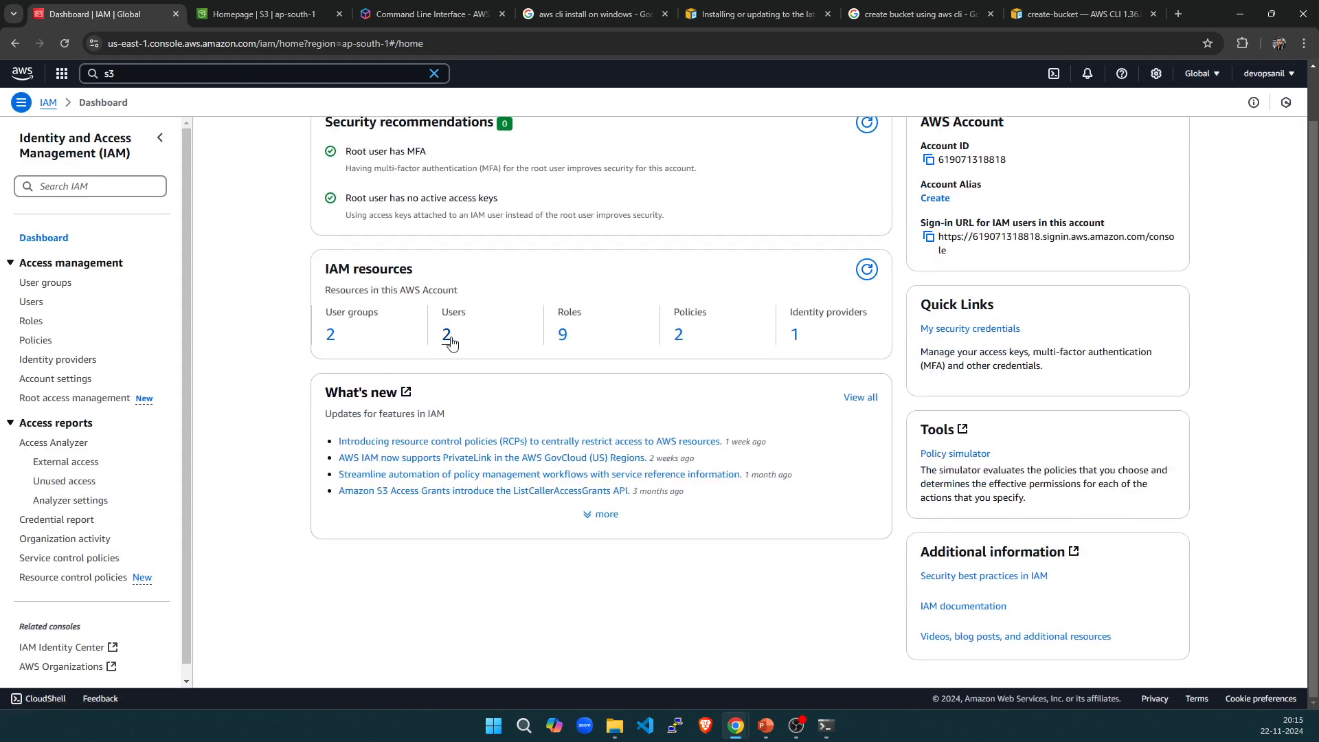
click(331, 335)
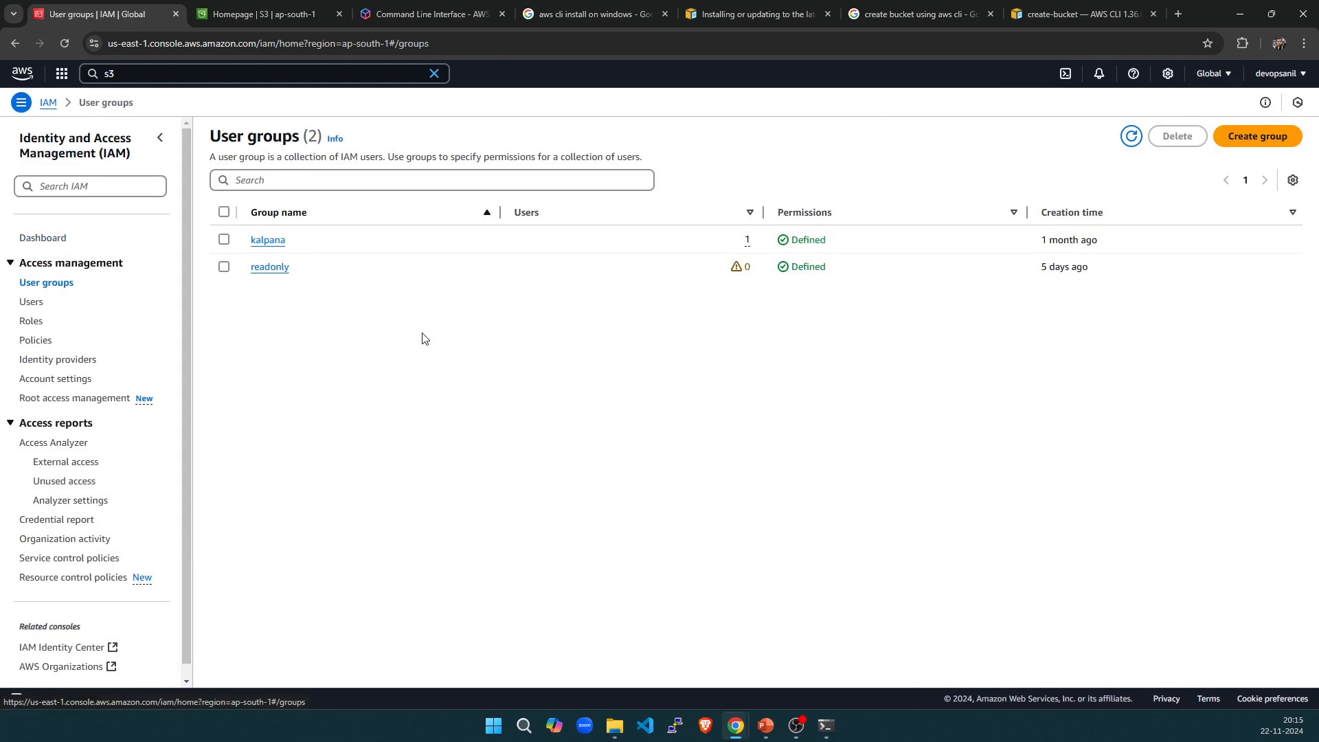
click(263, 270)
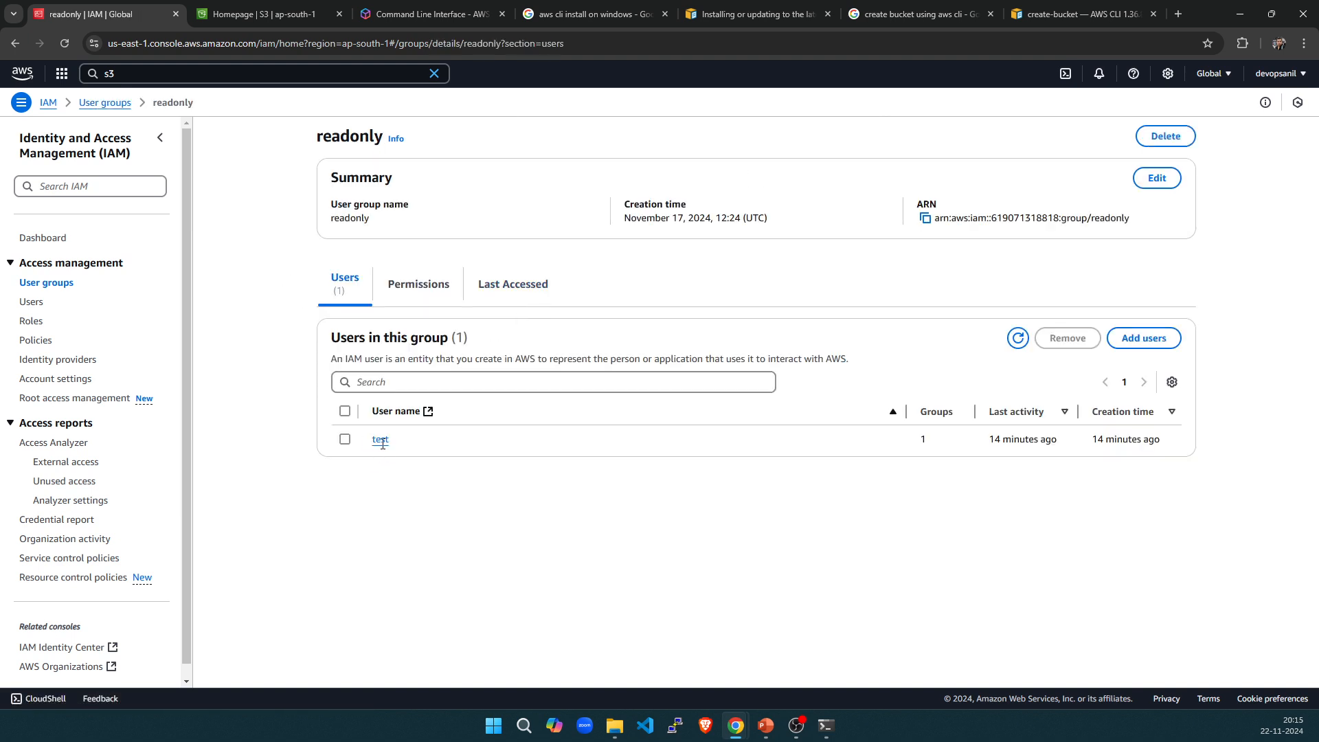
click(381, 440)
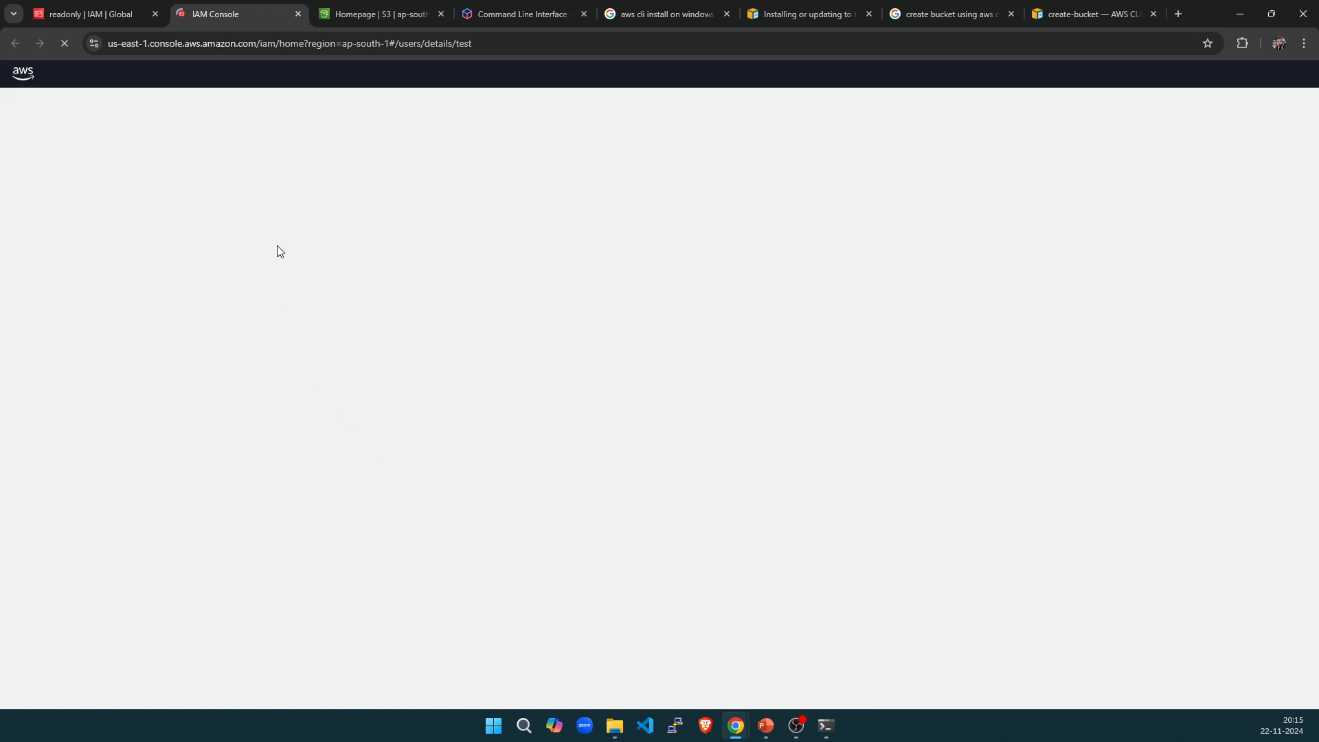
- Examine the readonly group's s3-create-permision policy statements and compare them with the create-bucket commands in Command Prompt
click(100, 13)
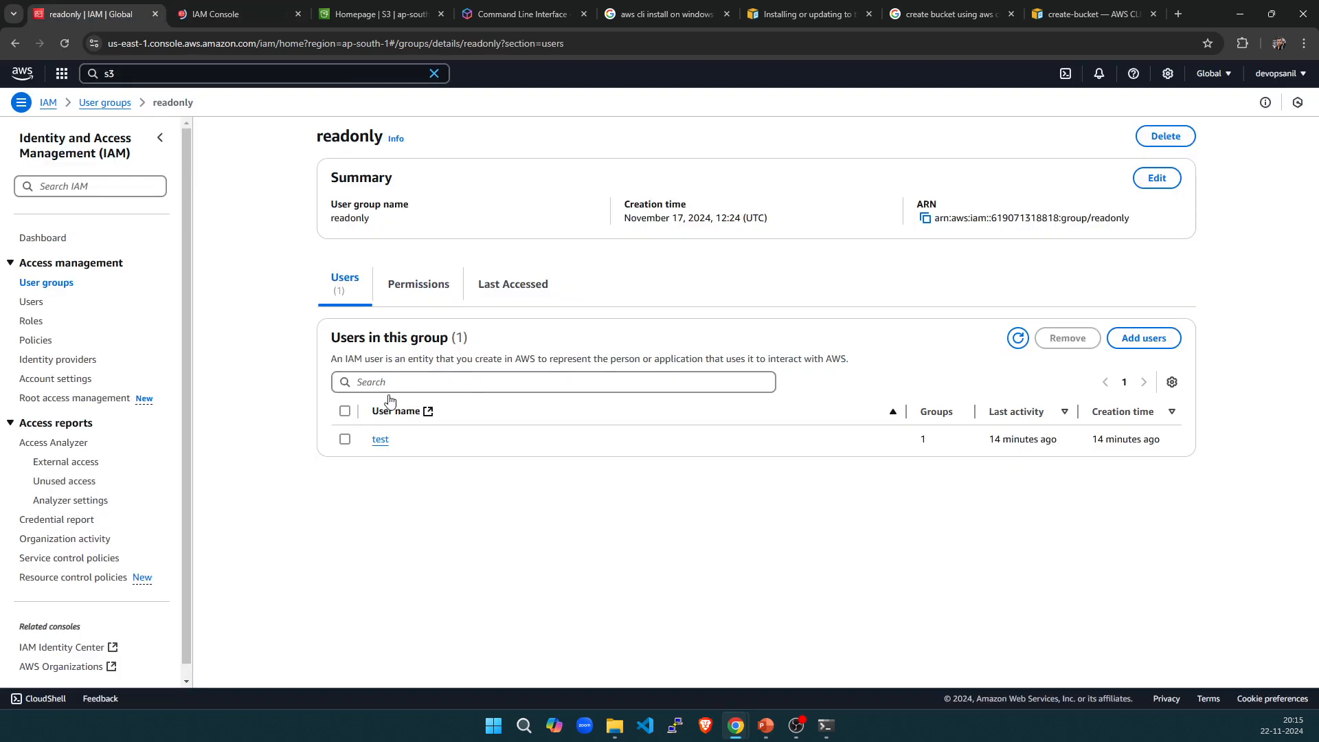
click(415, 287)
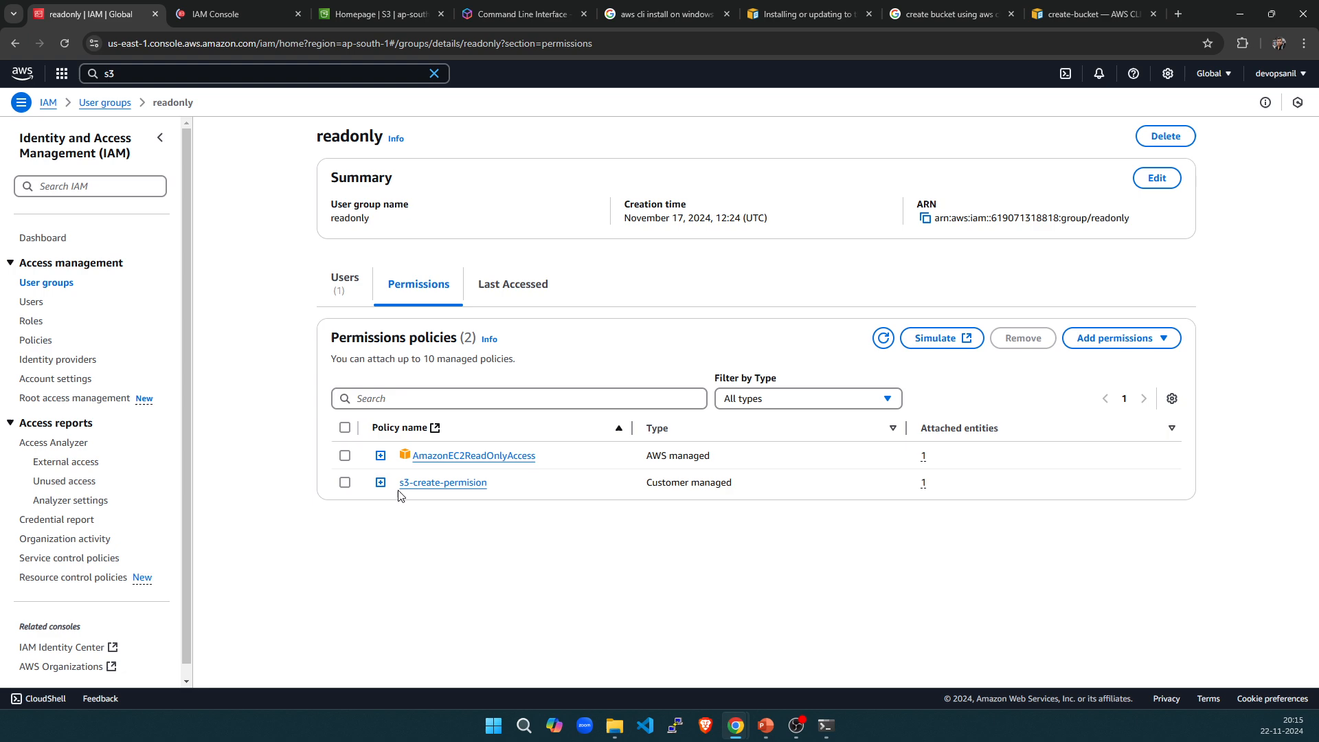
click(379, 482)
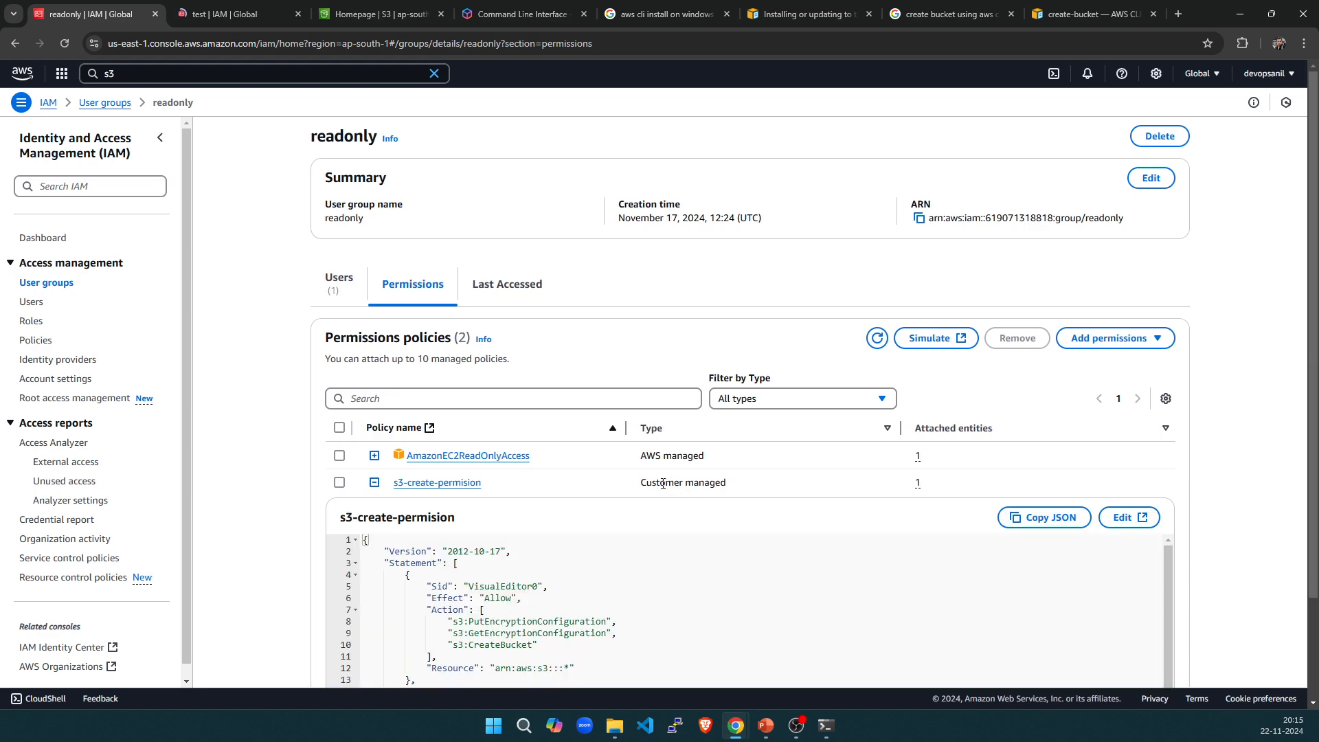
scroll(632, 489, down, 2)
scroll(631, 489, down, 1)
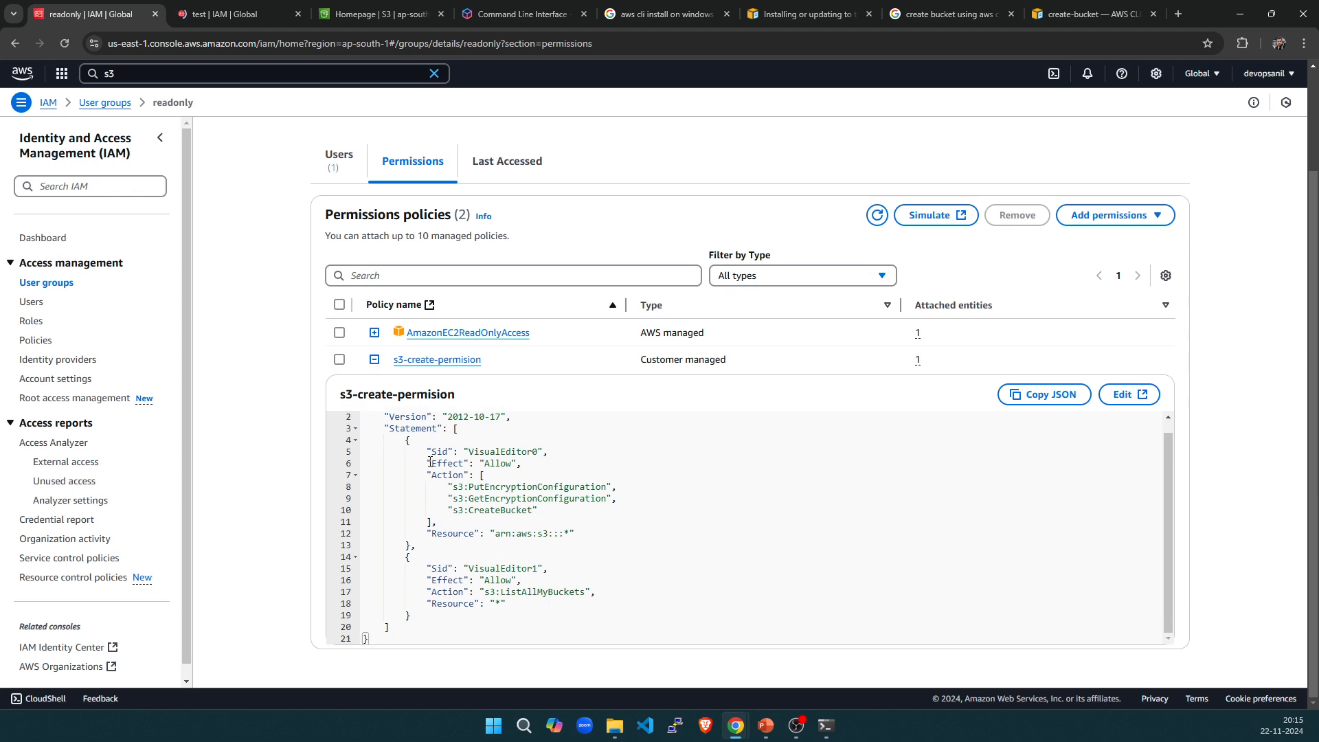
drag(415, 440, 596, 615)
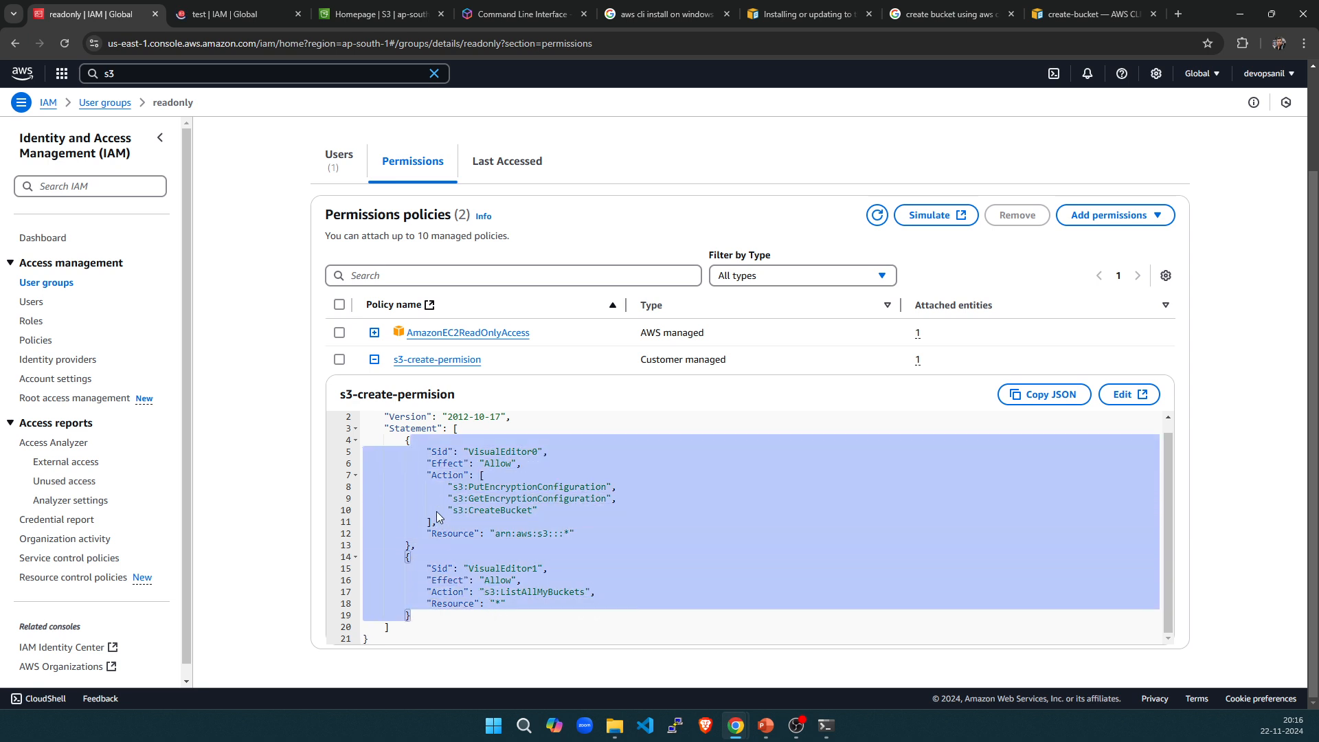
key(alt+Tab)
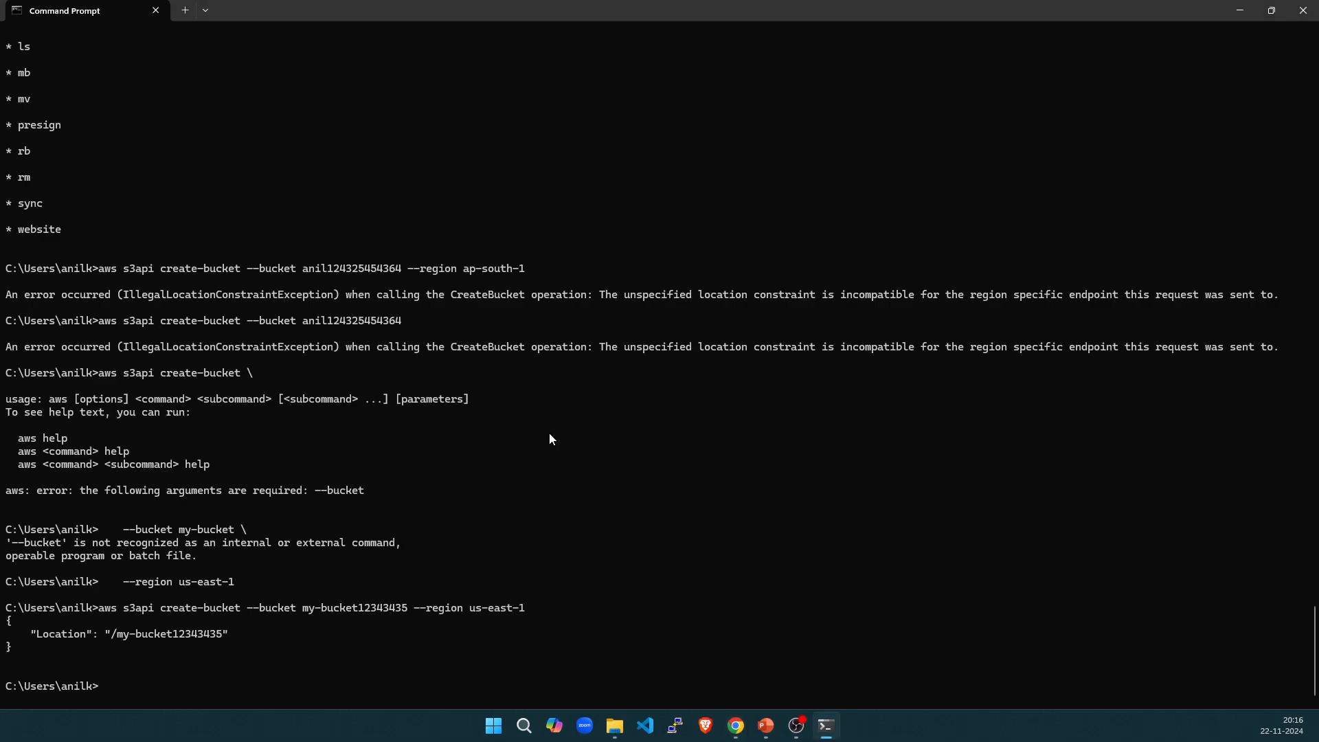
key(alt+Tab)
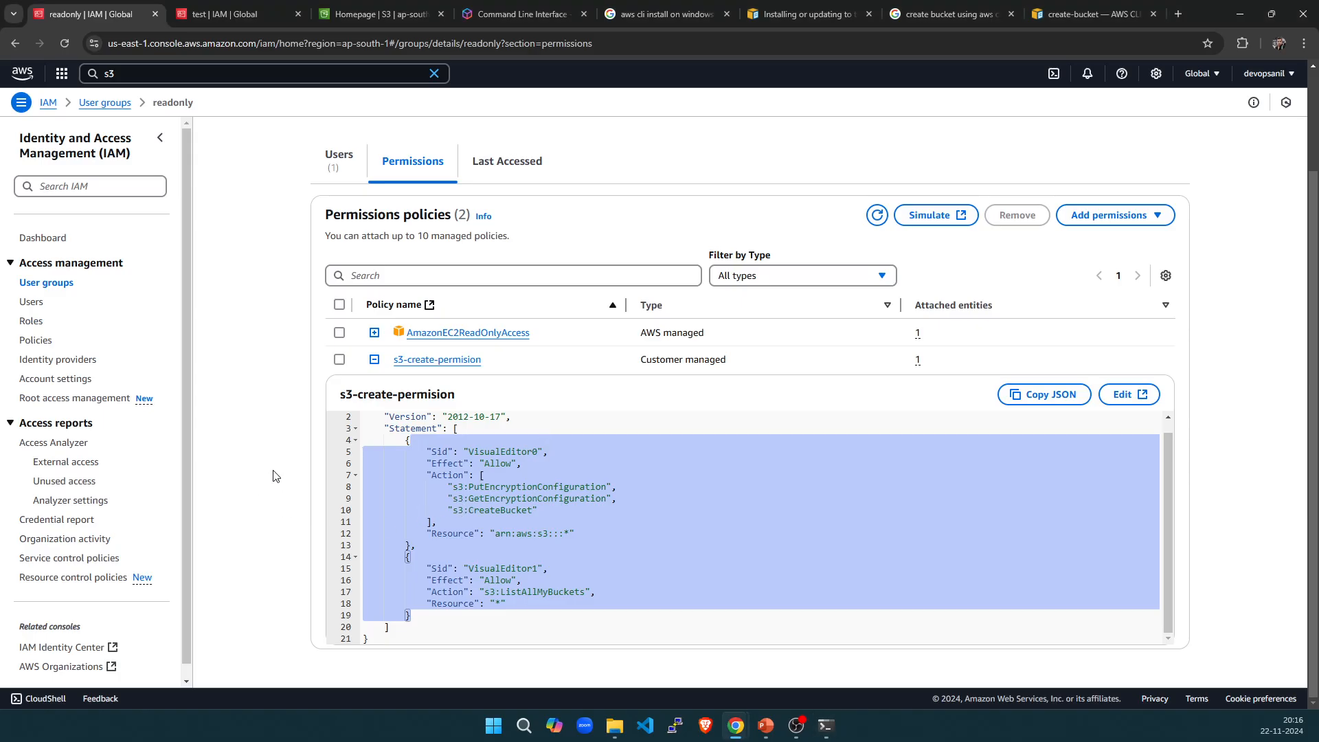
click(826, 725)
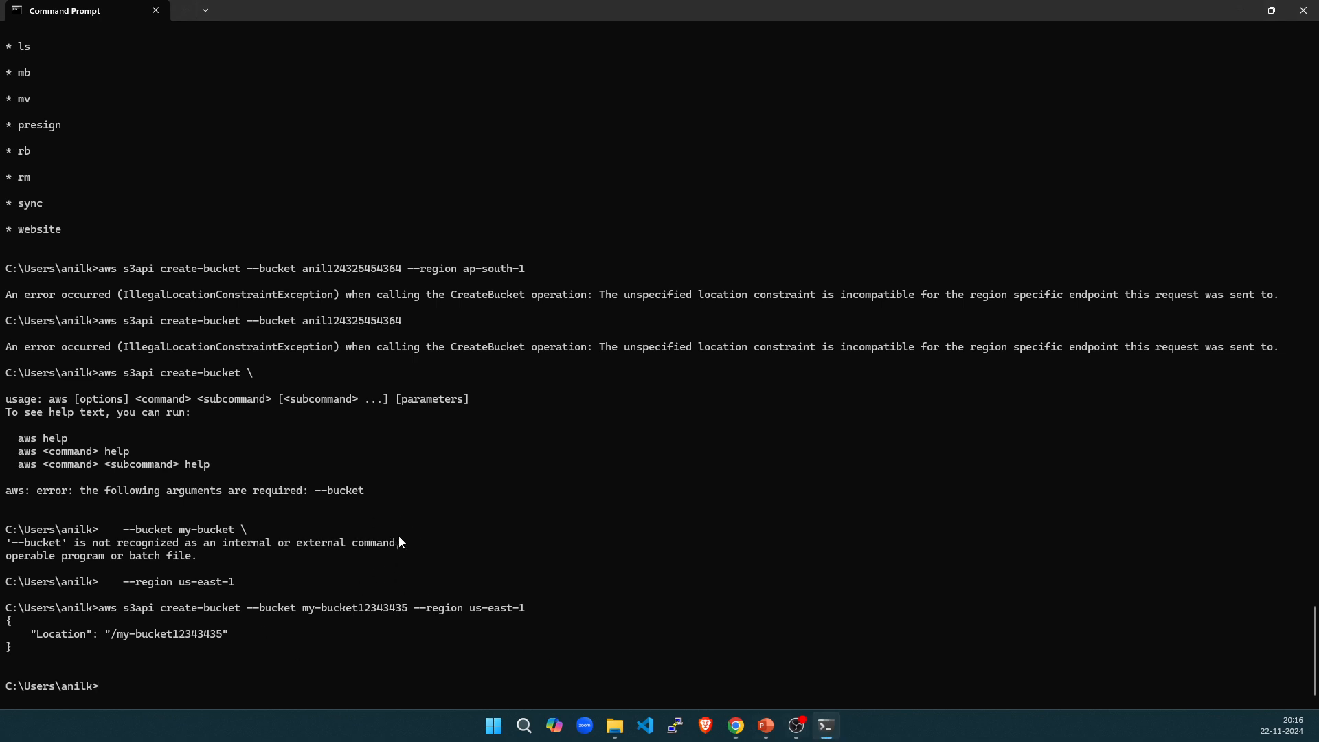
click(1241, 11)
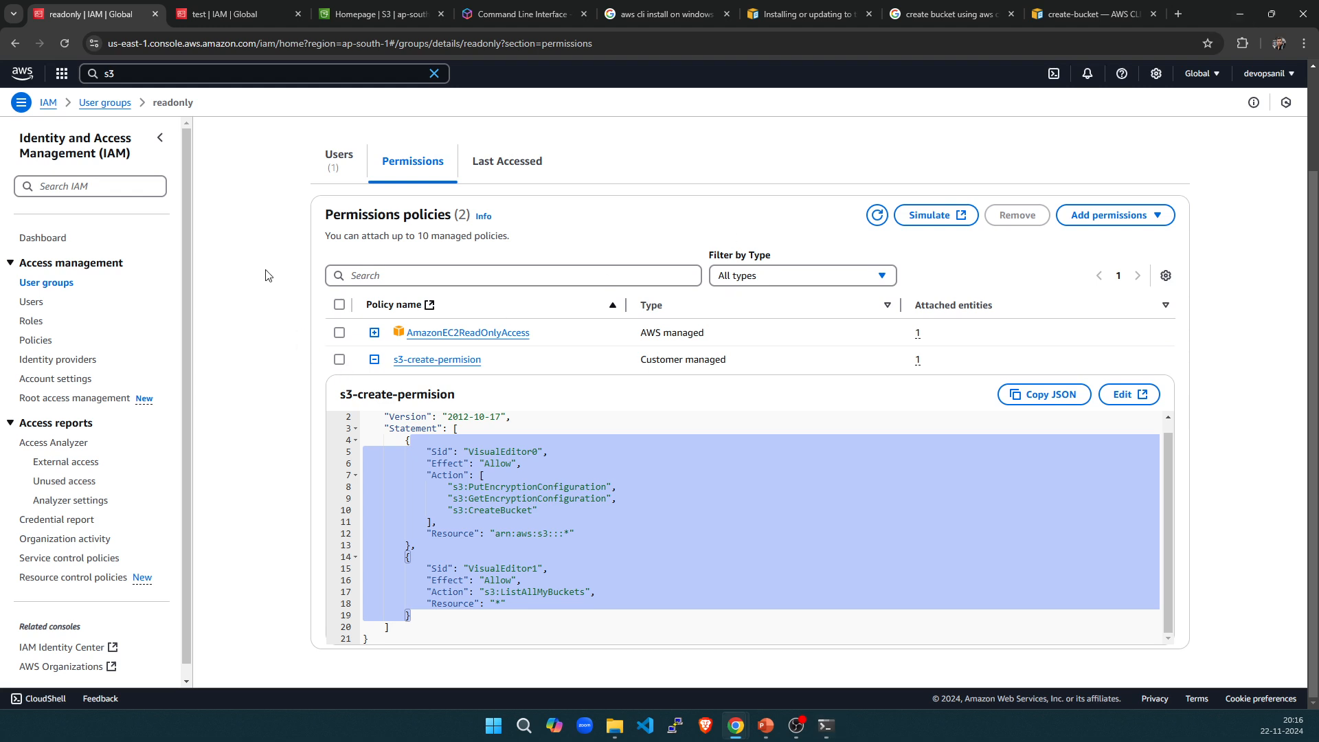